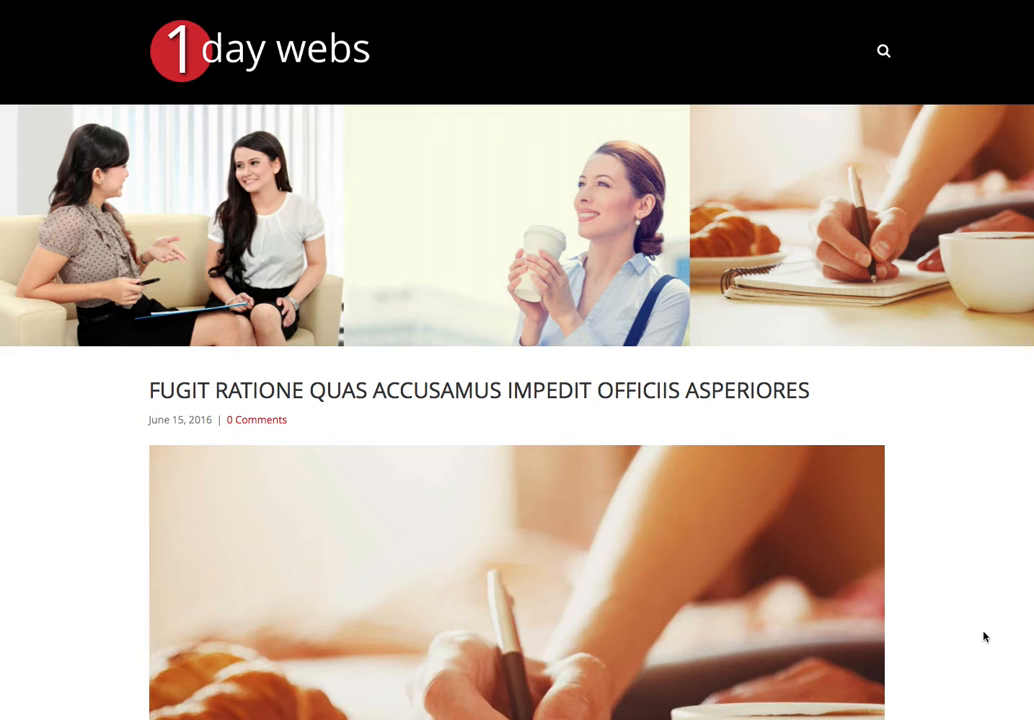
# Step: Examine the example custom blog pages and the site's default blog page, comparing their post layouts and sidebars
pyautogui.scroll(-2, 942, 570)
pyautogui.scroll(-15, 942, 570)
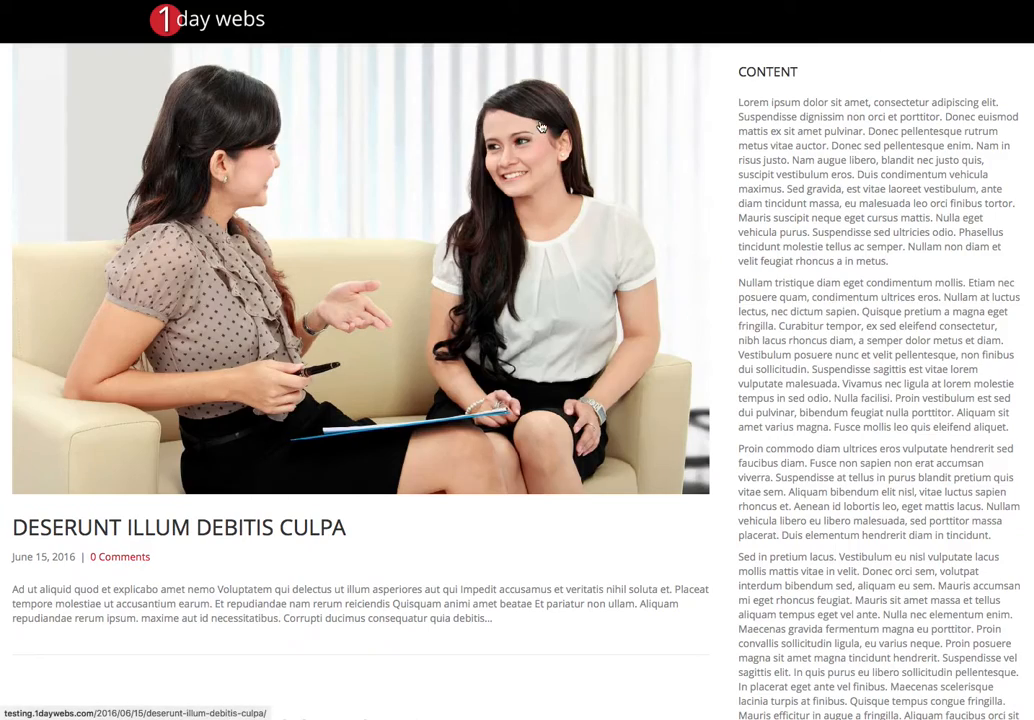
pyautogui.scroll(15, 520, 110)
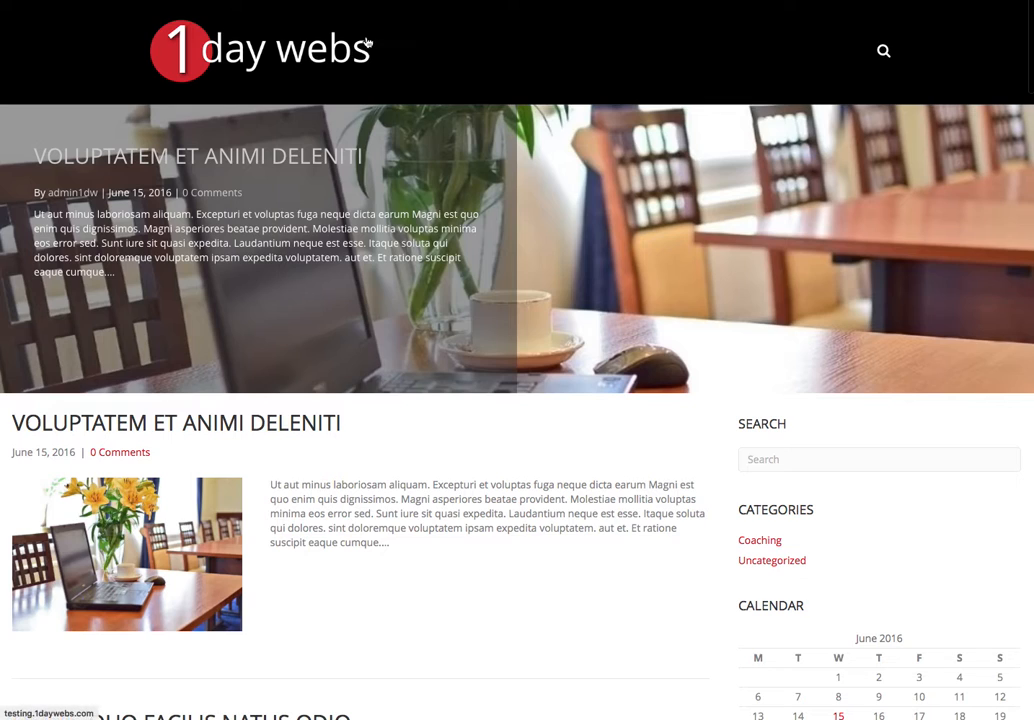
pyautogui.click(305, 55)
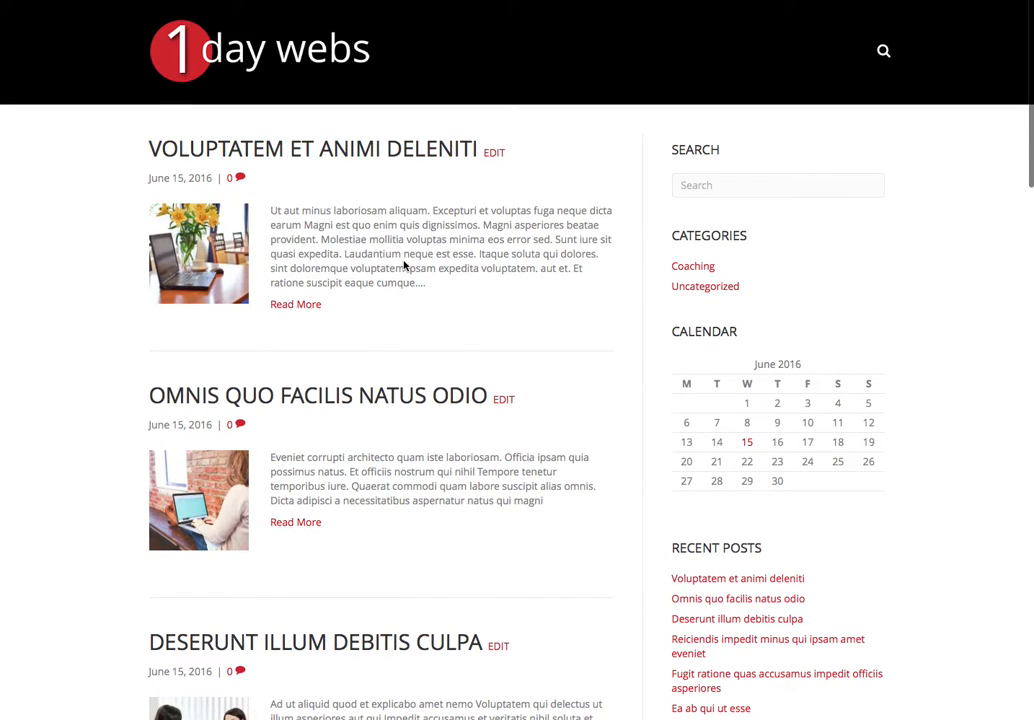
pyautogui.scroll(-8, 404, 265)
pyautogui.scroll(-5, 404, 265)
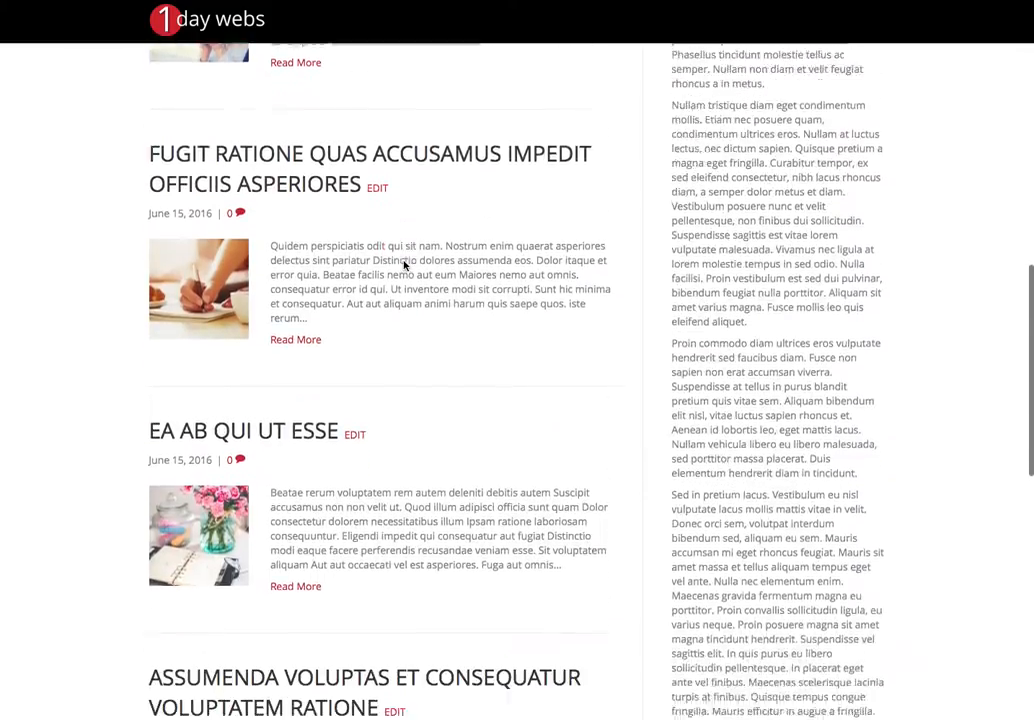
pyautogui.scroll(3, 688, 245)
pyautogui.scroll(10, 688, 245)
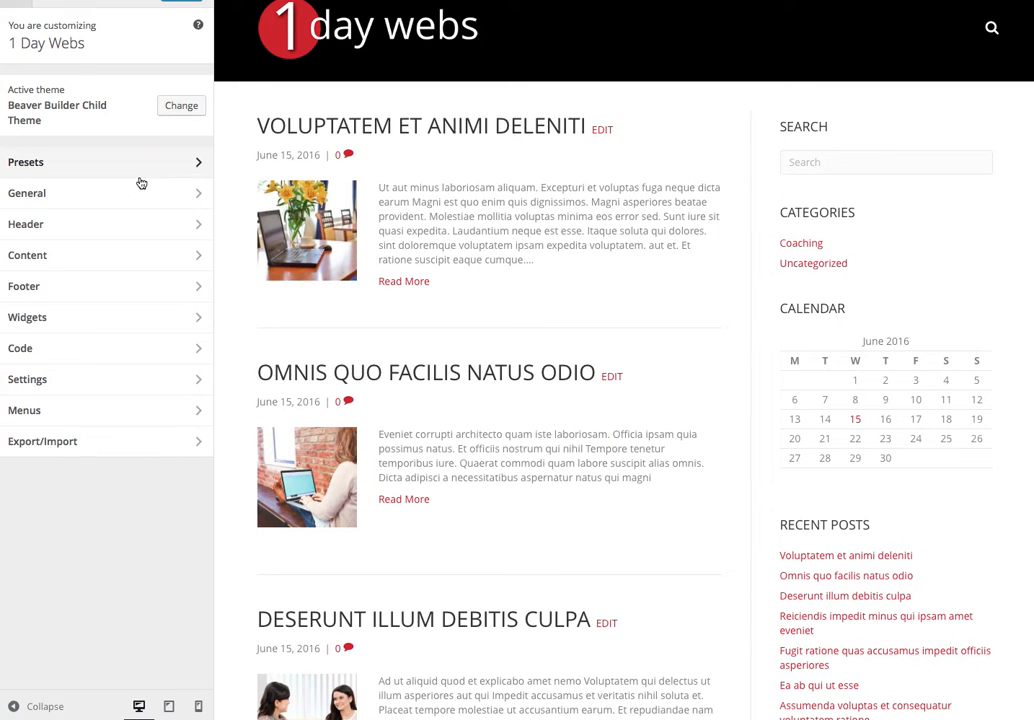
# Step: Set the sidebar position to Sidebar Left in the theme's Blog Layout content settings
pyautogui.click(162, 262)
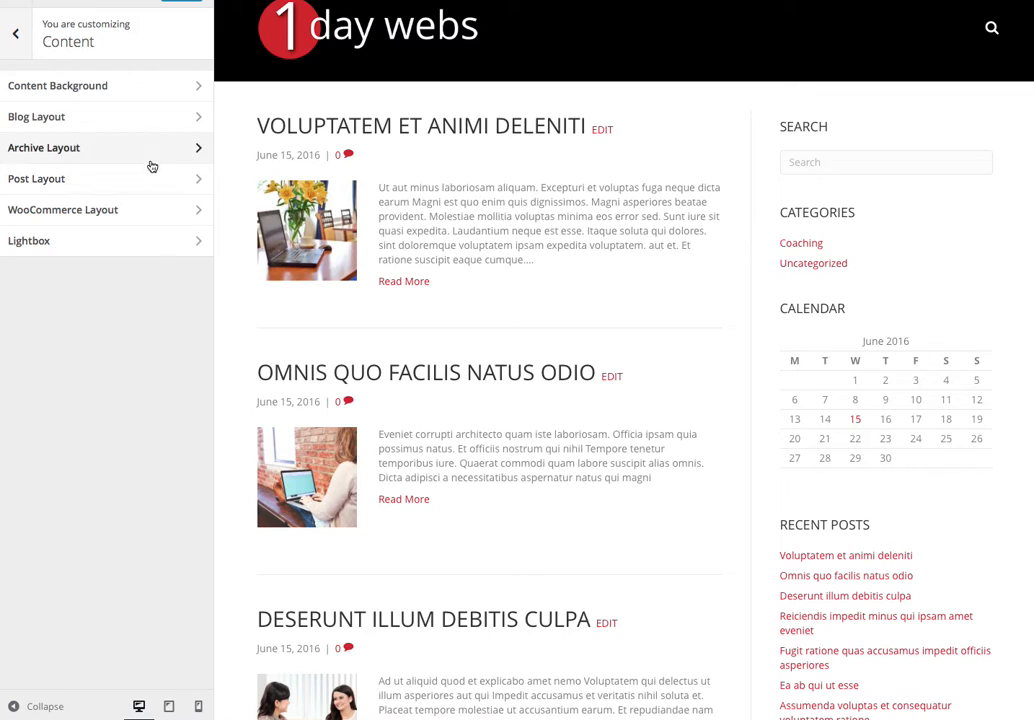
pyautogui.click(137, 126)
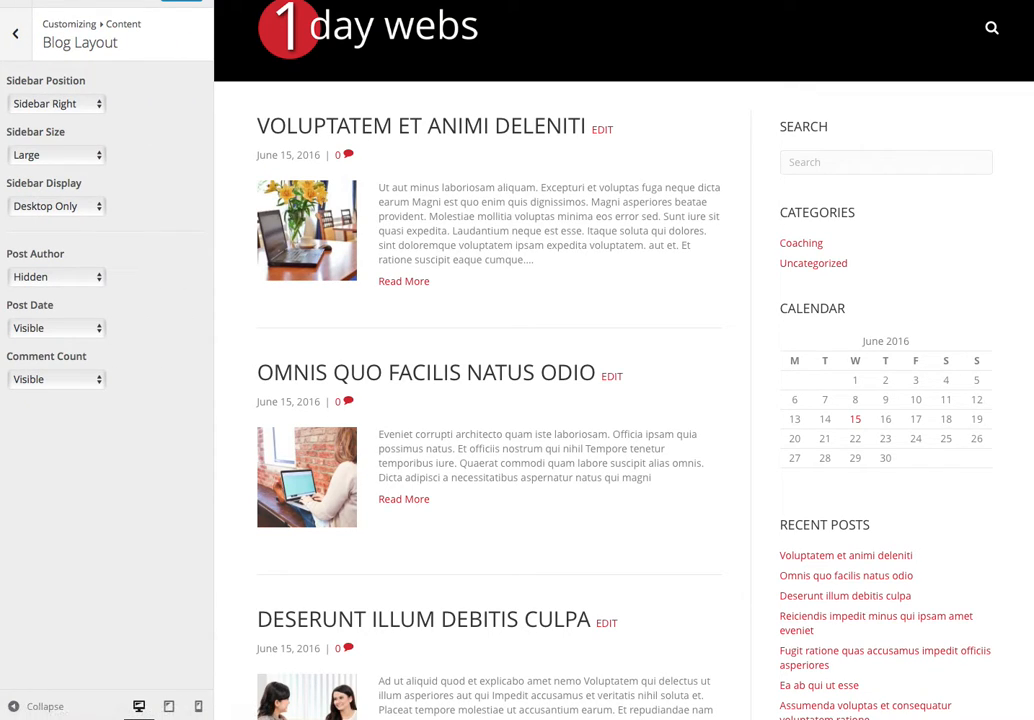
pyautogui.click(55, 104)
pyautogui.click(53, 124)
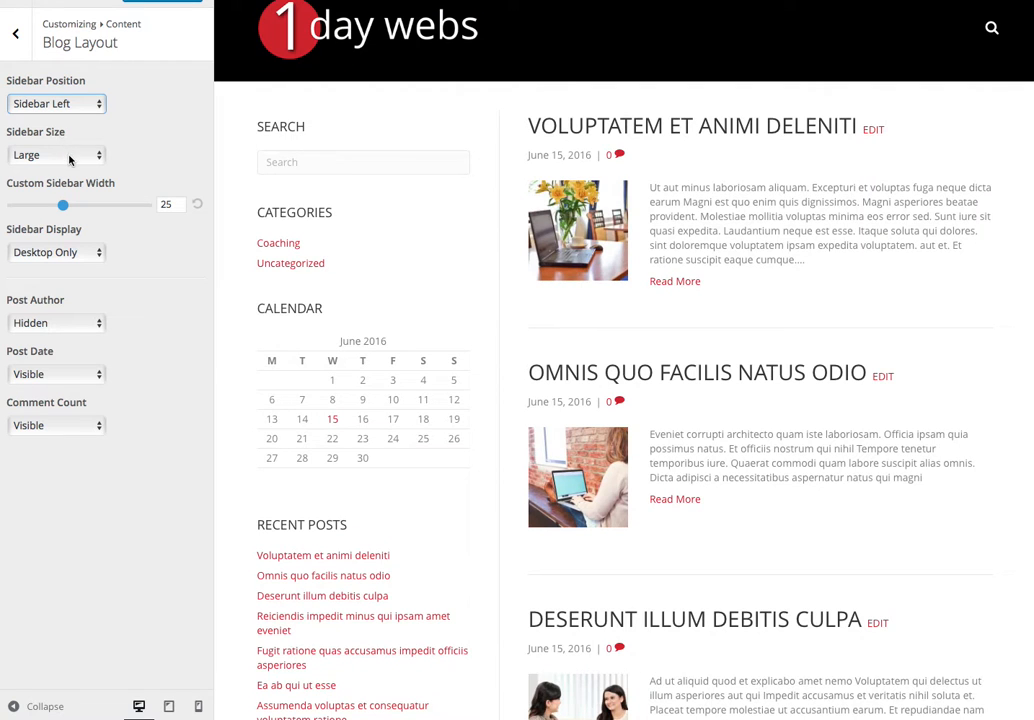
# Step: Examine the available Sidebar Size and Sidebar Display options of the blog layout
pyautogui.click(69, 156)
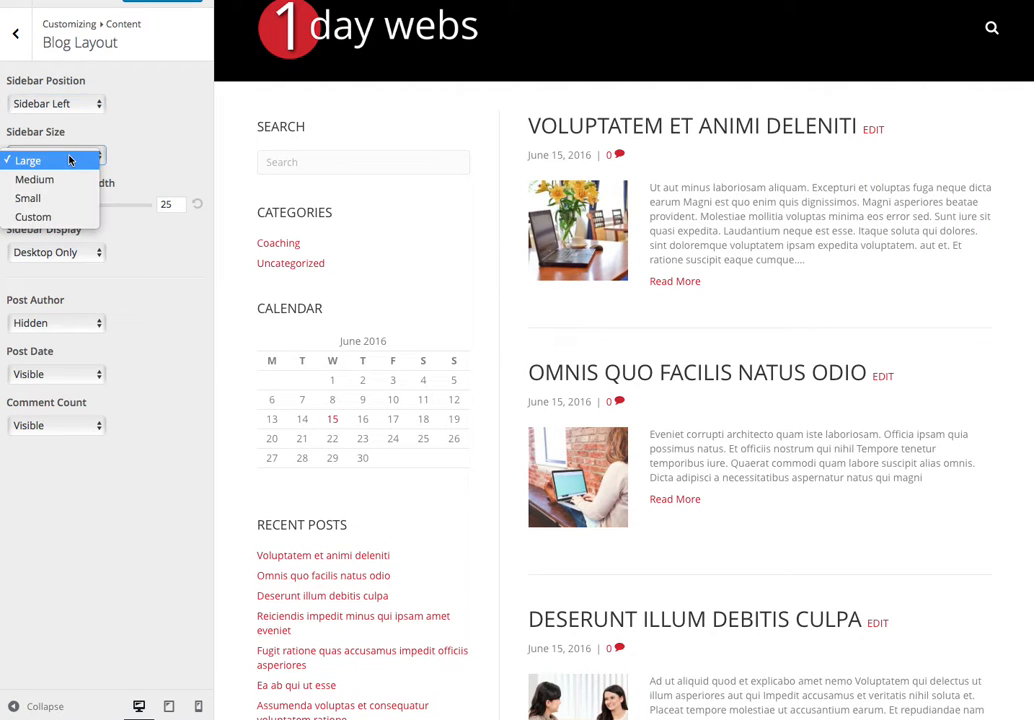
pyautogui.click(109, 158)
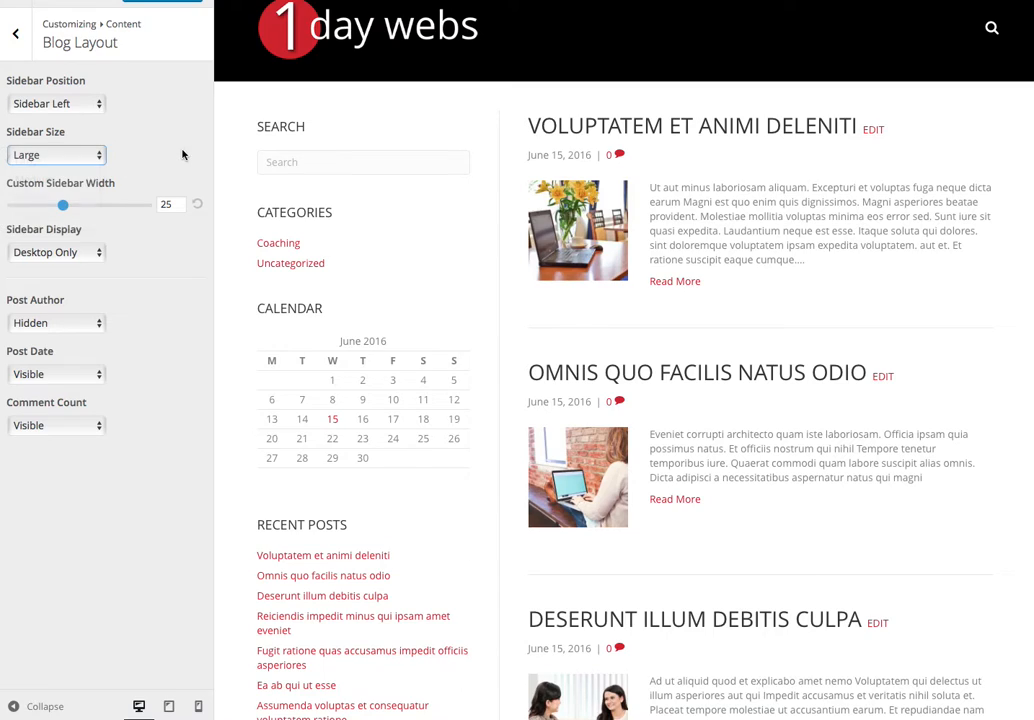
pyautogui.click(59, 256)
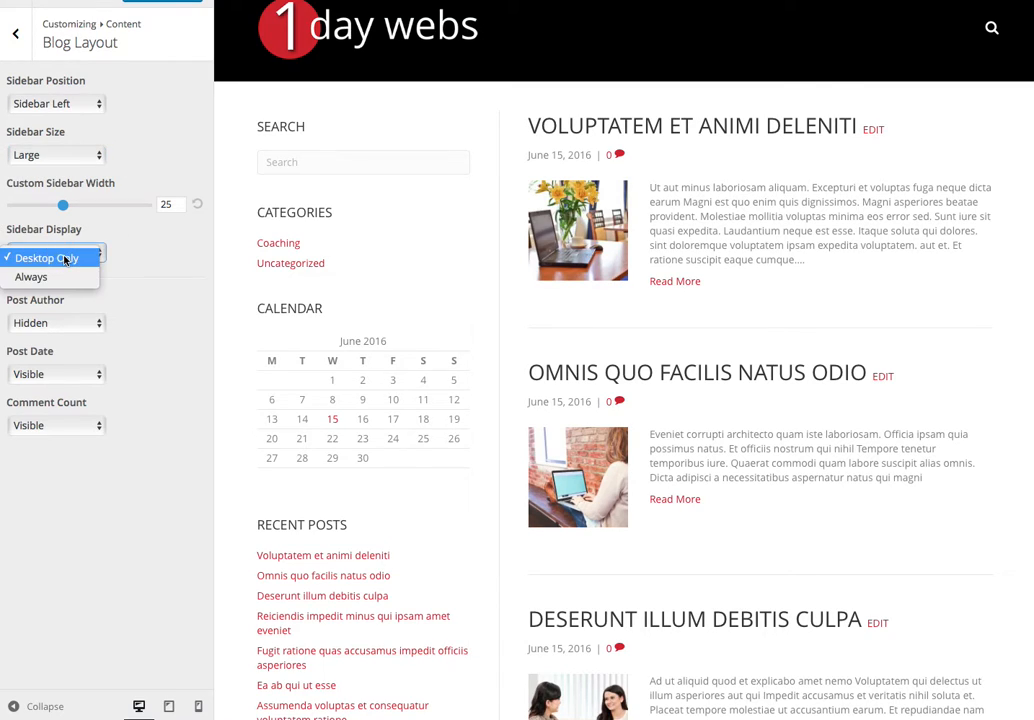
pyautogui.click(147, 258)
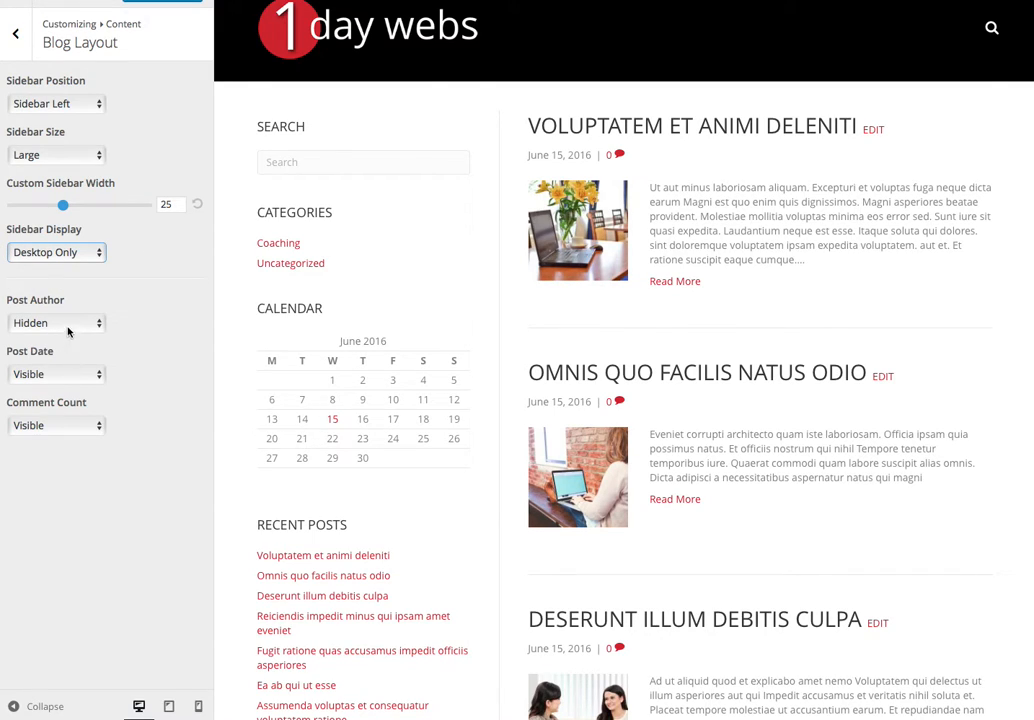
# Step: Set the blog layout's sidebar position to Sidebar Right and return to the Content settings
pyautogui.click(90, 103)
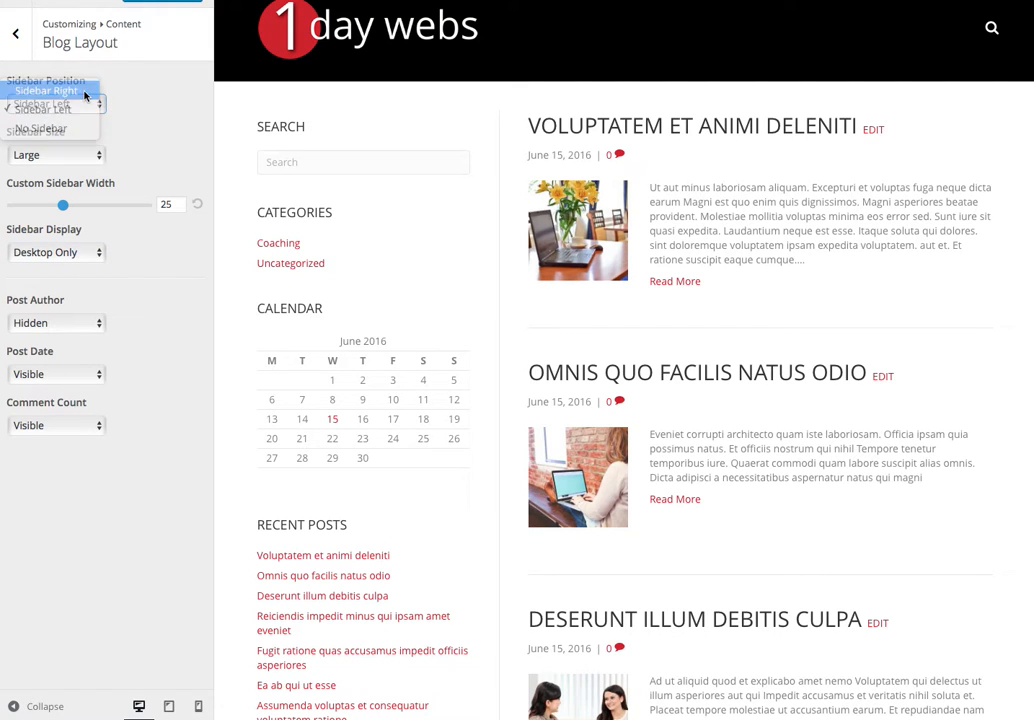
pyautogui.click(85, 92)
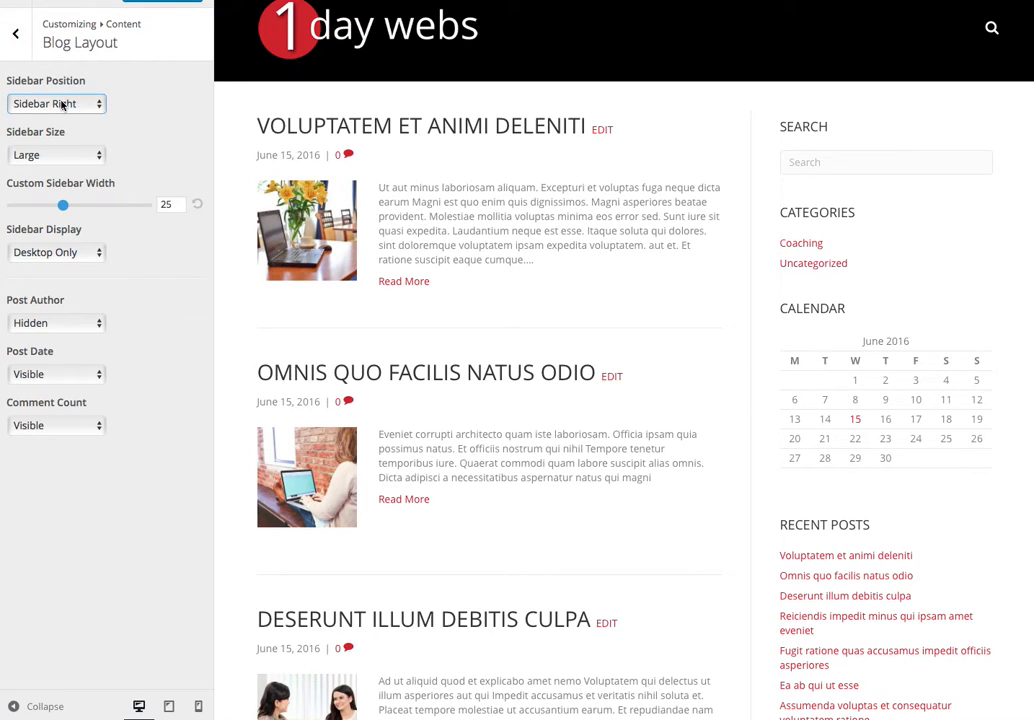
pyautogui.click(13, 36)
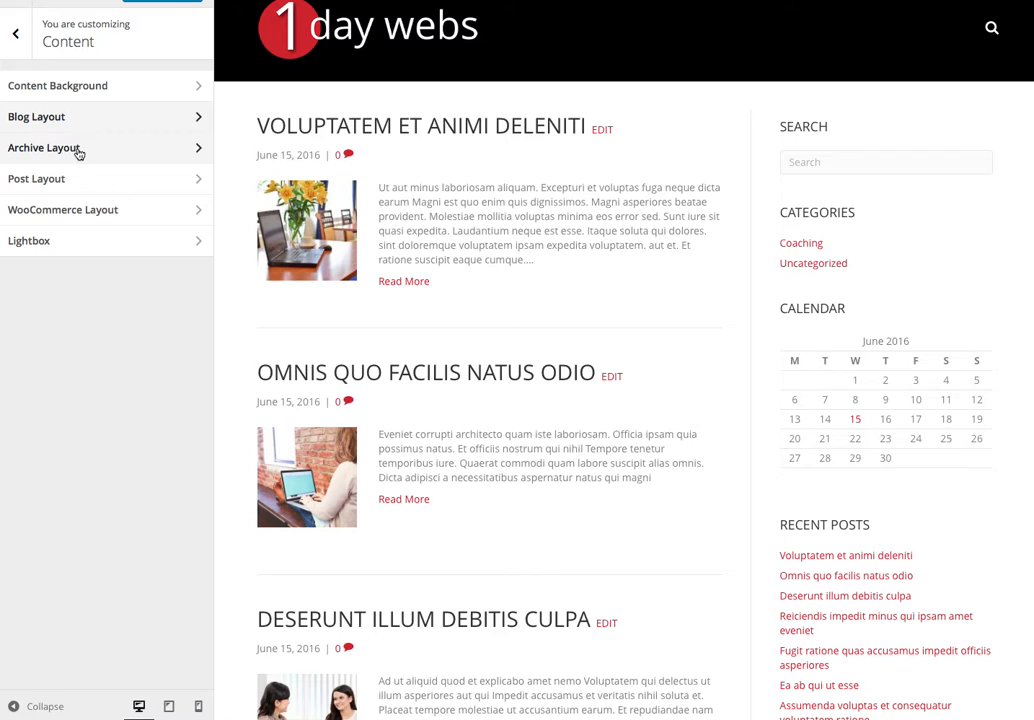
# Step: Examine the Archive Layout settings for full text, "Read More" text and featured image
pyautogui.click(75, 149)
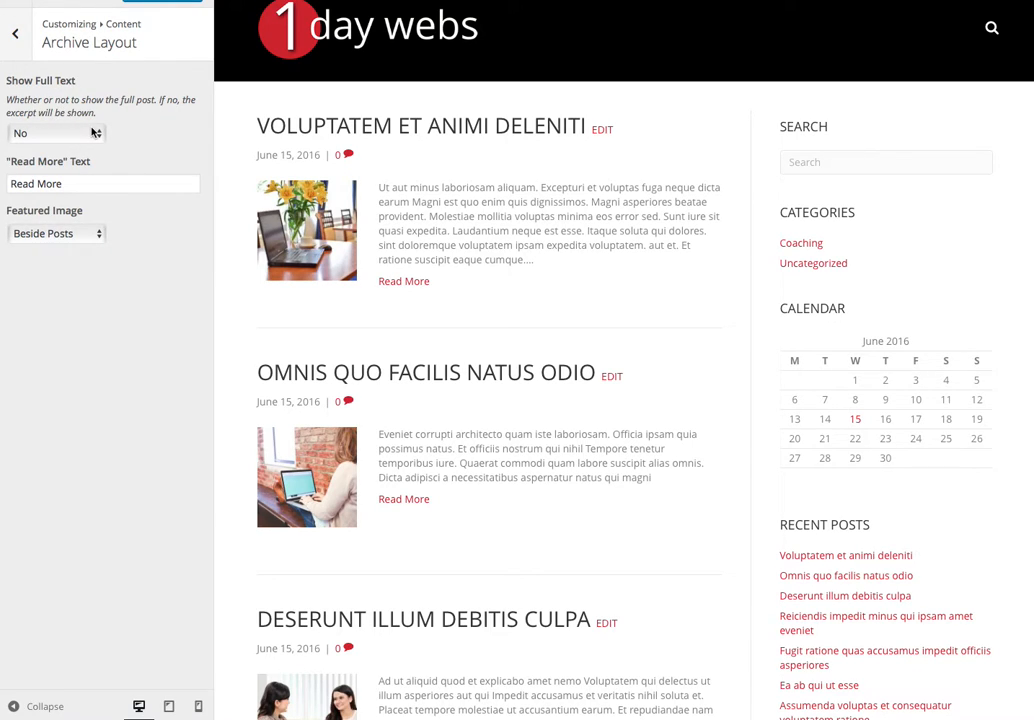
pyautogui.click(14, 44)
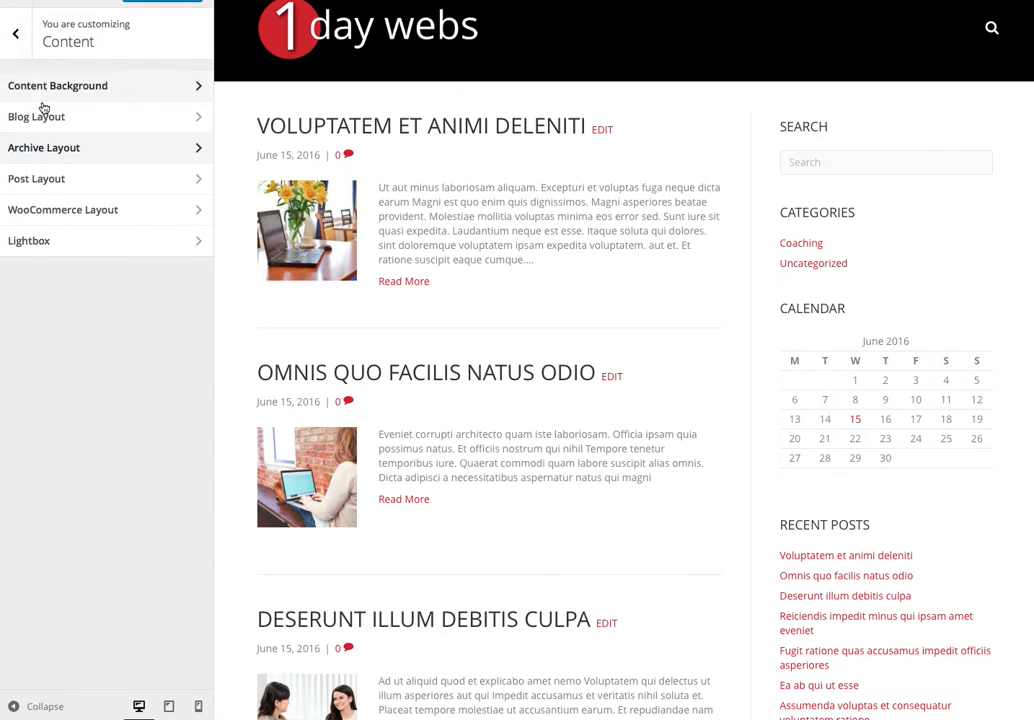
# Step: Examine the featured image options in Post Layout and preview the "Voluptatem et animi deleniti" post
pyautogui.click(53, 178)
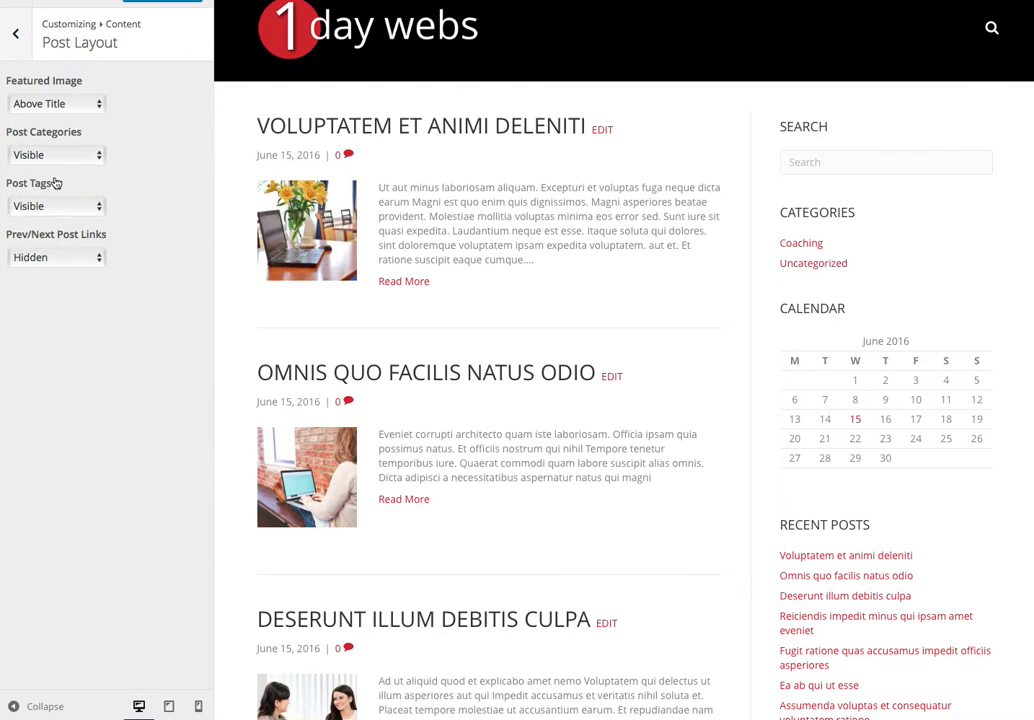
pyautogui.click(70, 110)
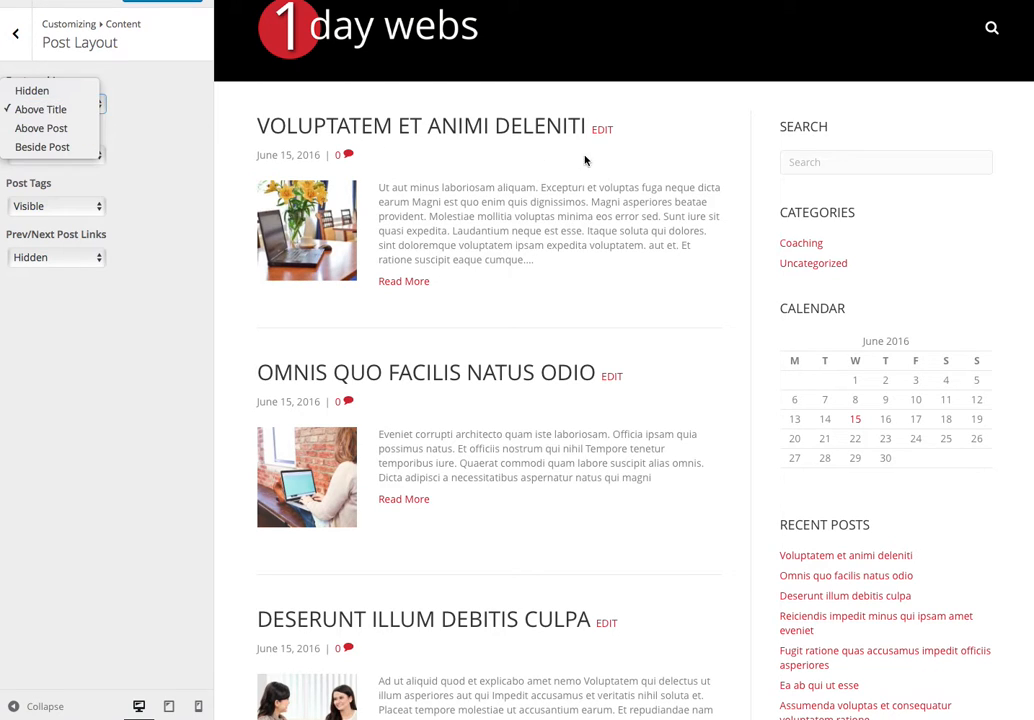
pyautogui.click(480, 129)
pyautogui.click(479, 130)
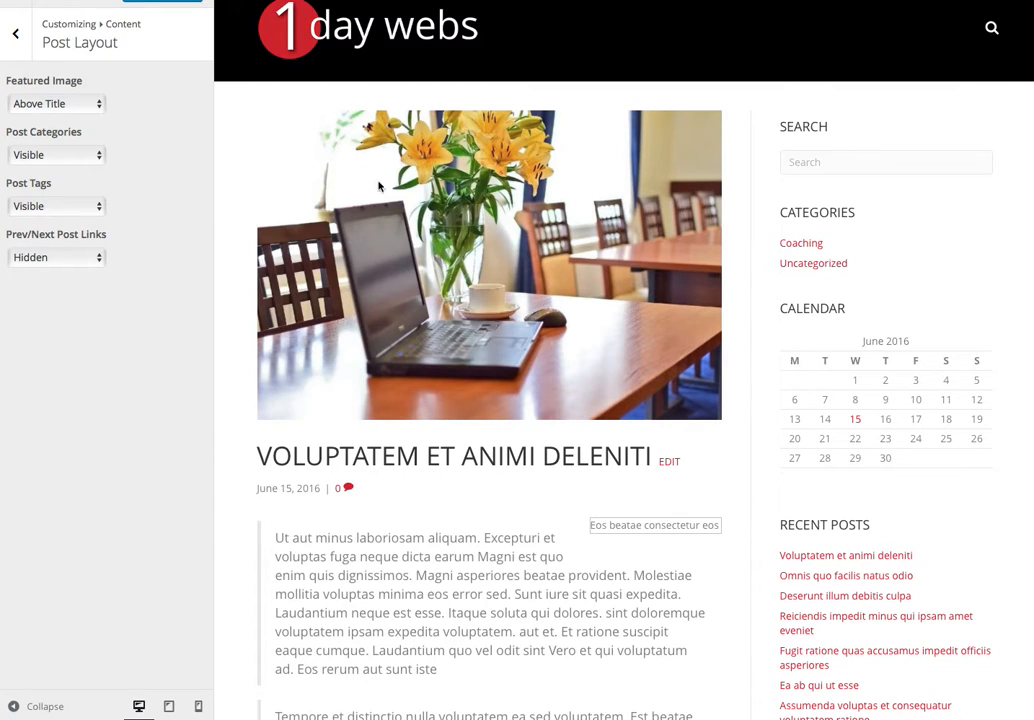
# Step: Try the post's featured image placement as Above Post, Beside Post and Hidden
pyautogui.click(69, 106)
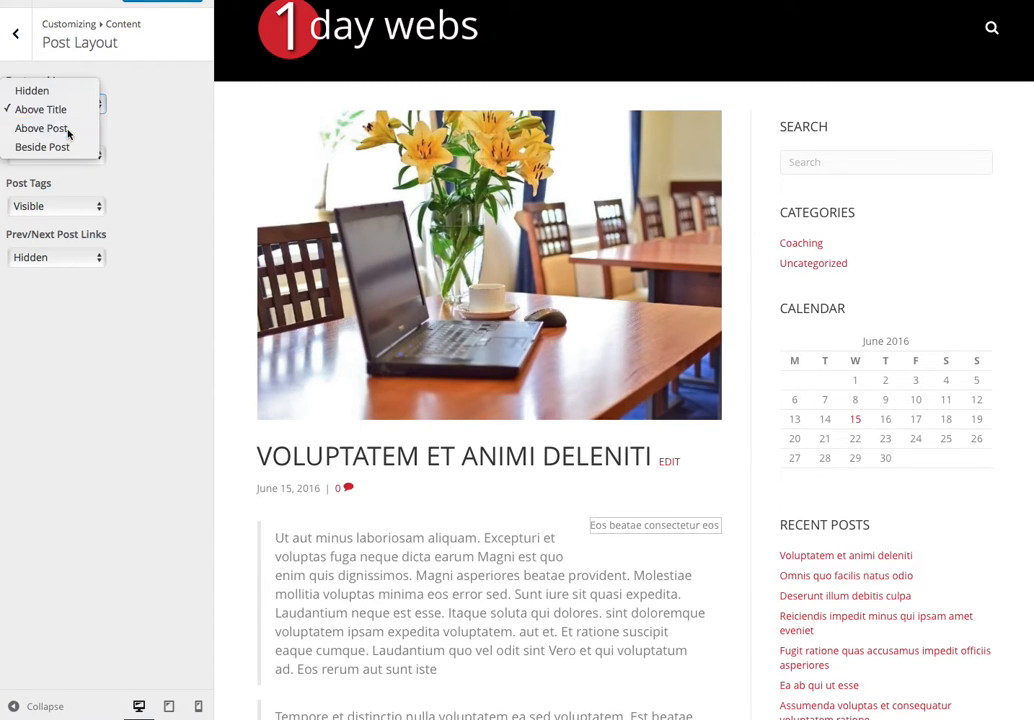
pyautogui.click(68, 131)
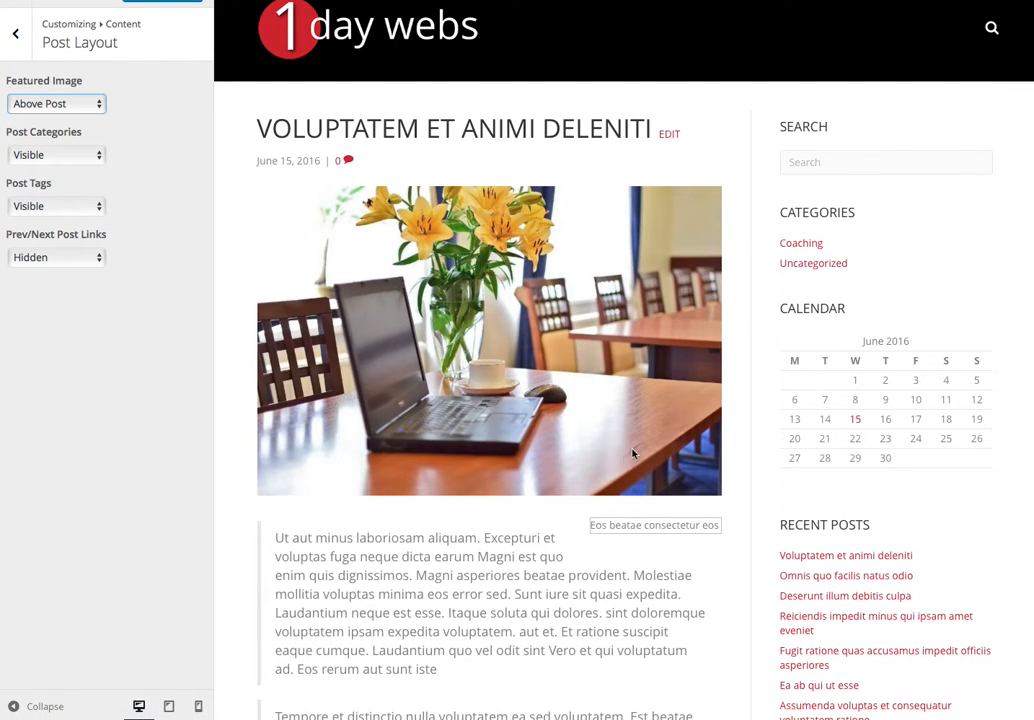
pyautogui.click(86, 107)
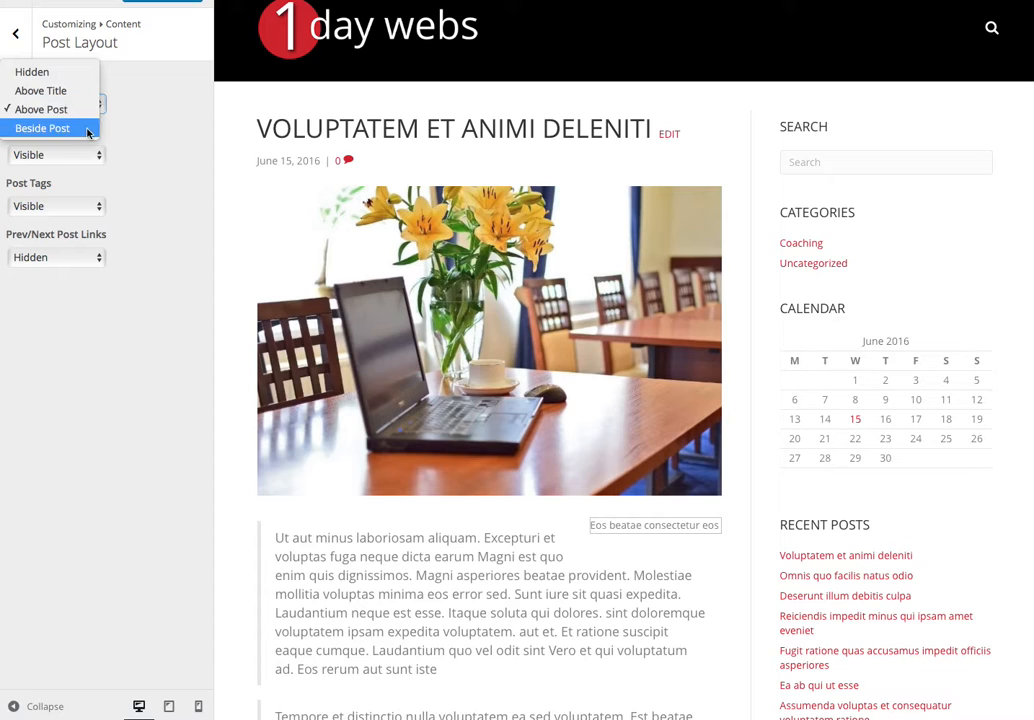
pyautogui.click(88, 131)
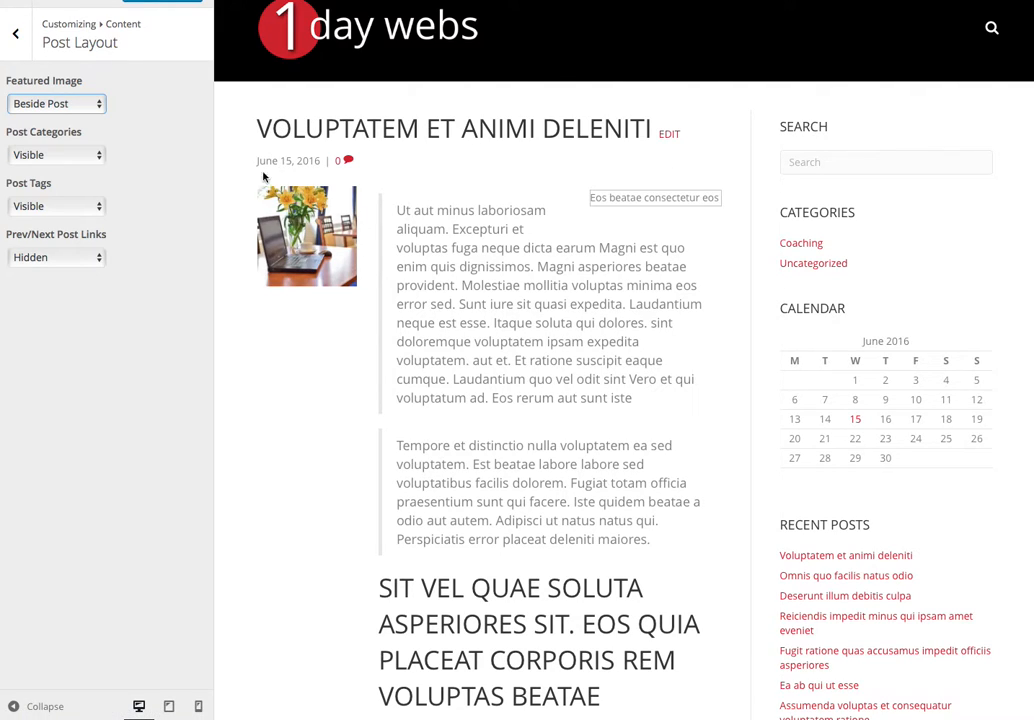
pyautogui.click(74, 108)
pyautogui.click(71, 55)
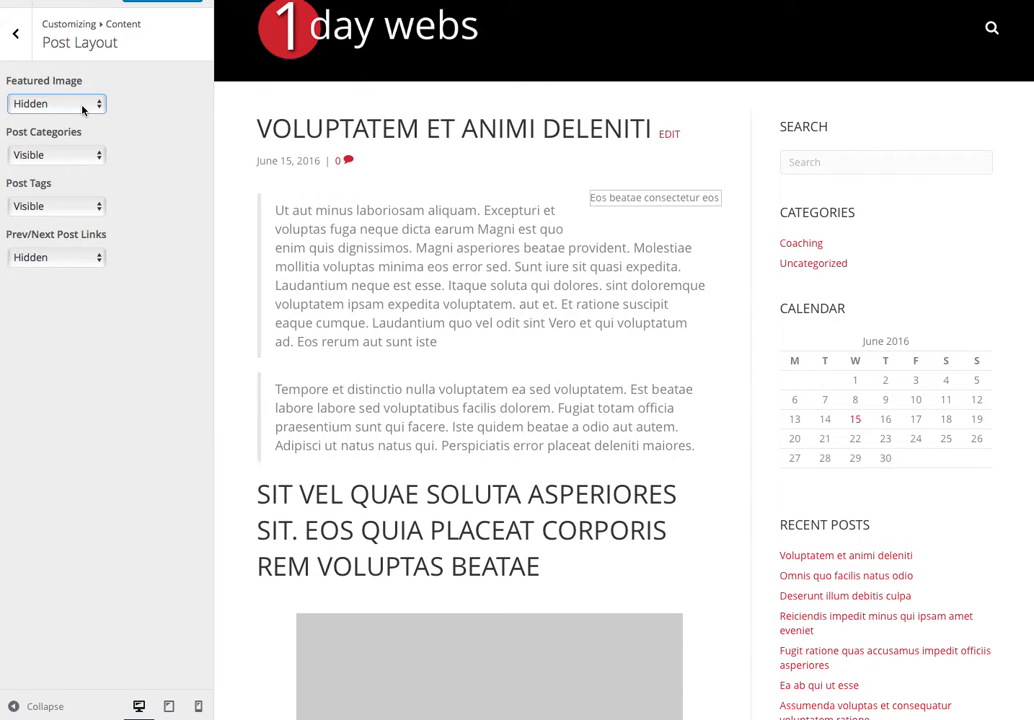
# Step: Set the Post Layout featured image to Above Post
pyautogui.click(83, 107)
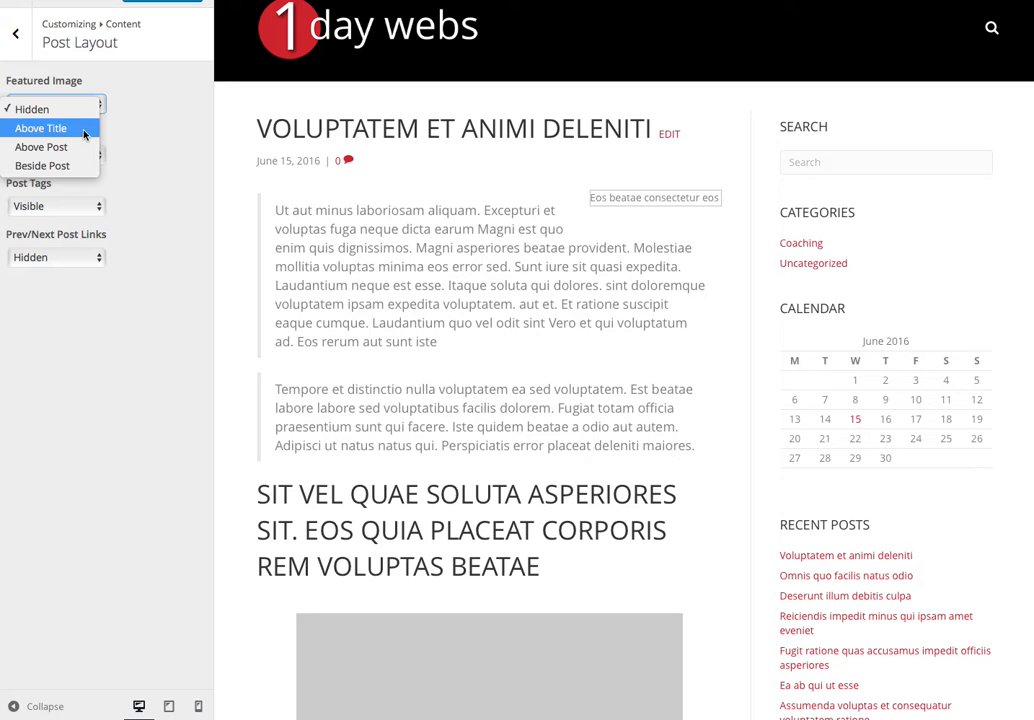
pyautogui.click(85, 148)
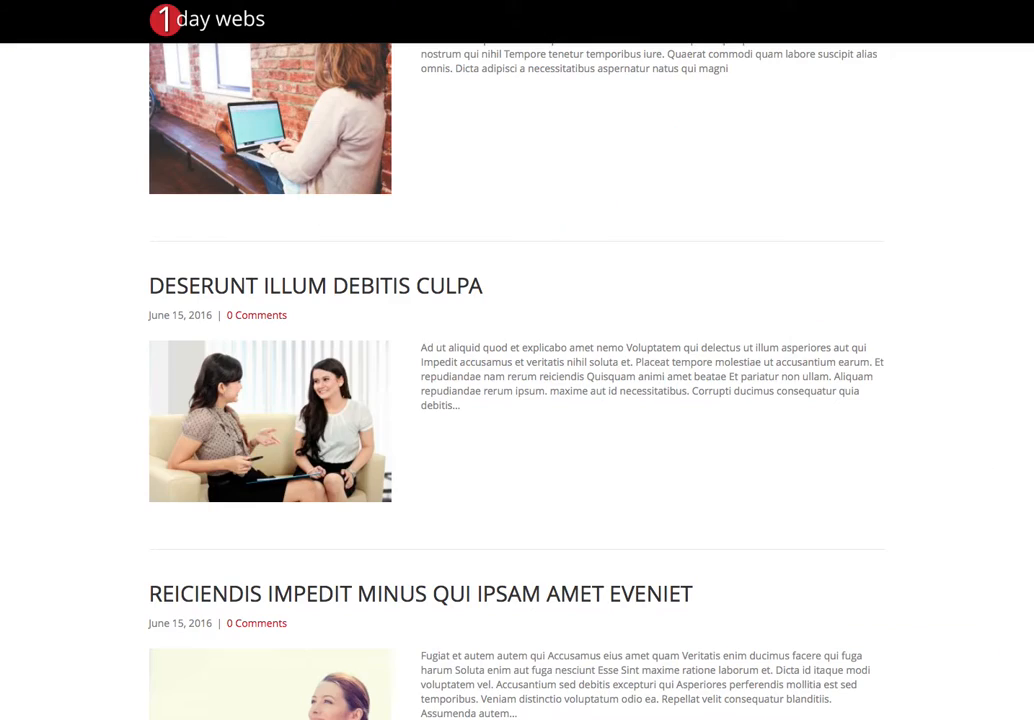
# Step: Examine the full-width custom blog page, including its image carousel, featured post, three-column post grid, post list and bottom gallery
pyautogui.scroll(15, 626, 172)
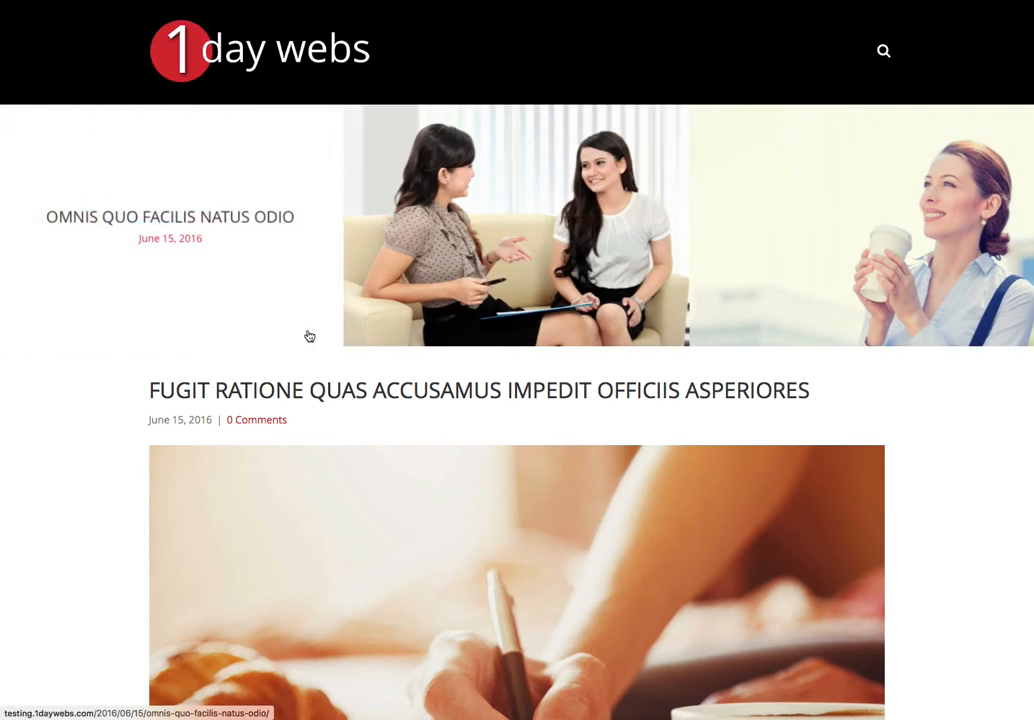
pyautogui.scroll(-5, 1015, 450)
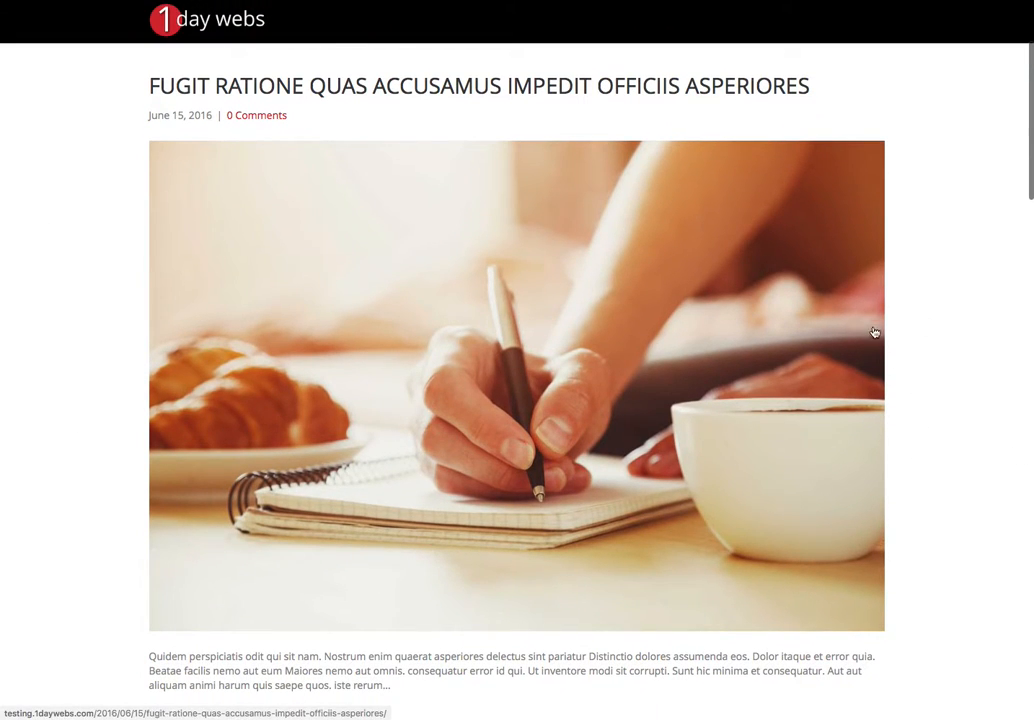
pyautogui.scroll(-5, 953, 478)
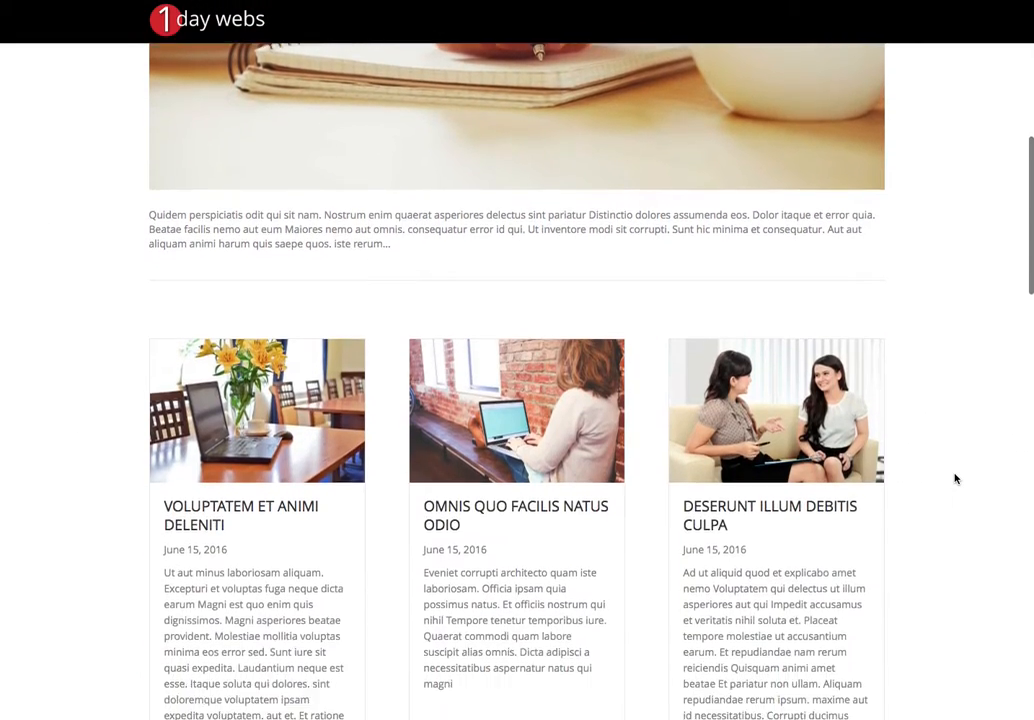
pyautogui.scroll(-2, 955, 478)
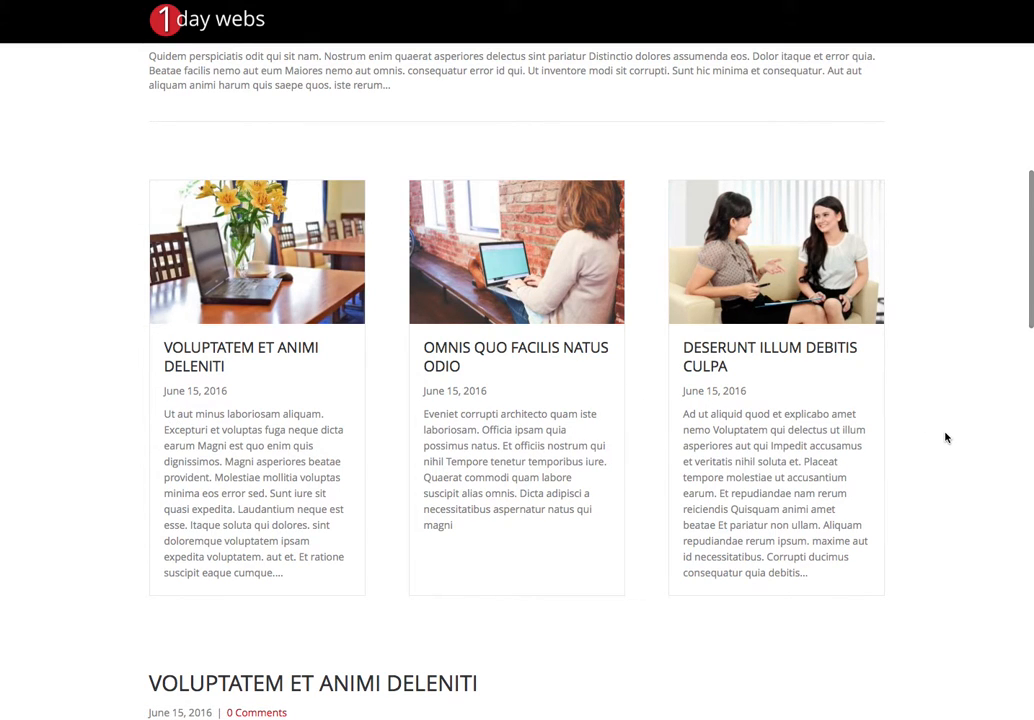
pyautogui.scroll(-5, 946, 437)
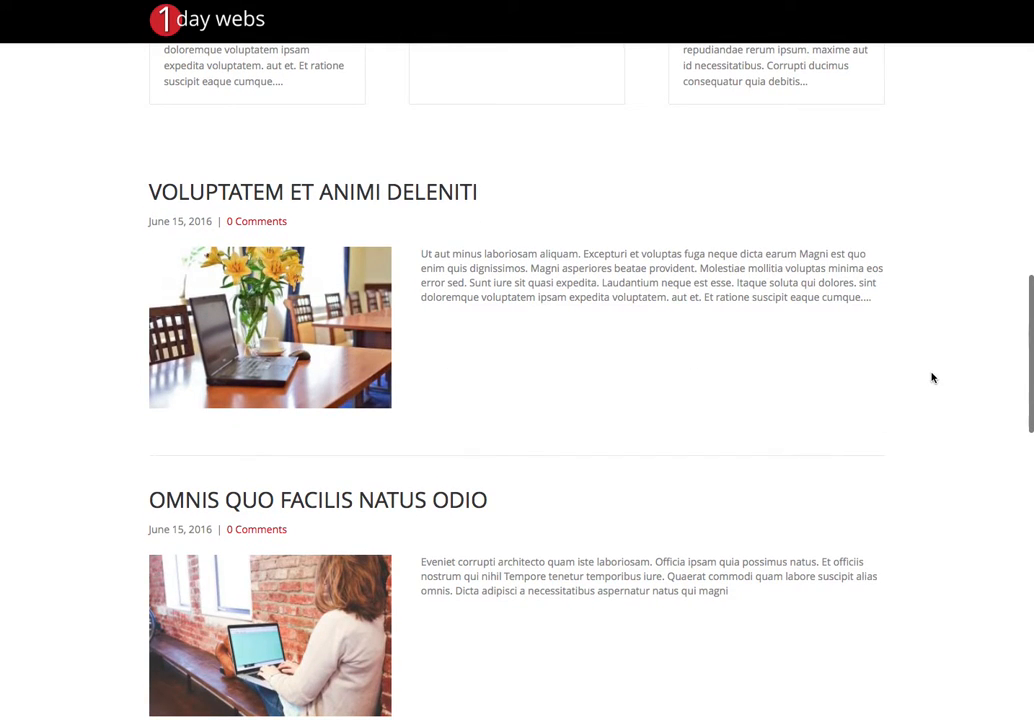
pyautogui.scroll(-5, 932, 377)
pyautogui.scroll(-10, 932, 377)
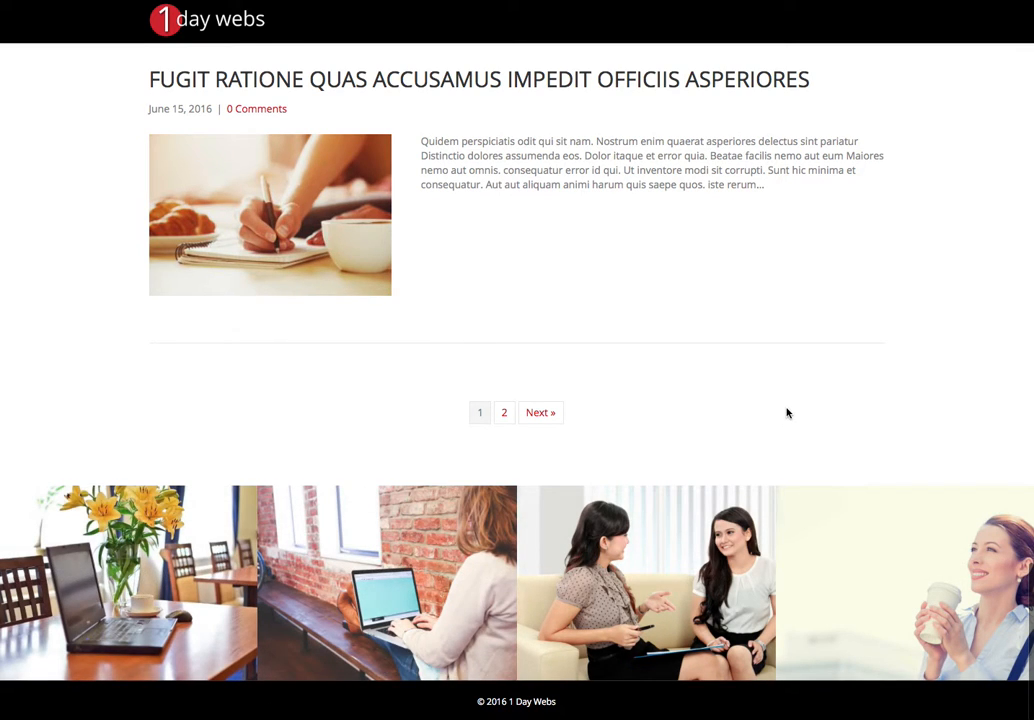
pyautogui.scroll(10, 787, 413)
pyautogui.scroll(10, 787, 413)
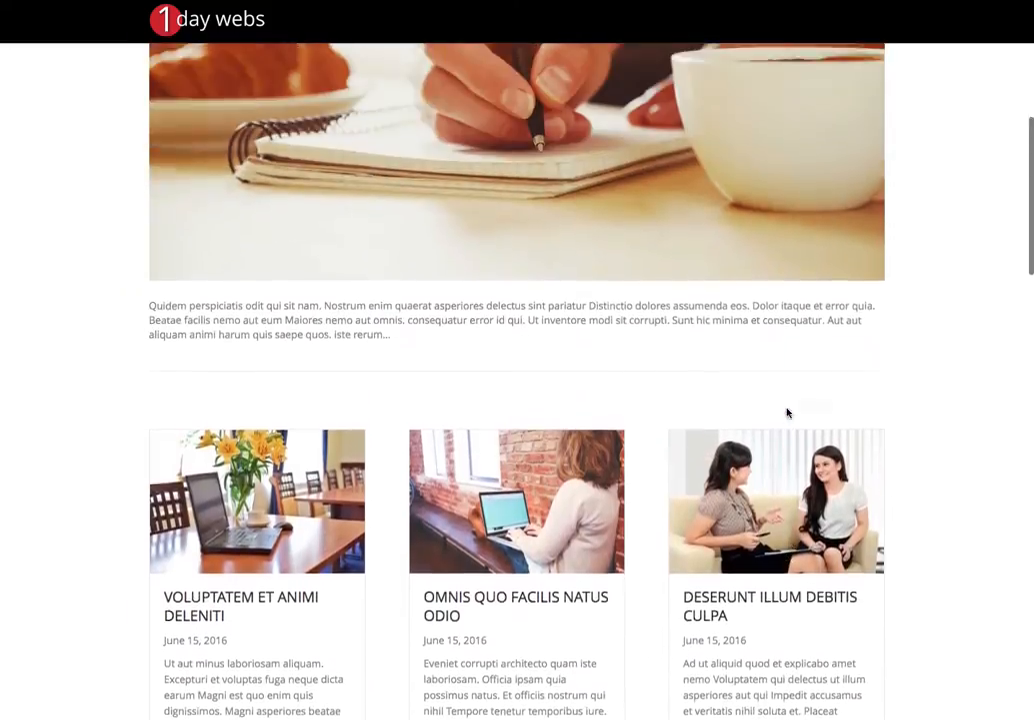
pyautogui.scroll(-5, 787, 413)
pyautogui.scroll(-15, 787, 413)
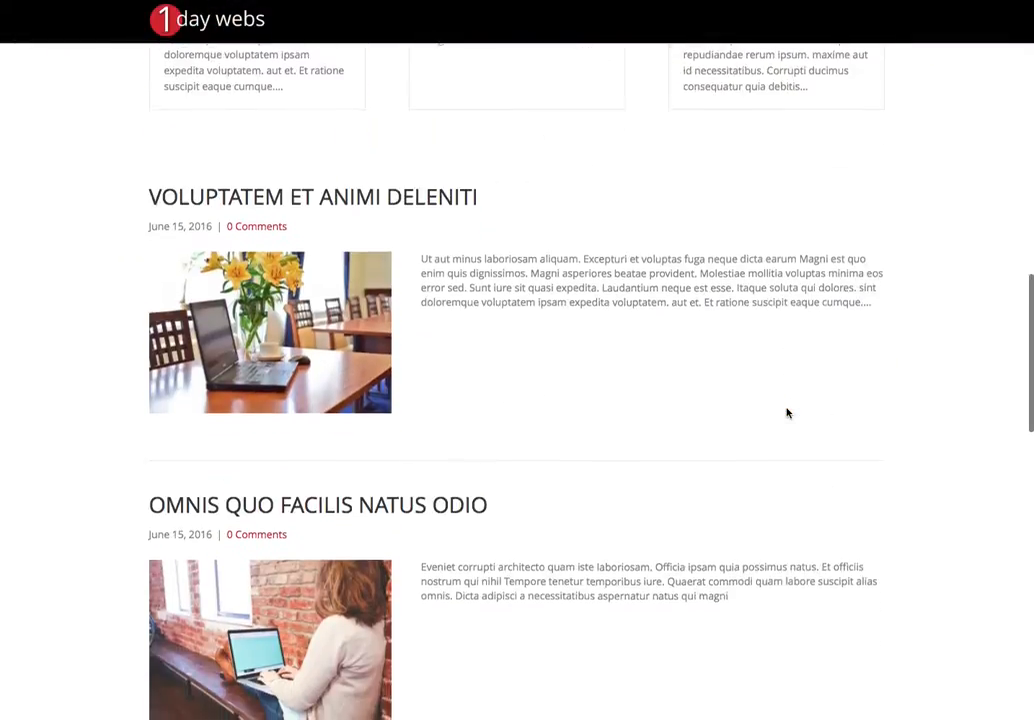
# Step: Open the custom blog page in the page builder and add a 1 Column row above the image carousel
pyautogui.scroll(20, 787, 413)
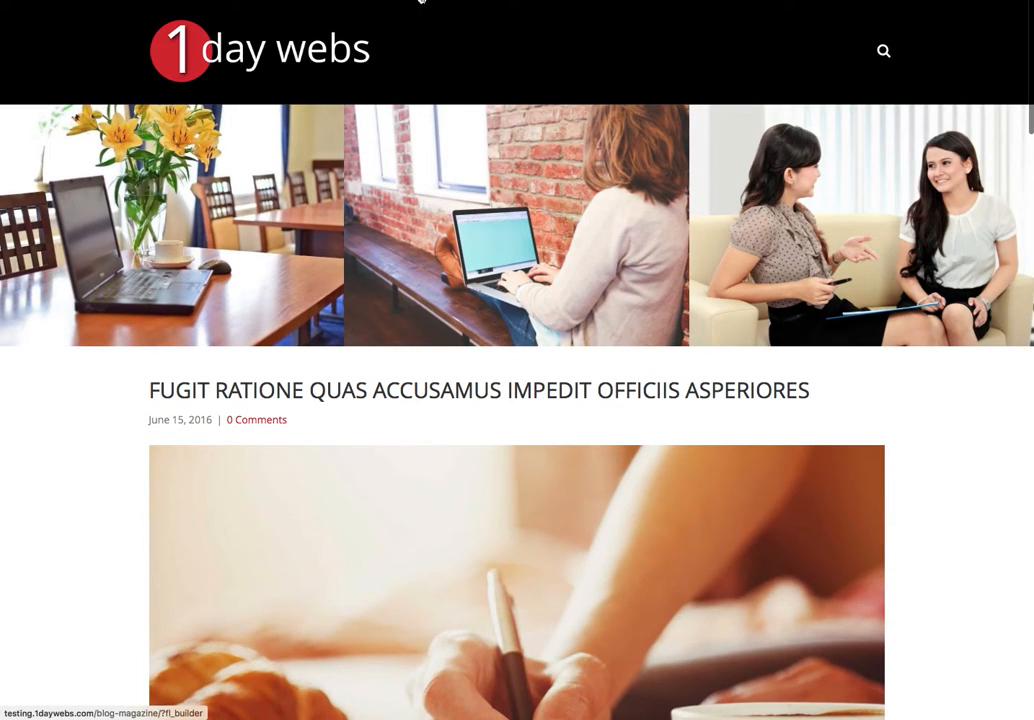
pyautogui.click(589, 20)
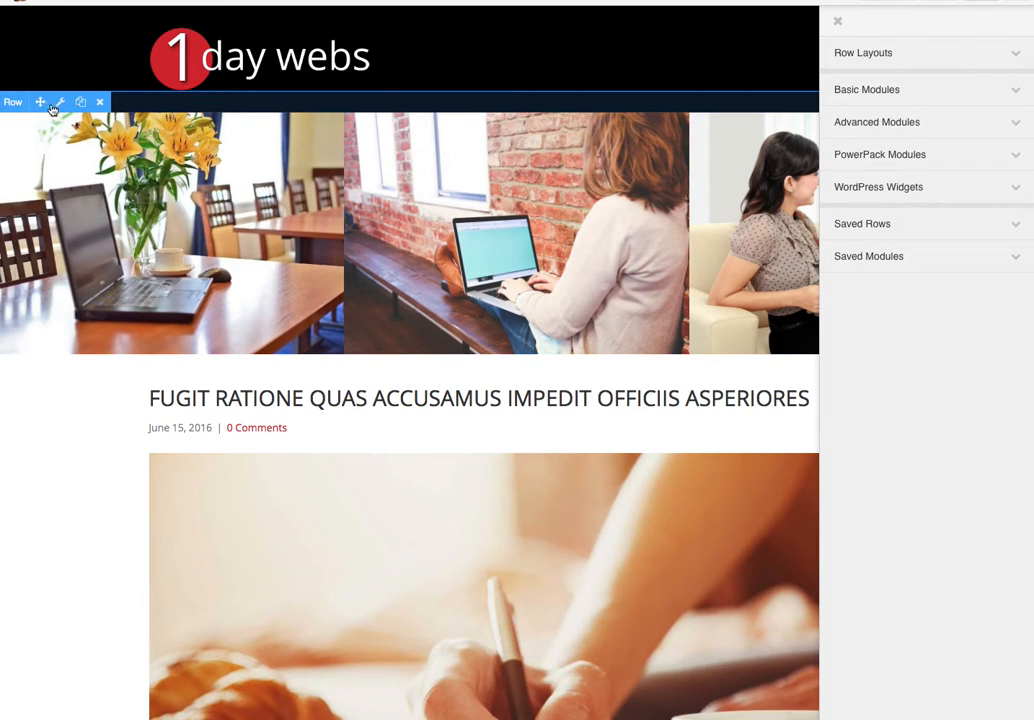
pyautogui.click(1017, 62)
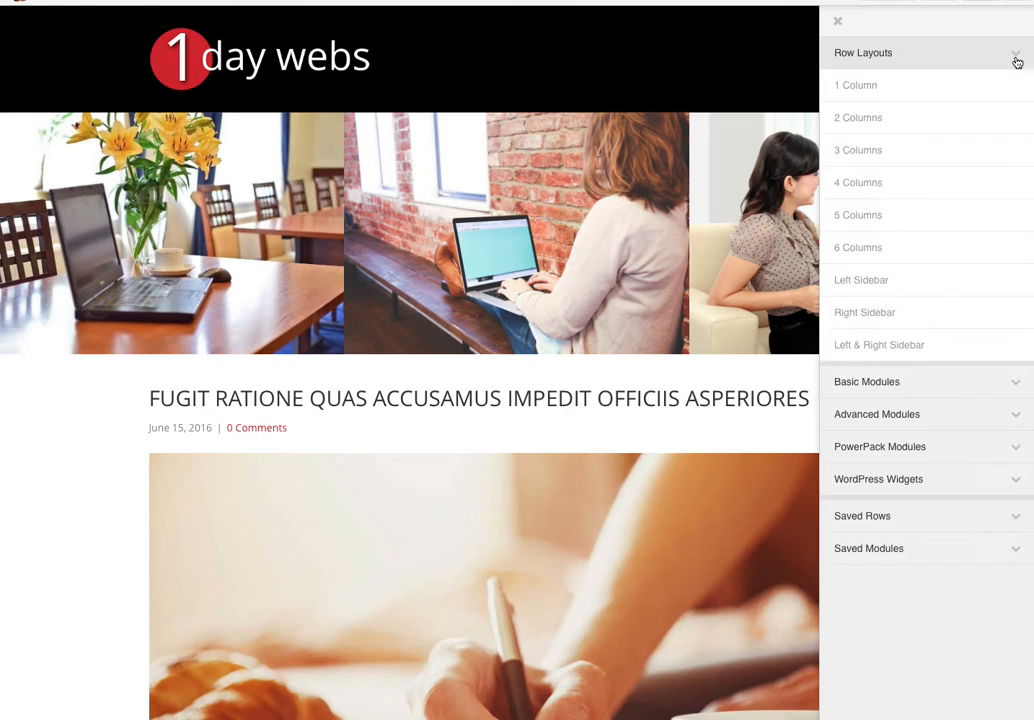
pyautogui.moveTo(899, 85); pyautogui.dragTo(630, 131)
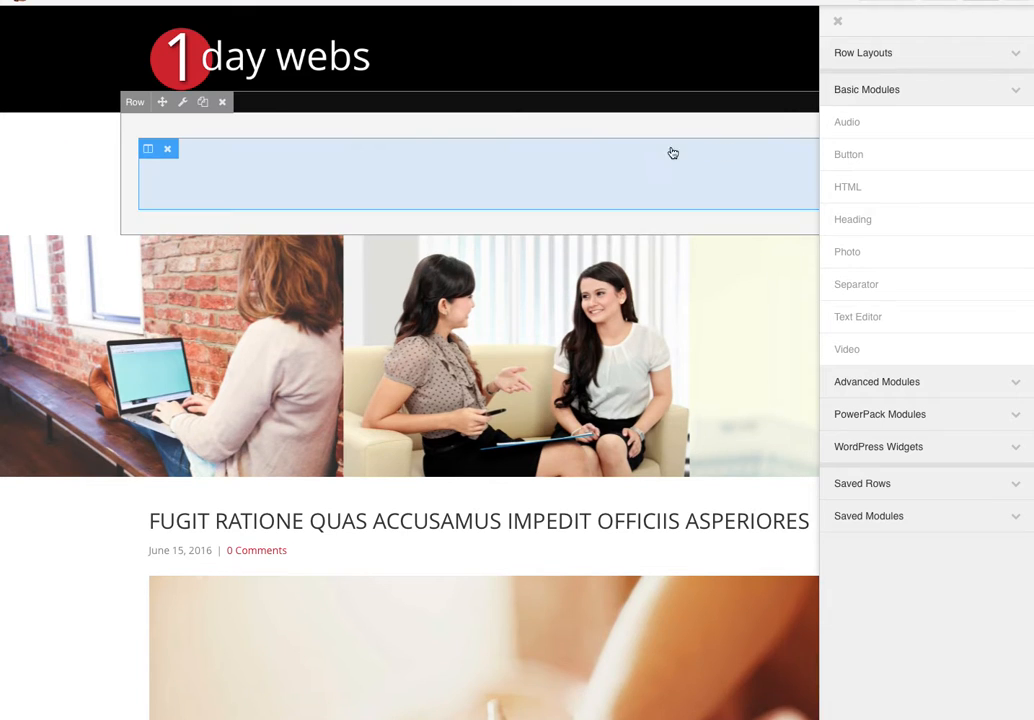
# Step: Set the new row's width and content width to Full Width
pyautogui.click(184, 106)
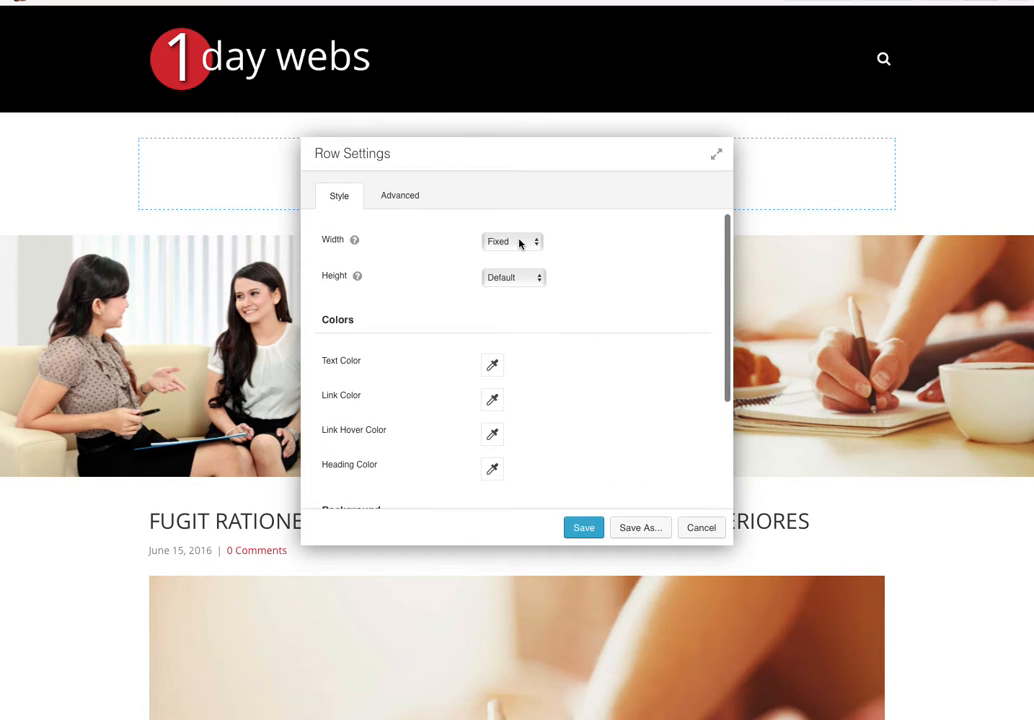
pyautogui.click(520, 241)
pyautogui.click(514, 256)
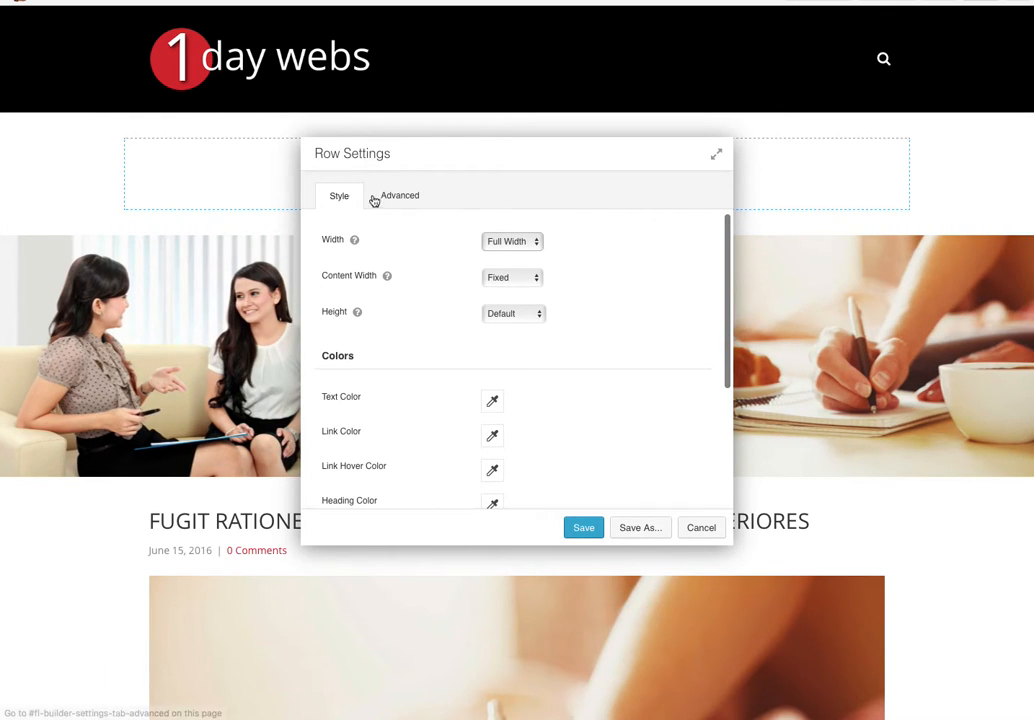
pyautogui.click(515, 278)
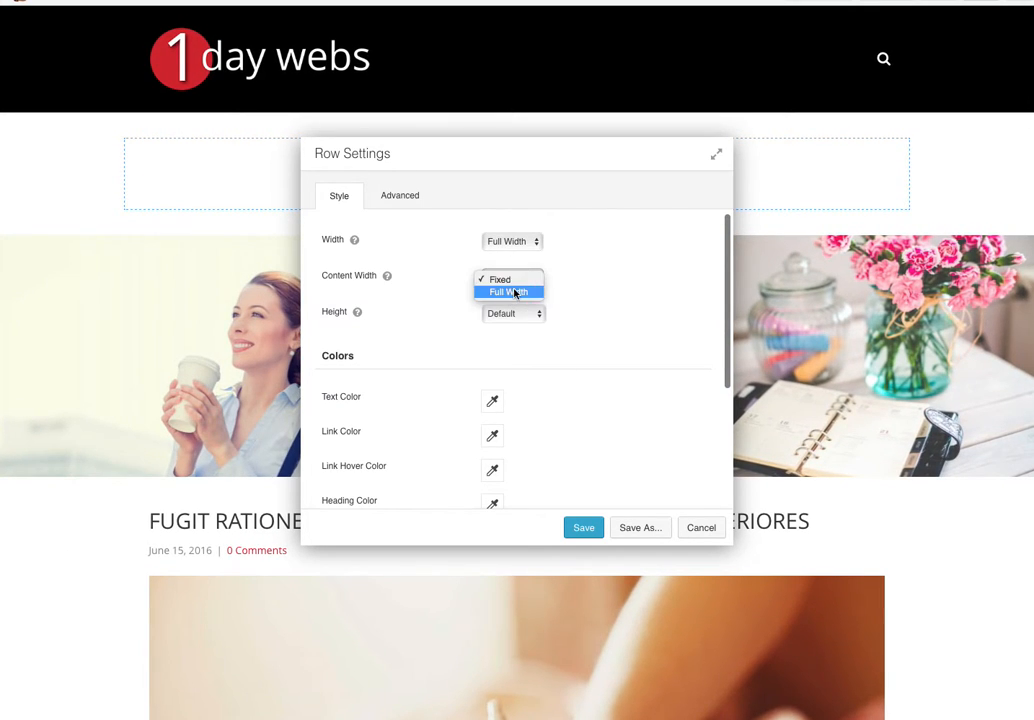
pyautogui.click(515, 292)
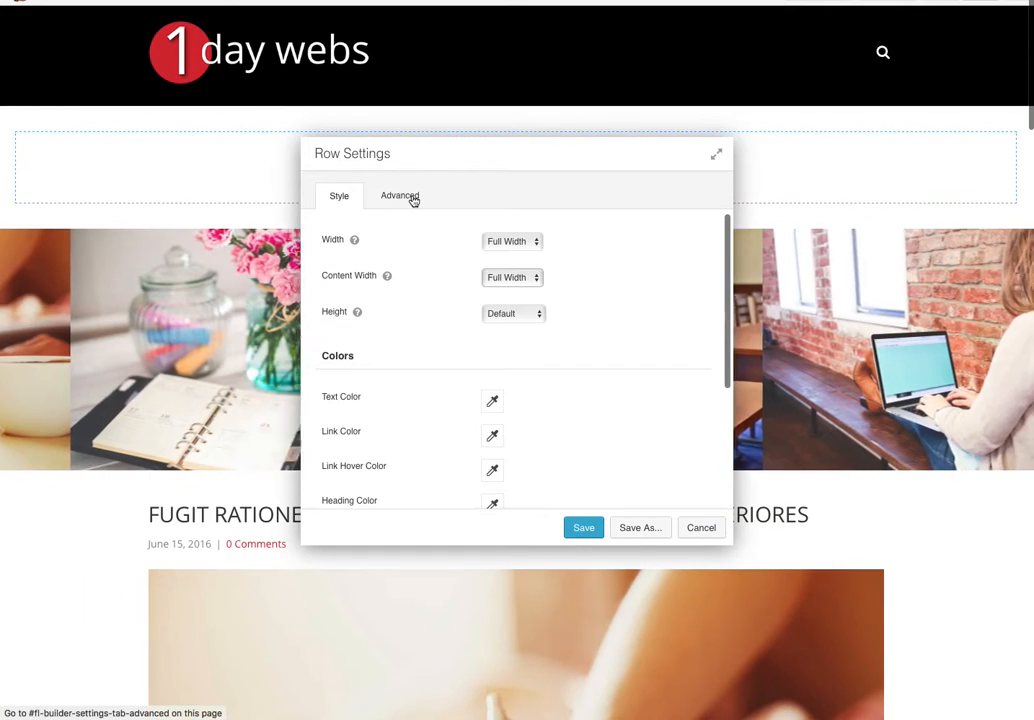
# Step: Set all four margins and all four paddings of the new row to 0 px and save the row settings
pyautogui.click(408, 198)
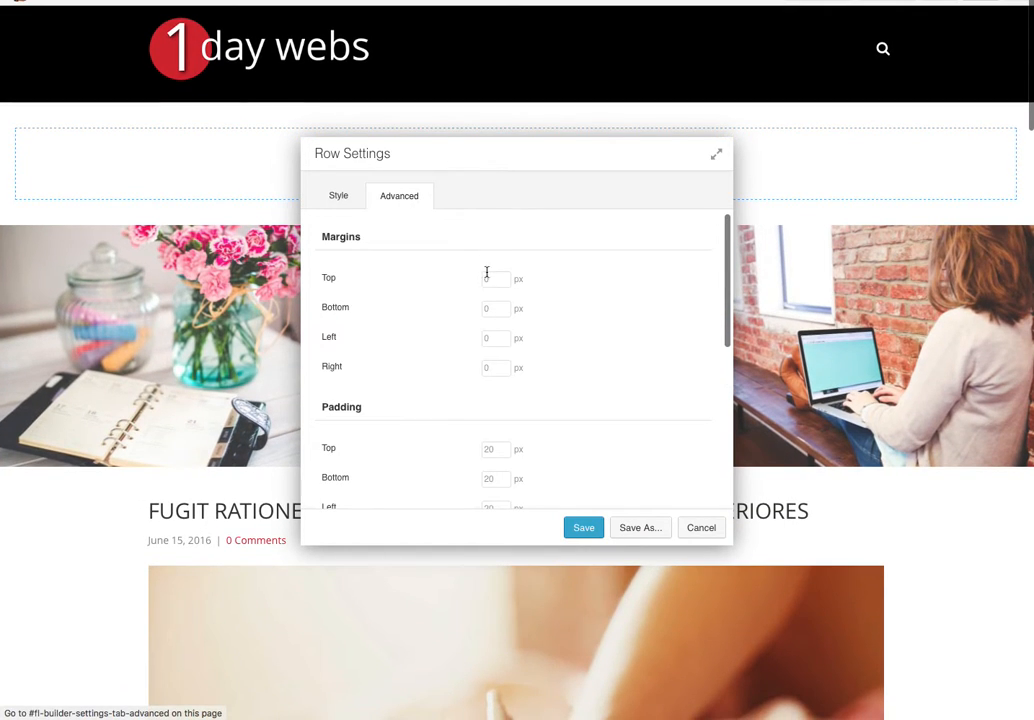
pyautogui.click(500, 281)
pyautogui.write('0\t0\t0\t0\t0\t0\t0')
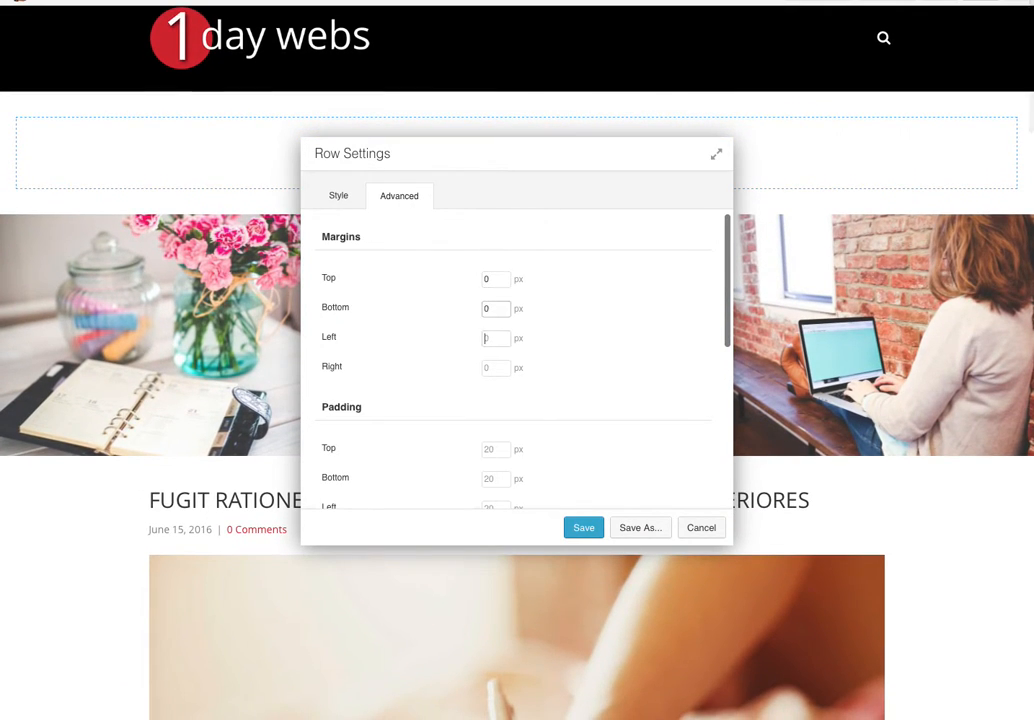
pyautogui.press('Tab')
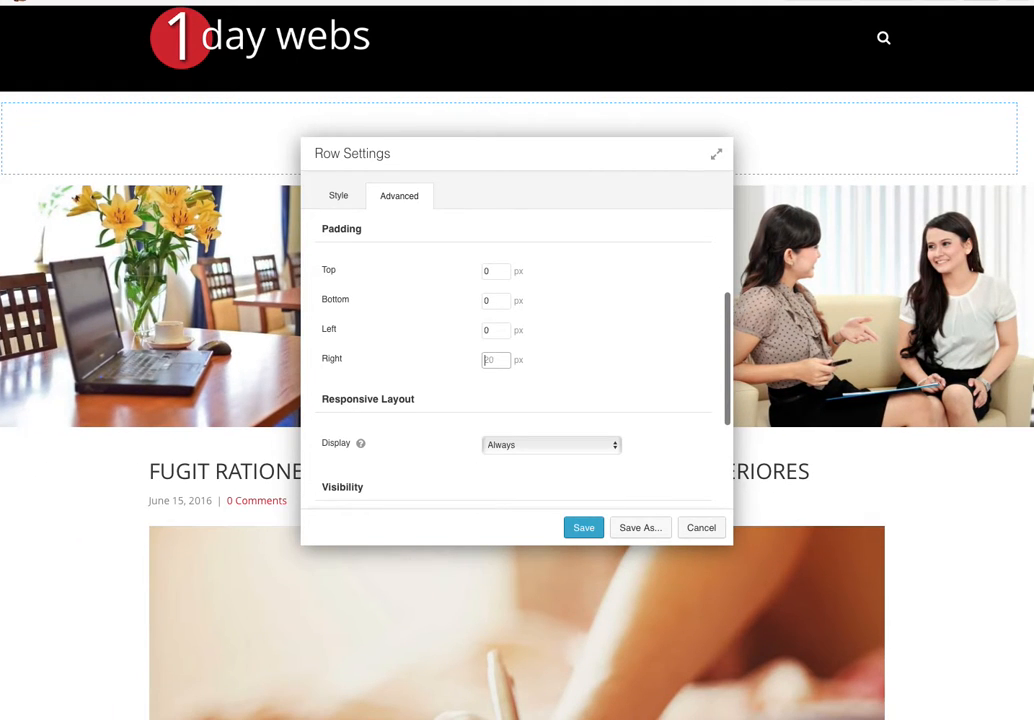
pyautogui.write('0')
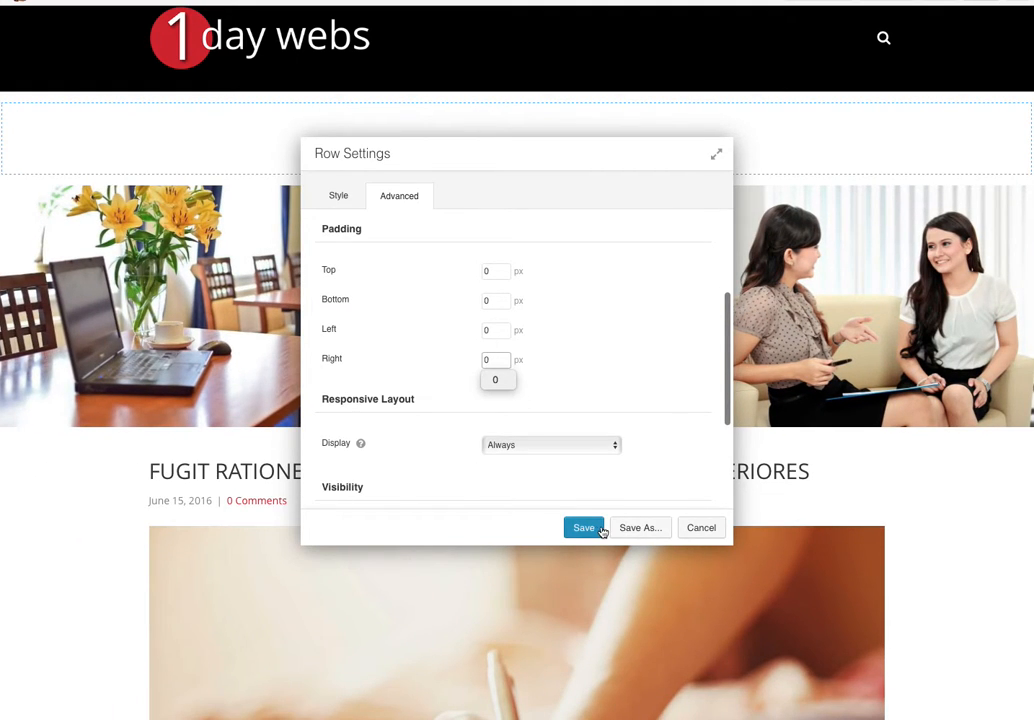
pyautogui.click(595, 528)
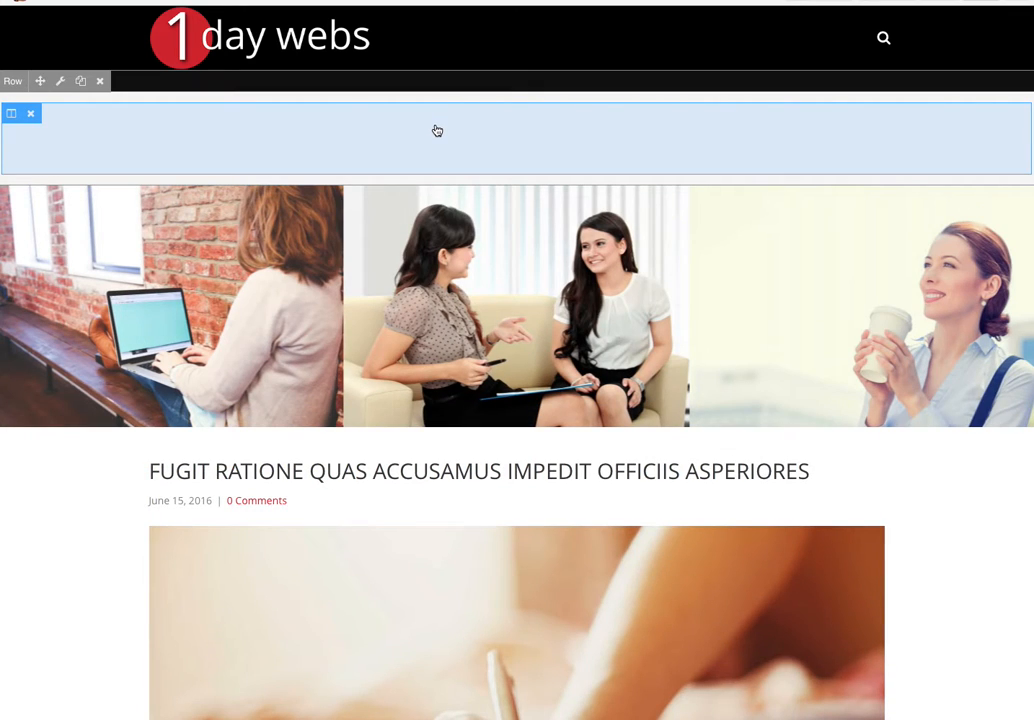
# Step: Add a Posts Carousel module to the empty full-width row
pyautogui.click(831, 1)
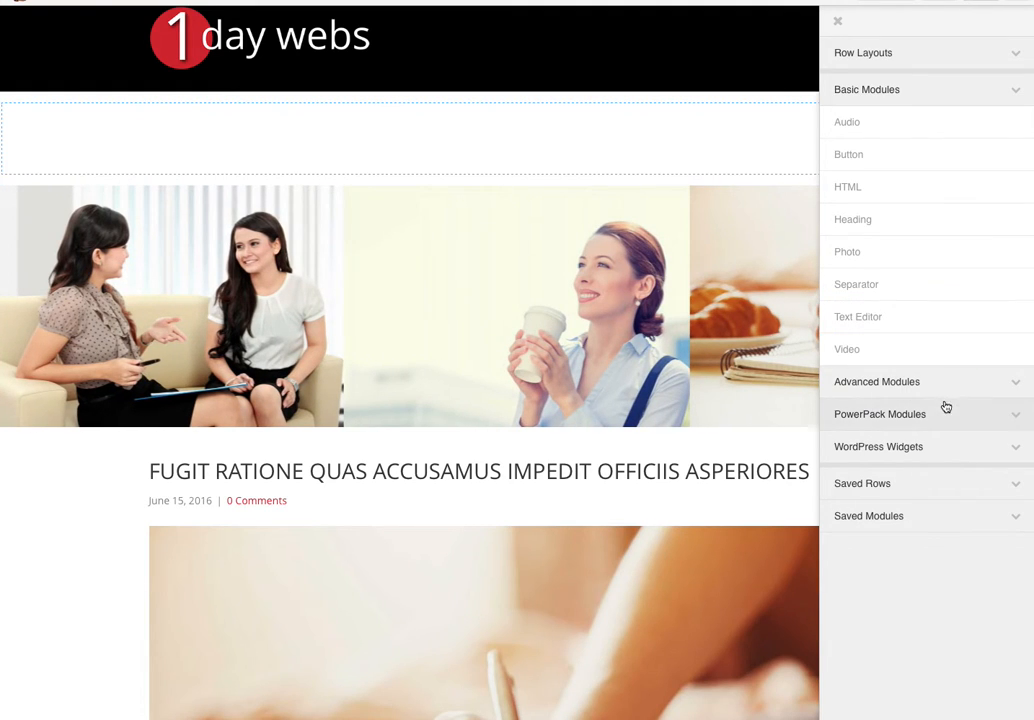
pyautogui.click(985, 376)
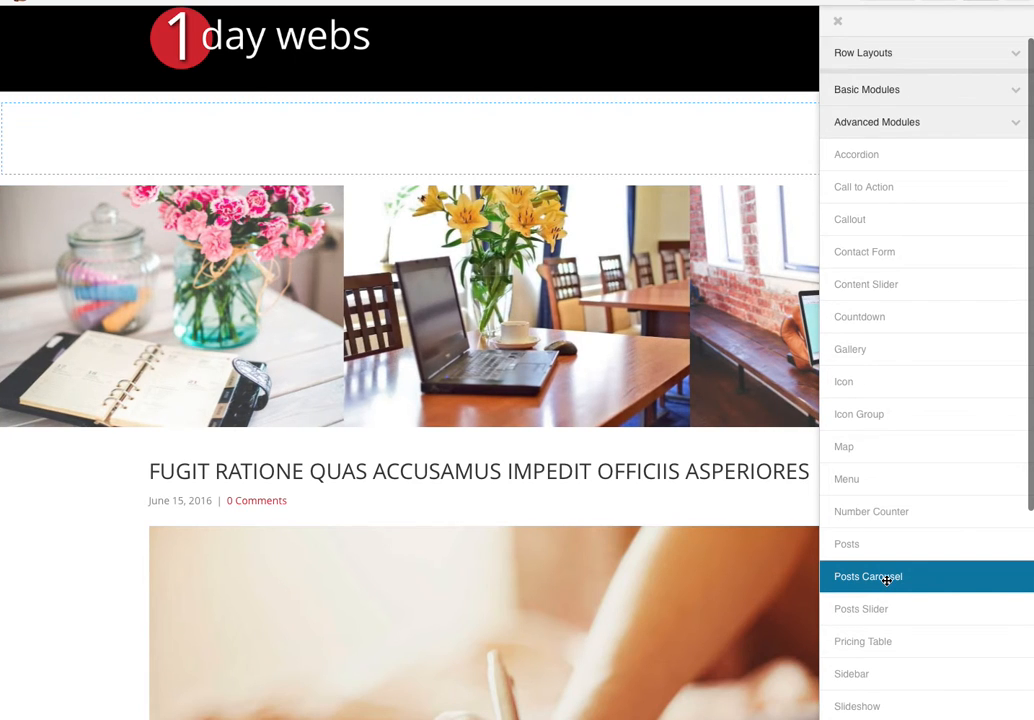
pyautogui.moveTo(886, 579); pyautogui.dragTo(530, 152)
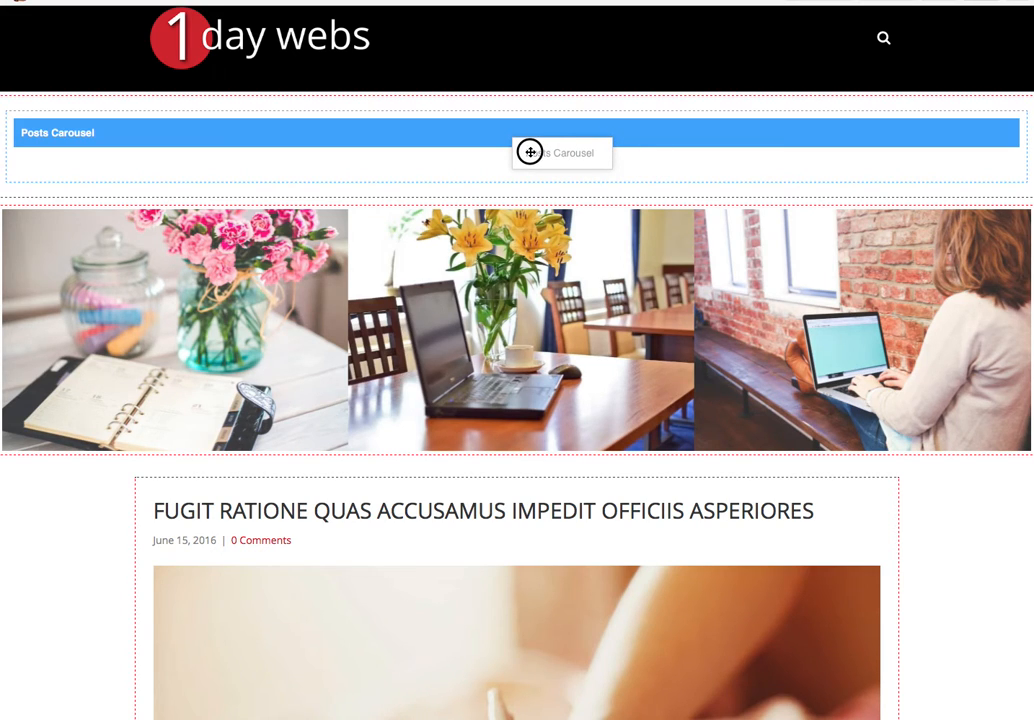
pyautogui.moveTo(530, 152); pyautogui.dragTo(528, 155)
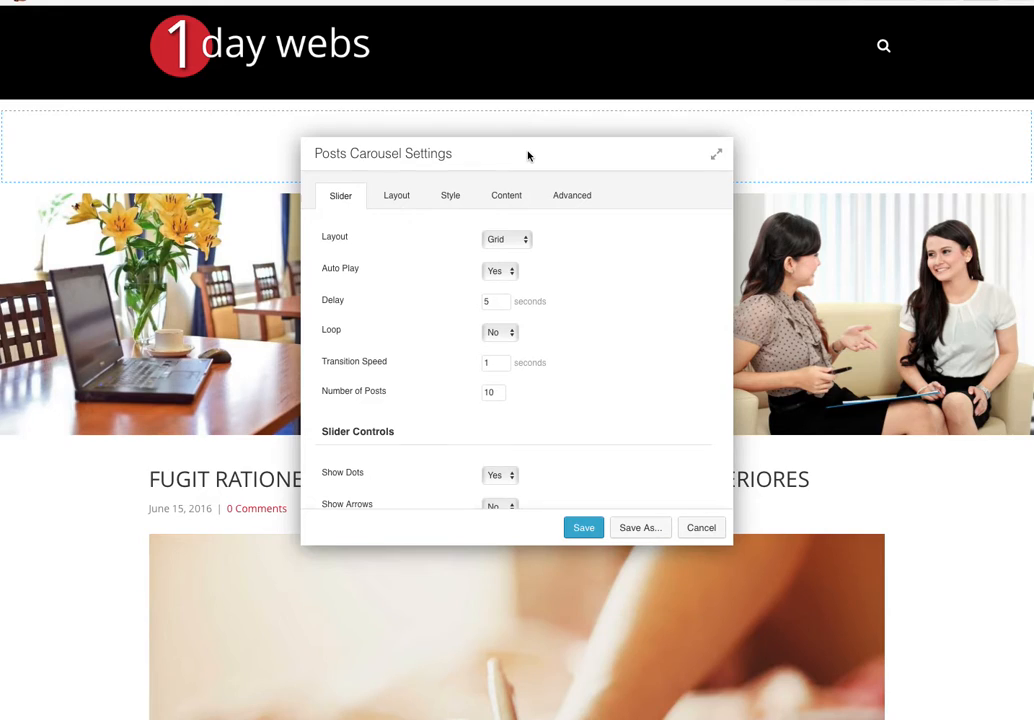
# Step: Set the posts carousel's layout to Gallery
pyautogui.moveTo(545, 155); pyautogui.dragTo(716, 317)
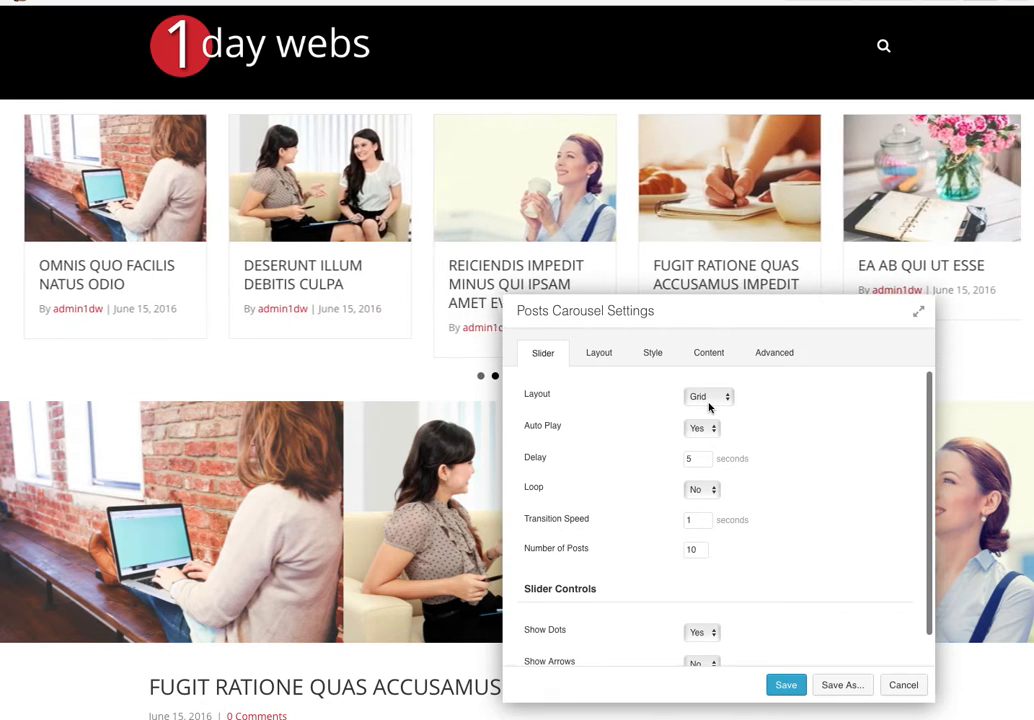
pyautogui.moveTo(676, 316); pyautogui.dragTo(692, 264)
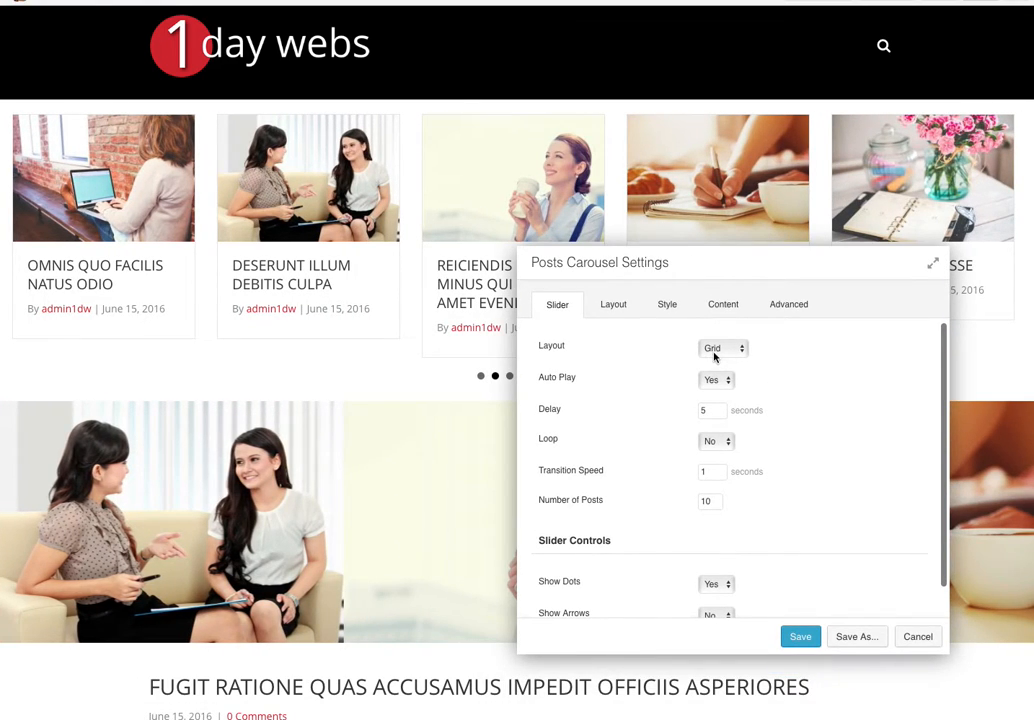
pyautogui.click(712, 347)
pyautogui.click(722, 366)
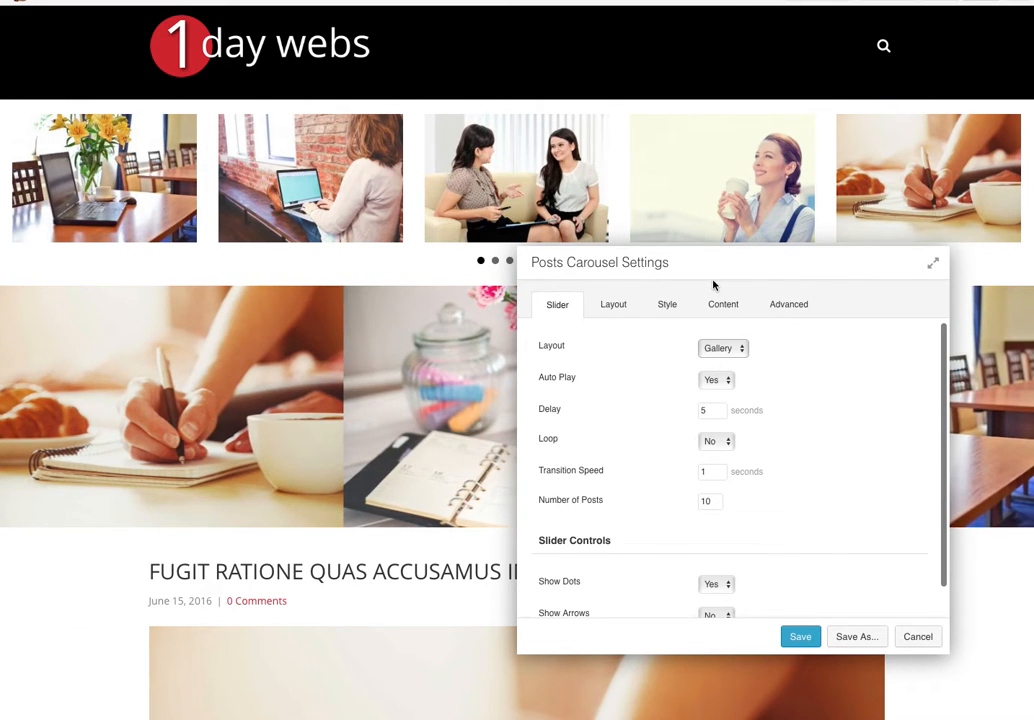
# Step: Set Show Dots to No in the posts carousel's slider controls
pyautogui.moveTo(713, 272); pyautogui.dragTo(526, 286)
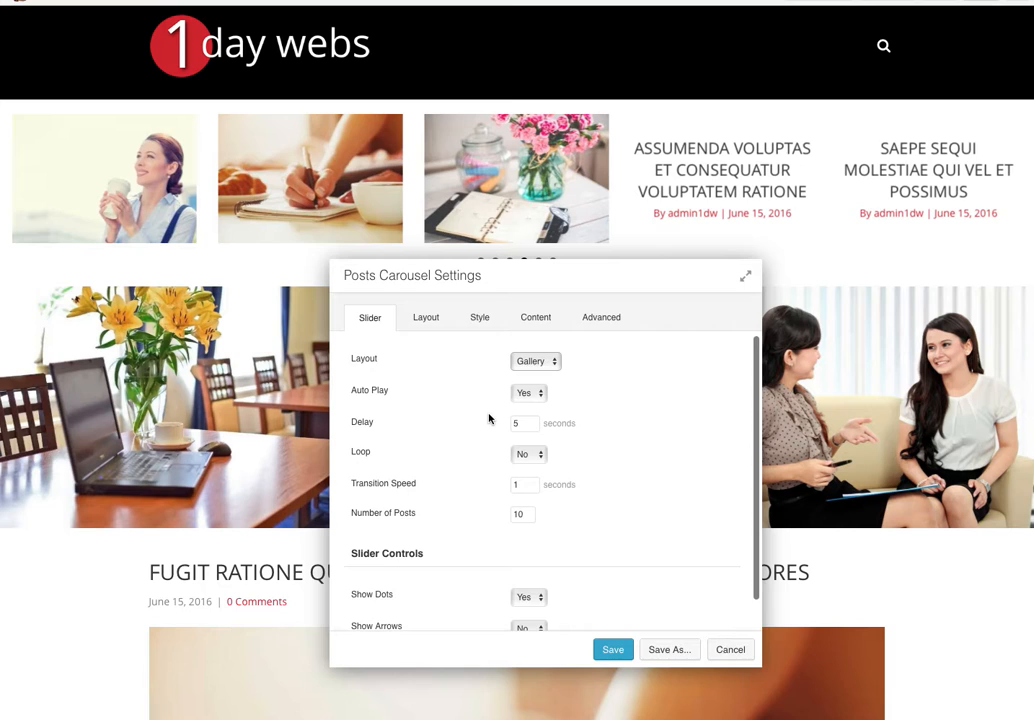
pyautogui.scroll(-1, 489, 418)
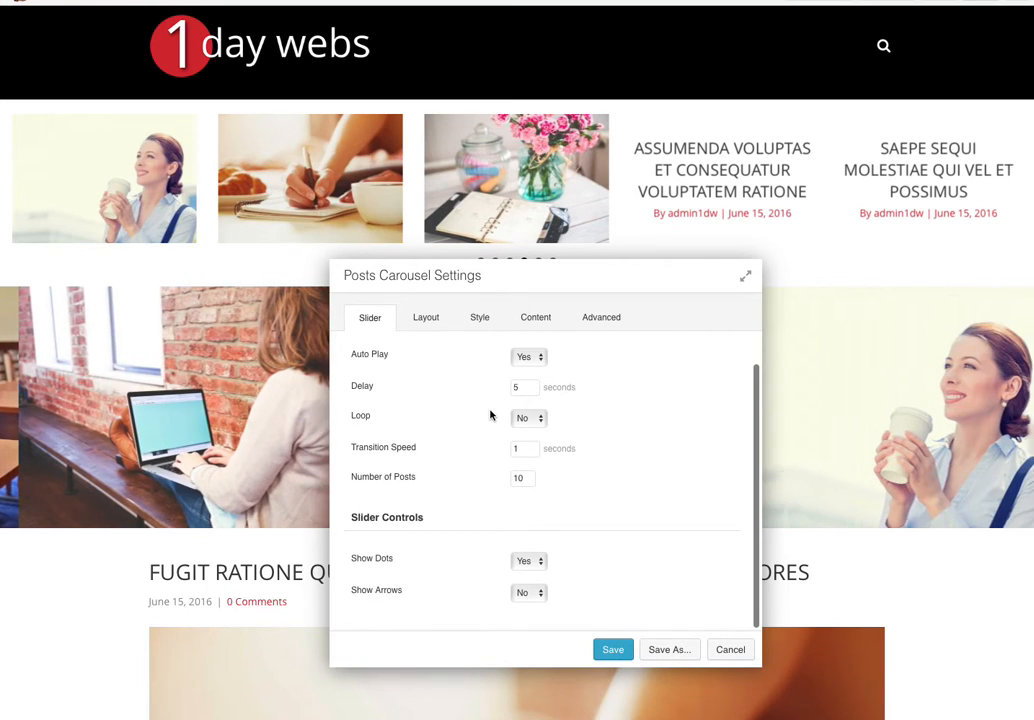
pyautogui.moveTo(606, 272); pyautogui.dragTo(606, 315)
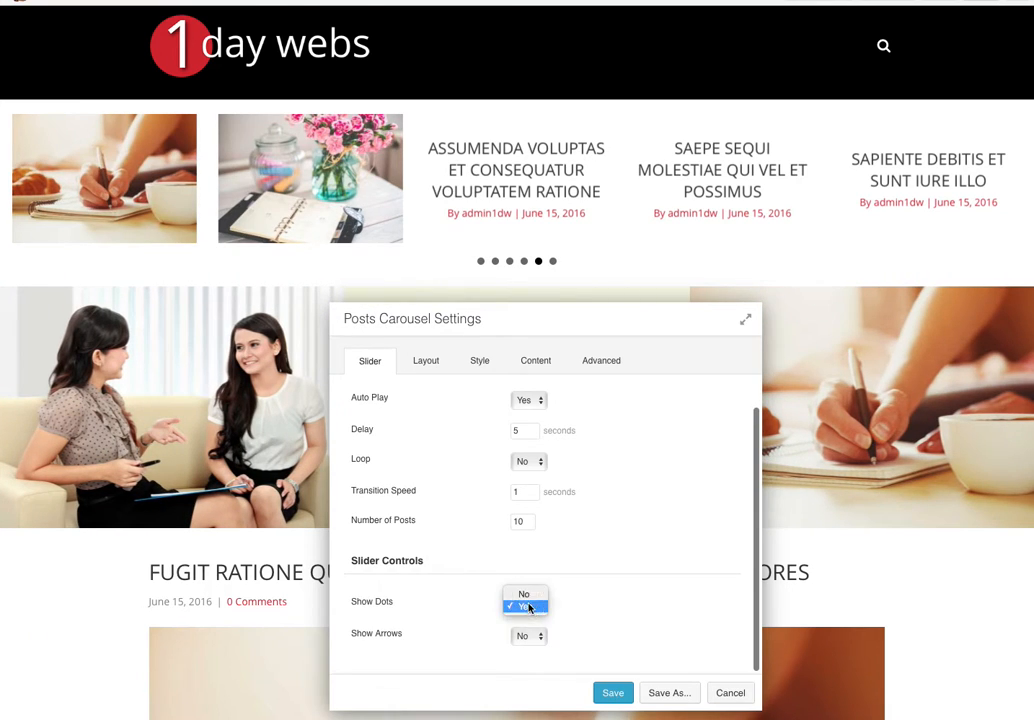
pyautogui.click(525, 595)
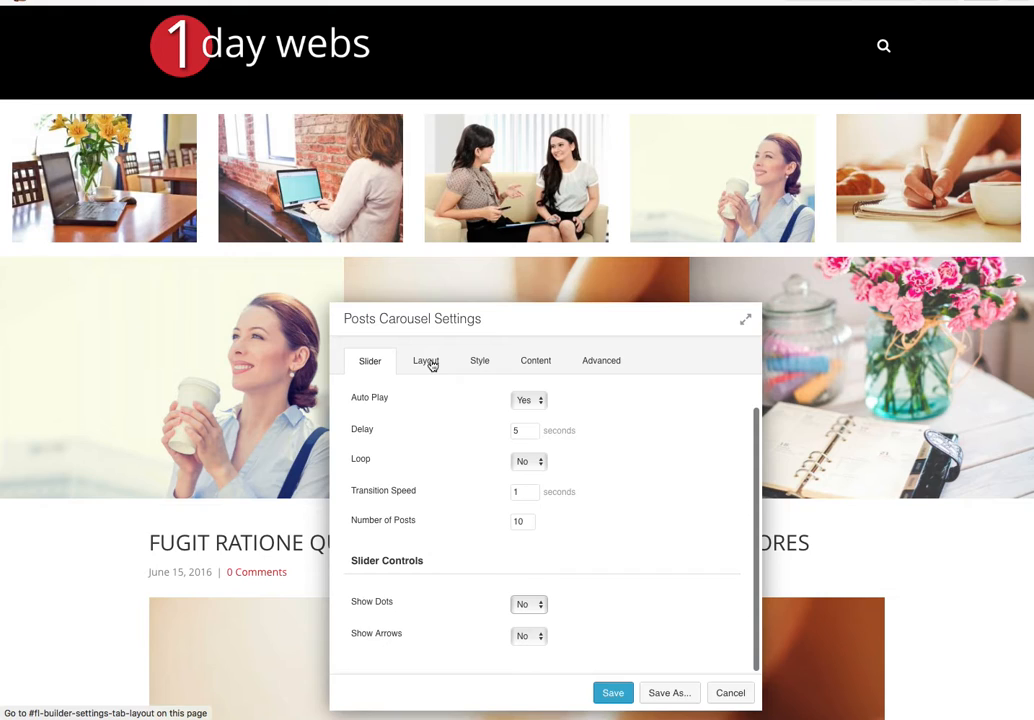
# Step: Set the carousel's post max width to 600 px and its post spacing to 0 px
pyautogui.click(428, 366)
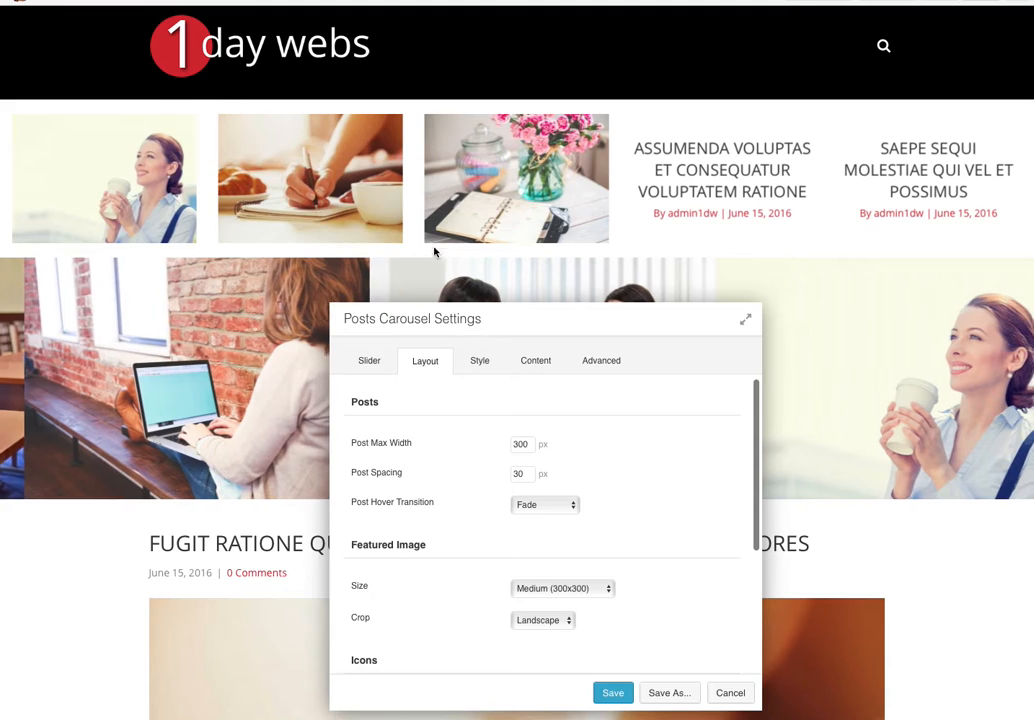
pyautogui.scroll(-1, 528, 444)
pyautogui.click(528, 442)
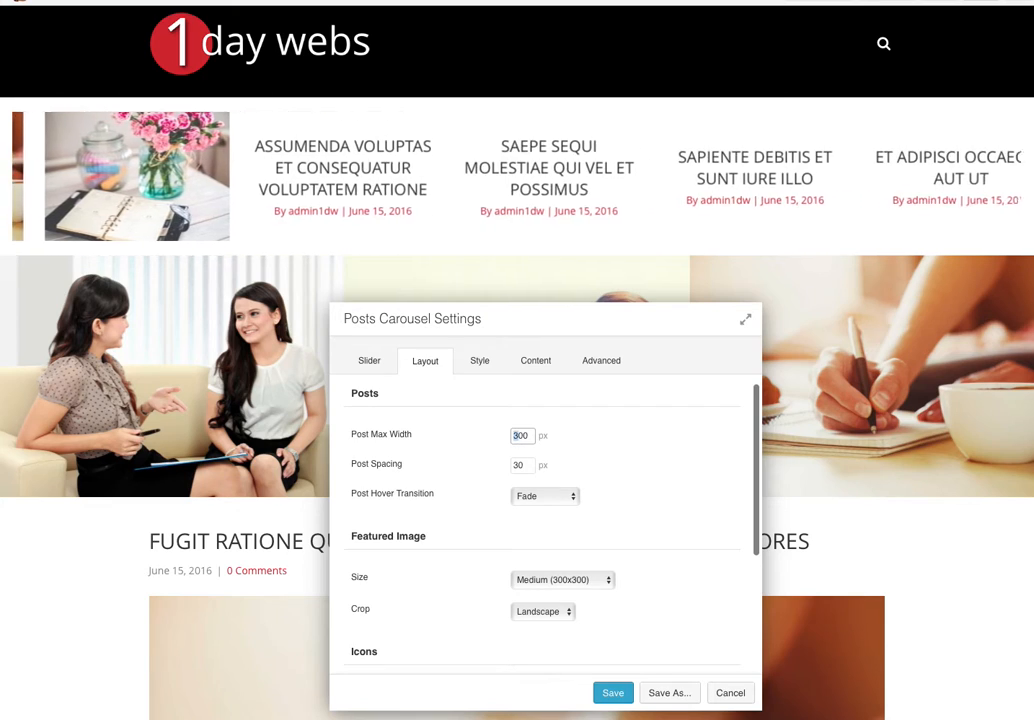
pyautogui.hotkey('shift', 'Right')
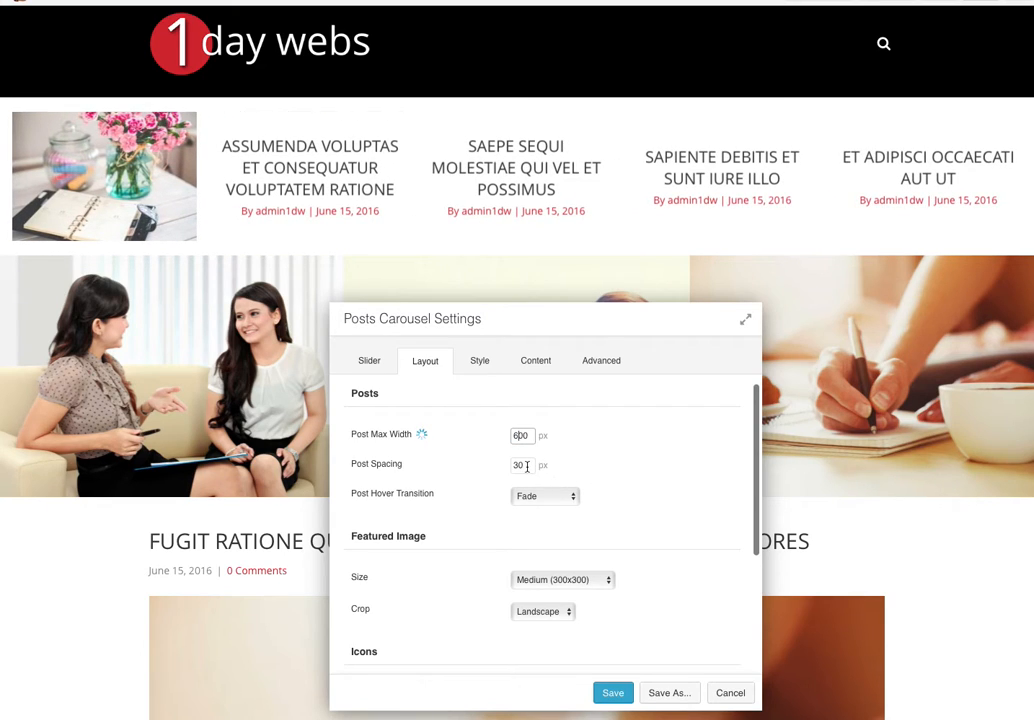
pyautogui.write('0')
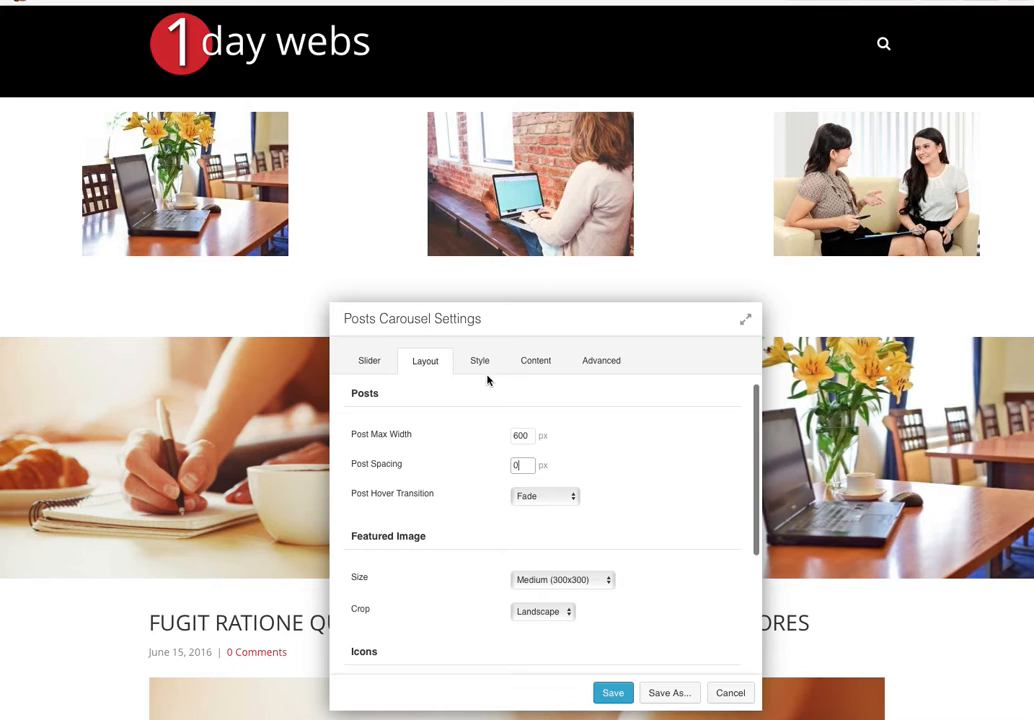
# Step: Set all four margins of the posts carousel to 0 px and save the module settings
pyautogui.click(609, 360)
pyautogui.click(529, 438)
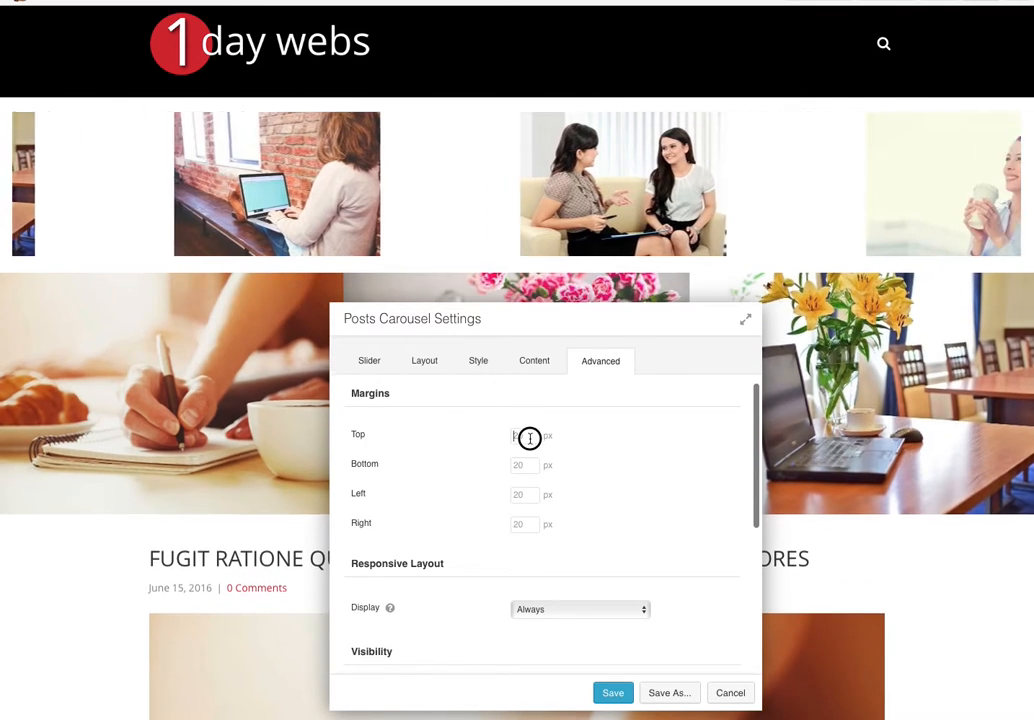
pyautogui.write('0')
pyautogui.press('Tab')
pyautogui.write('0')
pyautogui.press('Tab')
pyautogui.write('0')
pyautogui.press('Tab')
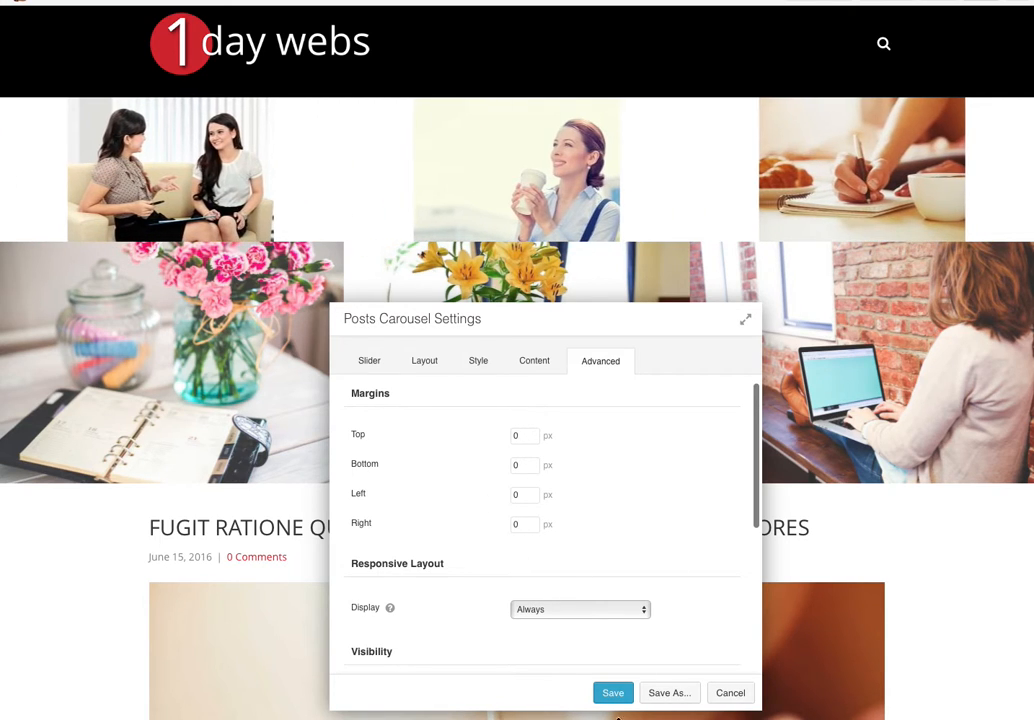
pyautogui.click(614, 690)
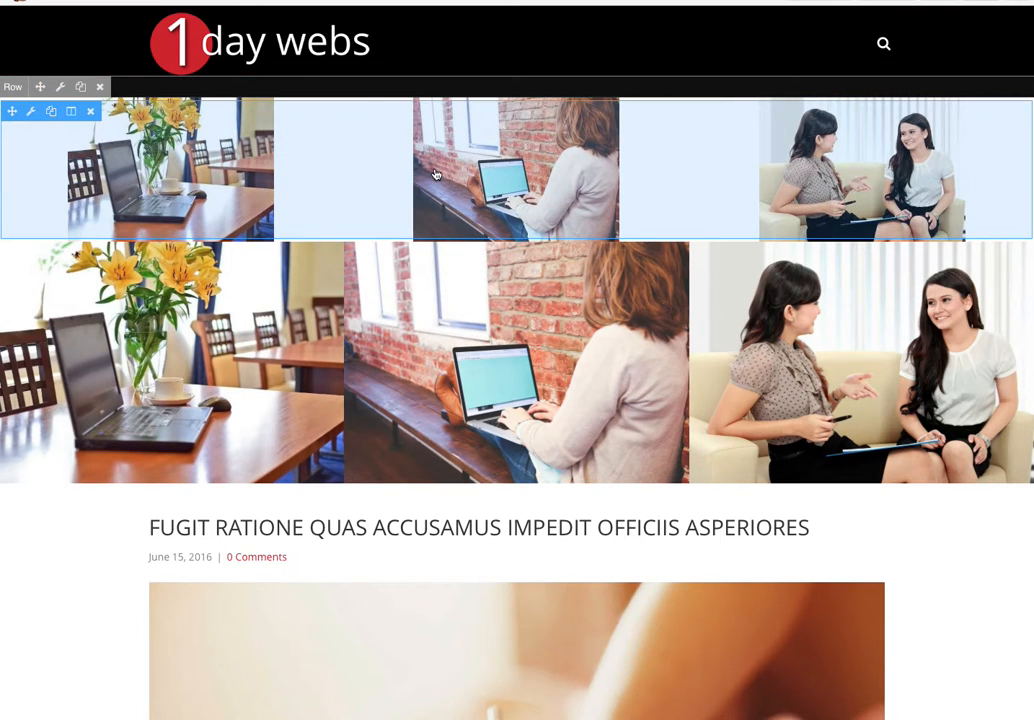
# Step: Set the upper posts carousel's featured image size to Large (1024x1024)
pyautogui.click(435, 174)
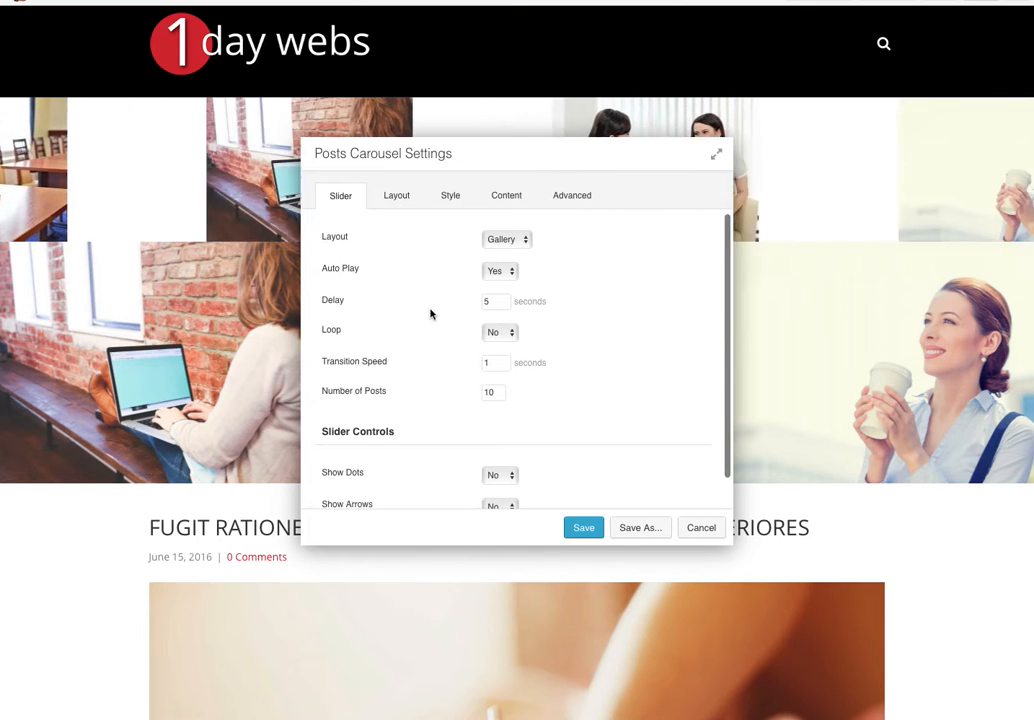
pyautogui.click(394, 198)
pyautogui.doubleClick(494, 282)
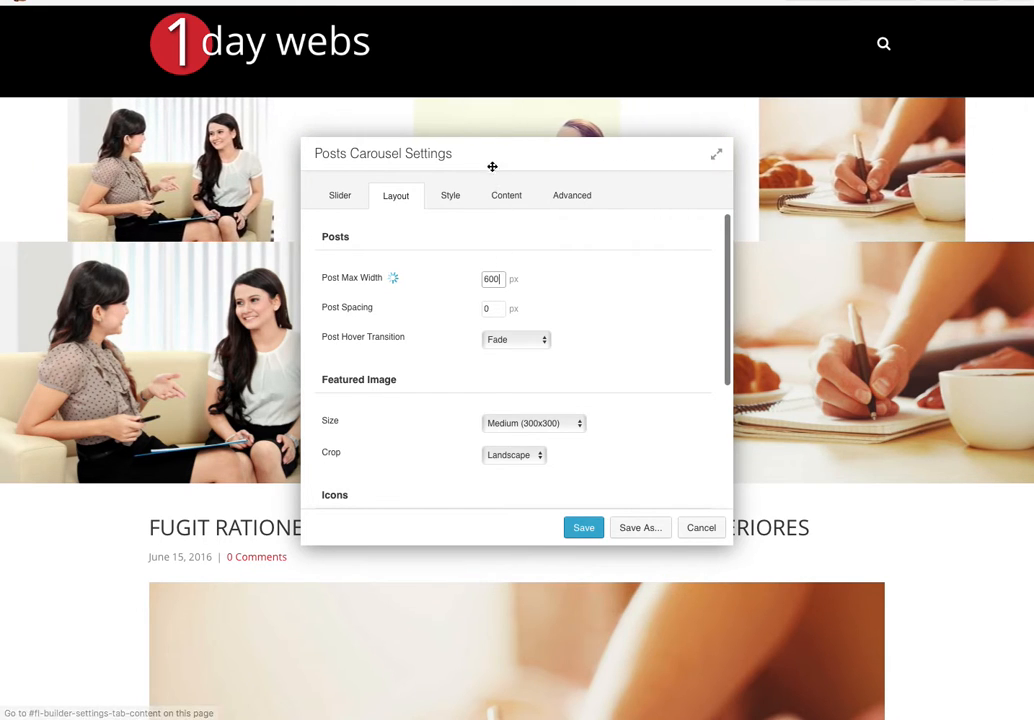
pyautogui.moveTo(491, 154); pyautogui.dragTo(464, 219)
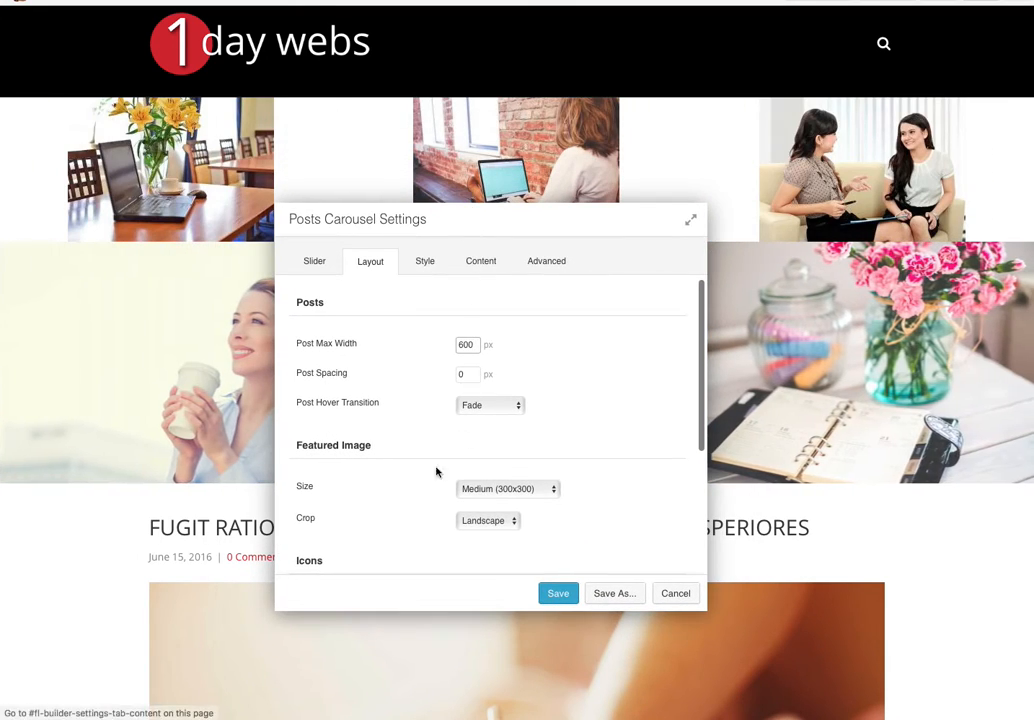
pyautogui.click(510, 489)
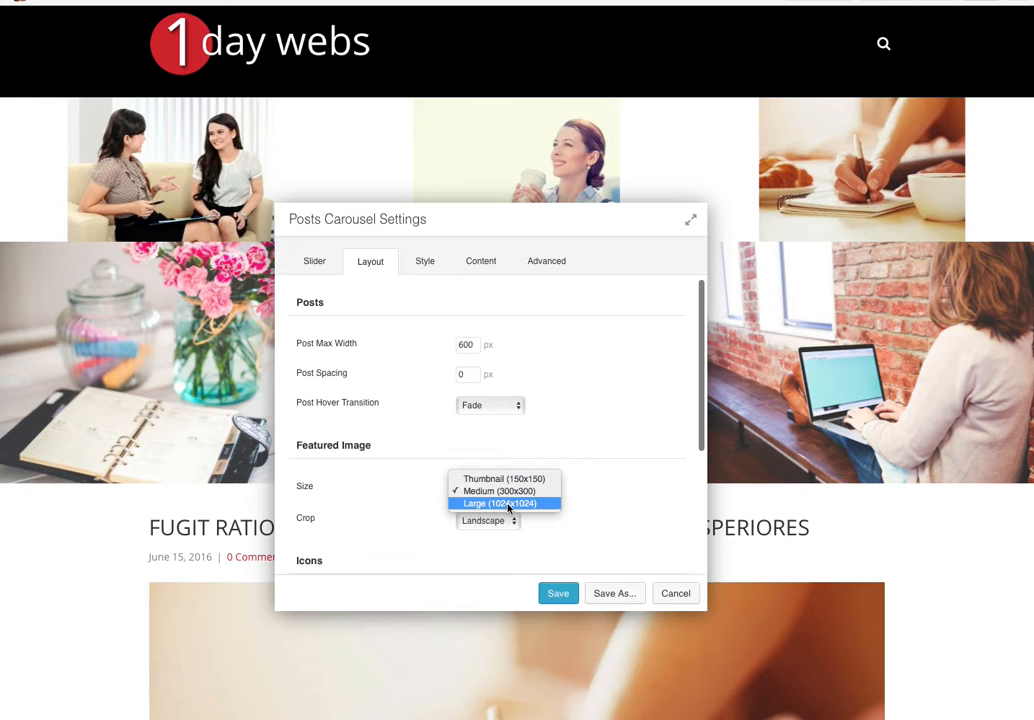
pyautogui.click(506, 504)
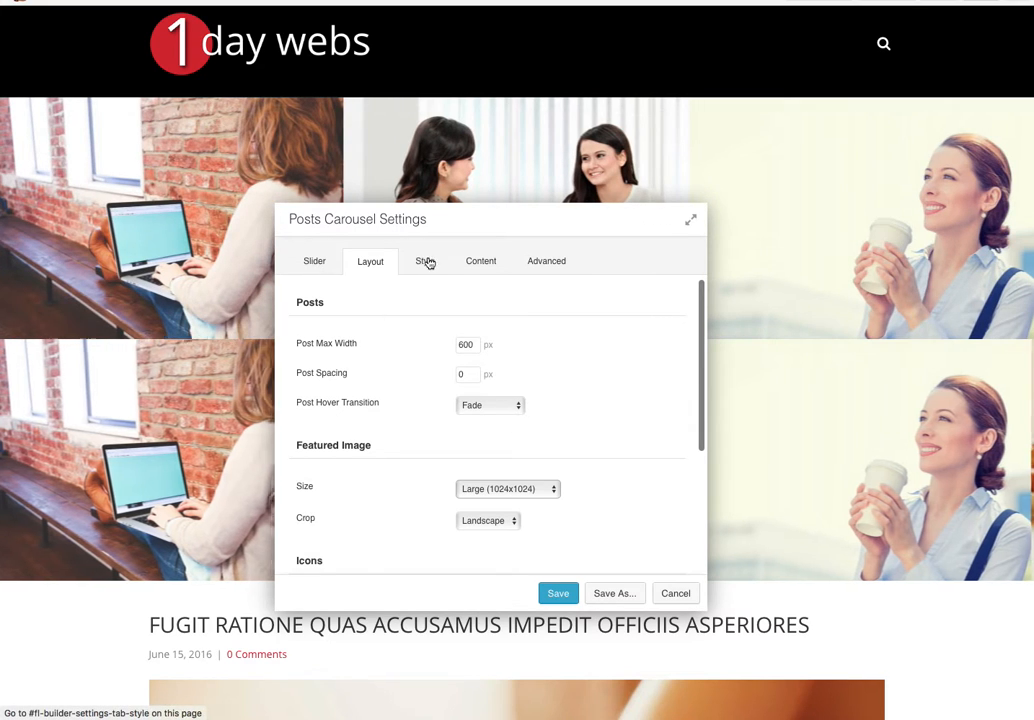
# Step: Try the Panorama and Portrait crops on the posts carousel's featured images
pyautogui.click(487, 263)
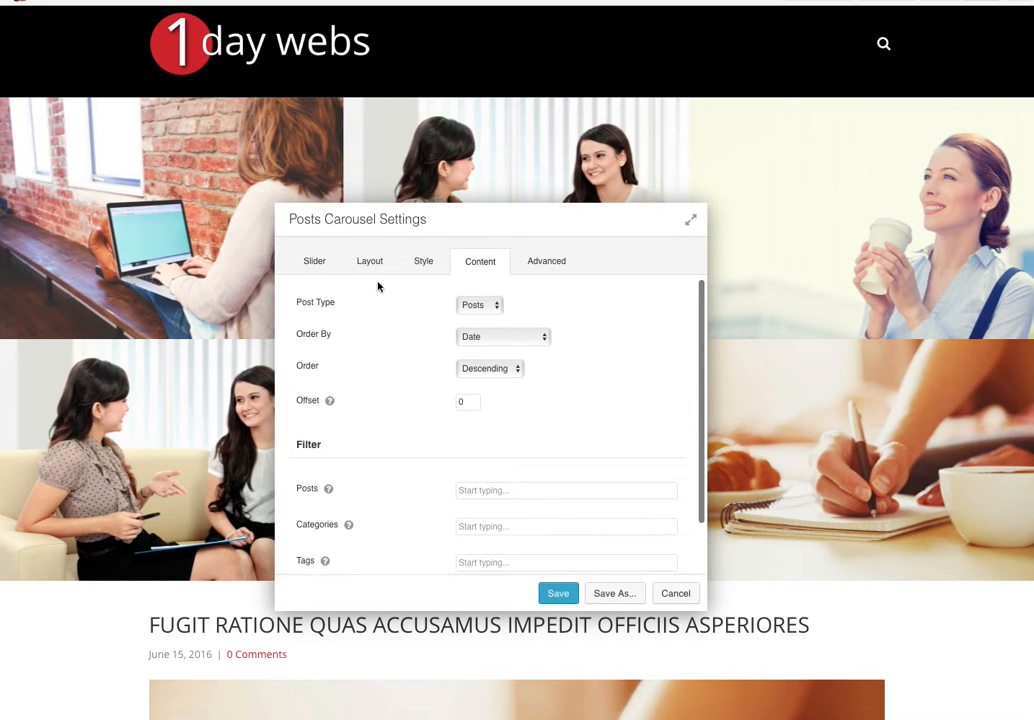
pyautogui.click(326, 271)
pyautogui.scroll(-1, 419, 417)
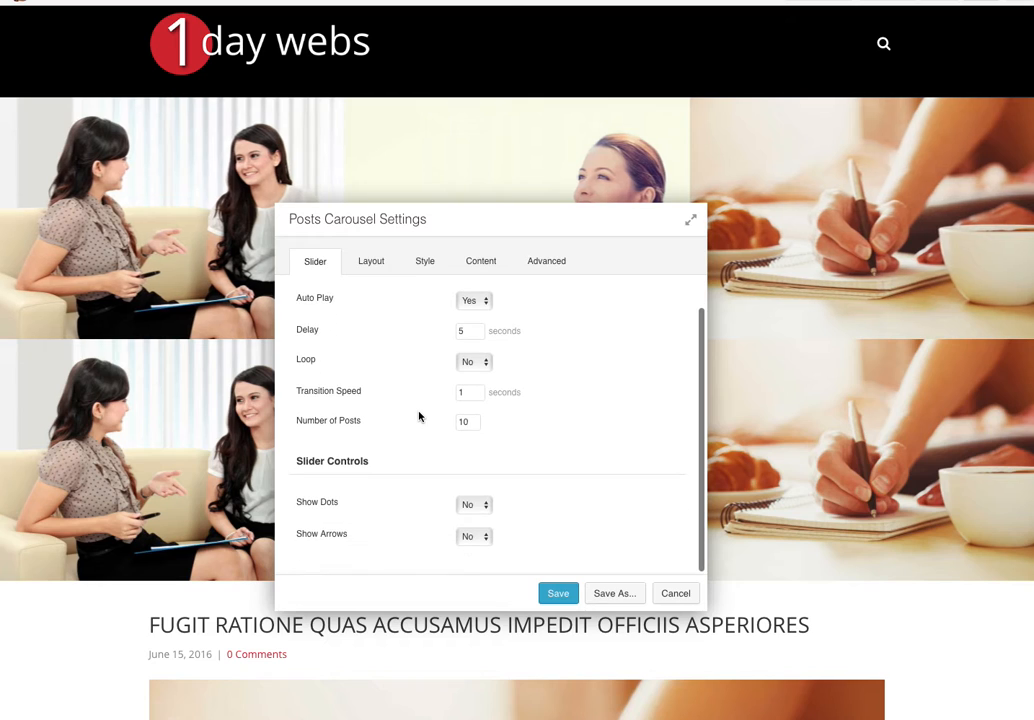
pyautogui.click(366, 272)
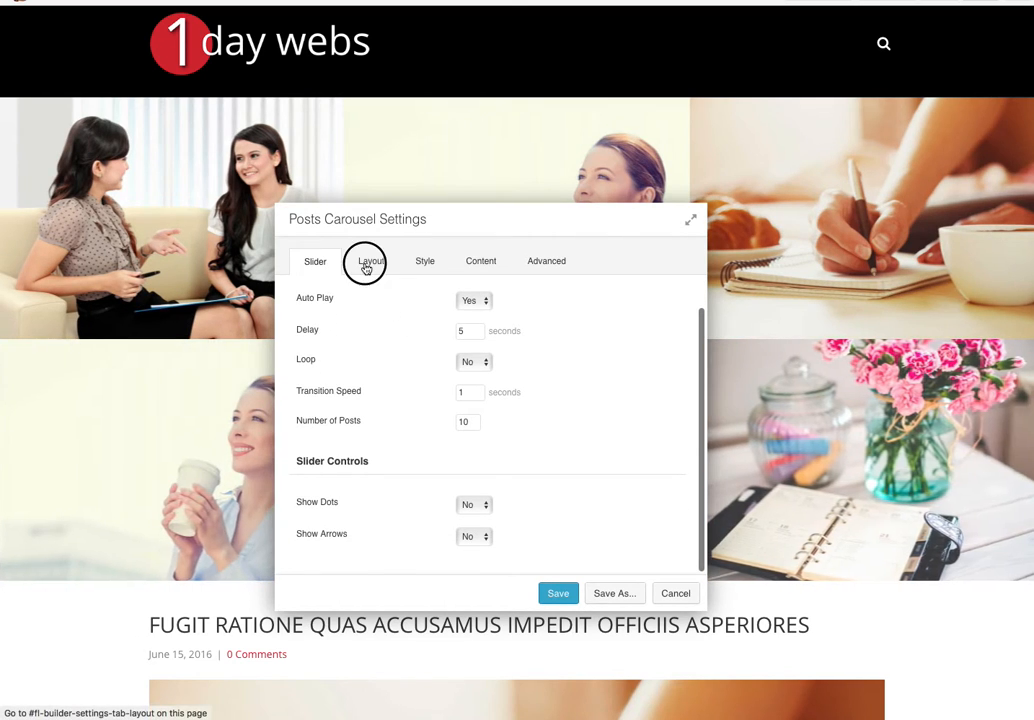
pyautogui.scroll(-3, 404, 358)
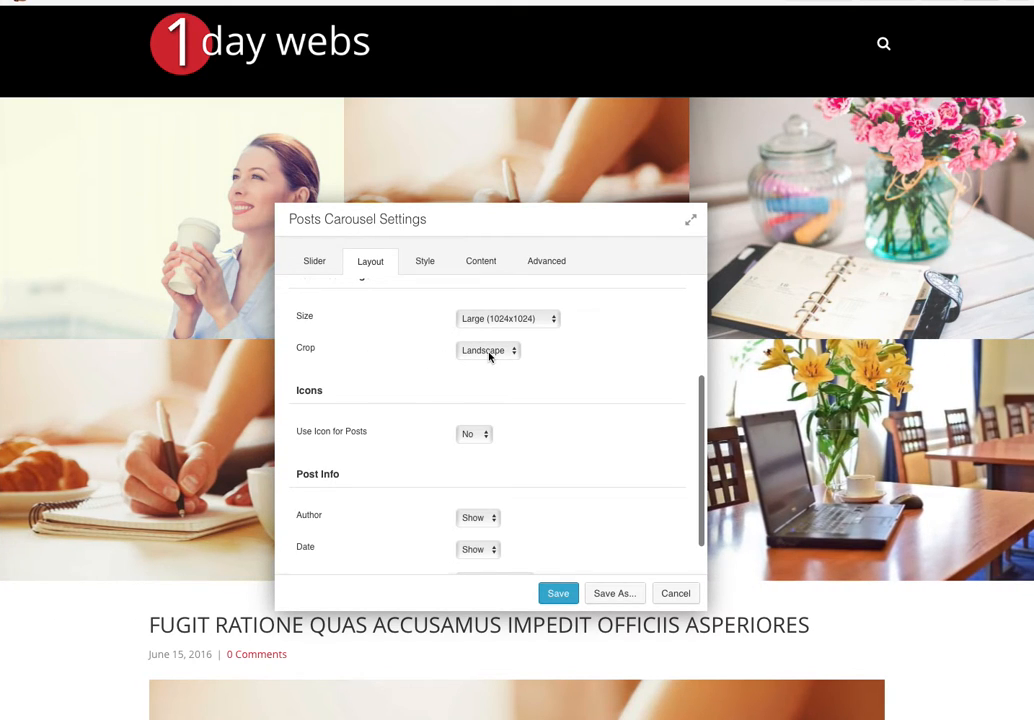
pyautogui.click(490, 352)
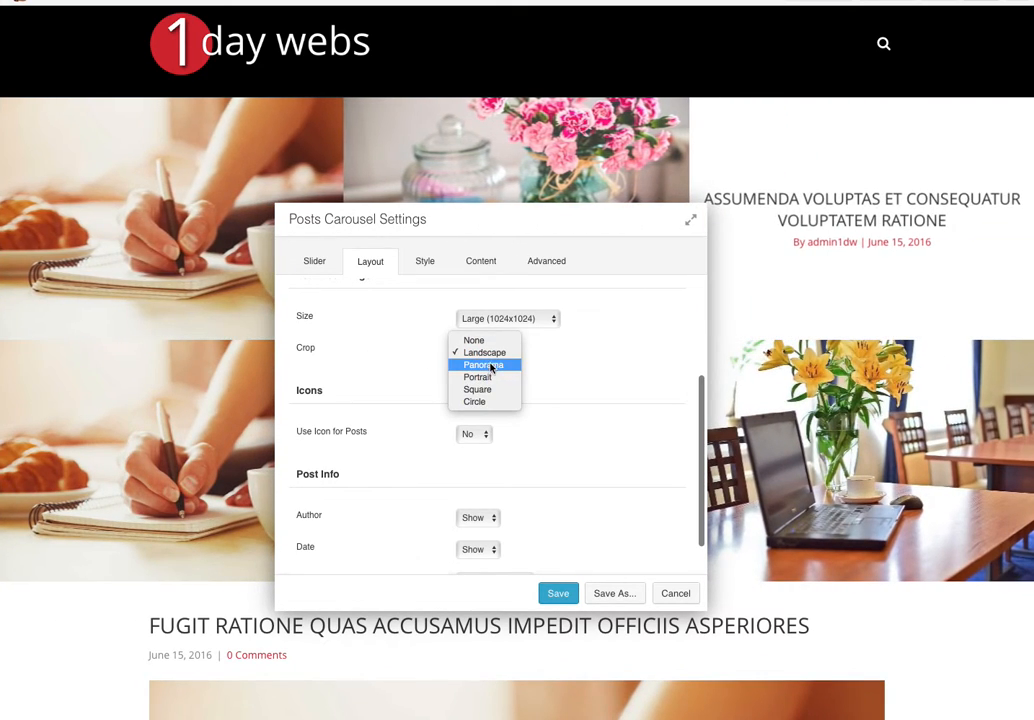
pyautogui.click(491, 366)
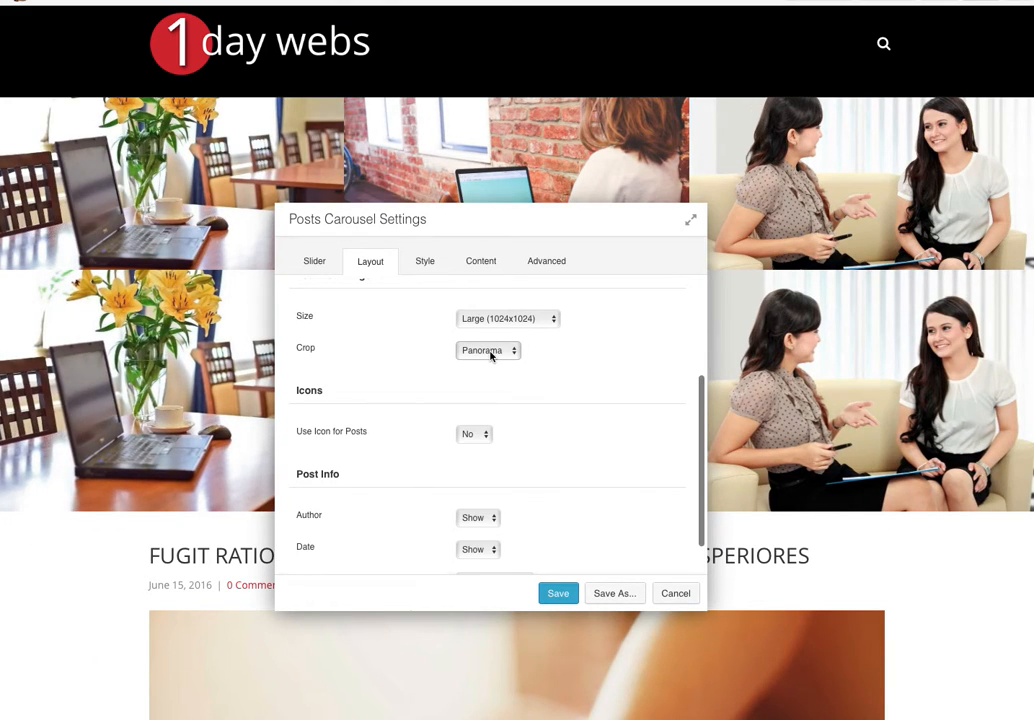
pyautogui.click(490, 352)
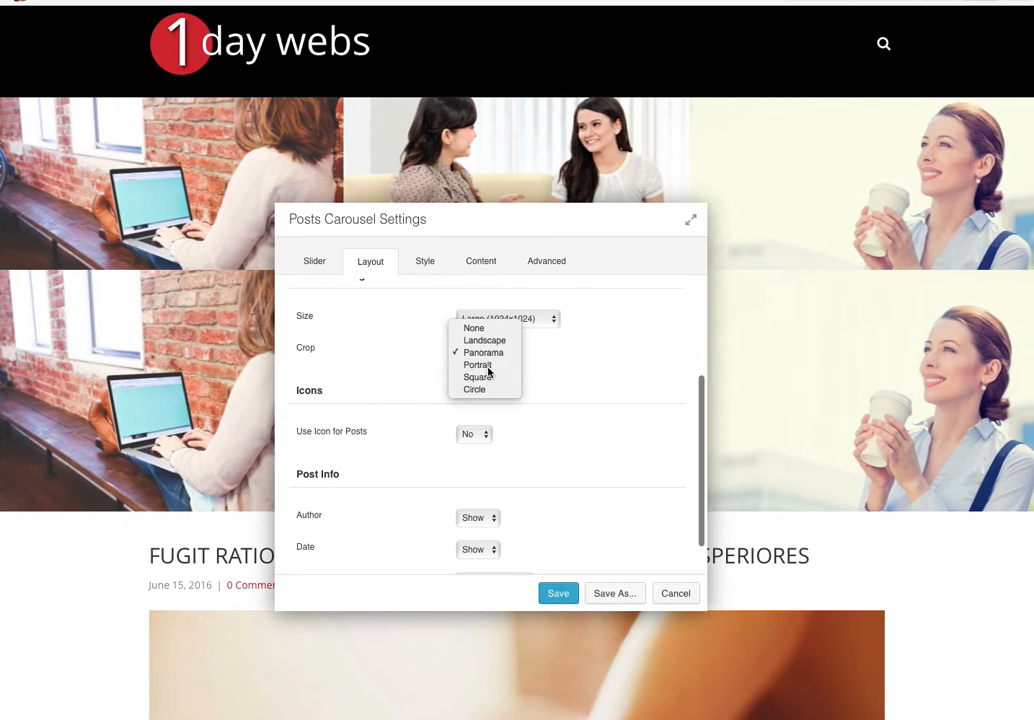
pyautogui.click(488, 368)
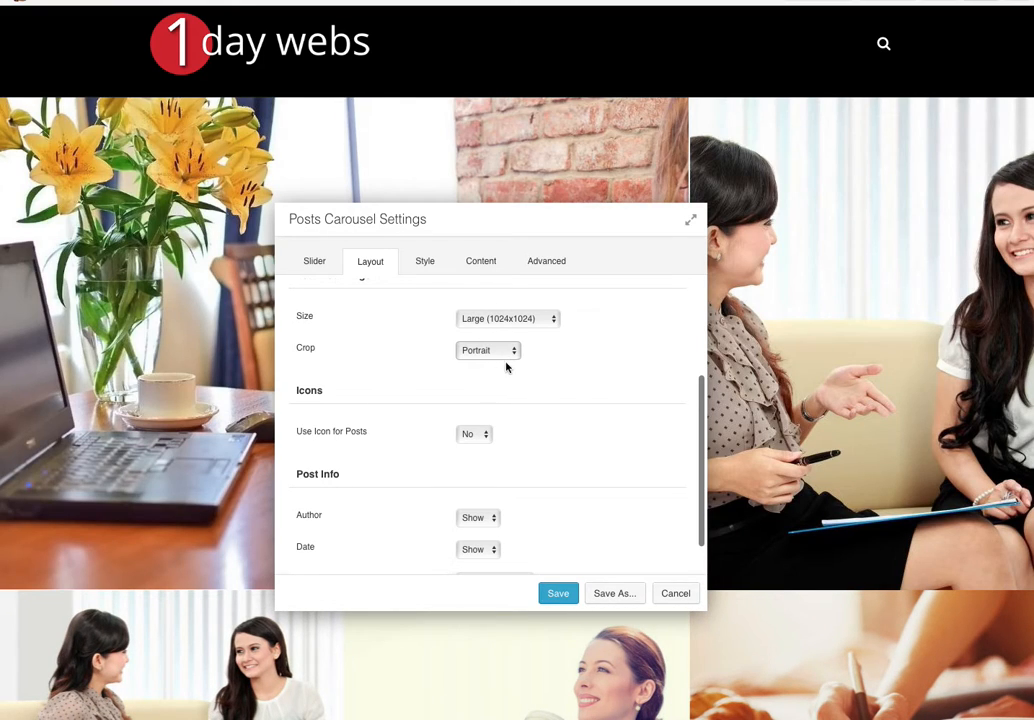
# Step: Set the crop of the posts carousel's featured images to Square, keeping the settings dialog clear of the preview
pyautogui.click(495, 352)
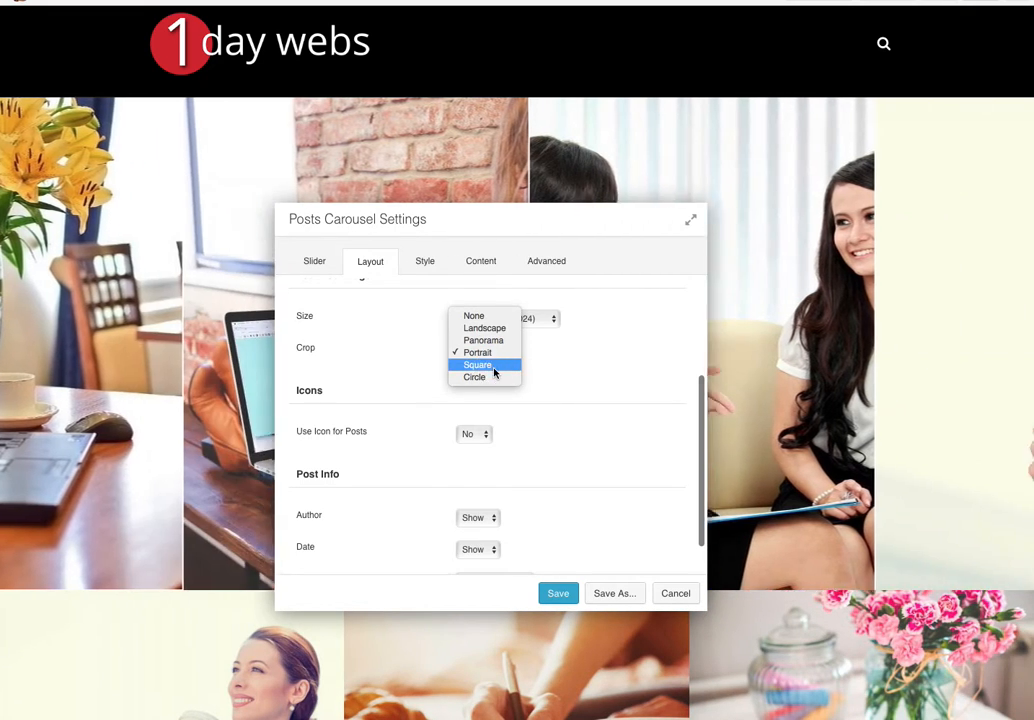
pyautogui.click(494, 366)
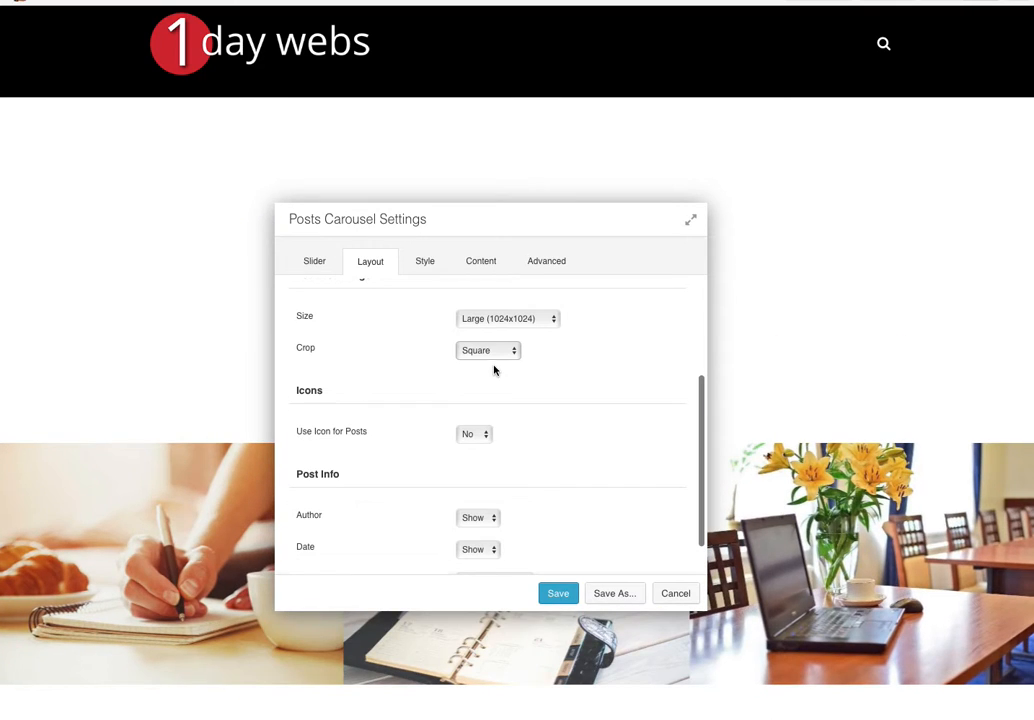
pyautogui.moveTo(469, 224); pyautogui.dragTo(796, 270)
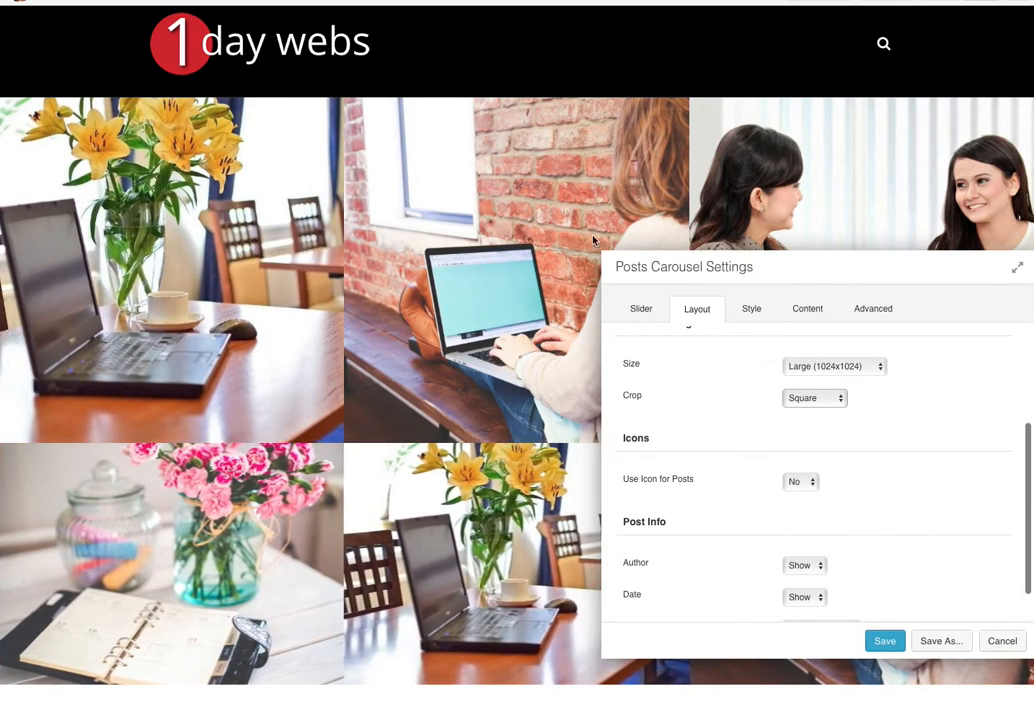
pyautogui.moveTo(702, 260); pyautogui.dragTo(748, 450)
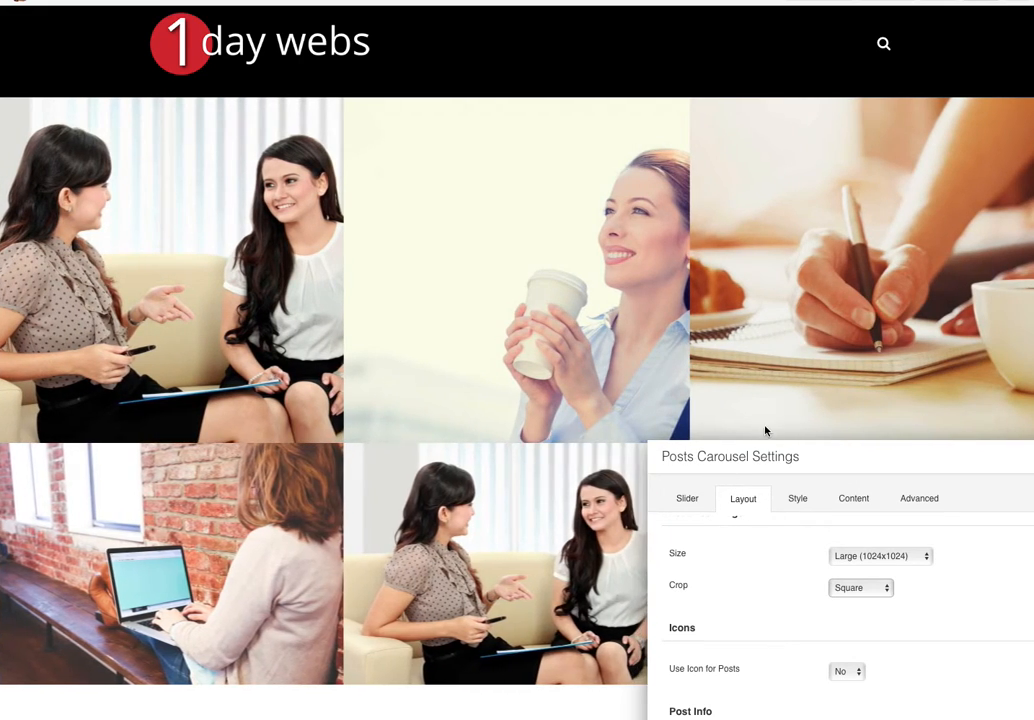
pyautogui.moveTo(778, 450); pyautogui.dragTo(429, 232)
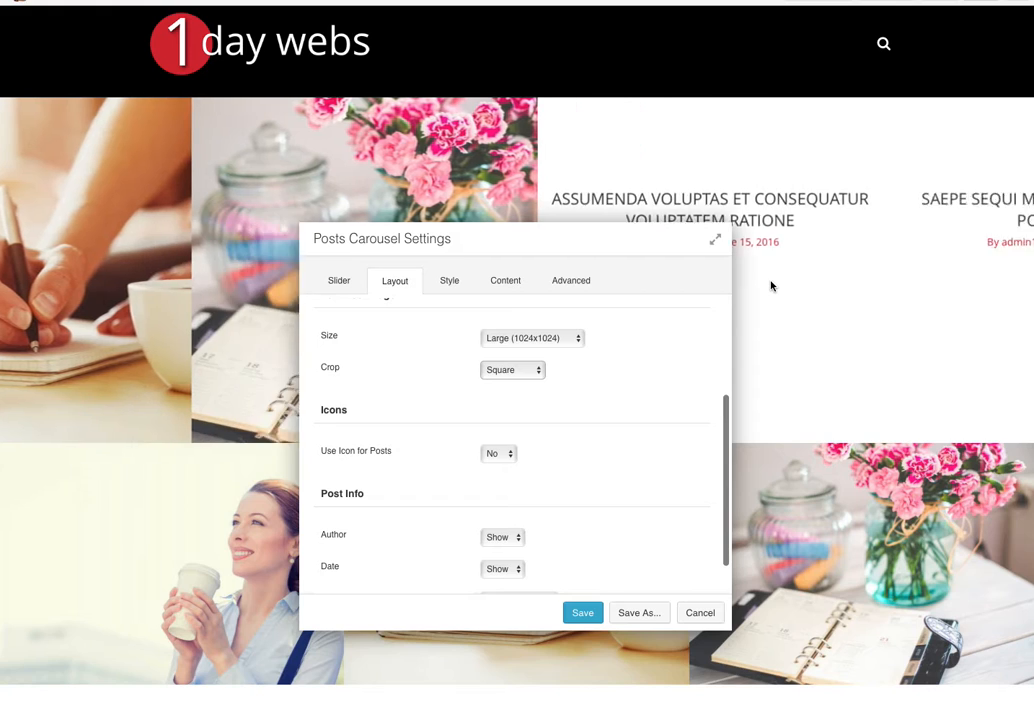
pyautogui.scroll(-1, 770, 286)
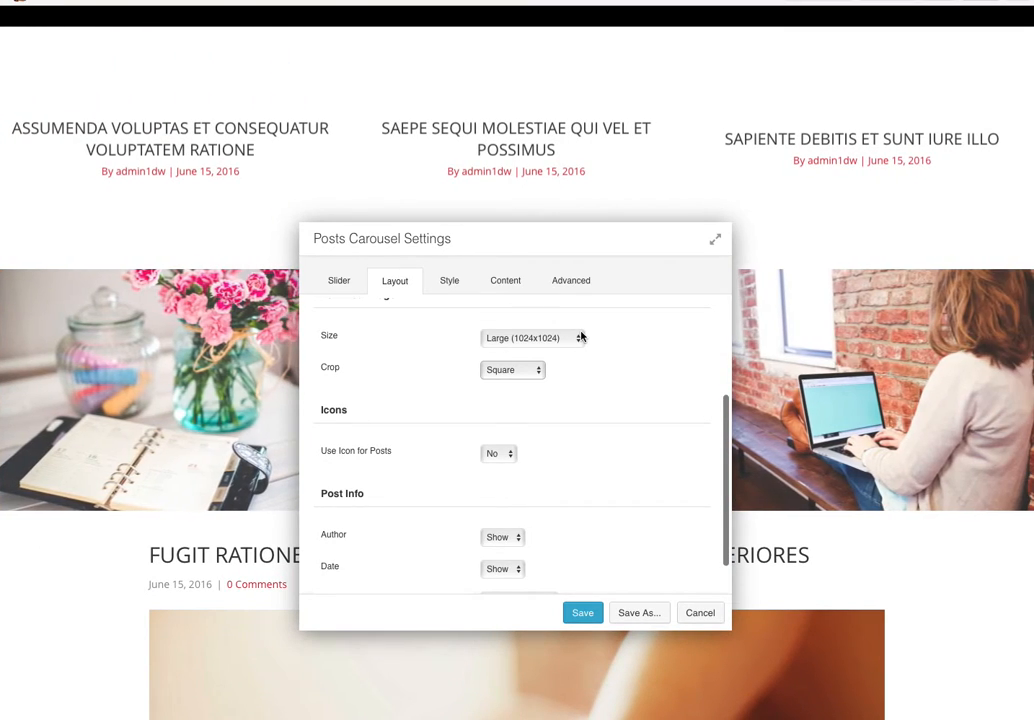
pyautogui.moveTo(485, 235); pyautogui.dragTo(685, 284)
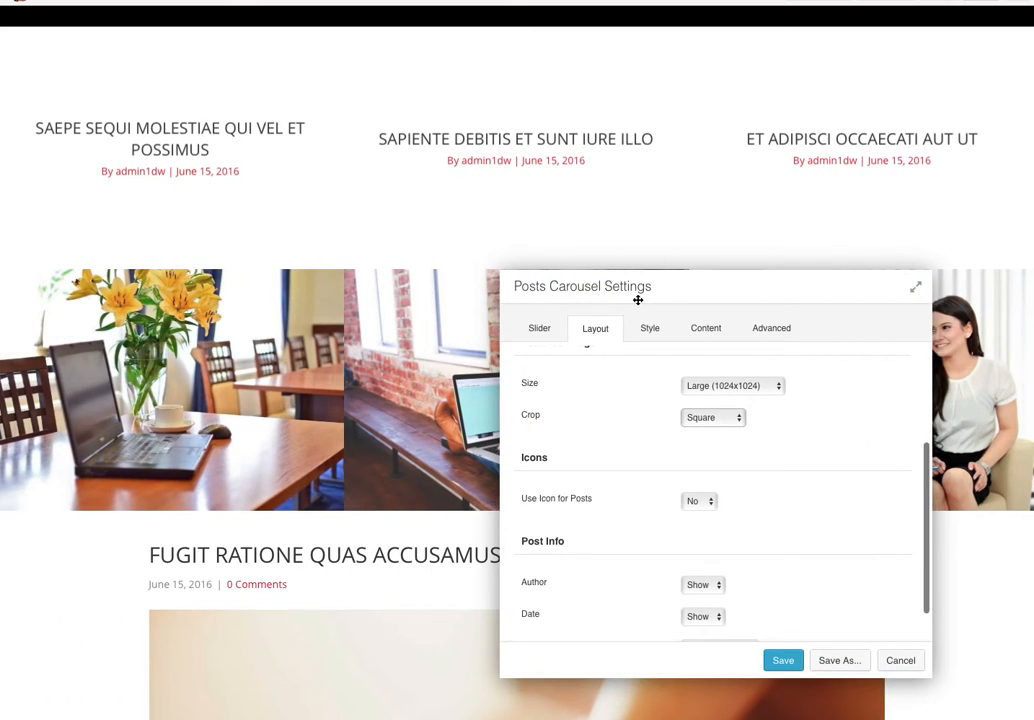
# Step: Examine the posts carousel's content options, including post type, ordering, offset and filters
pyautogui.click(705, 330)
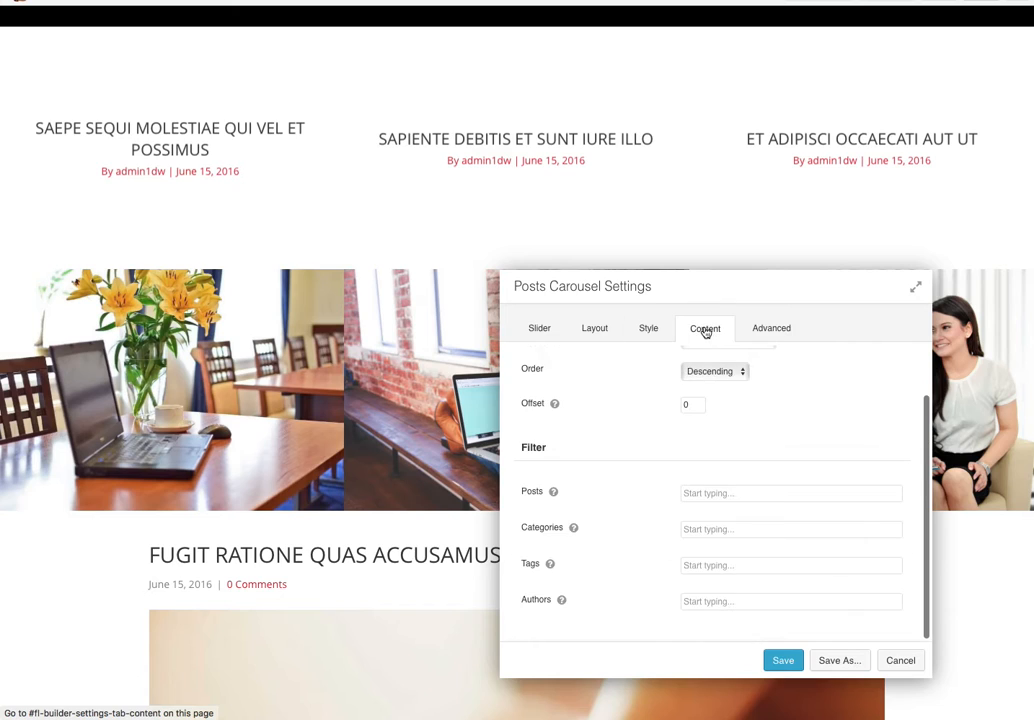
pyautogui.scroll(2, 727, 491)
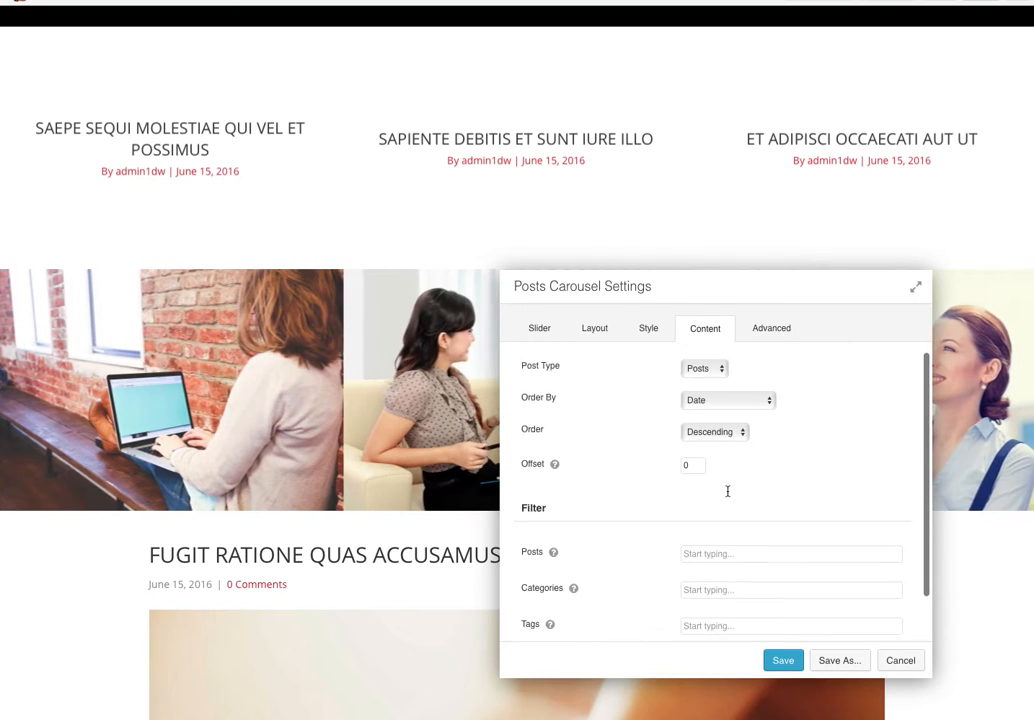
pyautogui.scroll(-1, 727, 493)
pyautogui.scroll(1, 727, 493)
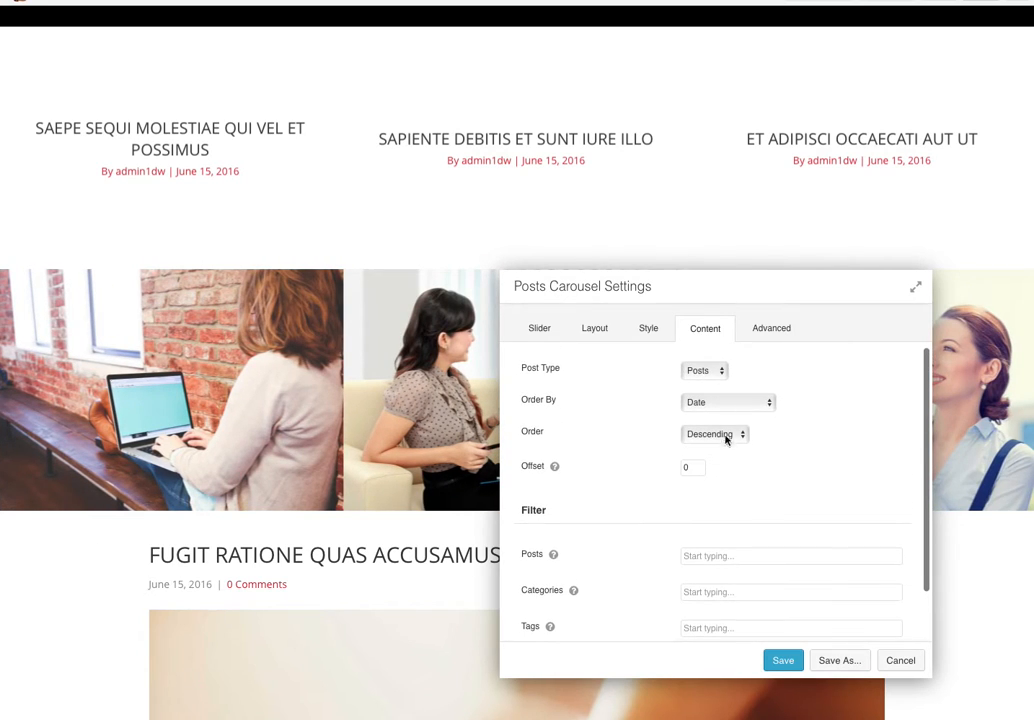
pyautogui.click(714, 372)
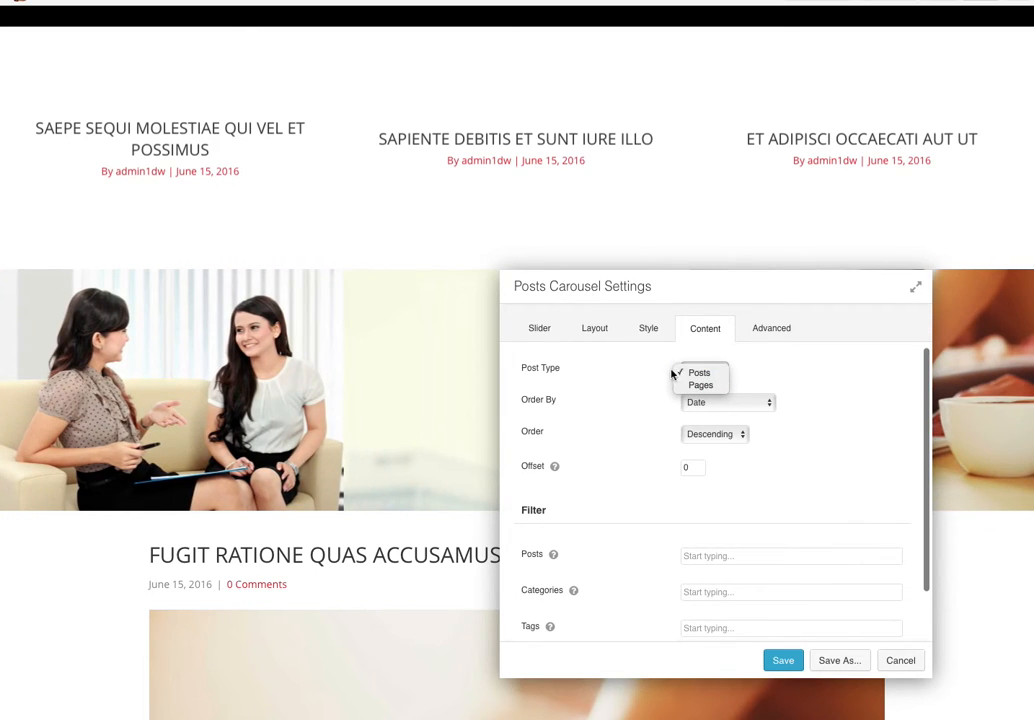
pyautogui.click(660, 376)
pyautogui.scroll(-1, 671, 388)
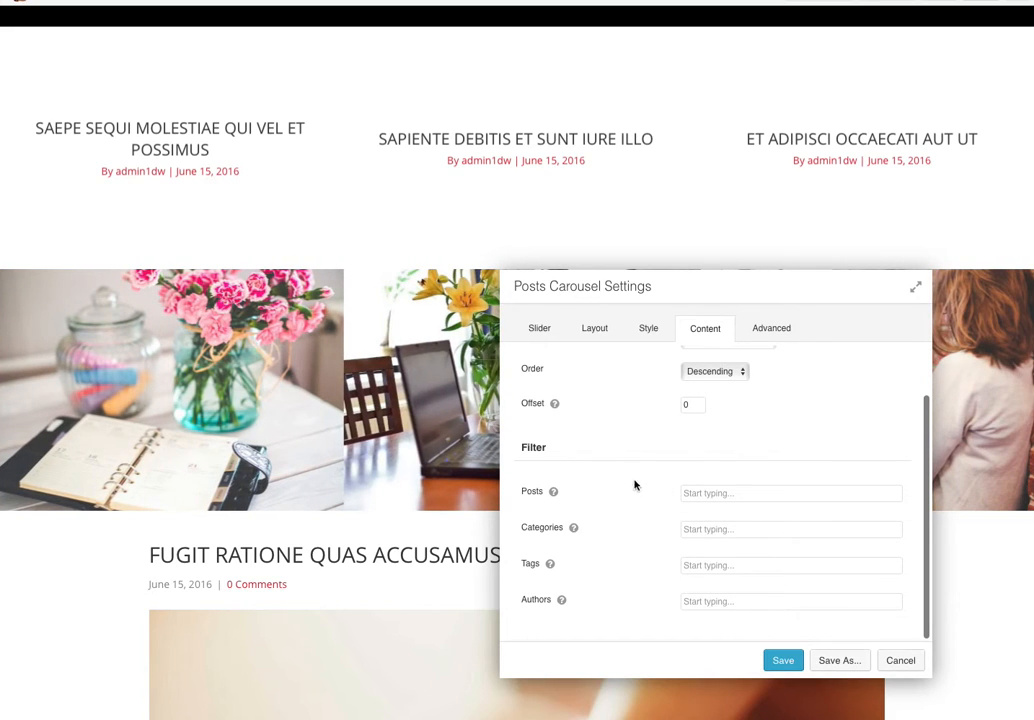
# Step: Review the posts carousel's slider options and save the module settings
pyautogui.click(540, 329)
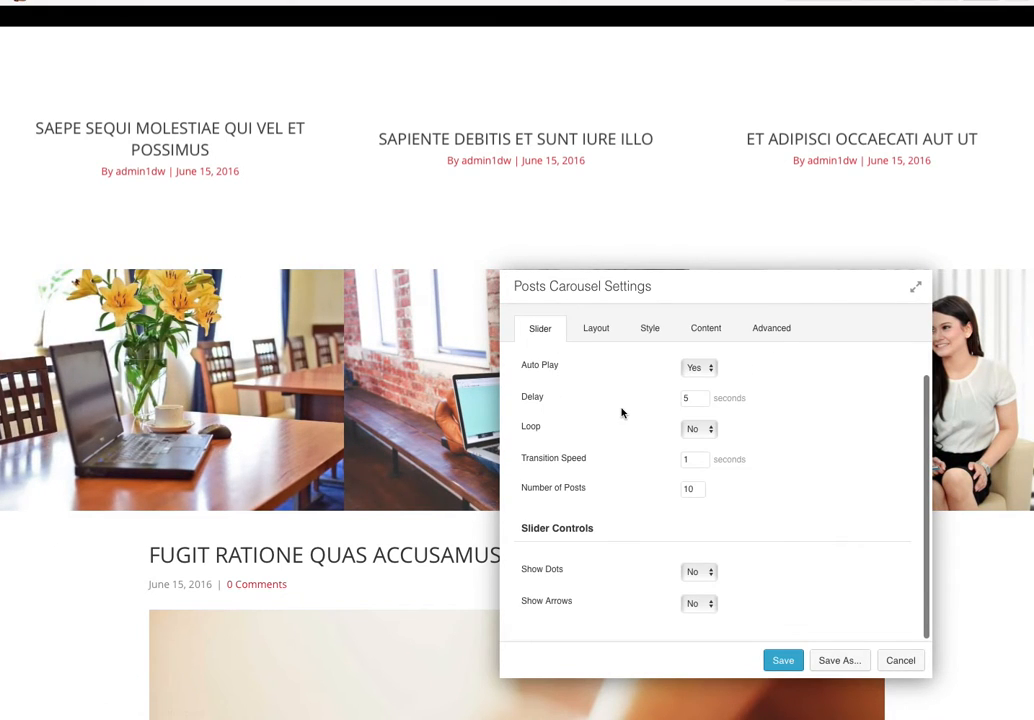
pyautogui.scroll(1, 621, 412)
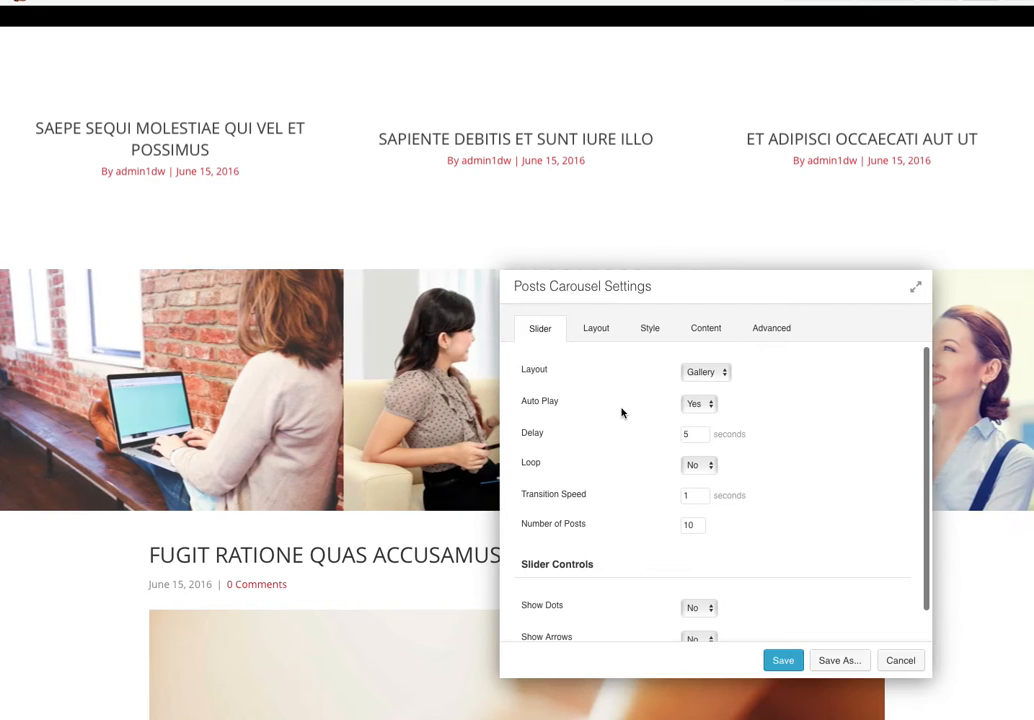
pyautogui.scroll(-1, 621, 412)
pyautogui.scroll(1, 621, 413)
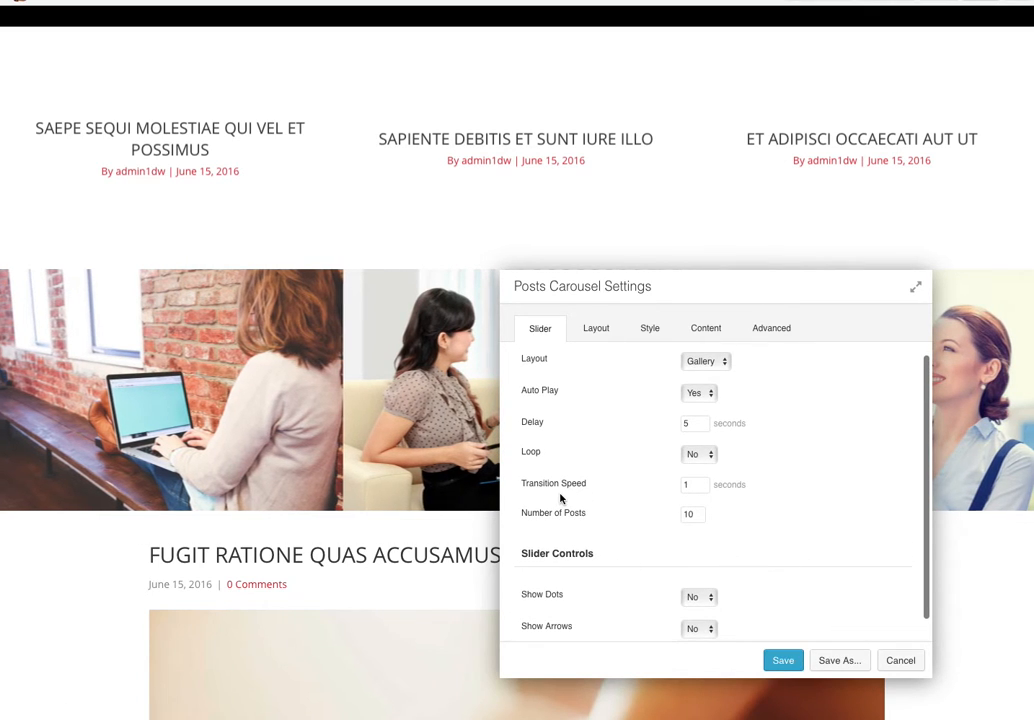
pyautogui.click(784, 660)
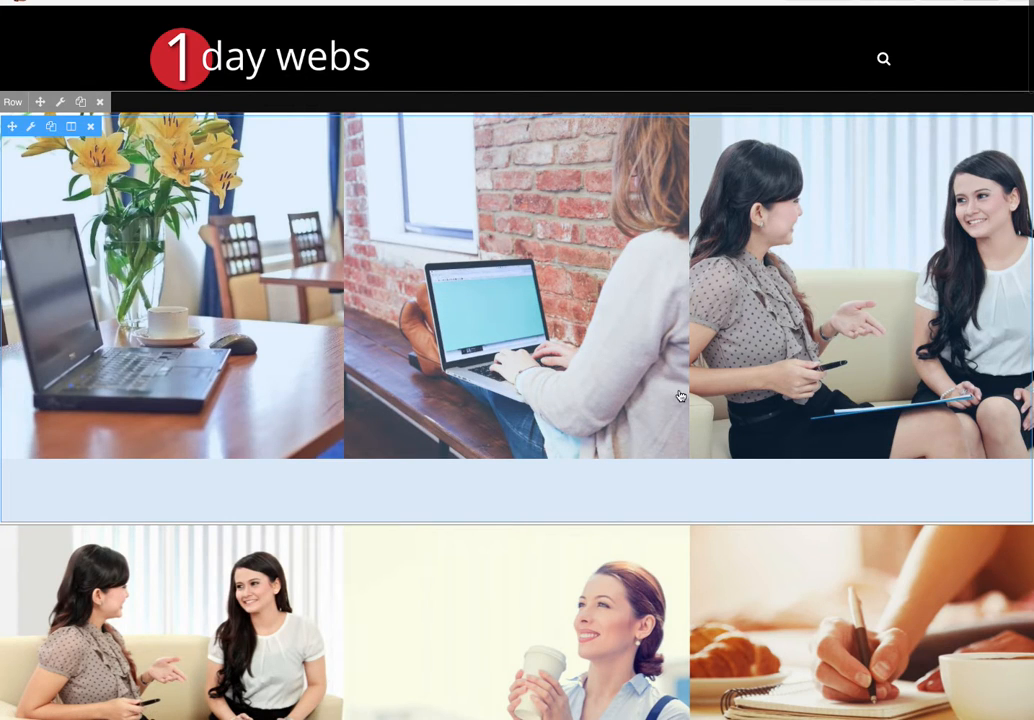
# Step: Delete the row with the square-cropped posts carousel, directly below the site header
pyautogui.scroll(-3, 679, 396)
pyautogui.scroll(3, 679, 396)
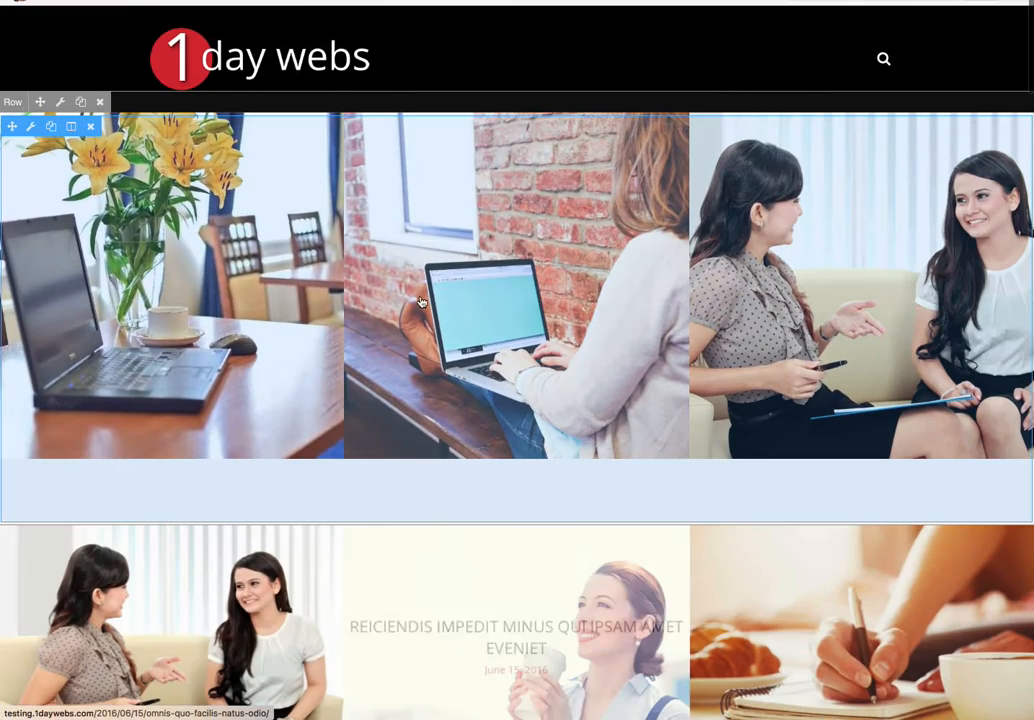
pyautogui.click(100, 103)
pyautogui.click(647, 340)
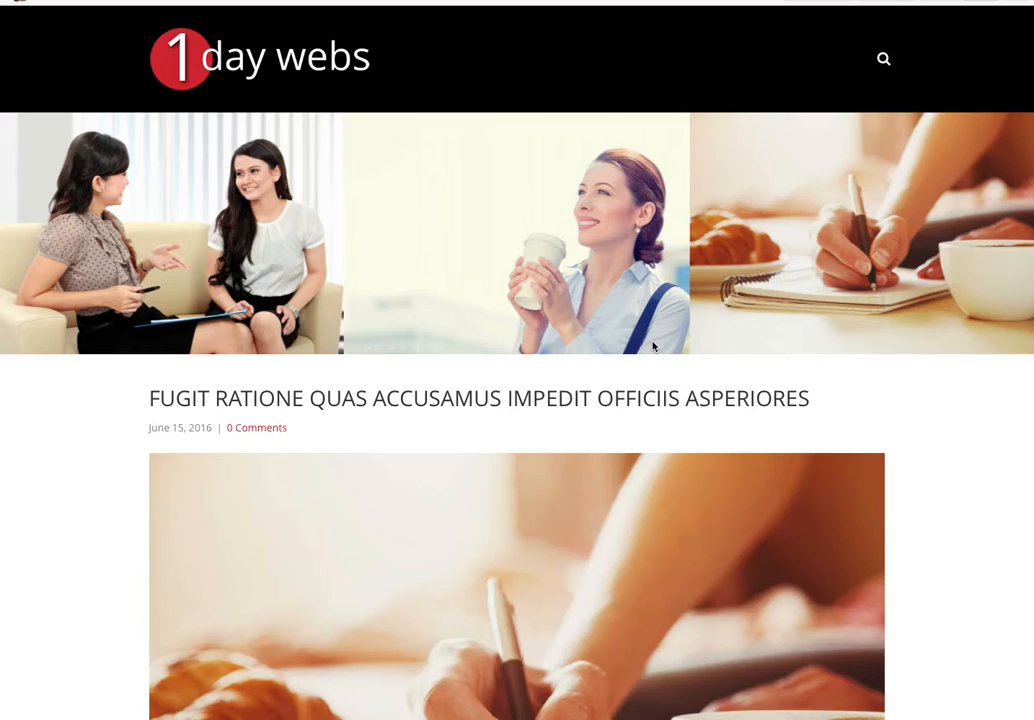
# Step: Examine the blog page's layout, from the full-width carousel to the large featured post and the posts below it
pyautogui.scroll(-3, 654, 356)
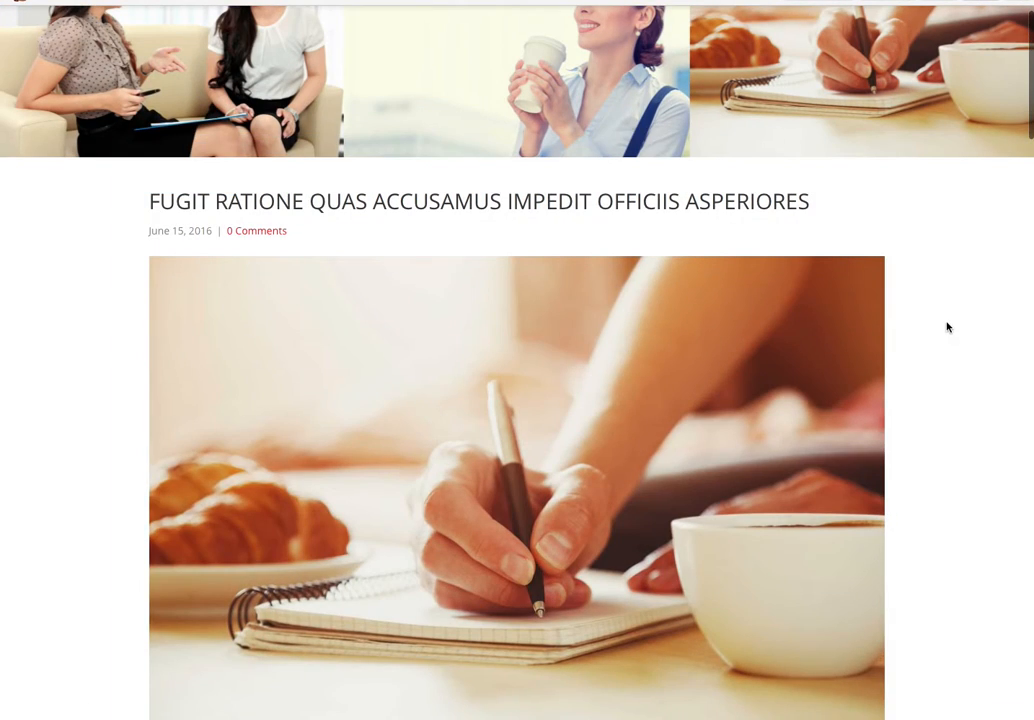
pyautogui.scroll(-2, 948, 327)
pyautogui.scroll(-2, 950, 323)
pyautogui.scroll(1, 950, 323)
pyautogui.scroll(-1, 945, 324)
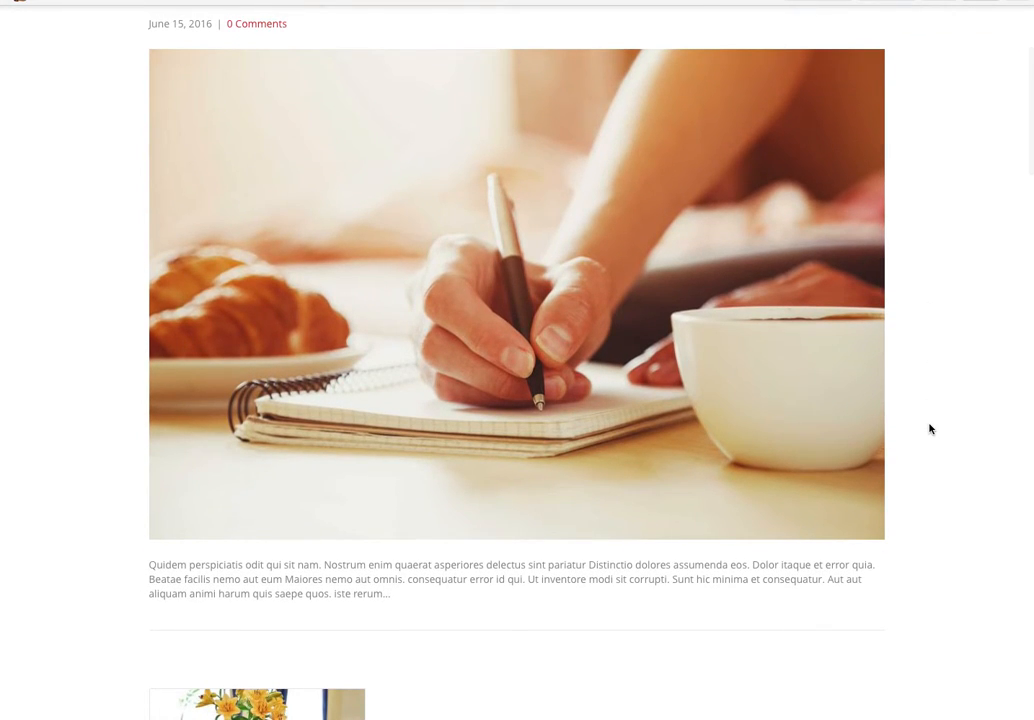
pyautogui.scroll(2, 930, 429)
pyautogui.scroll(3, 930, 429)
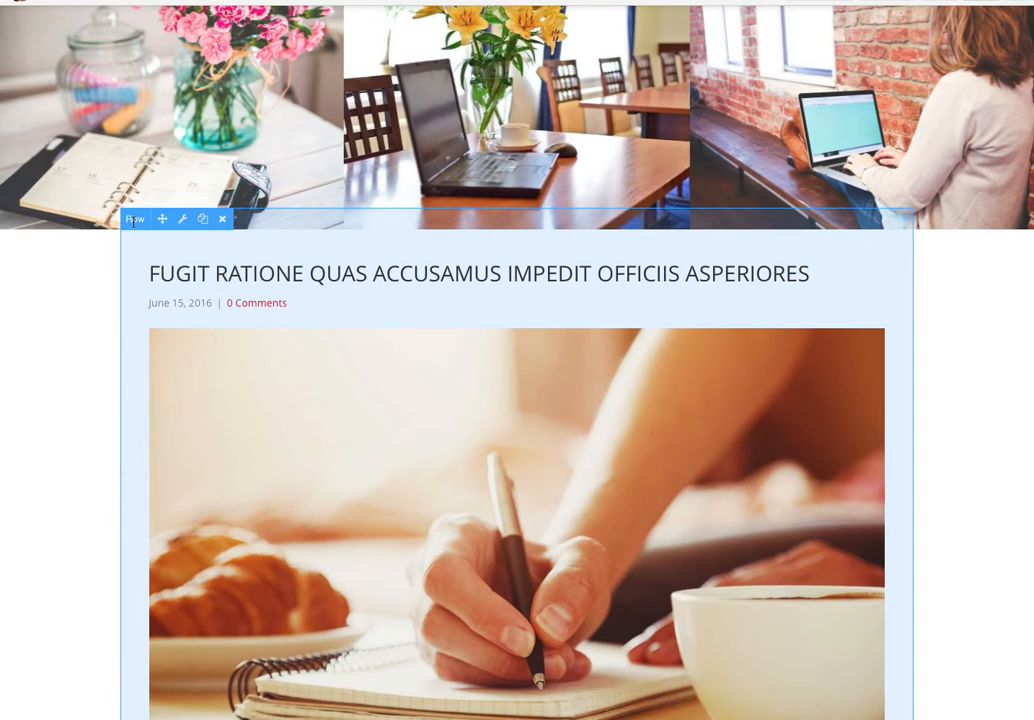
pyautogui.scroll(-7, 133, 221)
pyautogui.scroll(10, 133, 221)
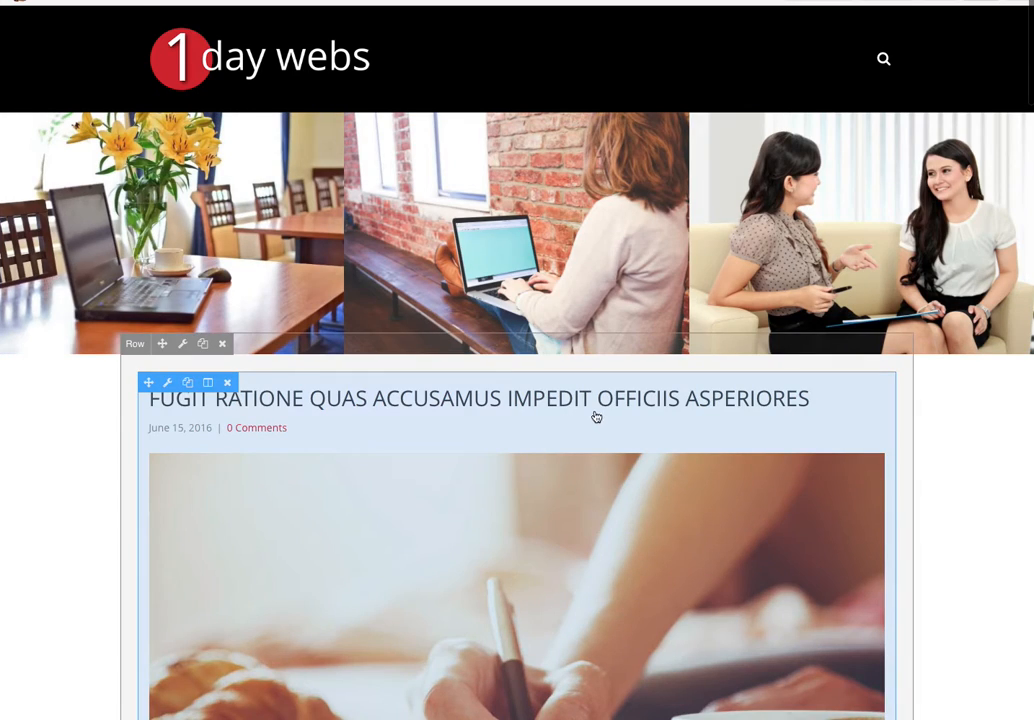
# Step: Add a Posts module between the full-width carousel and the large featured post
pyautogui.click(596, 417)
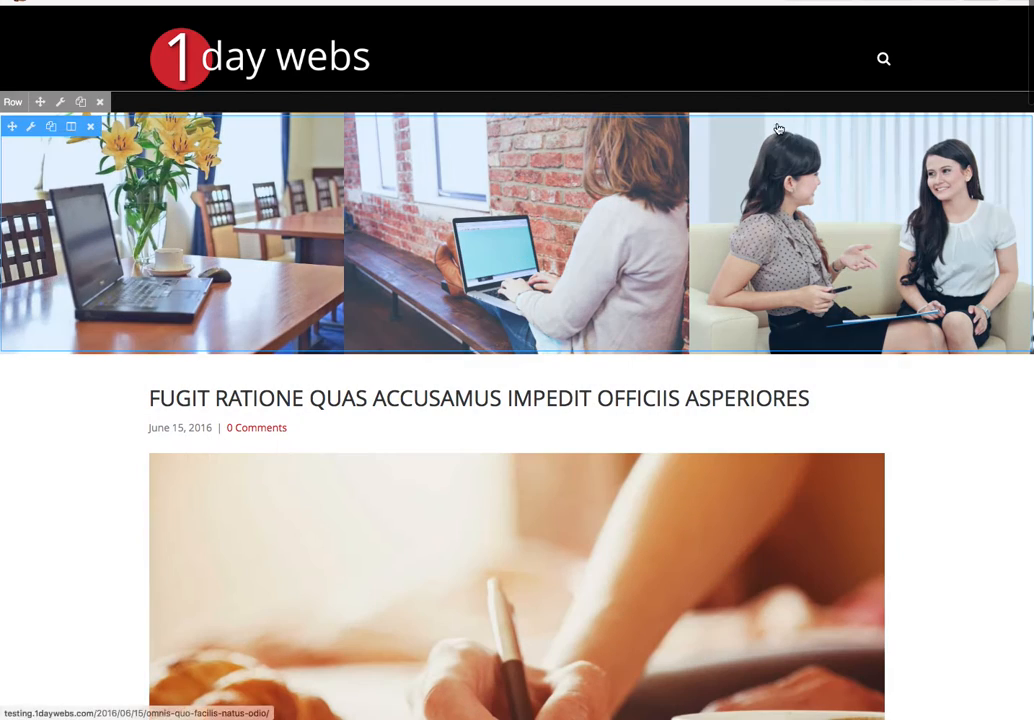
pyautogui.click(830, 3)
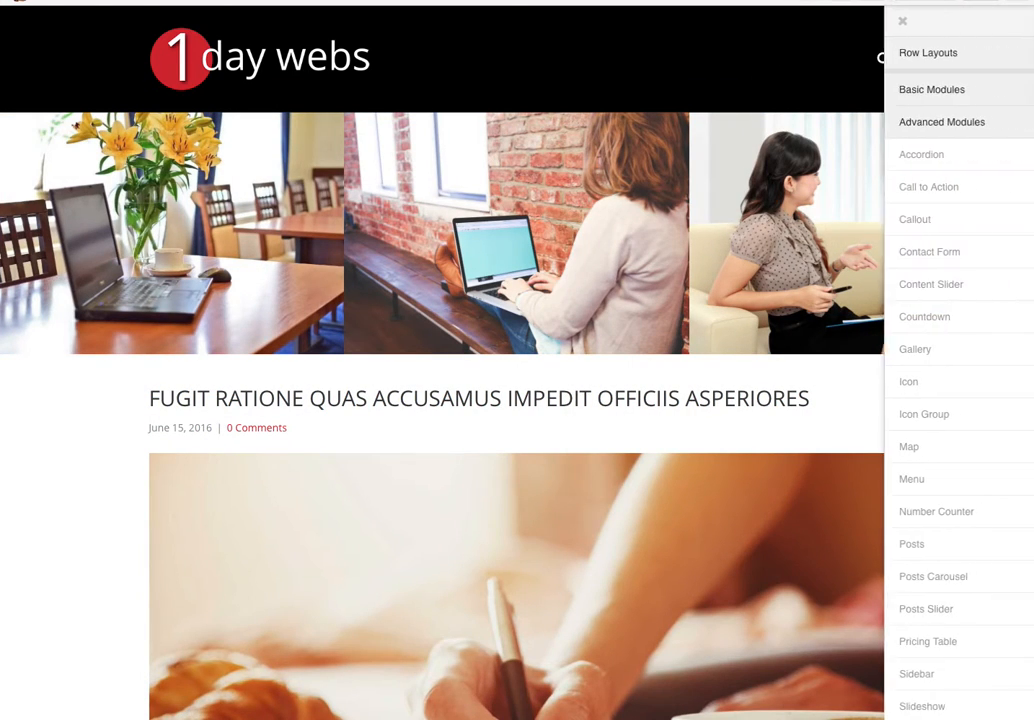
pyautogui.scroll(-2, 924, 519)
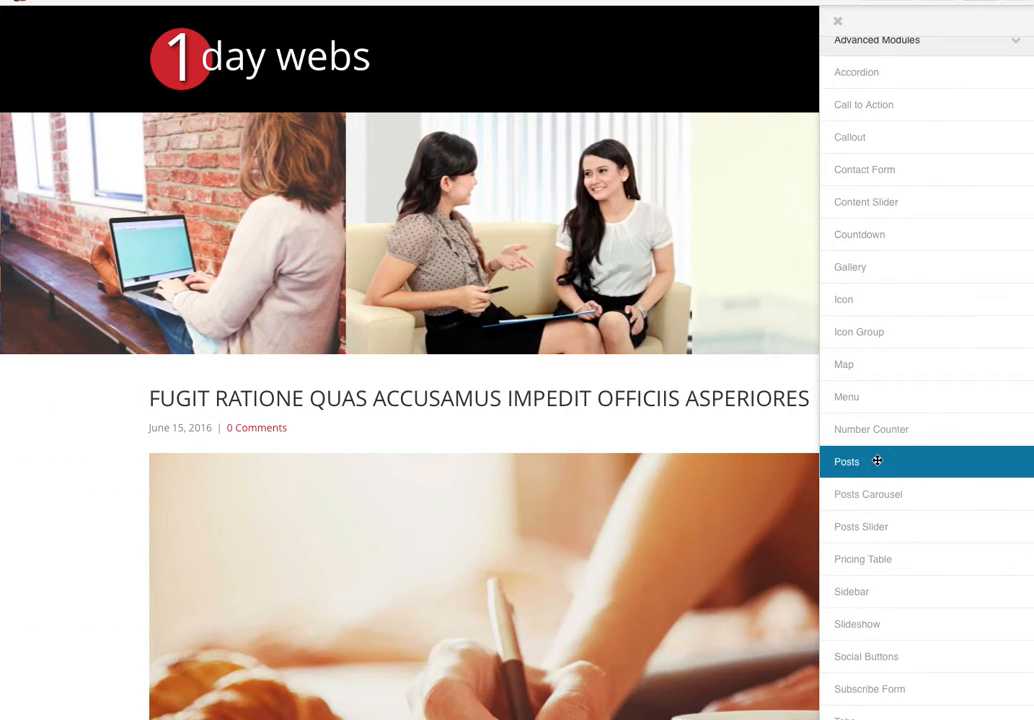
pyautogui.moveTo(859, 461); pyautogui.dragTo(452, 418)
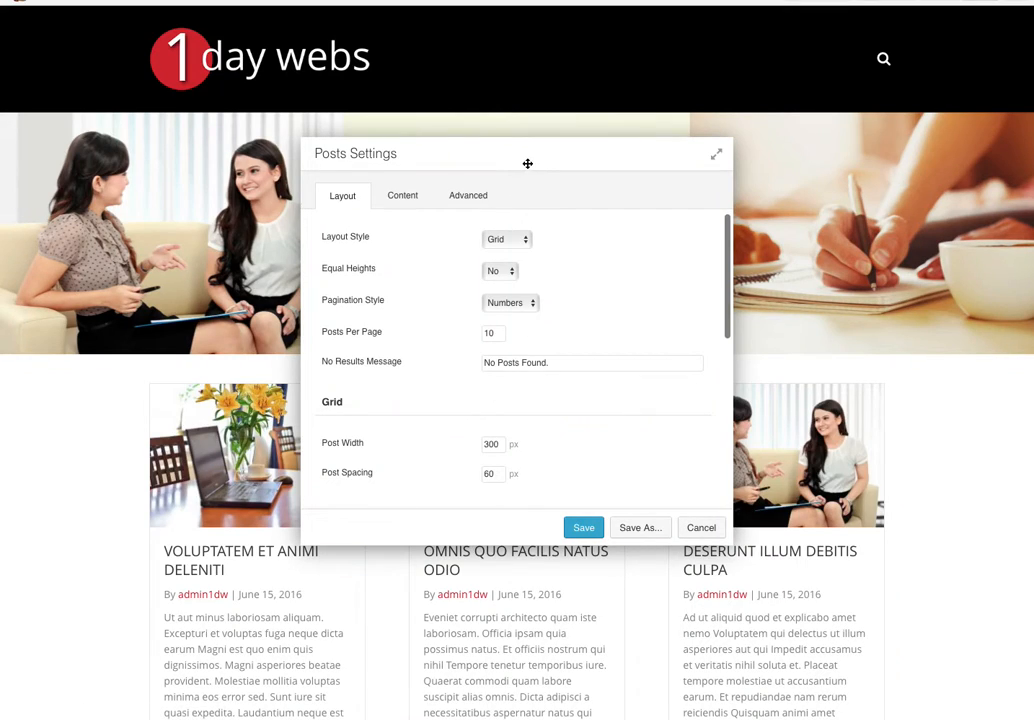
pyautogui.moveTo(527, 163); pyautogui.dragTo(705, 80)
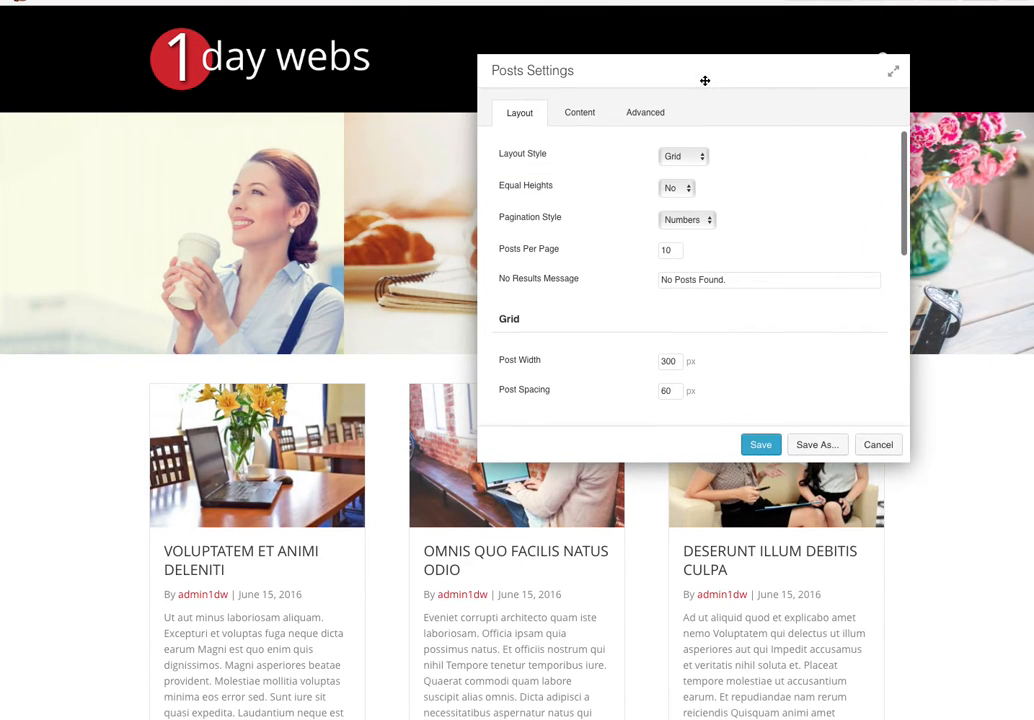
# Step: Try the Gallery layout style on the new Posts module after viewing its grid layout
pyautogui.click(699, 158)
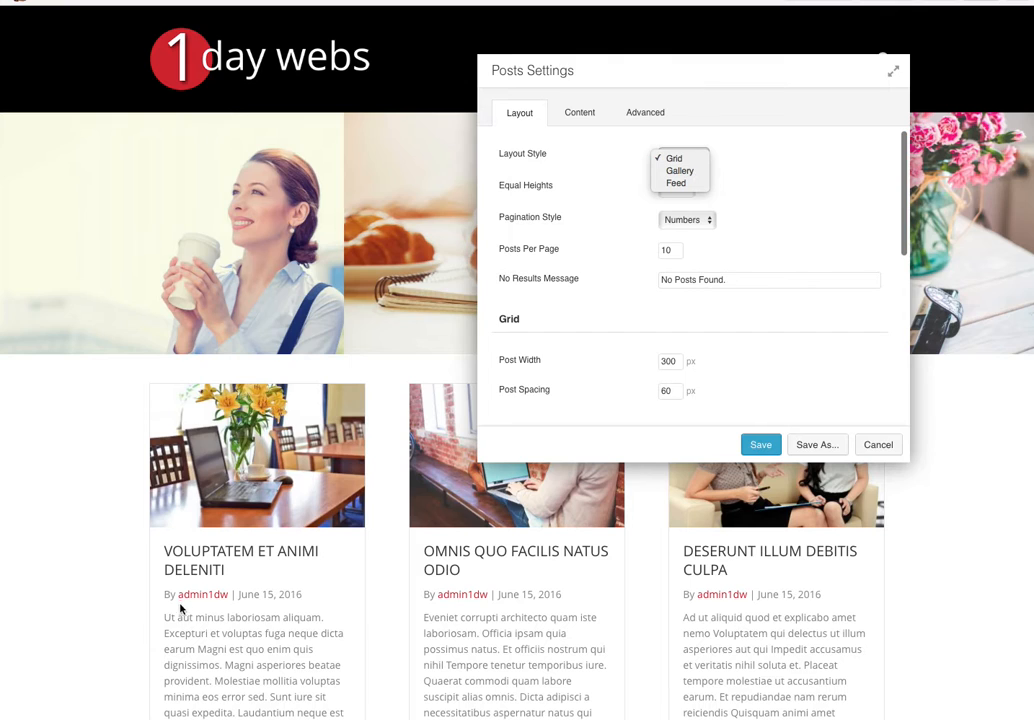
pyautogui.click(750, 76)
pyautogui.moveTo(675, 72); pyautogui.dragTo(776, 83)
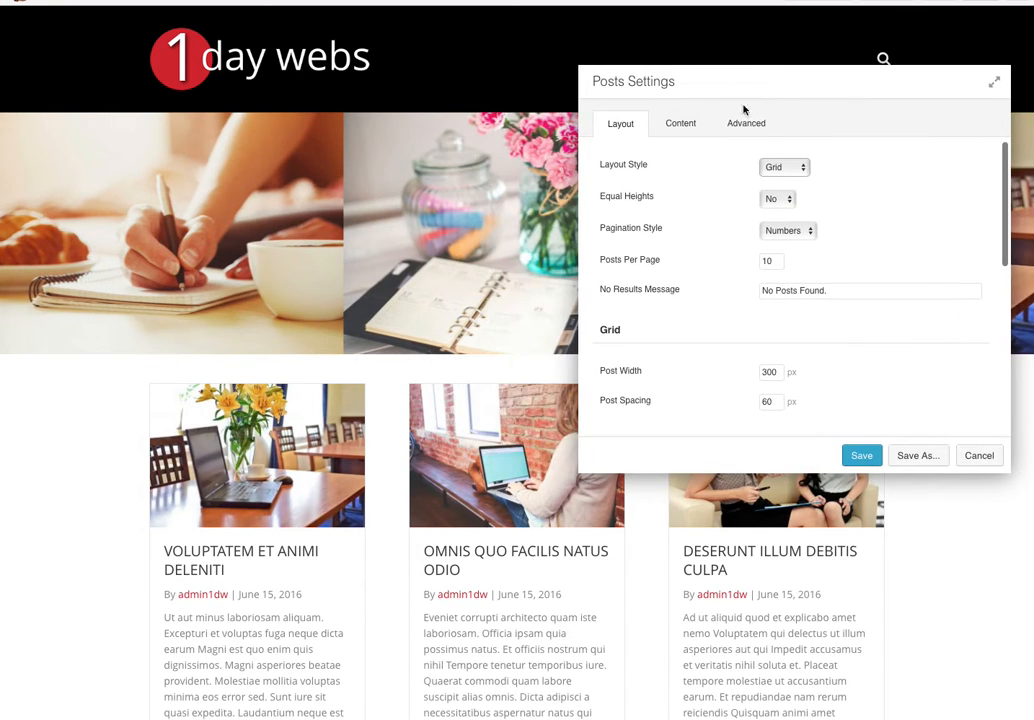
pyautogui.scroll(-2, 353, 501)
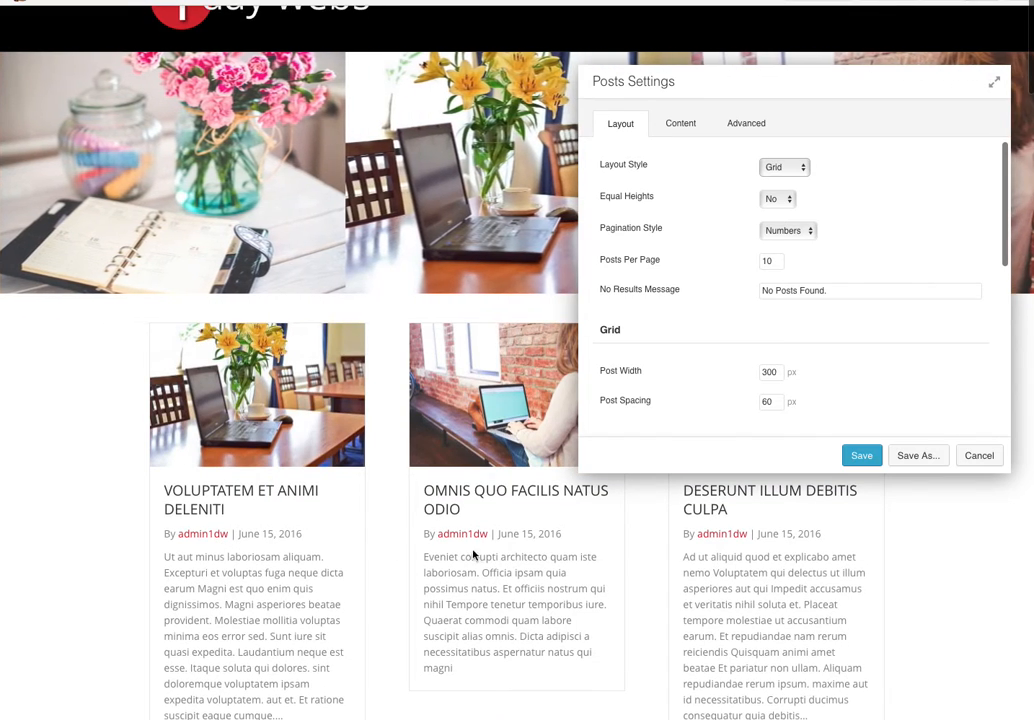
pyautogui.click(791, 171)
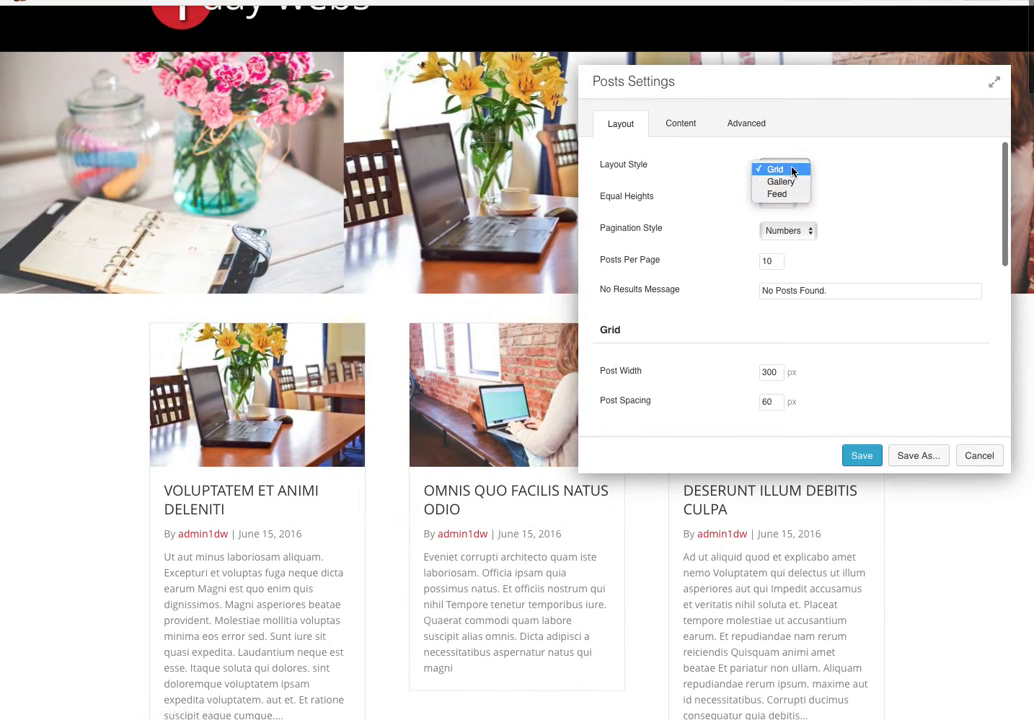
pyautogui.click(792, 183)
pyautogui.moveTo(757, 76); pyautogui.dragTo(772, 28)
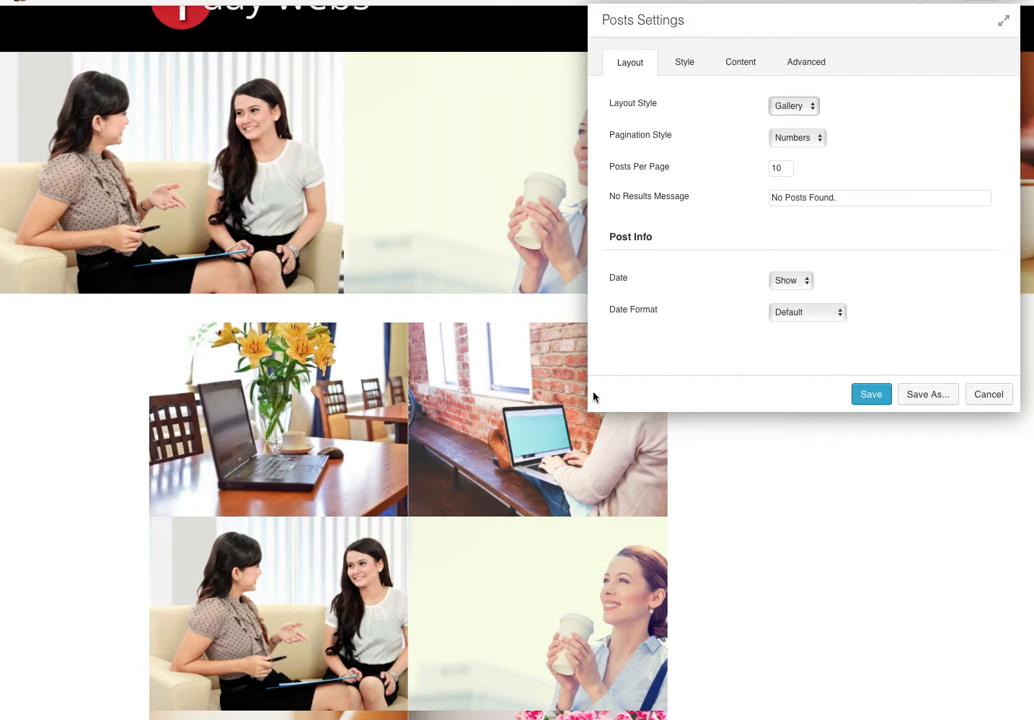
# Step: Set the new Posts module's layout style to Feed and check the feed on the page
pyautogui.click(790, 106)
pyautogui.click(791, 124)
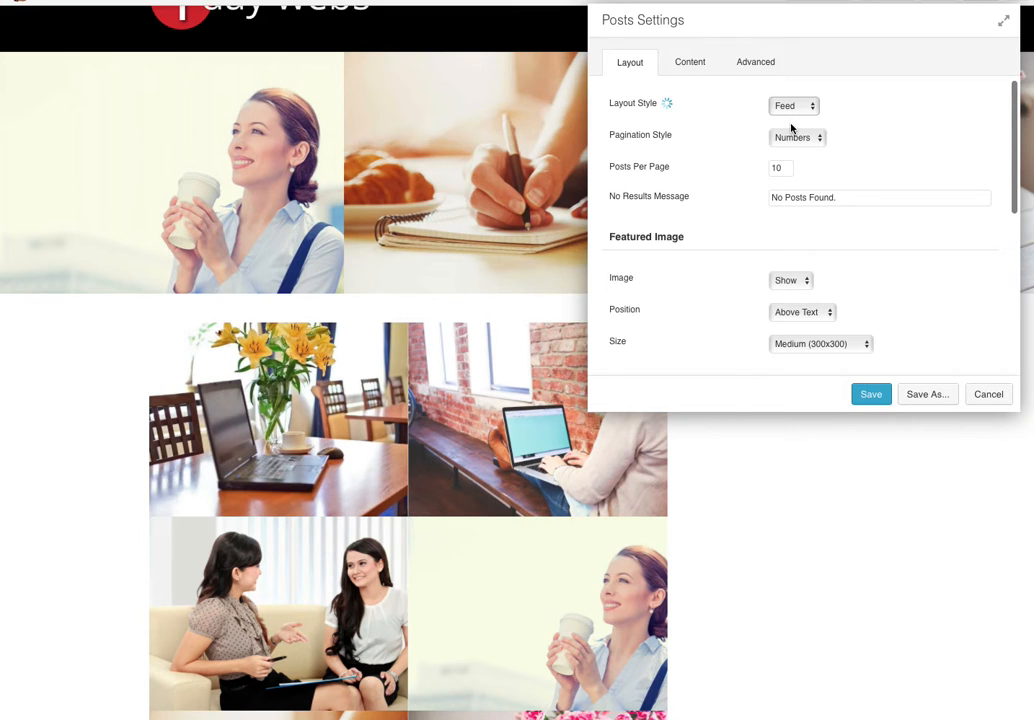
pyautogui.scroll(-10, 550, 387)
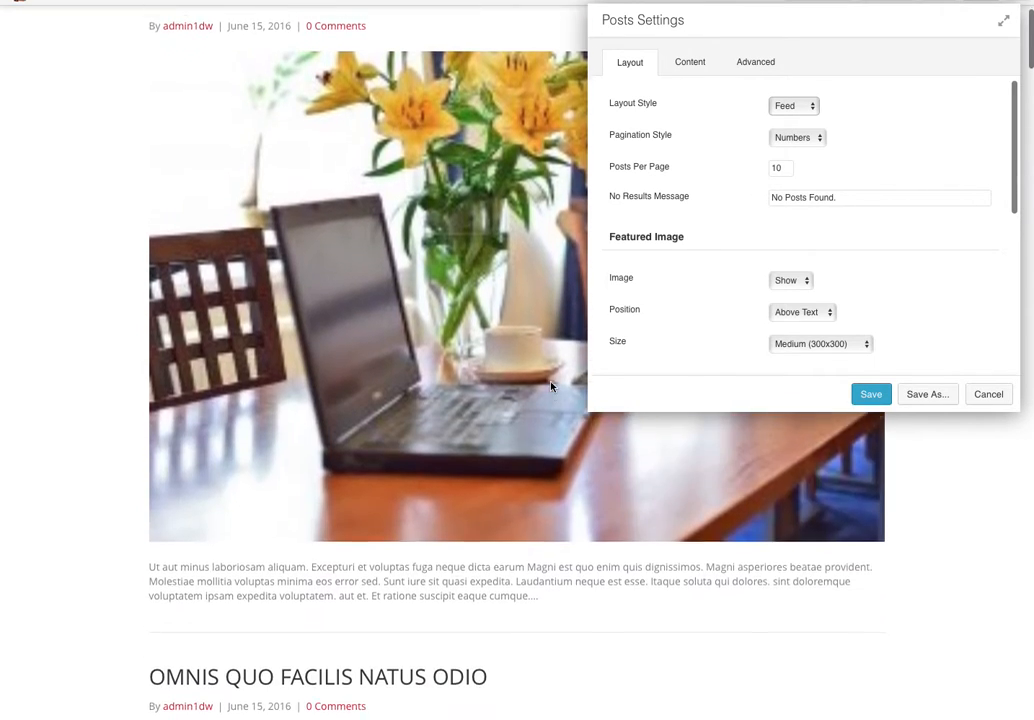
pyautogui.scroll(10, 550, 387)
pyautogui.scroll(4, 550, 387)
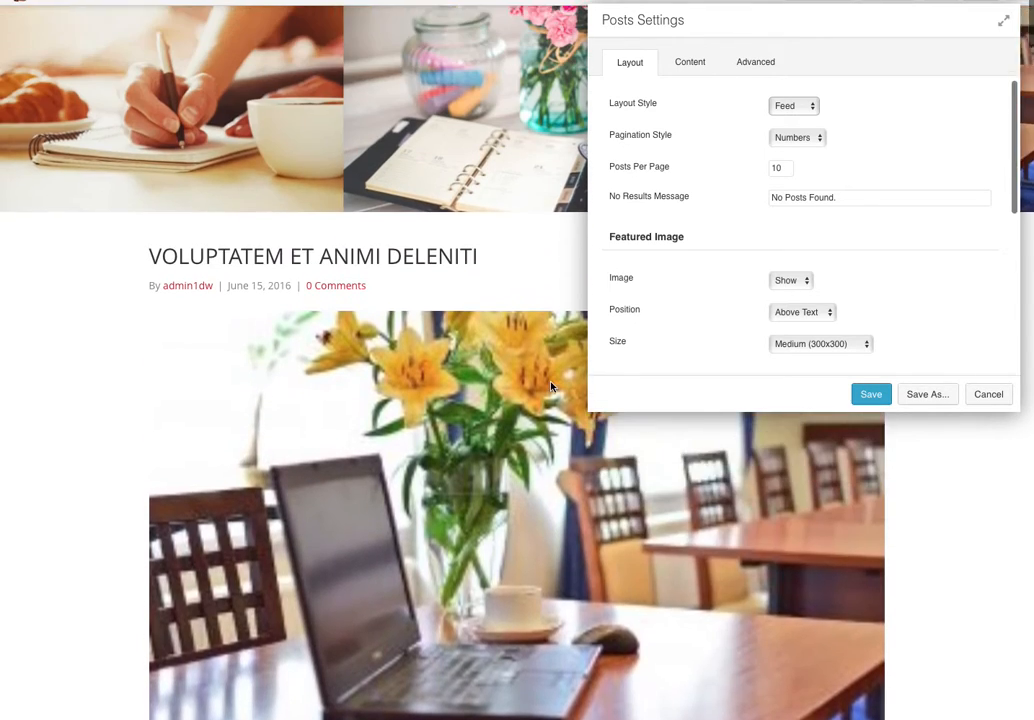
pyautogui.scroll(-1, 550, 387)
pyautogui.scroll(-2, 550, 387)
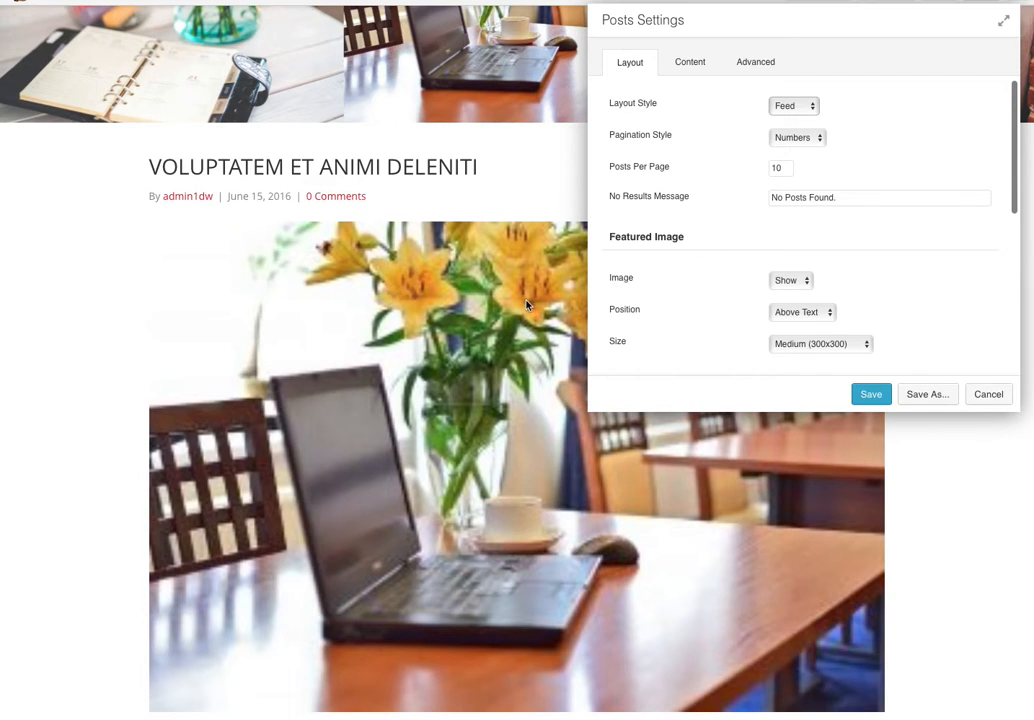
# Step: Limit the posts feed to 1 post per page and check the feed down to its pagination
pyautogui.click(780, 168)
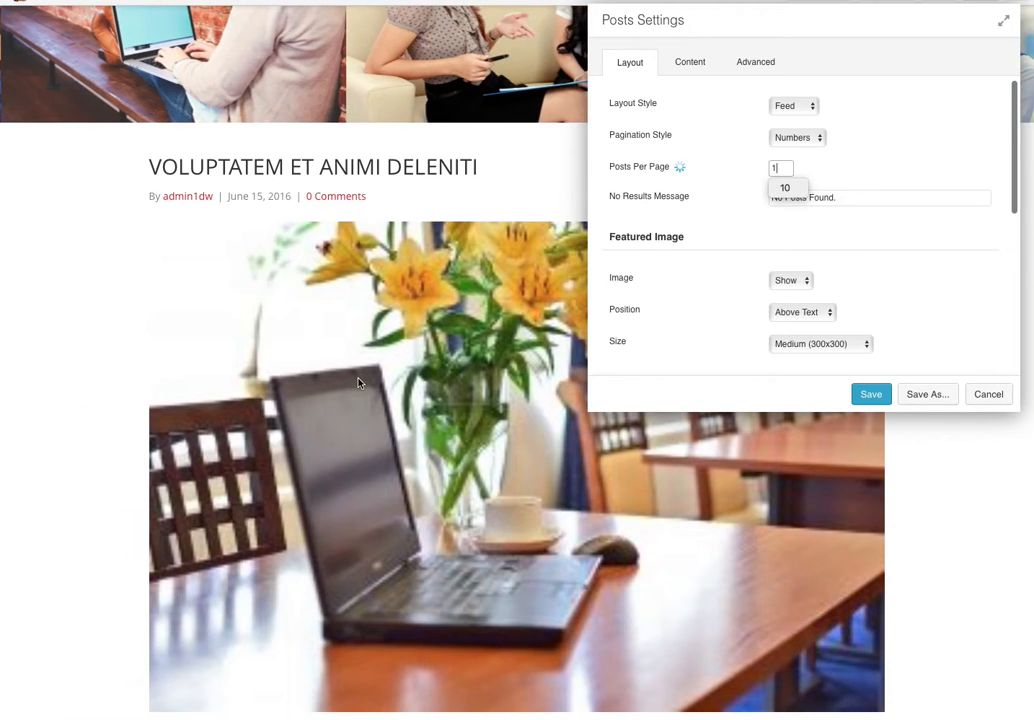
pyautogui.scroll(-5, 360, 383)
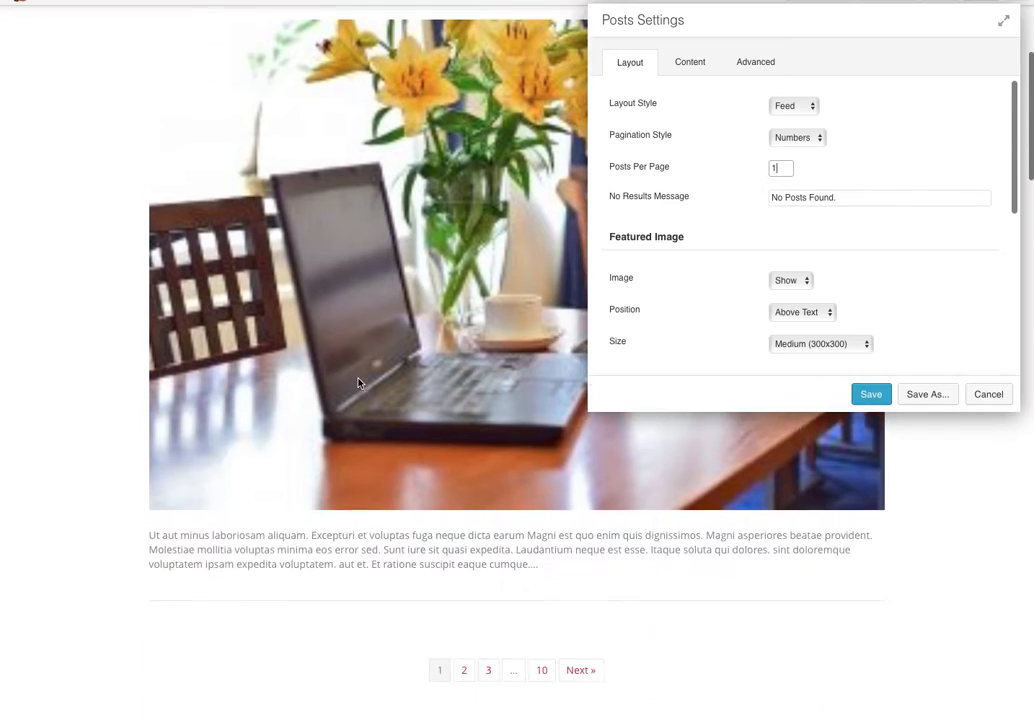
pyautogui.scroll(5, 360, 383)
pyautogui.scroll(1, 358, 381)
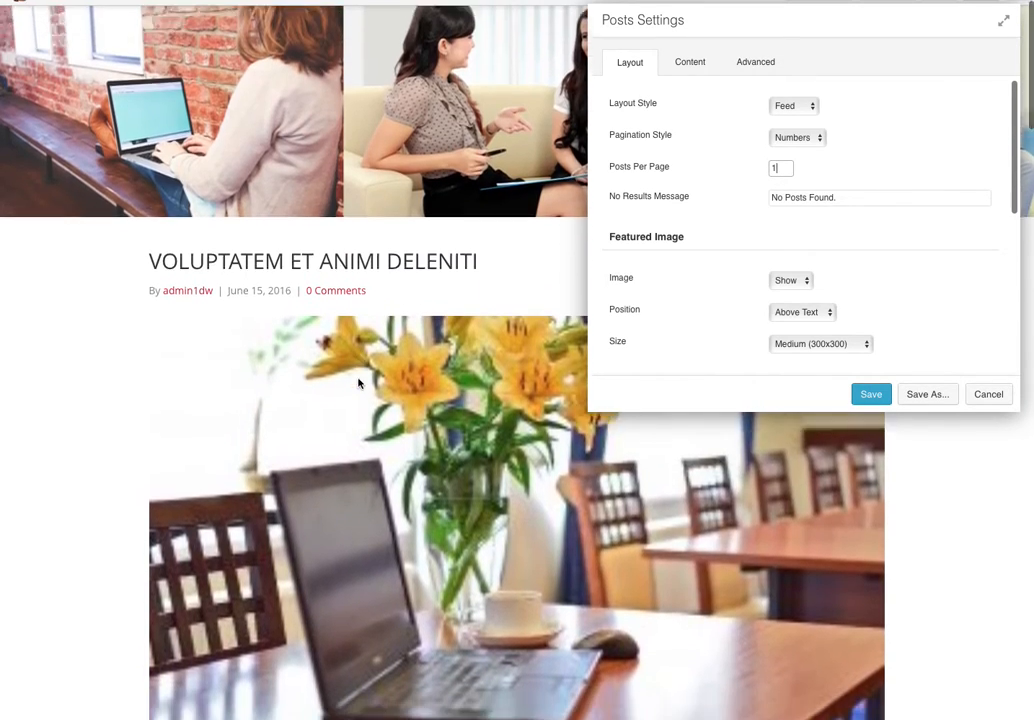
pyautogui.scroll(-6, 358, 381)
pyautogui.scroll(4, 358, 381)
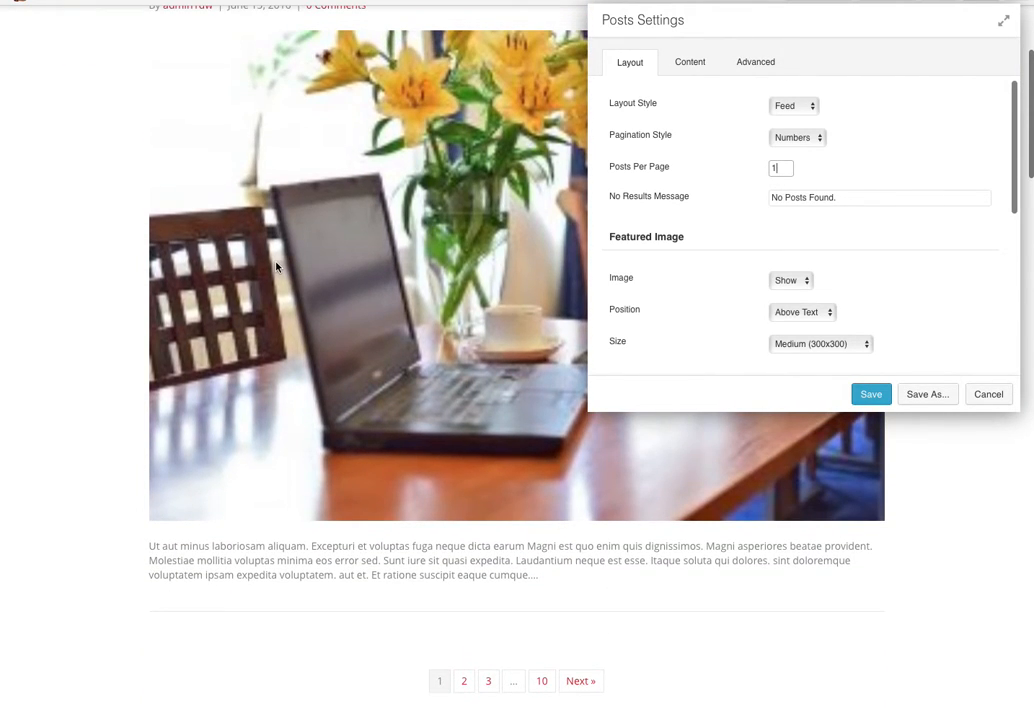
pyautogui.scroll(-4, 276, 266)
pyautogui.scroll(7, 242, 374)
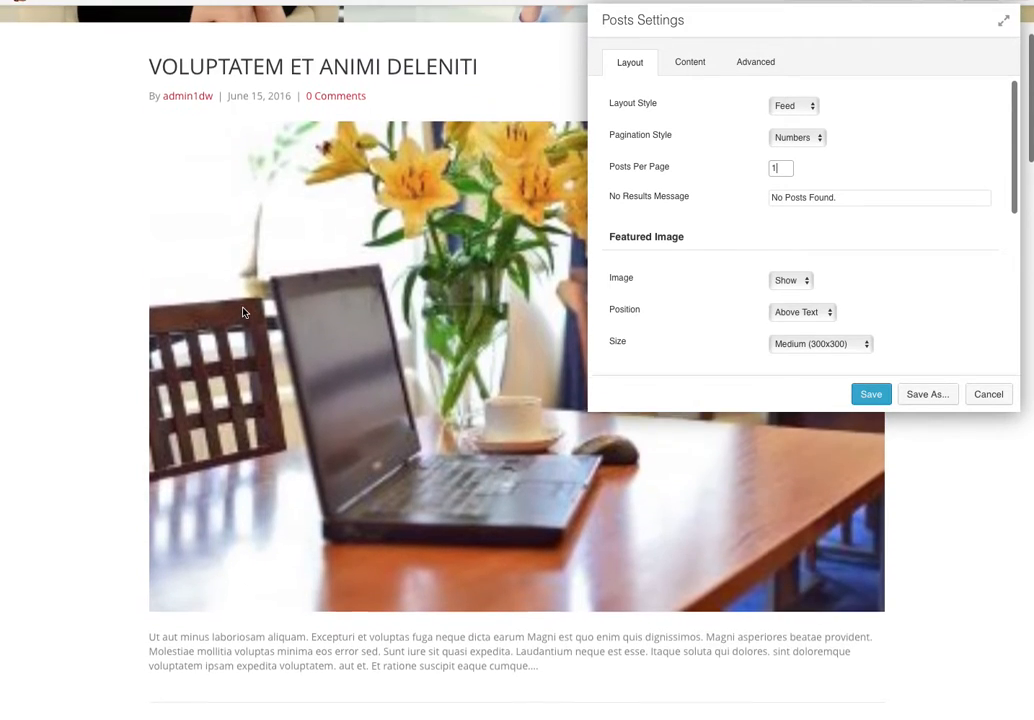
pyautogui.scroll(1, 242, 312)
pyautogui.scroll(-1, 242, 312)
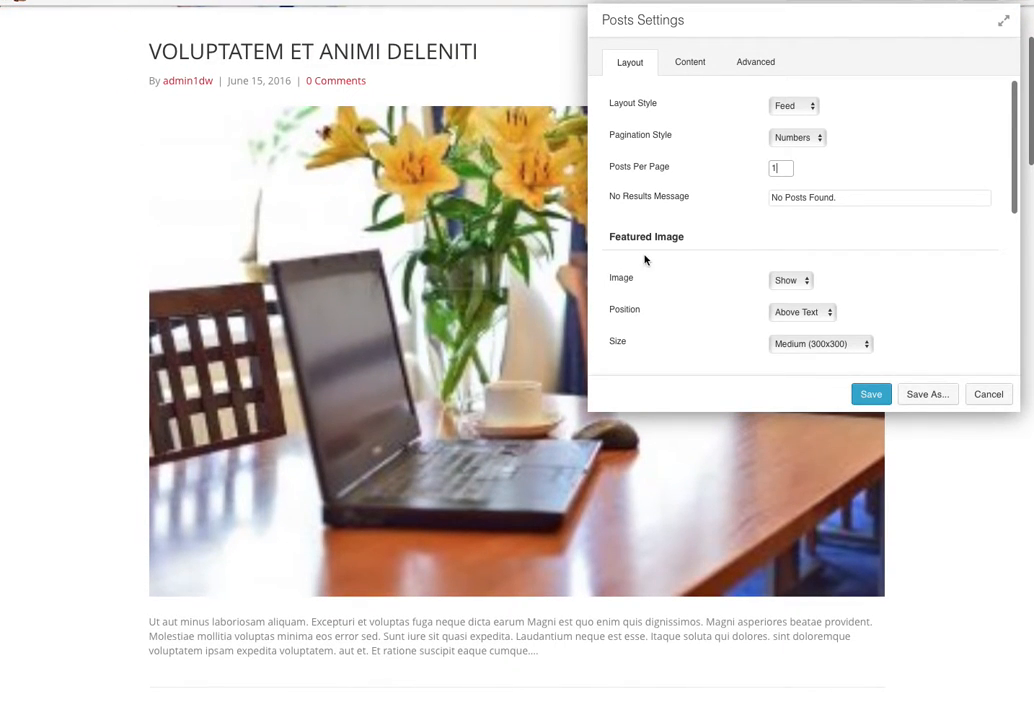
# Step: Examine the Posts module's order, offset and filter options, comparing the feed with the carousel above and the featured post below
pyautogui.click(690, 64)
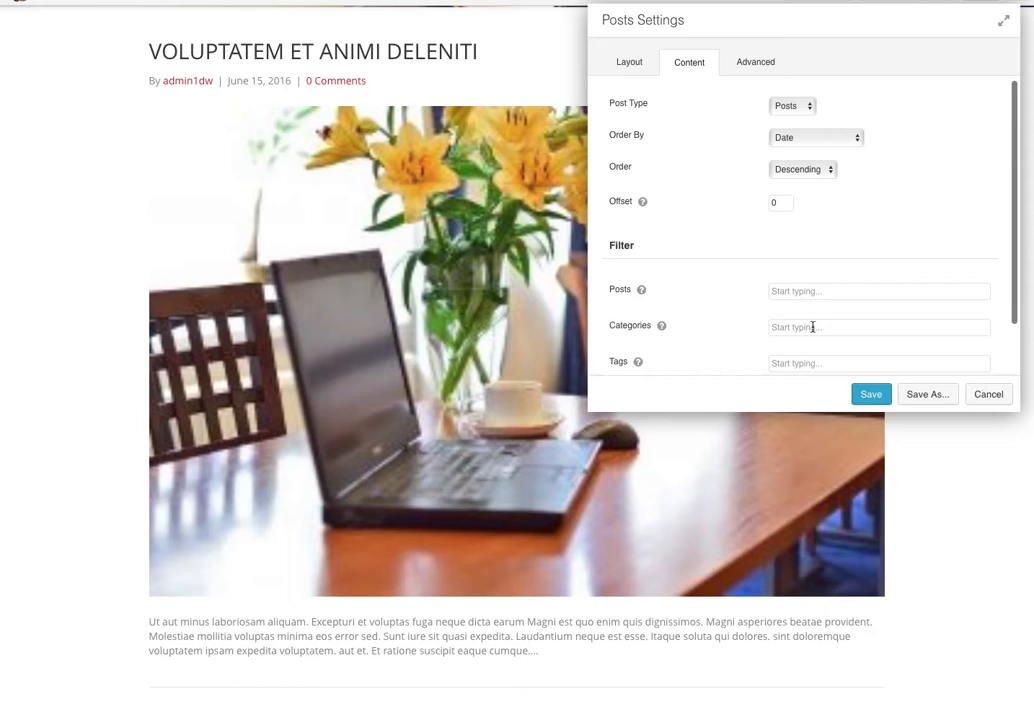
pyautogui.scroll(-2, 813, 325)
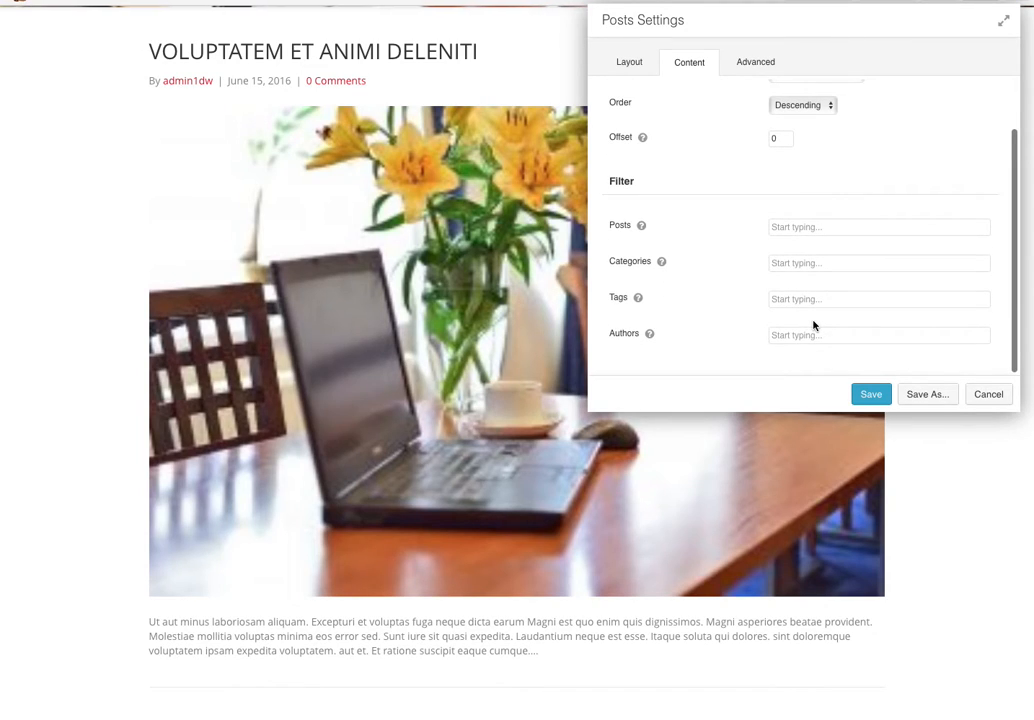
pyautogui.scroll(2, 731, 297)
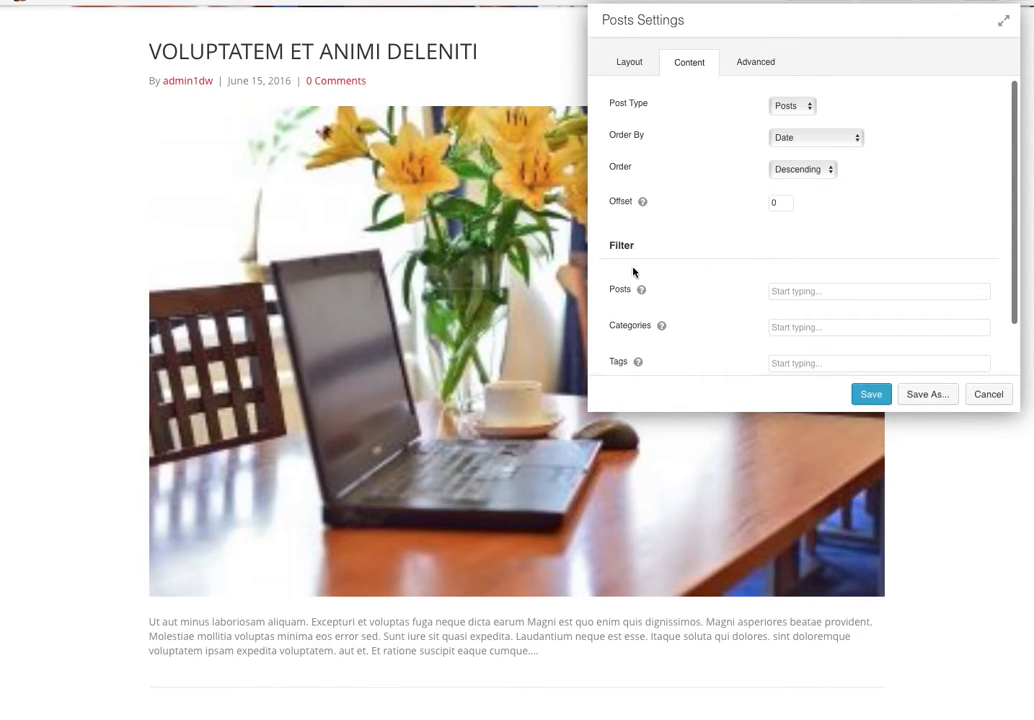
pyautogui.scroll(4, 510, 306)
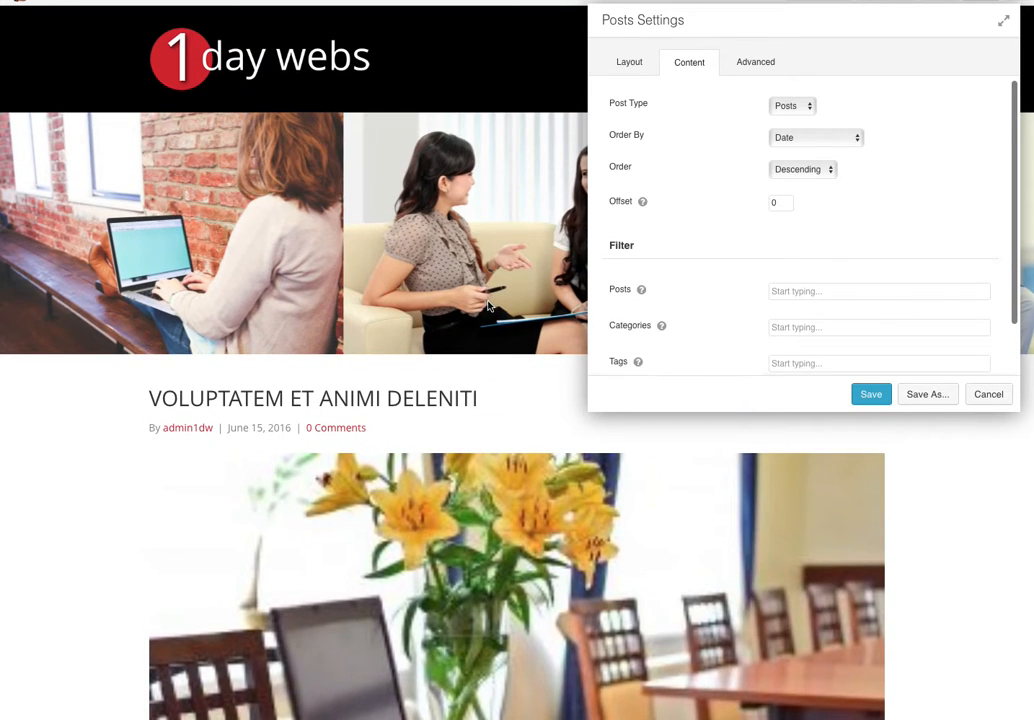
pyautogui.scroll(-4, 487, 304)
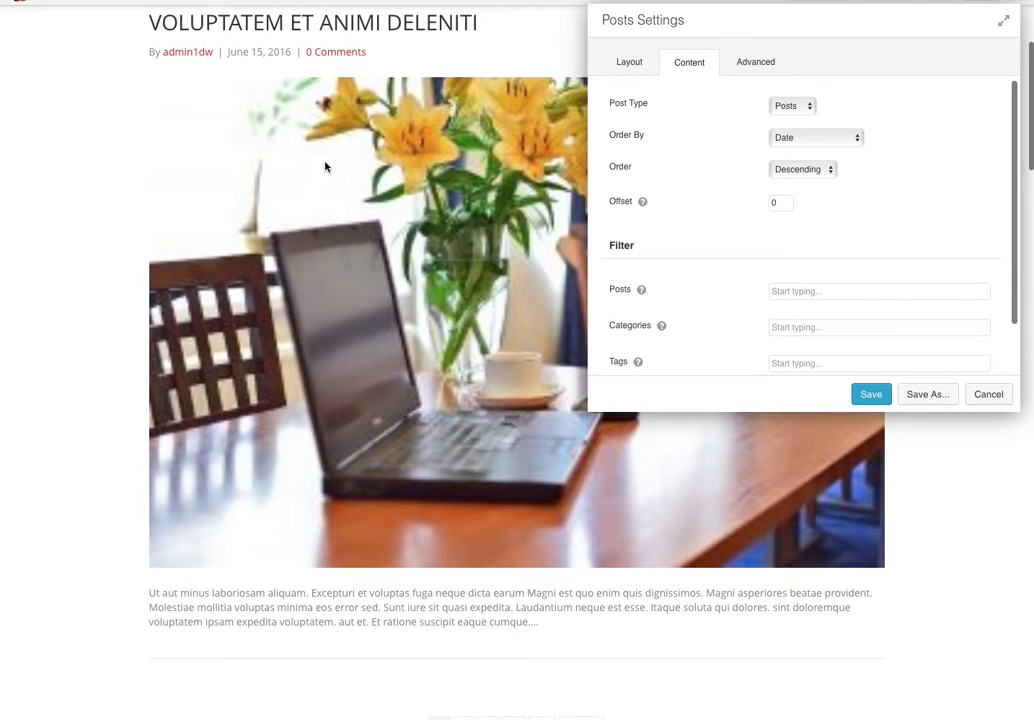
pyautogui.scroll(2, 325, 167)
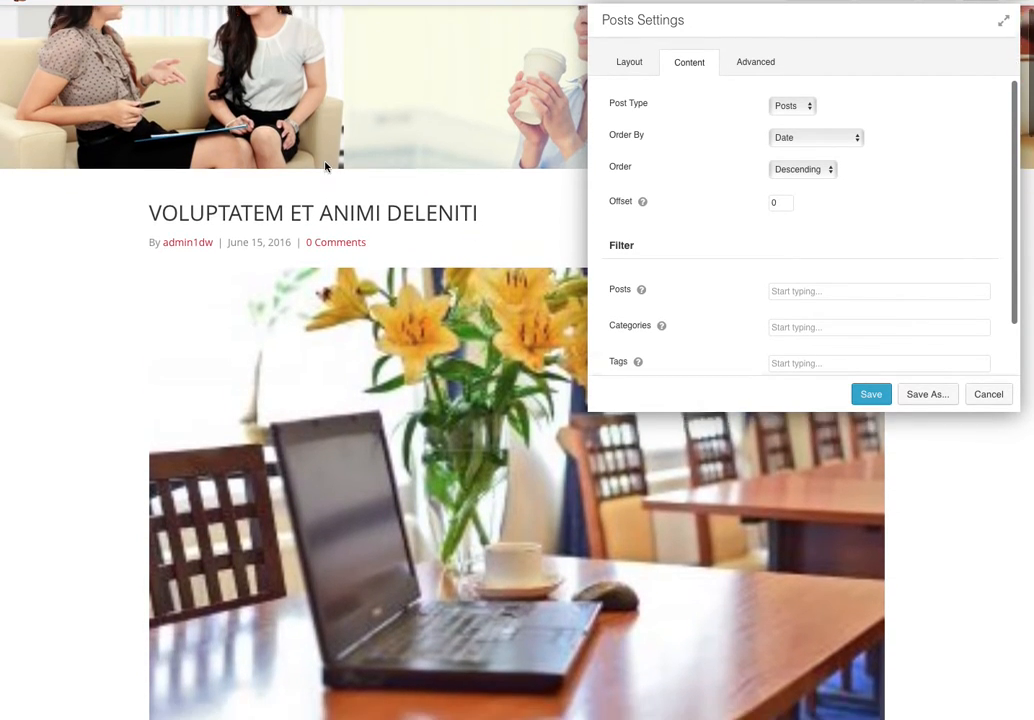
pyautogui.scroll(-1, 325, 167)
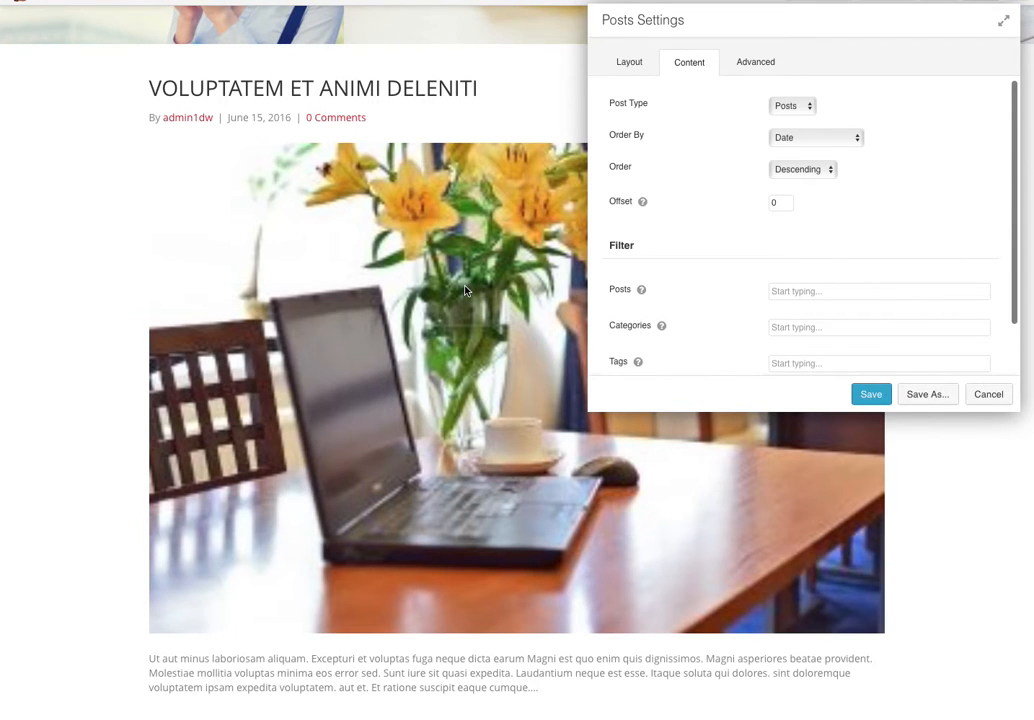
pyautogui.scroll(-4, 465, 290)
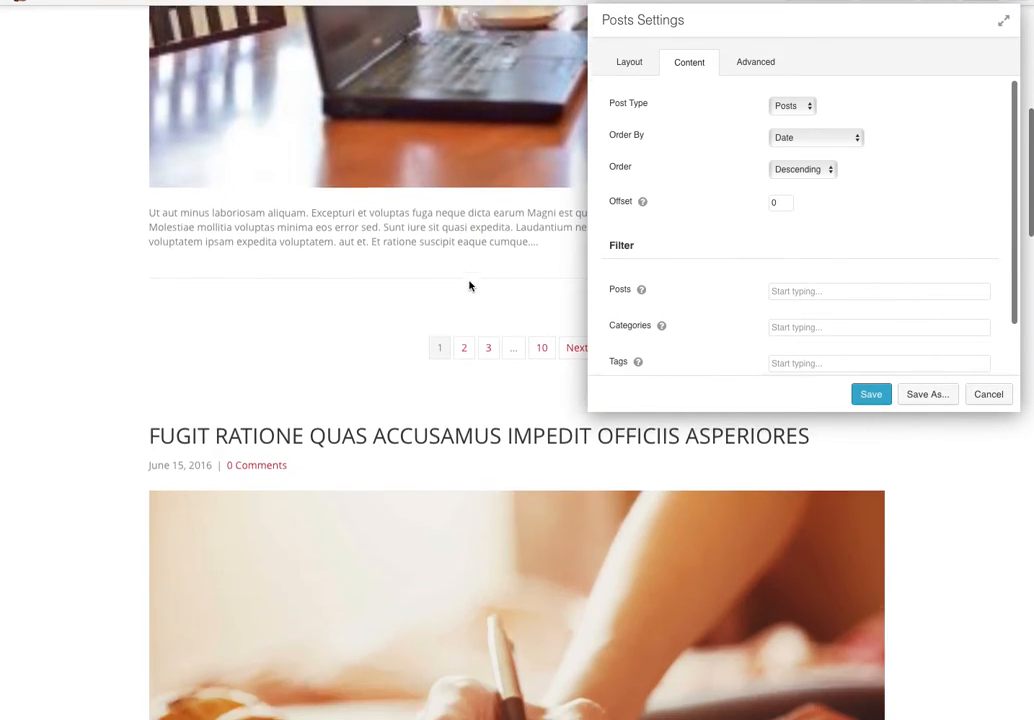
pyautogui.scroll(-2, 469, 286)
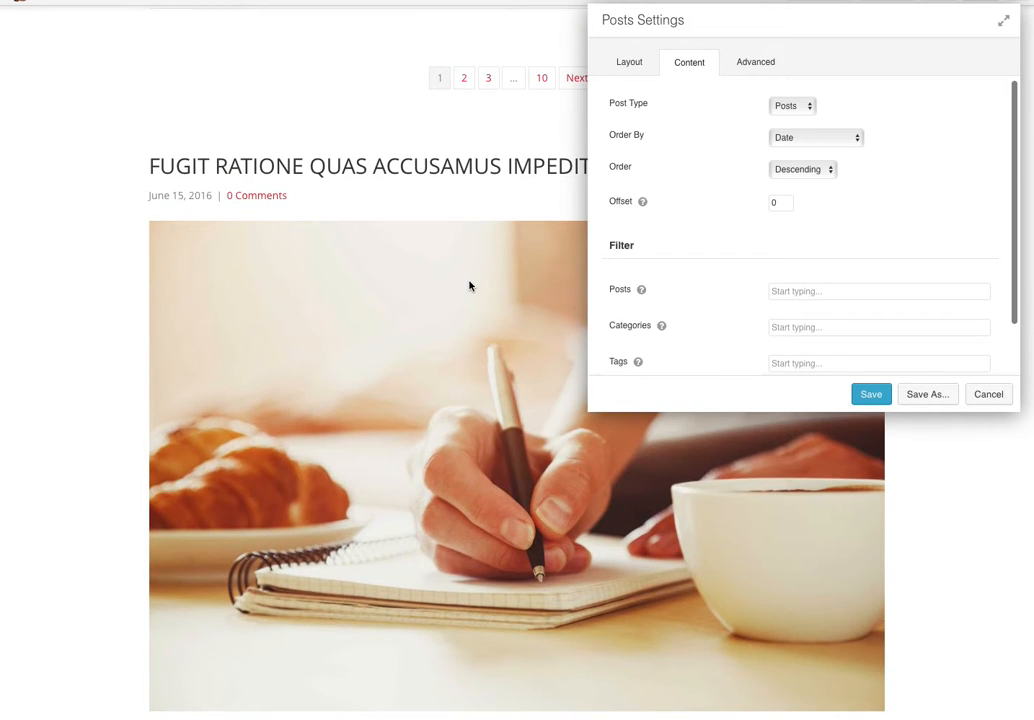
pyautogui.scroll(7, 469, 286)
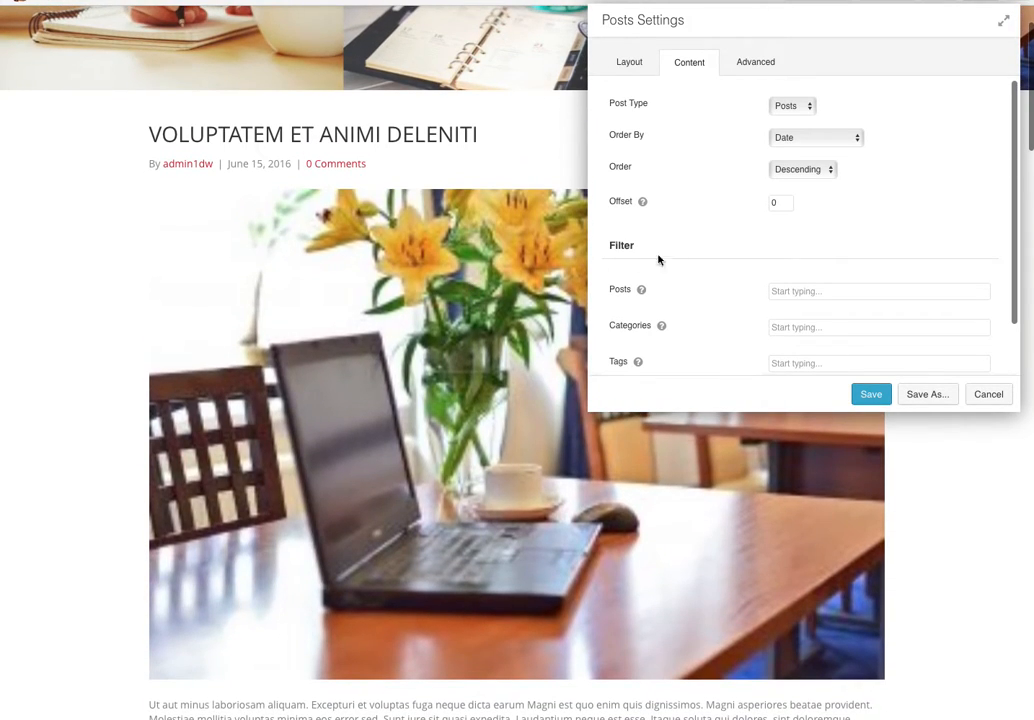
pyautogui.moveTo(642, 204)
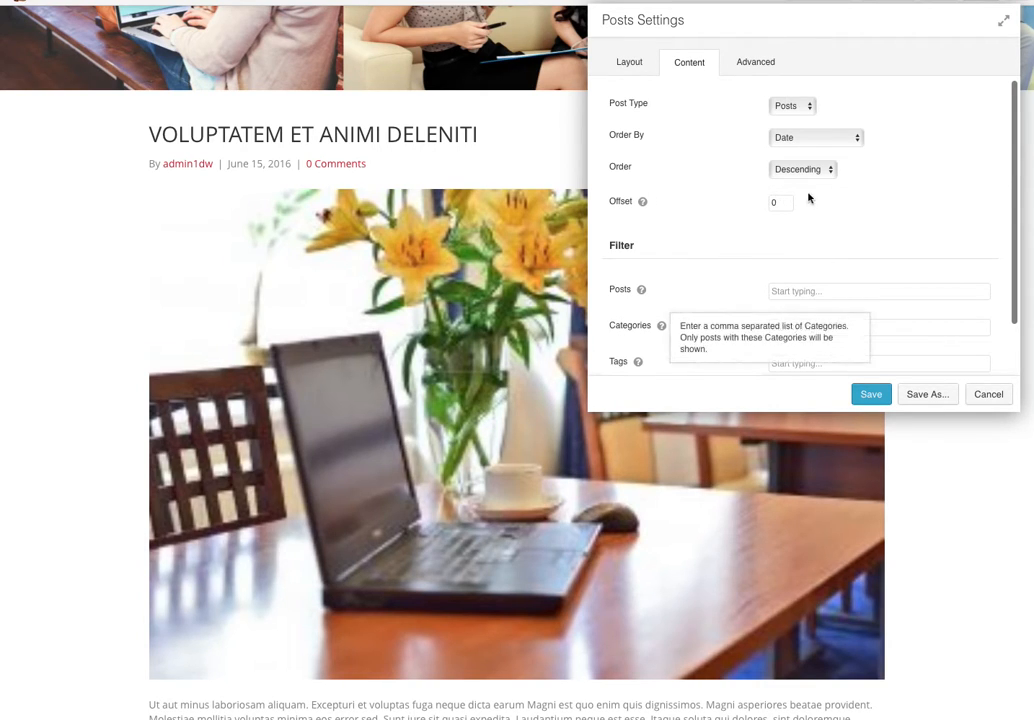
# Step: Set the Posts module's offset to 3 and check which post the feed shows
pyautogui.scroll(3, 485, 243)
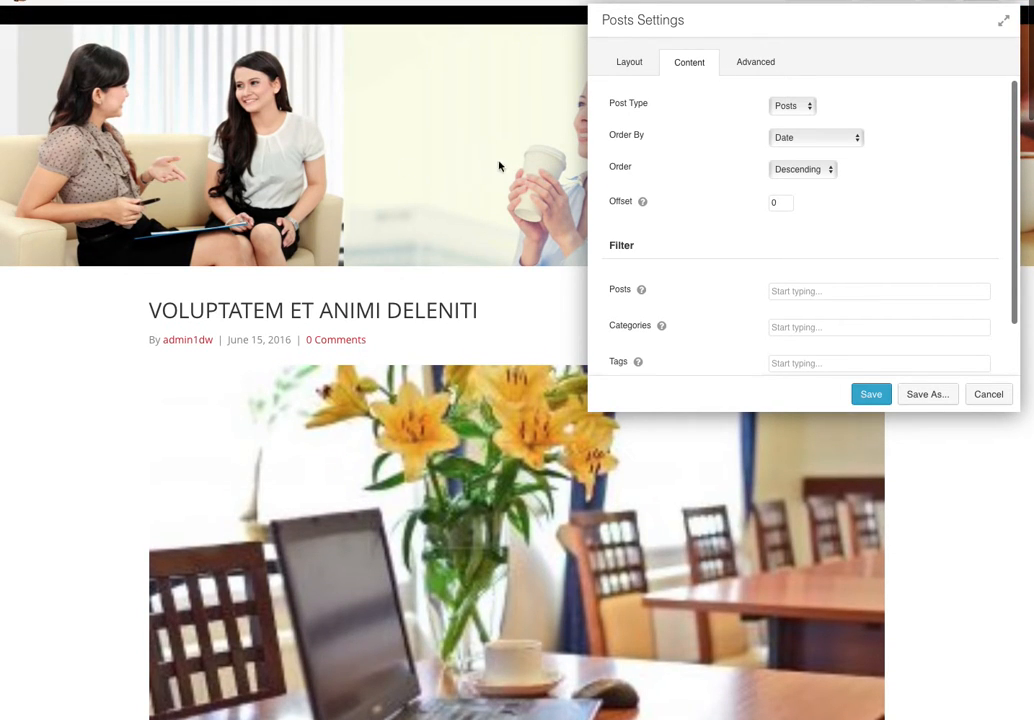
pyautogui.doubleClick(787, 203)
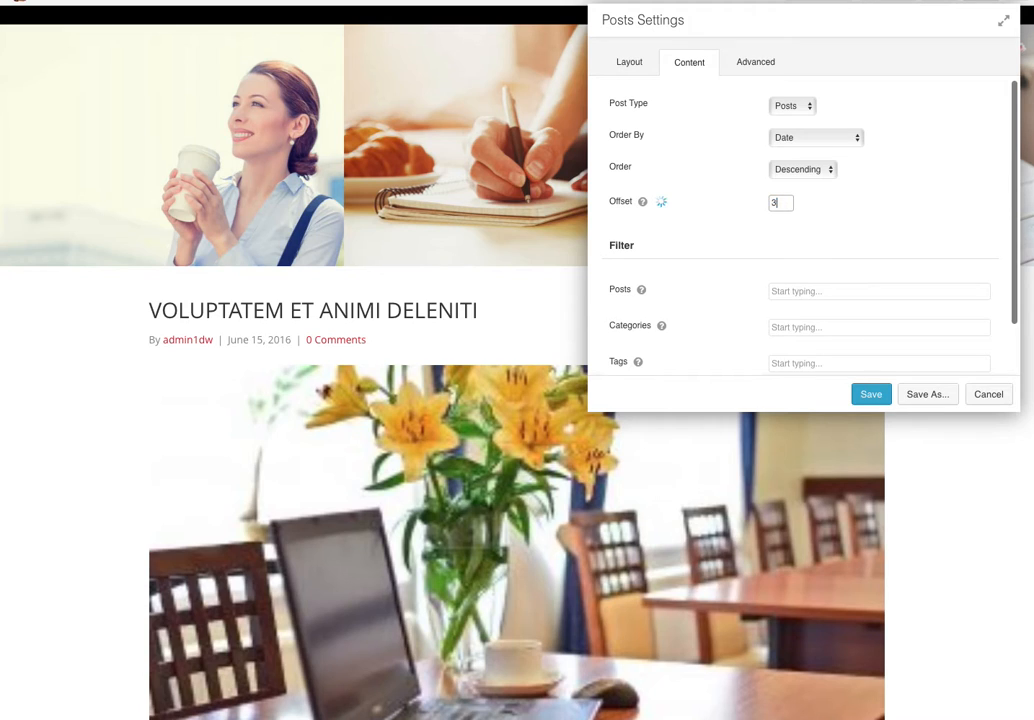
pyautogui.scroll(-2, 494, 259)
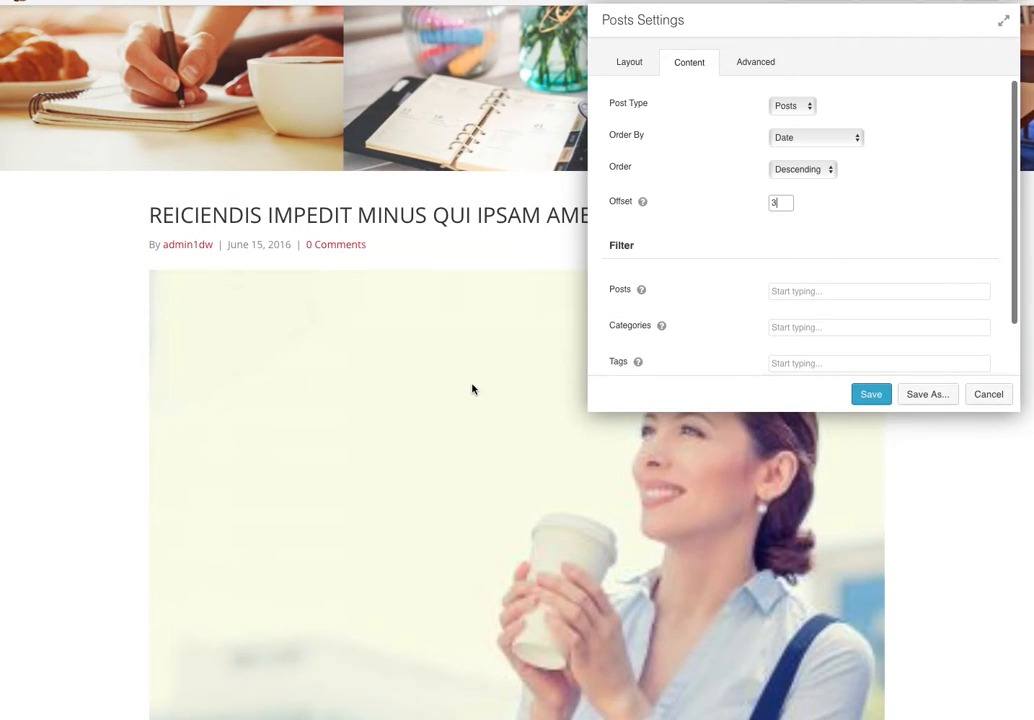
pyautogui.scroll(-3, 473, 389)
pyautogui.scroll(3, 473, 389)
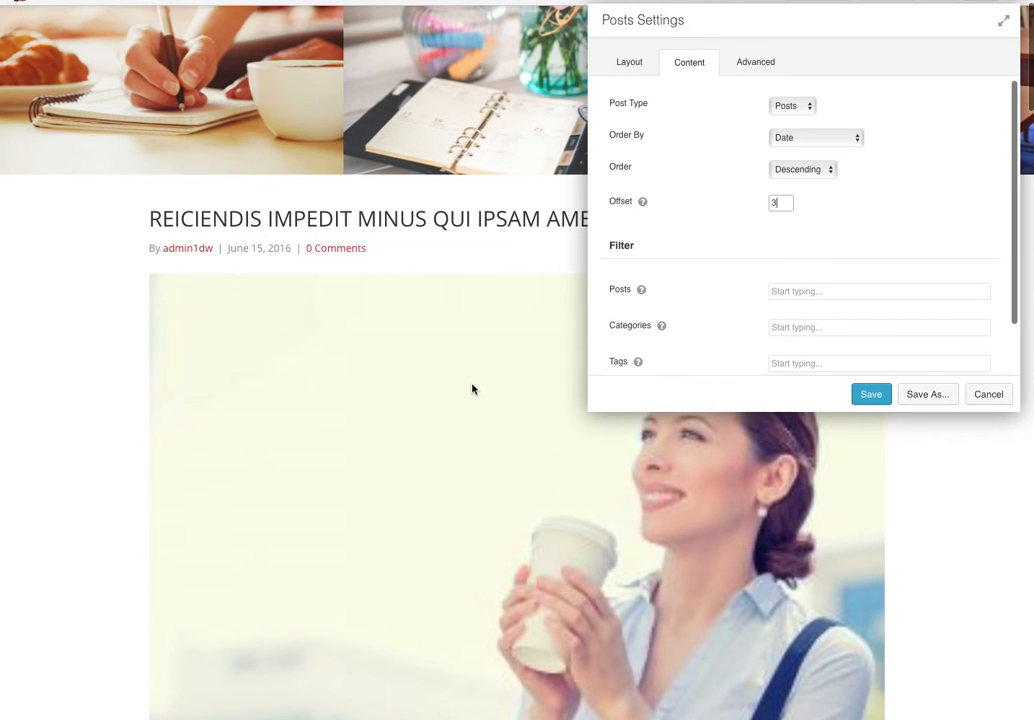
# Step: Set the Posts module's featured image size to Large (1024x1024)
pyautogui.click(637, 64)
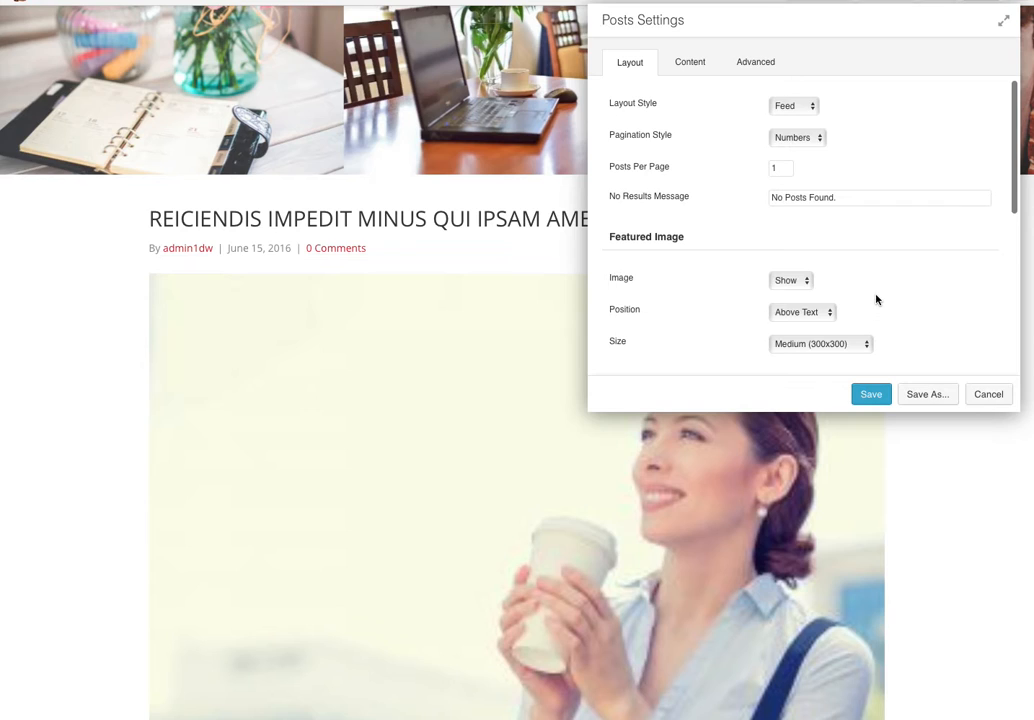
pyautogui.scroll(-1, 877, 297)
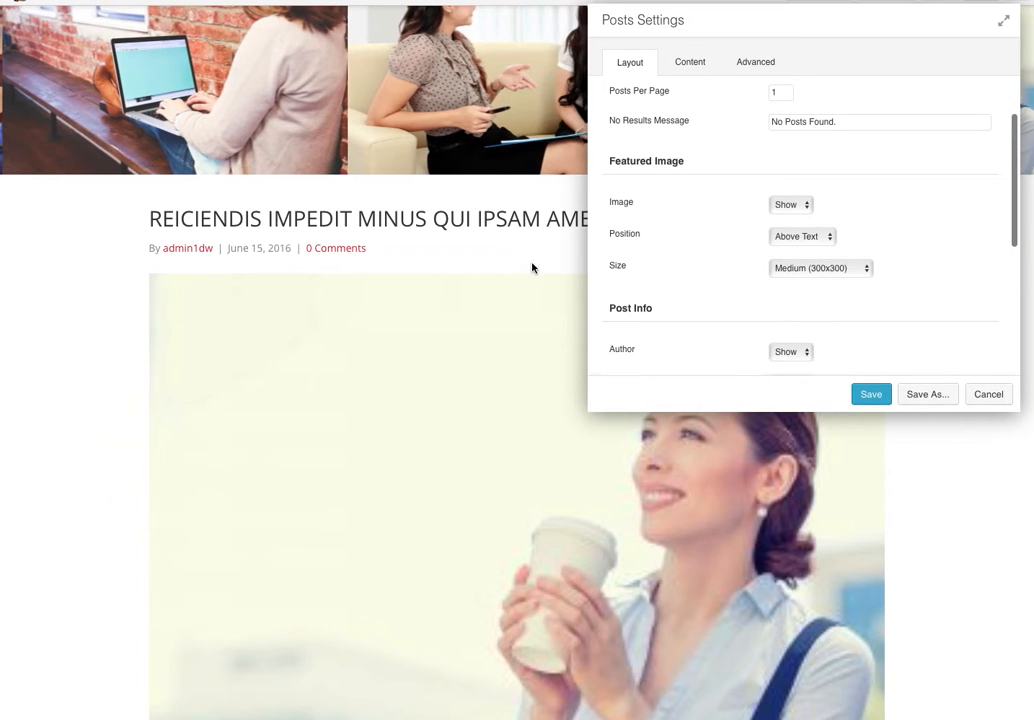
pyautogui.click(827, 271)
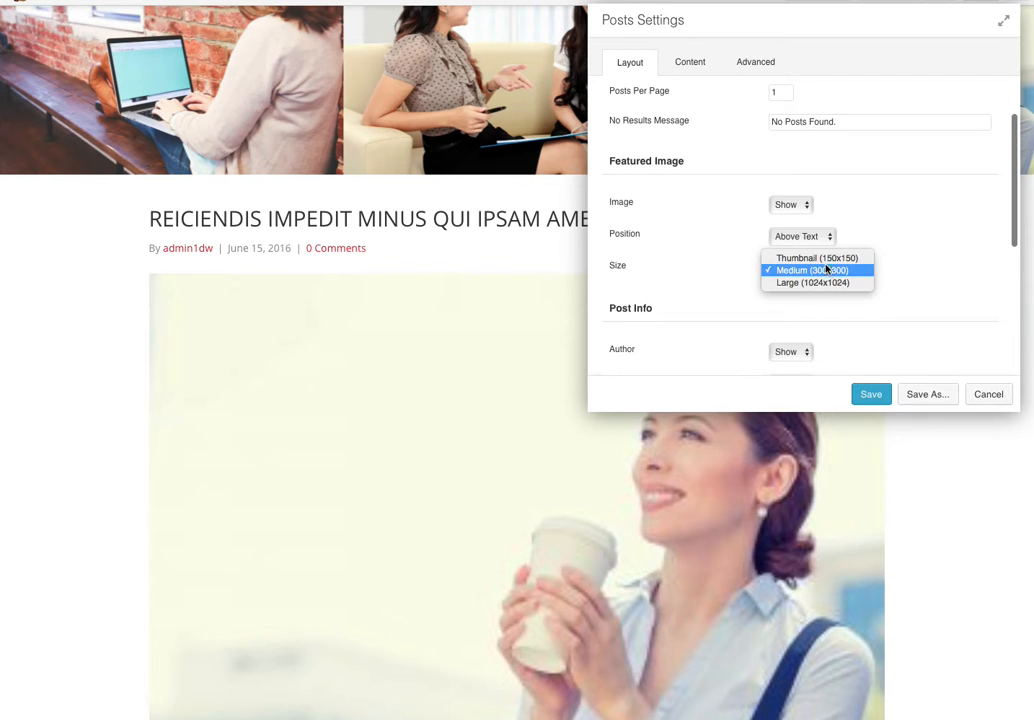
pyautogui.click(826, 282)
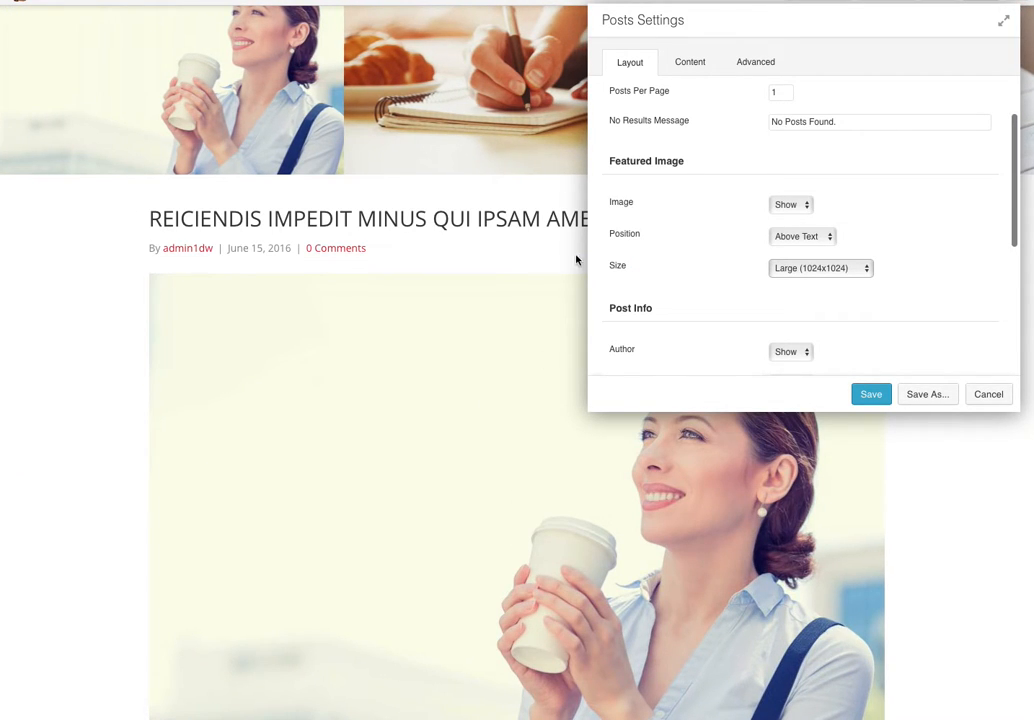
pyautogui.scroll(2, 650, 234)
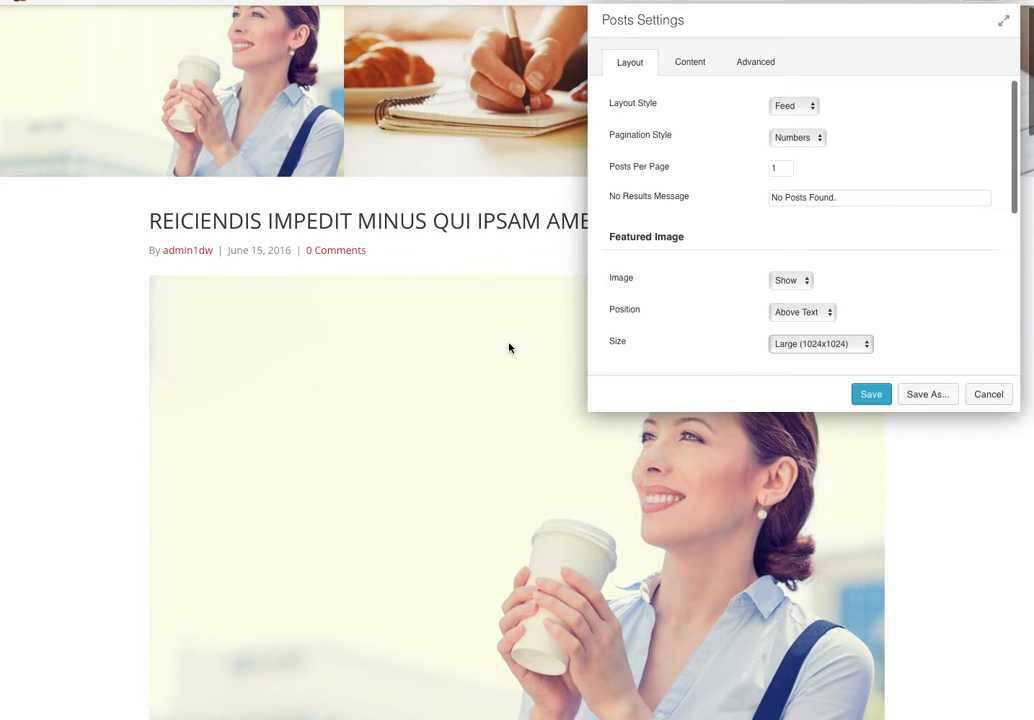
# Step: Check the page numbers below the single-post feed and set its pagination style to None
pyautogui.scroll(-3, 509, 347)
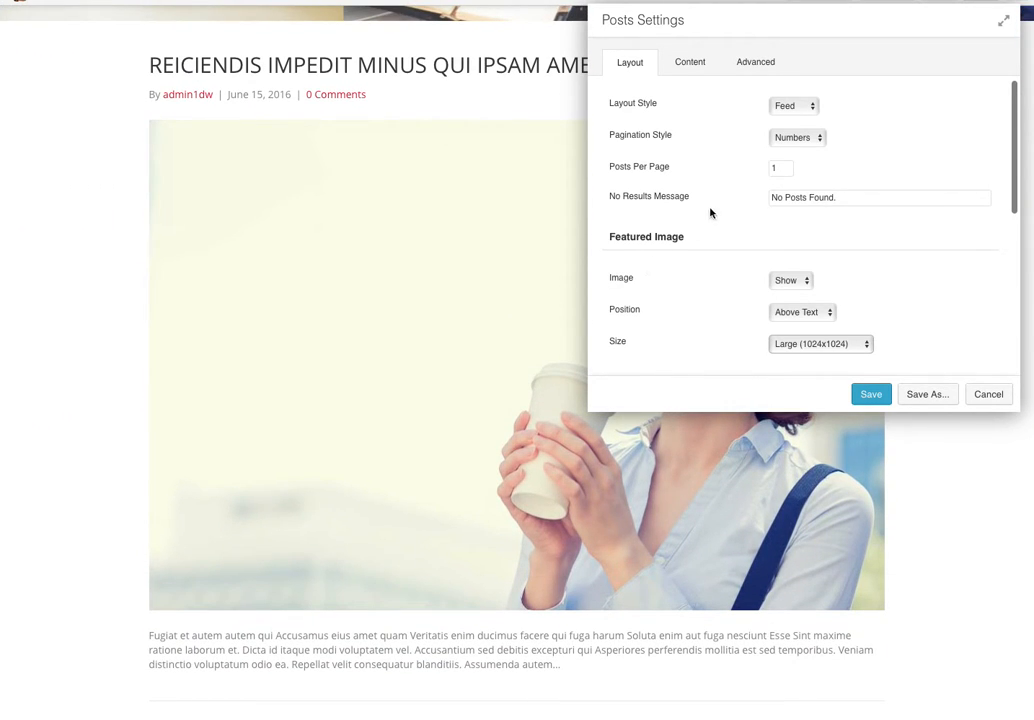
pyautogui.scroll(-1, 382, 401)
pyautogui.scroll(-1, 382, 401)
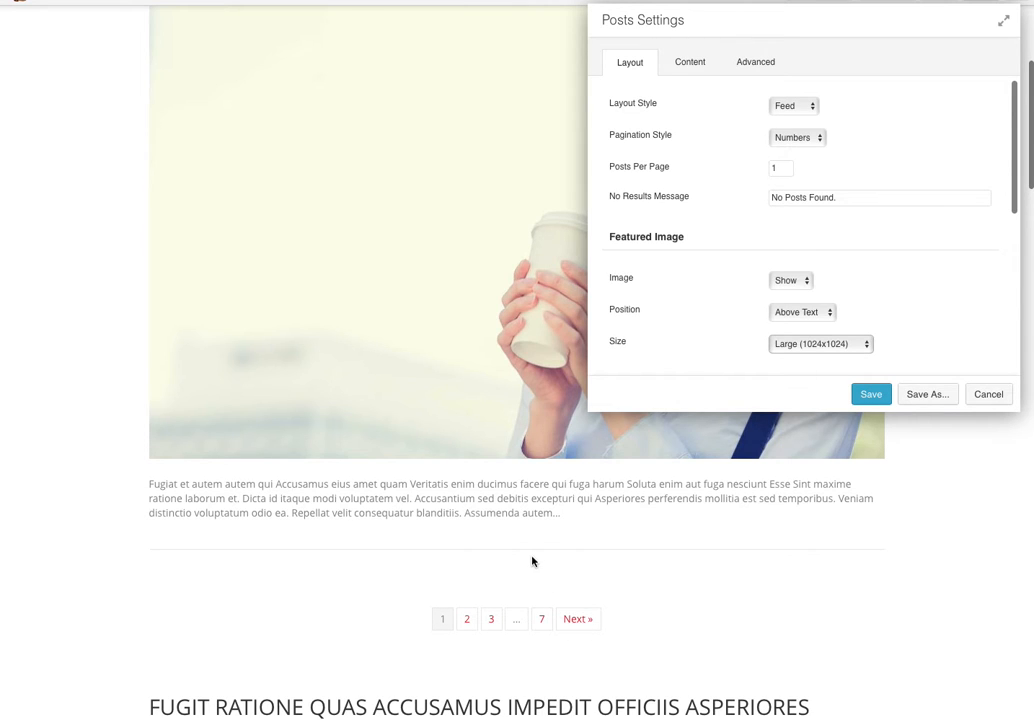
pyautogui.scroll(3, 532, 562)
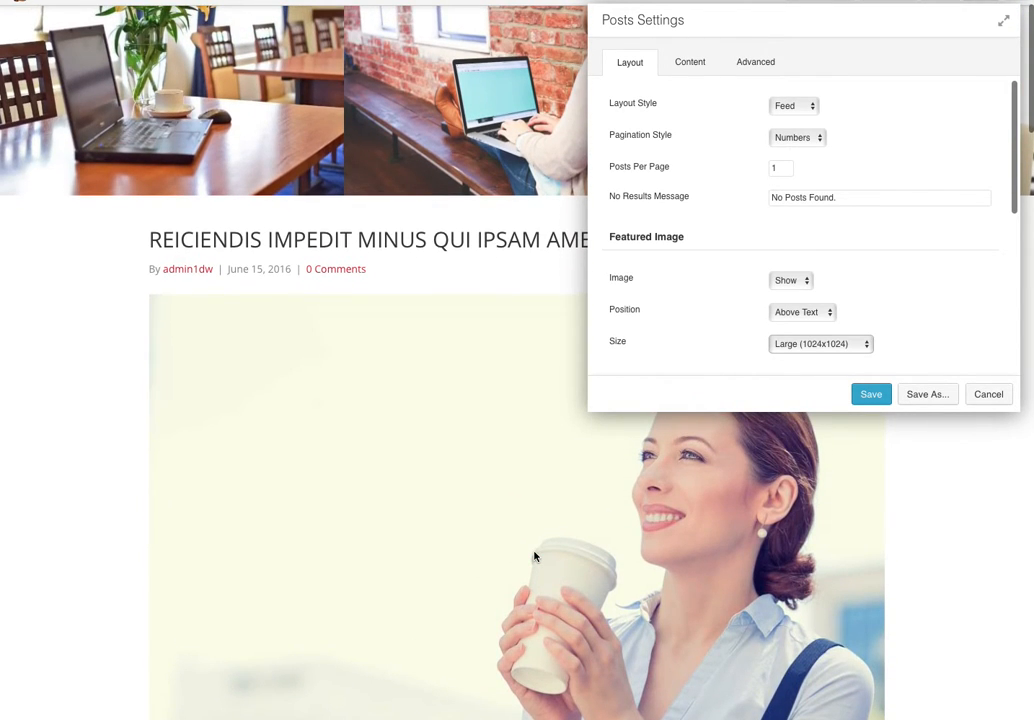
pyautogui.click(798, 140)
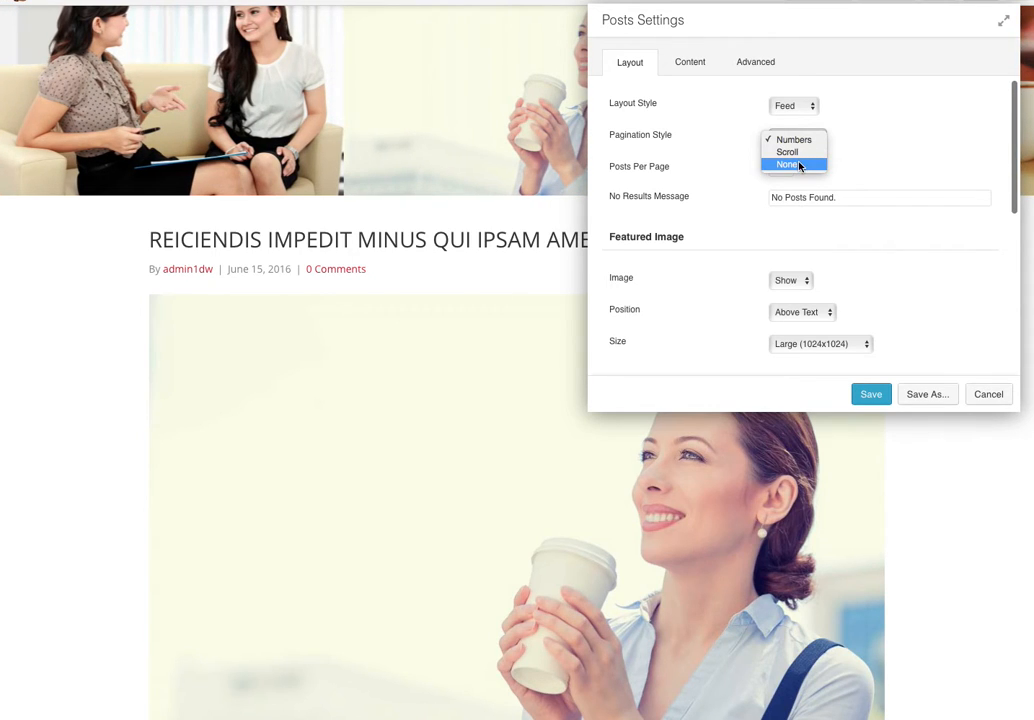
pyautogui.click(799, 165)
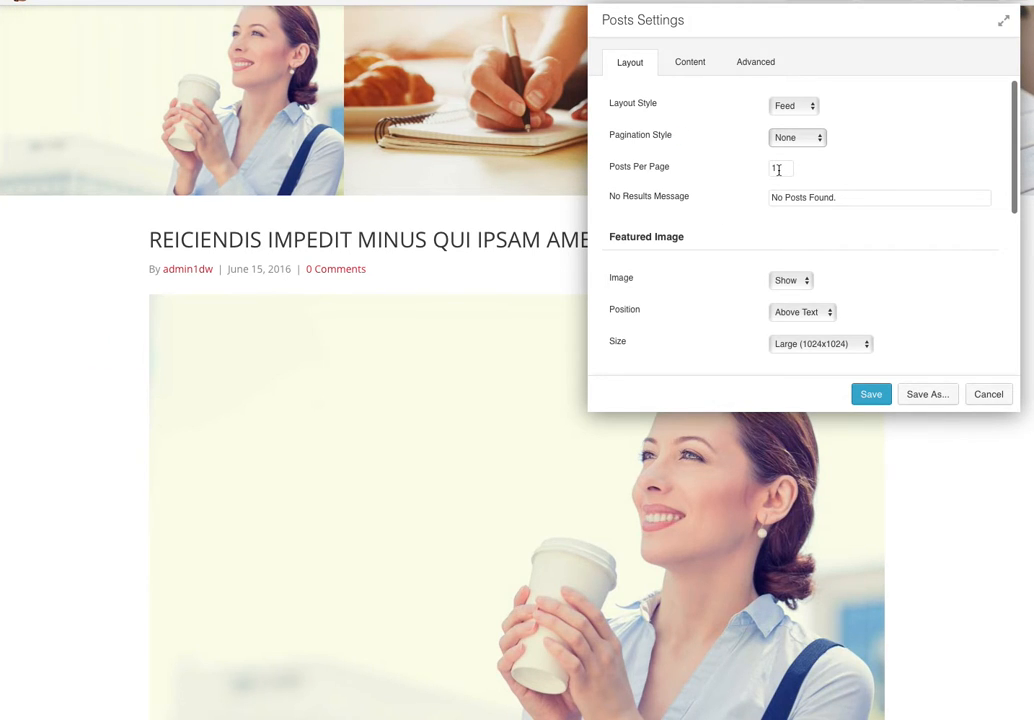
# Step: Set the featured image position to Above Title and check the post's layout on the page
pyautogui.scroll(-2, 780, 172)
pyautogui.scroll(-1, 780, 172)
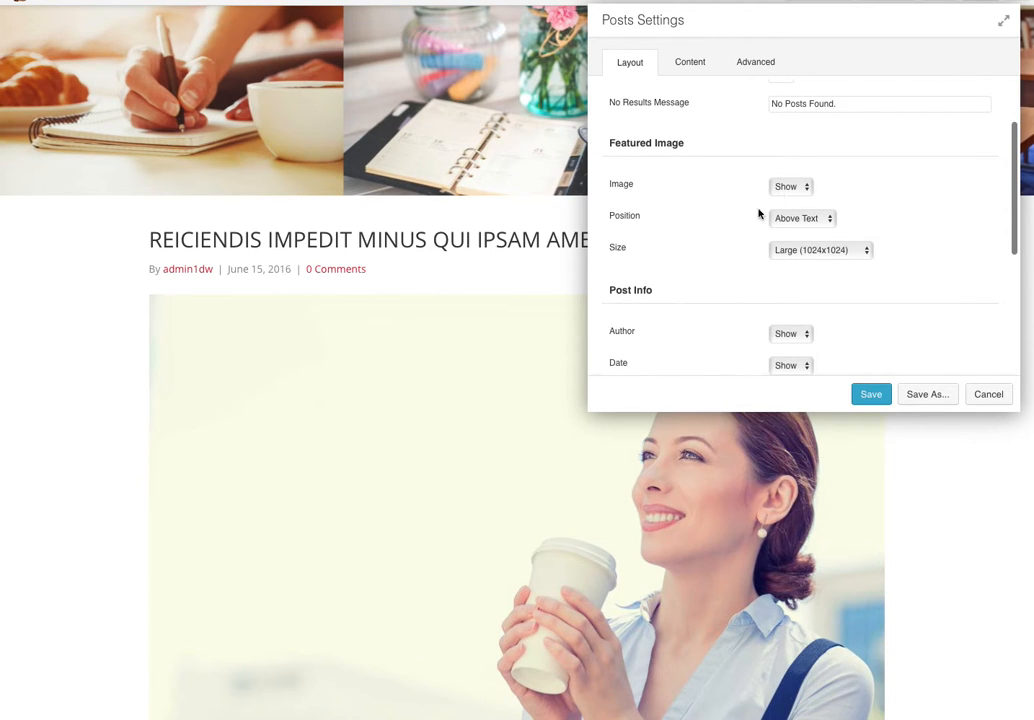
pyautogui.scroll(-3, 413, 318)
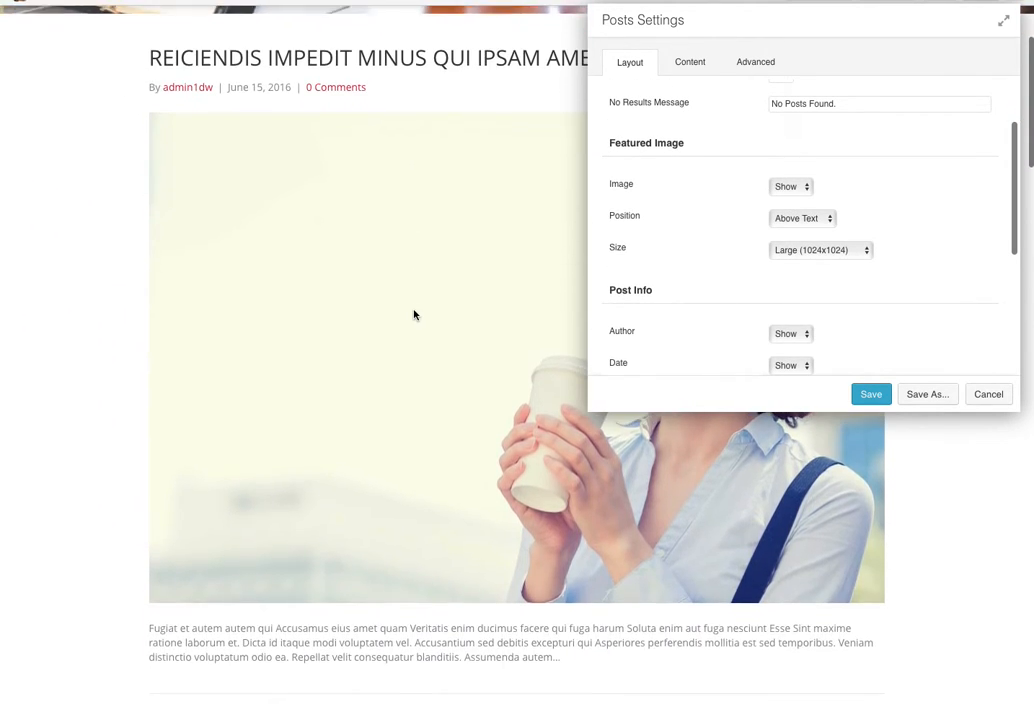
pyautogui.click(824, 222)
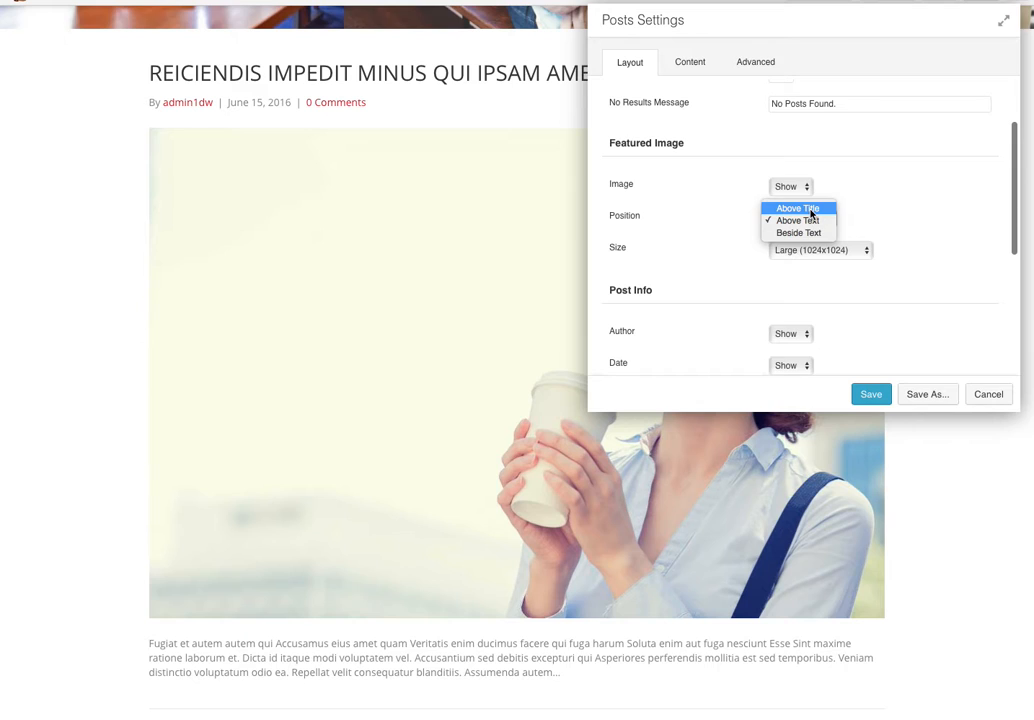
pyautogui.click(811, 209)
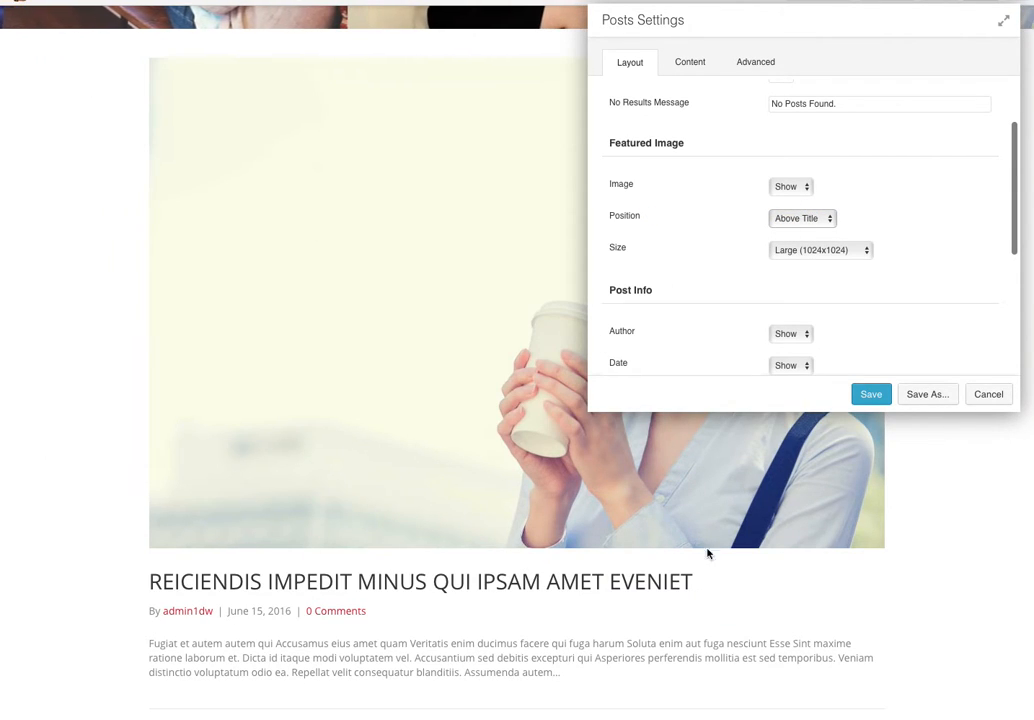
pyautogui.scroll(-4, 688, 532)
pyautogui.scroll(3, 688, 532)
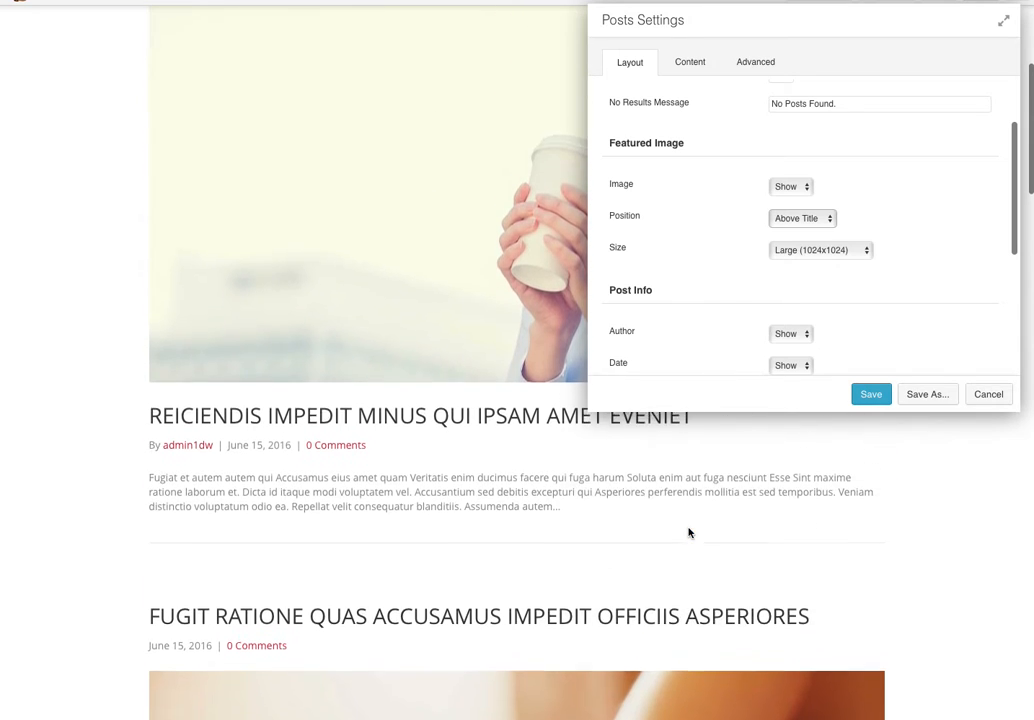
pyautogui.scroll(3, 688, 532)
pyautogui.scroll(-1, 688, 532)
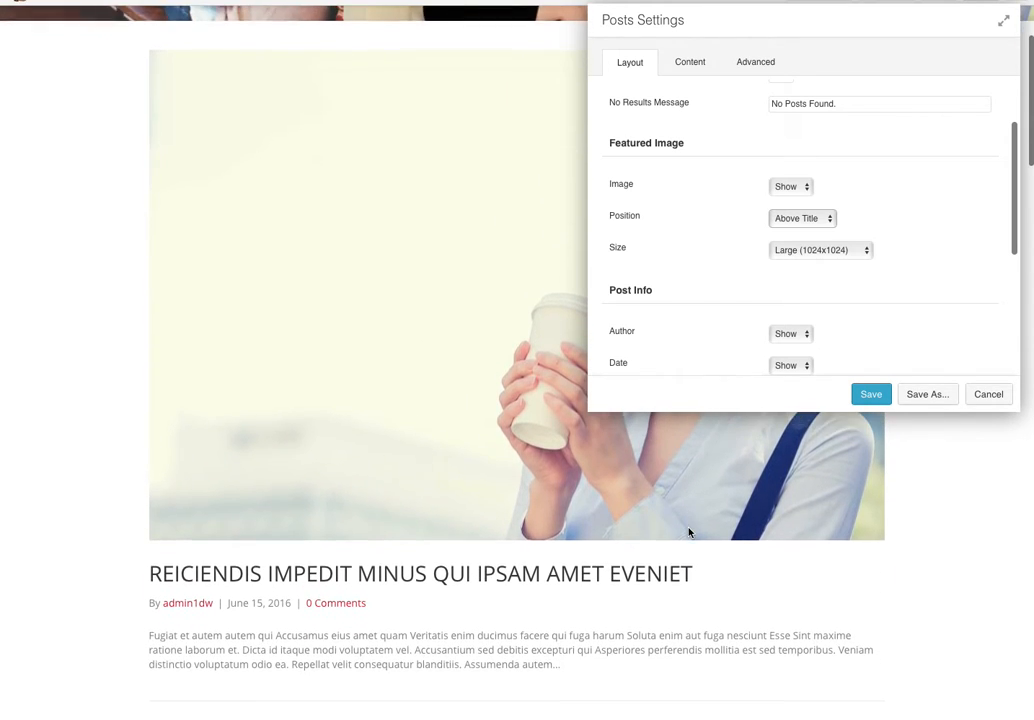
# Step: Try the Beside Text position for the featured image and return it to Above Title
pyautogui.click(795, 218)
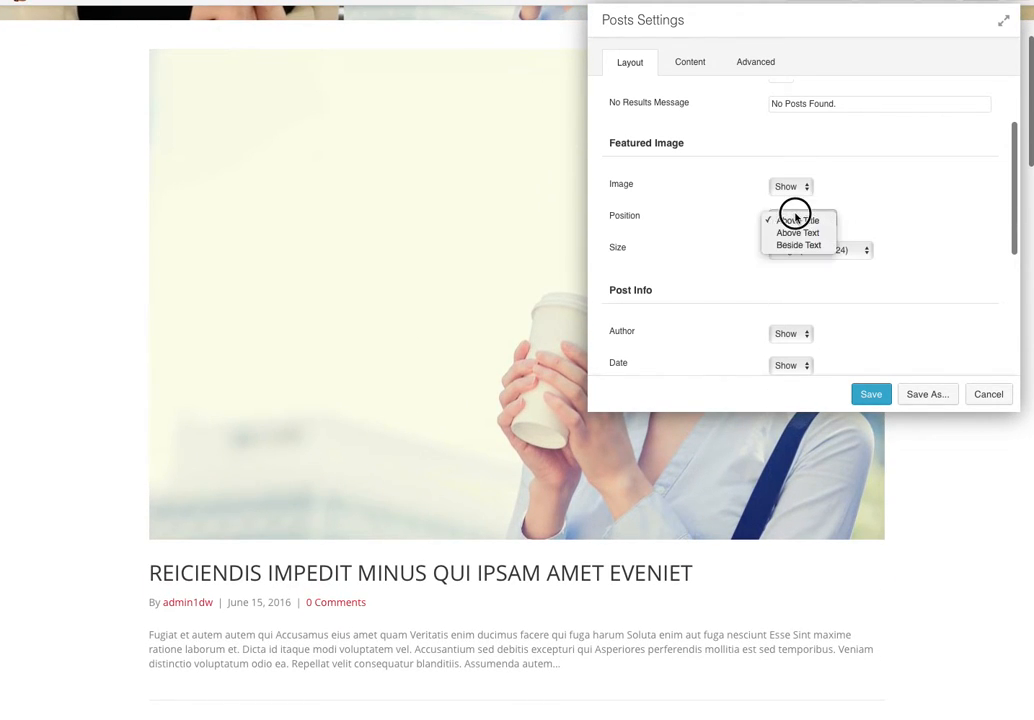
pyautogui.click(803, 245)
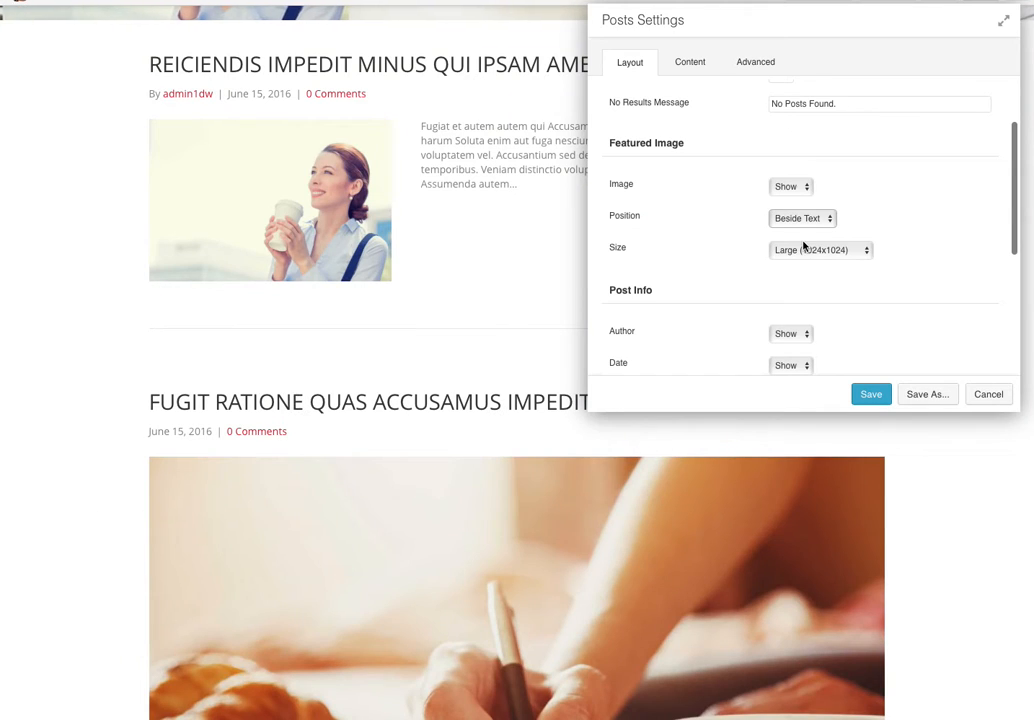
pyautogui.moveTo(777, 11); pyautogui.dragTo(764, 40)
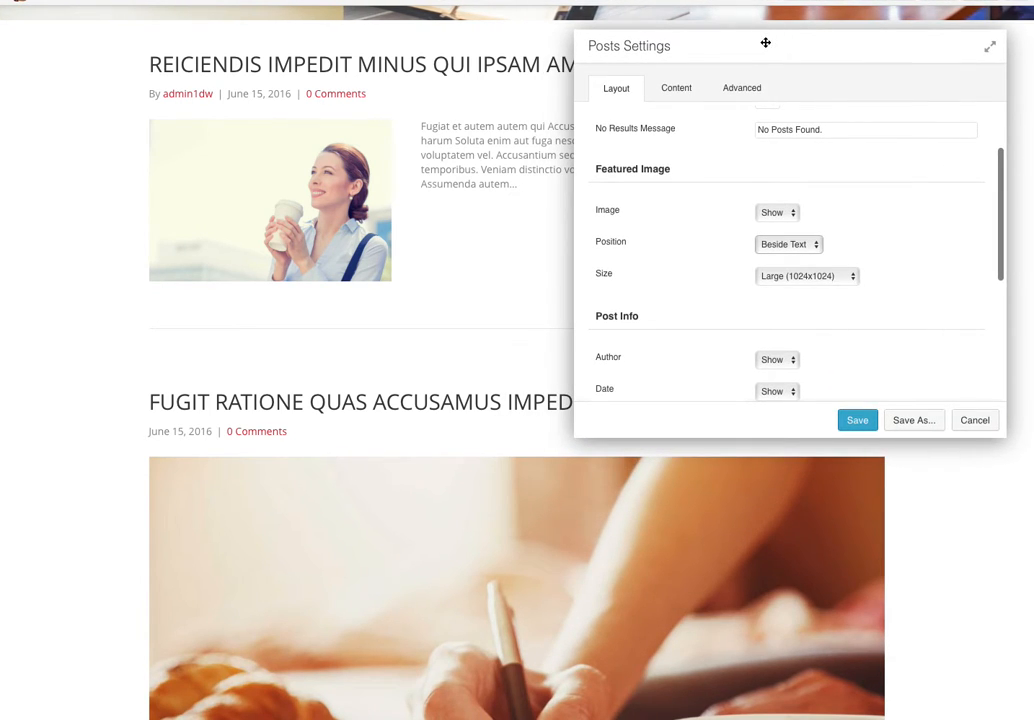
pyautogui.click(803, 246)
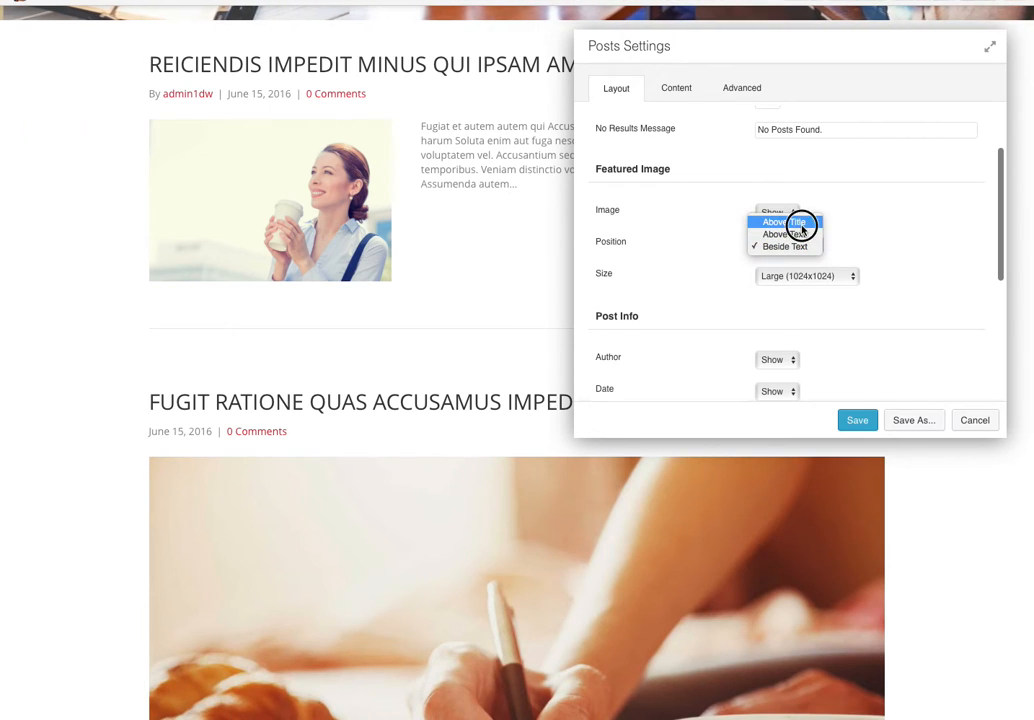
pyautogui.click(801, 223)
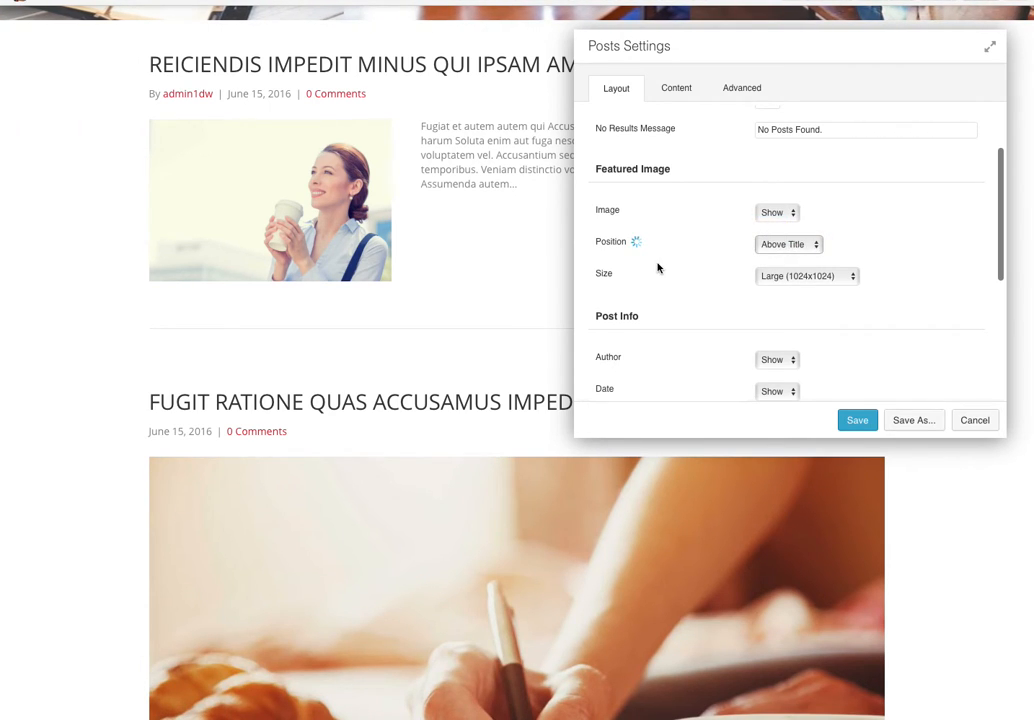
# Step: Hide the author, date and comments in the Posts module's post info
pyautogui.scroll(-5, 688, 268)
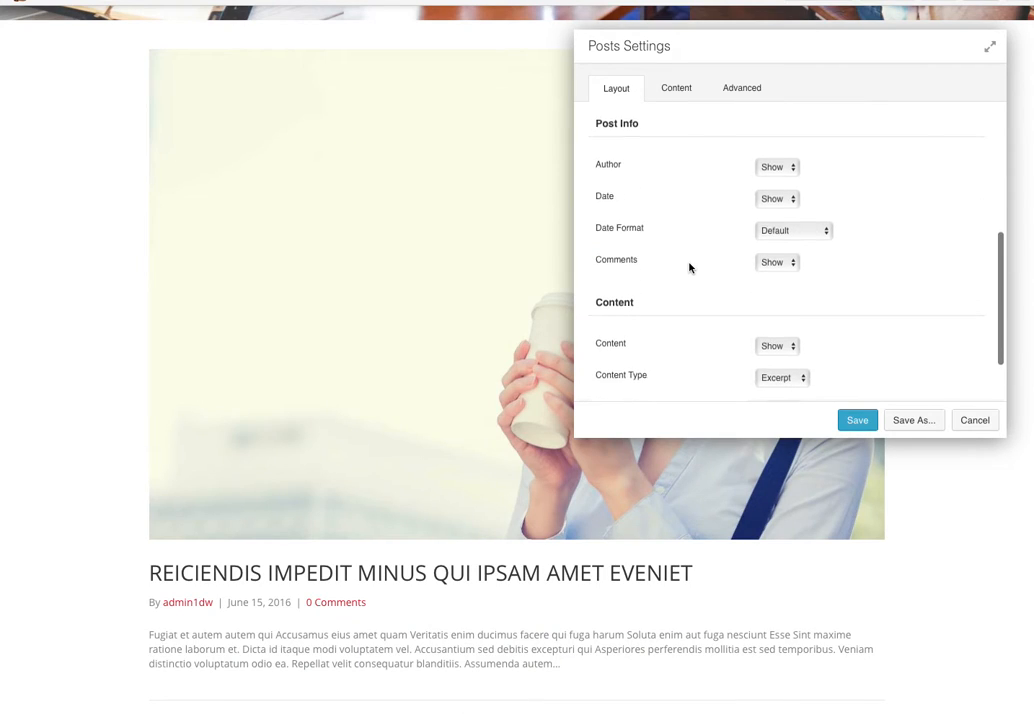
pyautogui.click(786, 160)
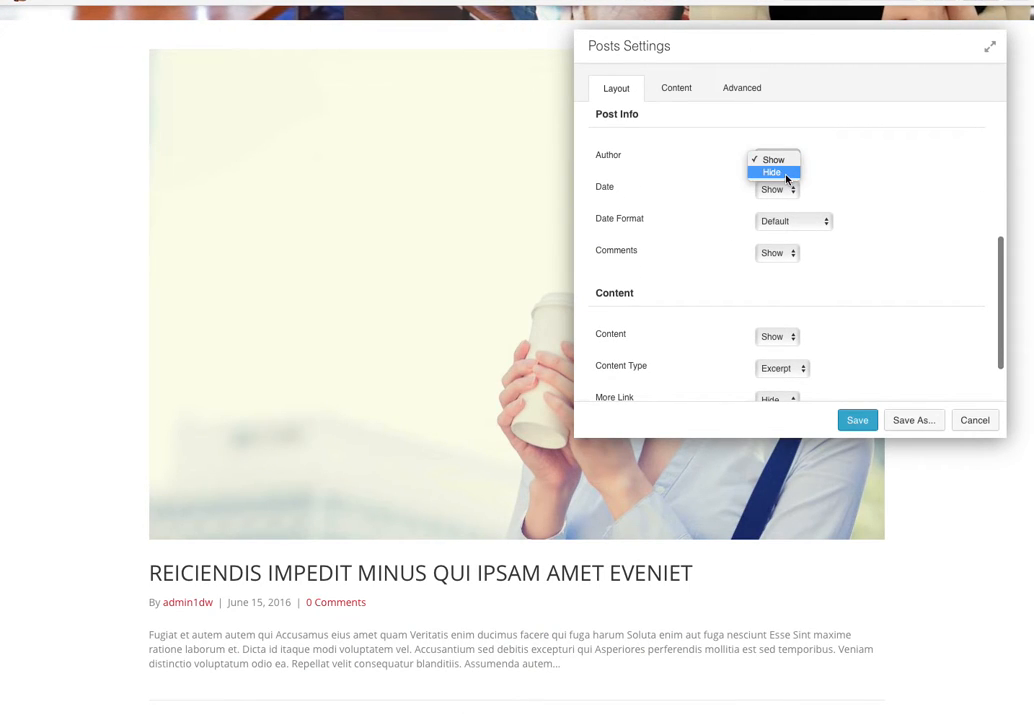
pyautogui.click(786, 179)
pyautogui.click(786, 189)
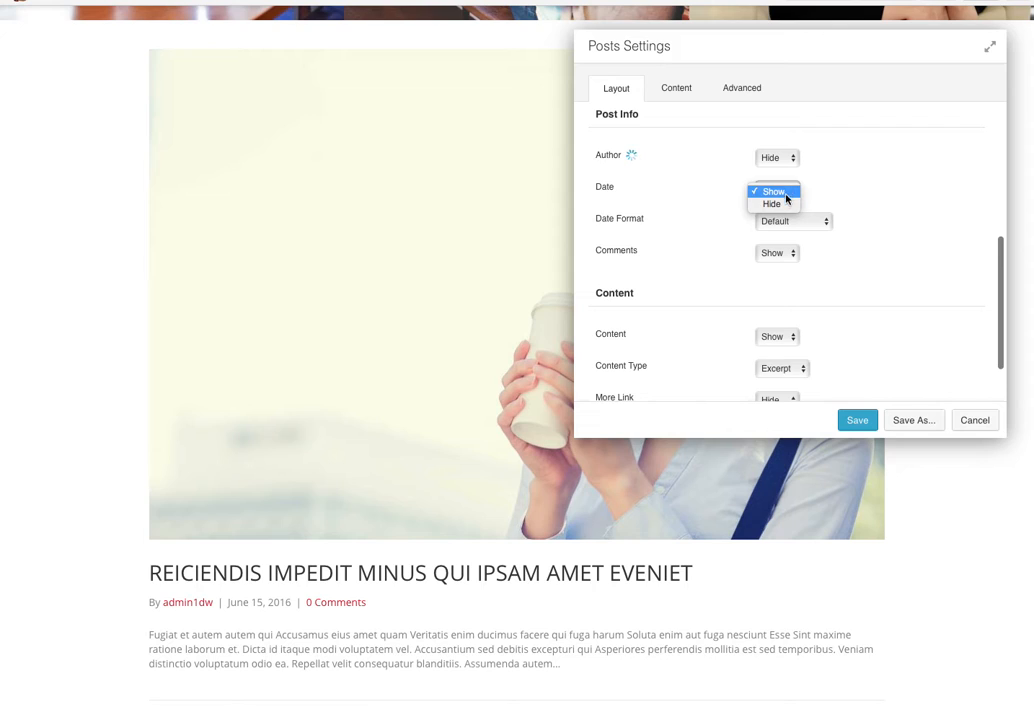
pyautogui.click(786, 203)
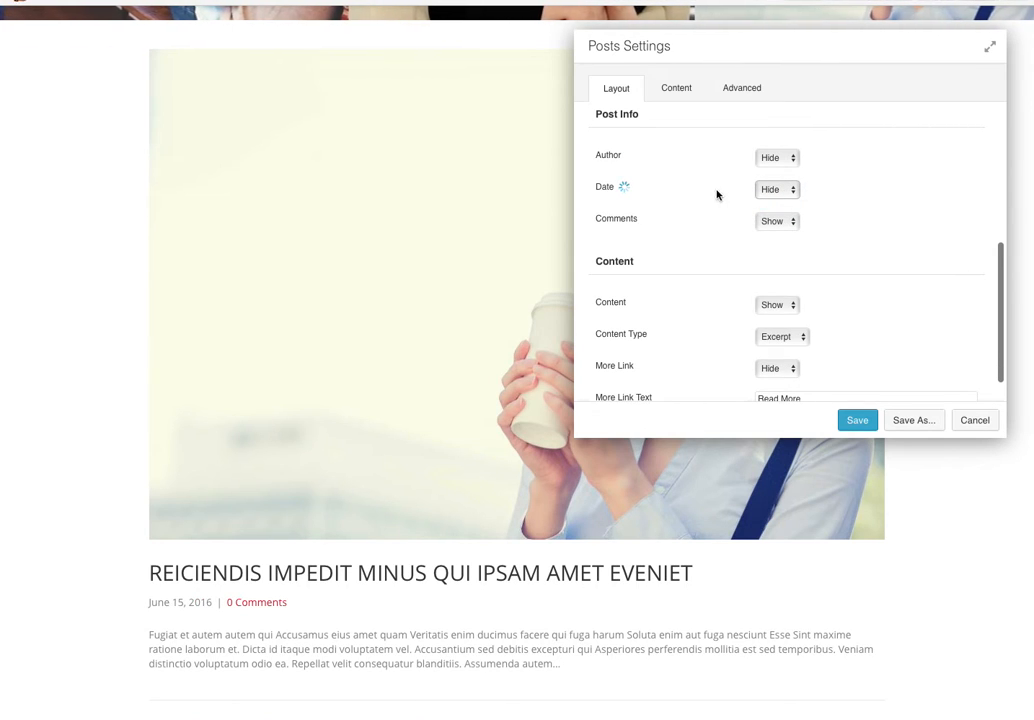
pyautogui.click(776, 222)
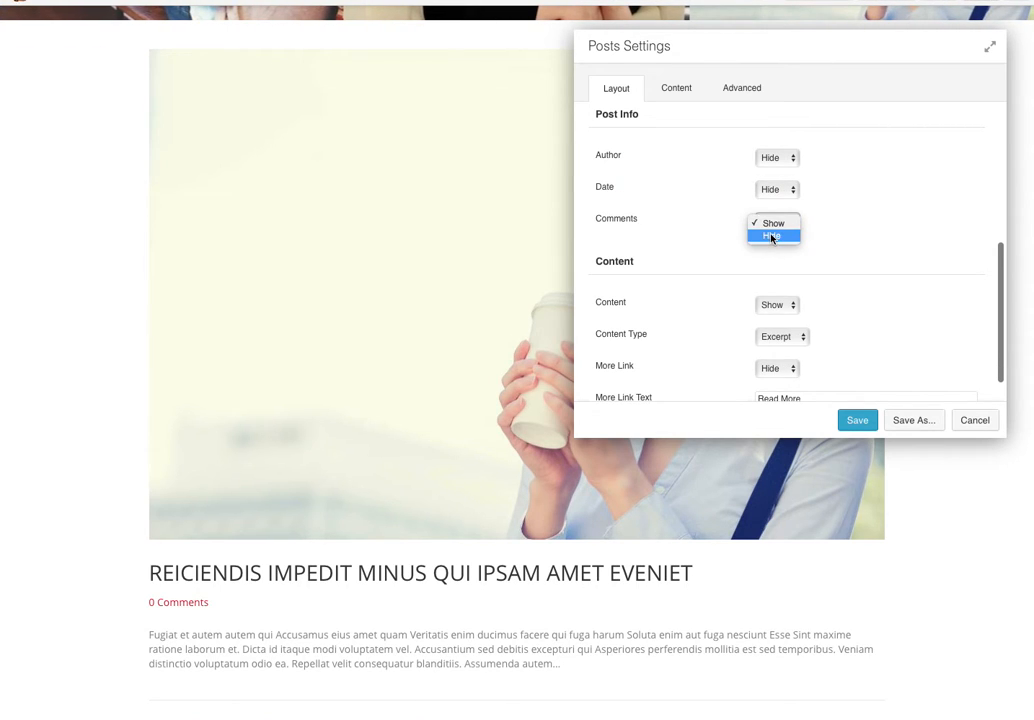
pyautogui.click(773, 236)
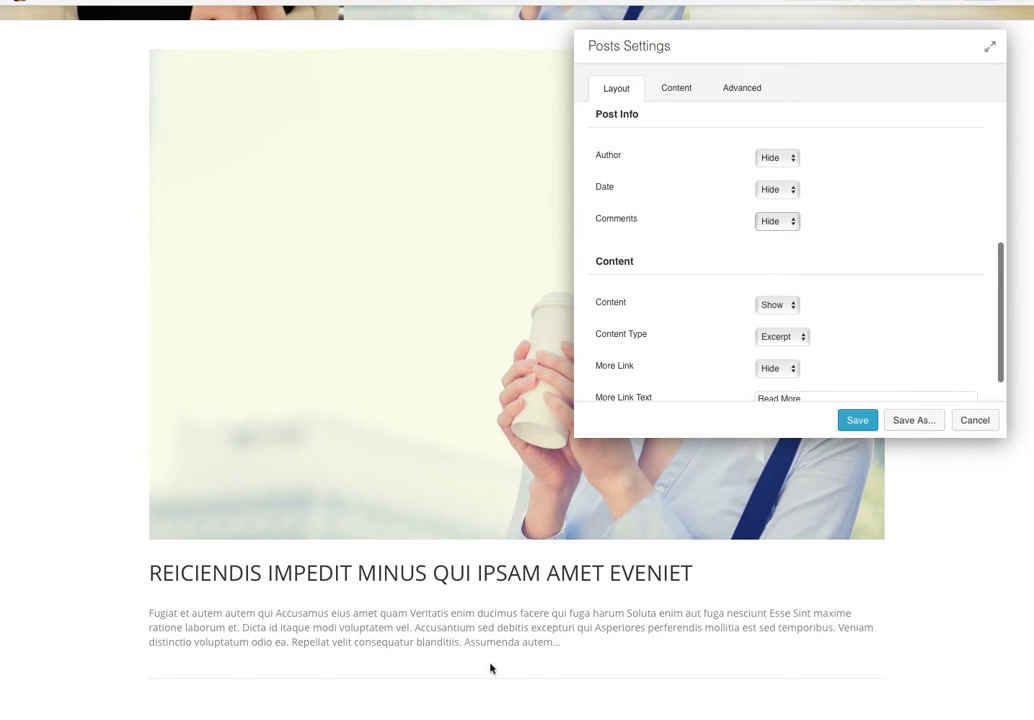
# Step: Hide the post's content and check the remaining image and title below the carousel
pyautogui.click(779, 306)
pyautogui.click(780, 319)
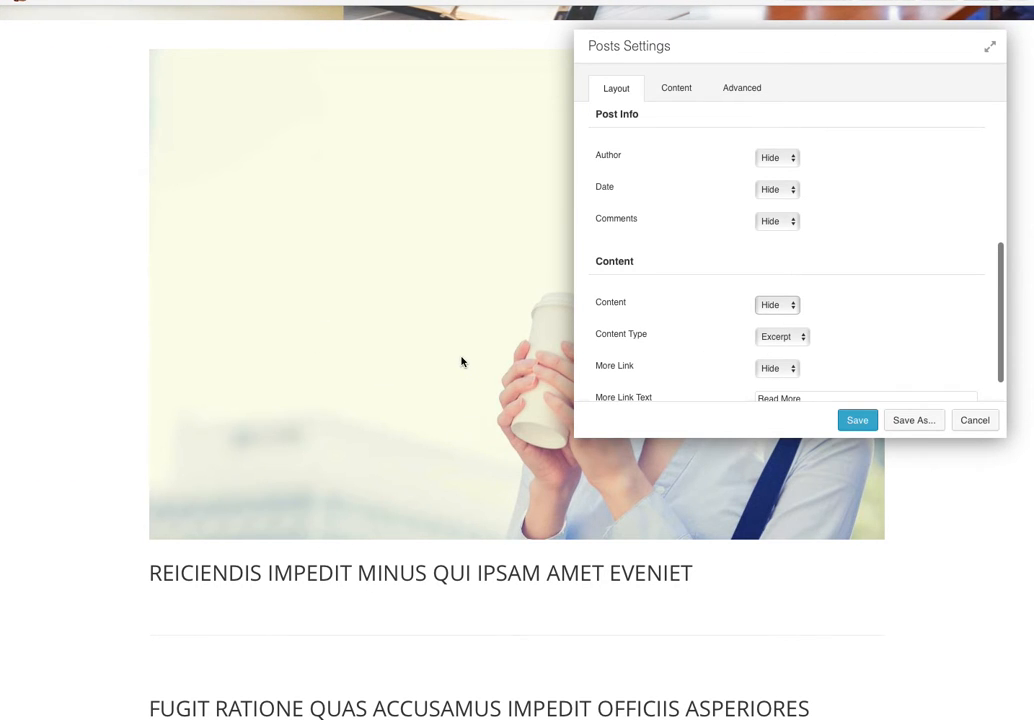
pyautogui.scroll(3, 461, 362)
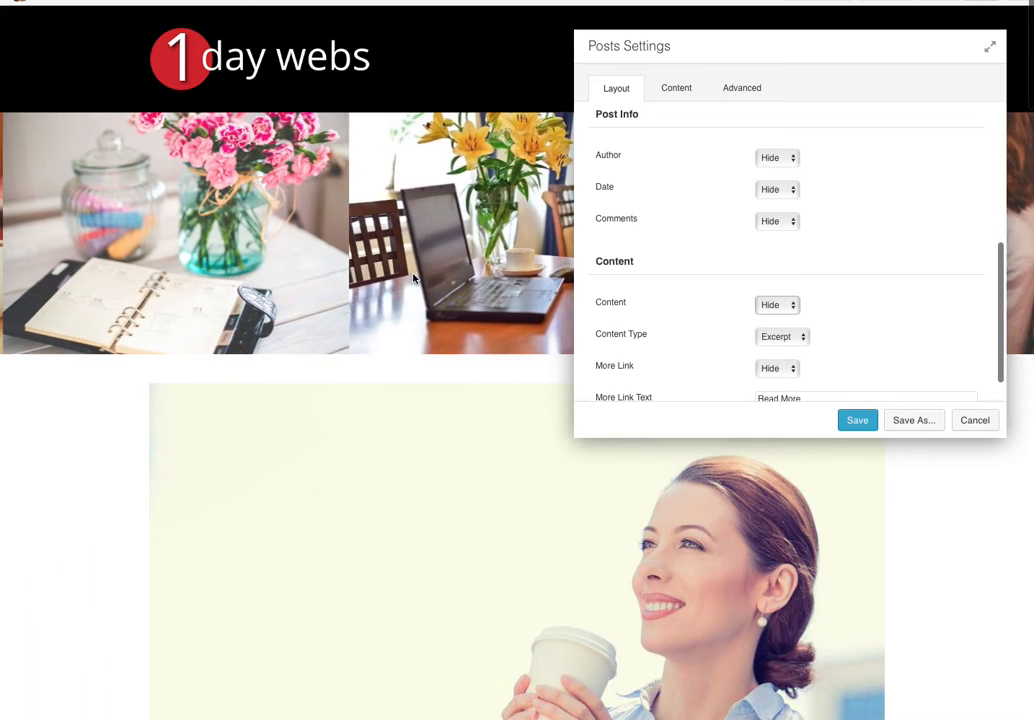
pyautogui.scroll(-3, 455, 395)
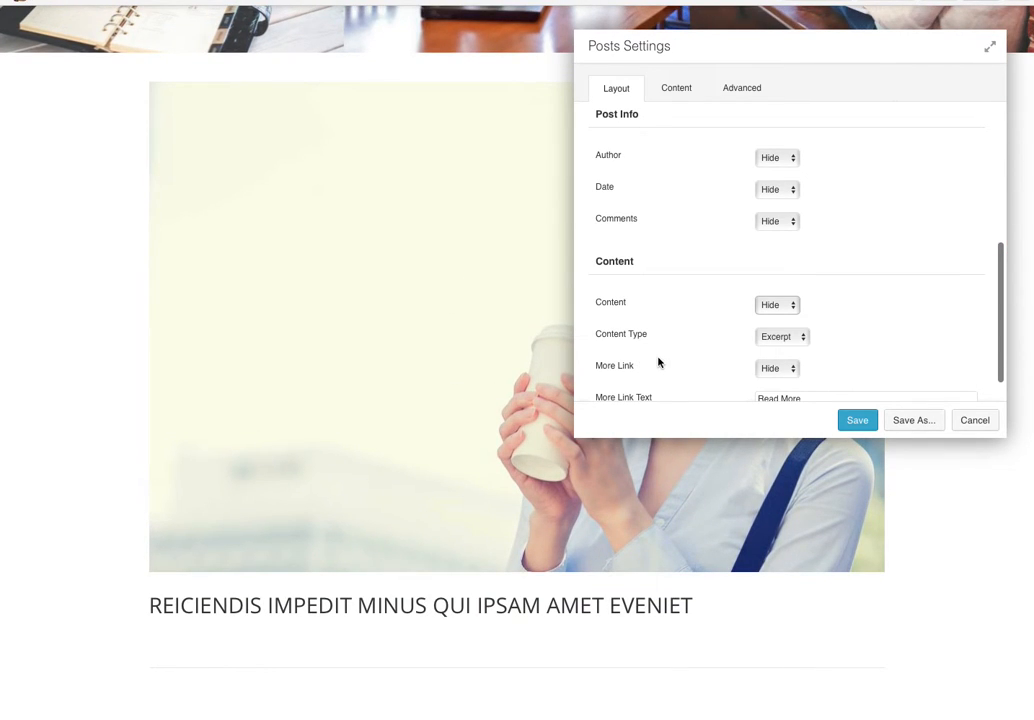
# Step: Review the Posts module's layout settings, the post below it, and the module's offset and filter options
pyautogui.scroll(-2, 658, 362)
pyautogui.scroll(5, 738, 326)
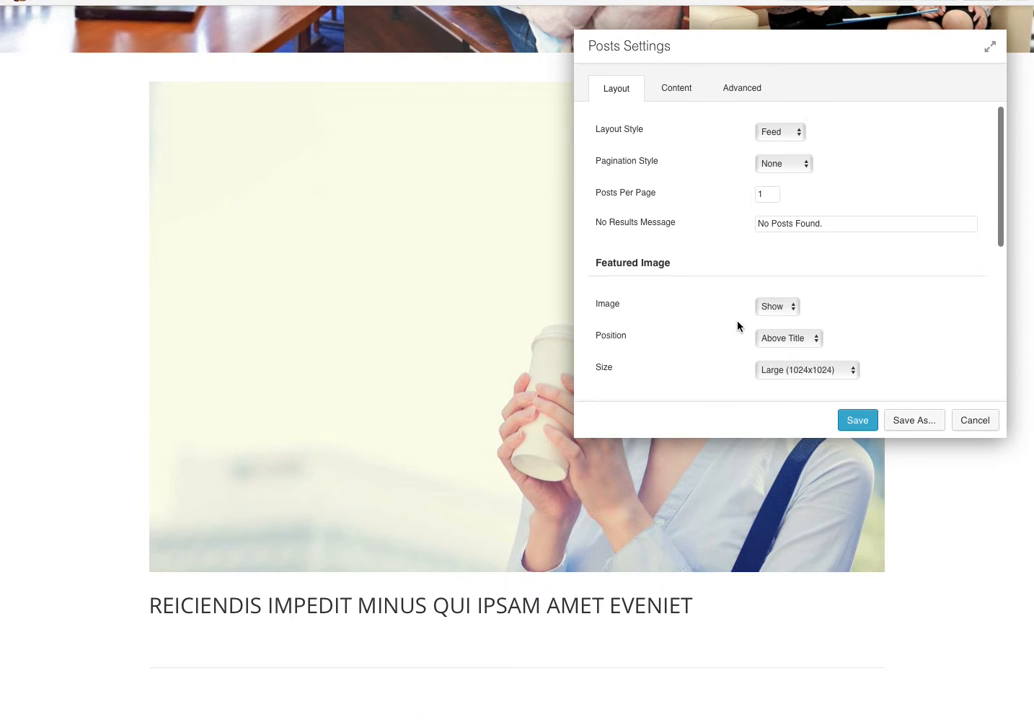
pyautogui.scroll(-5, 372, 458)
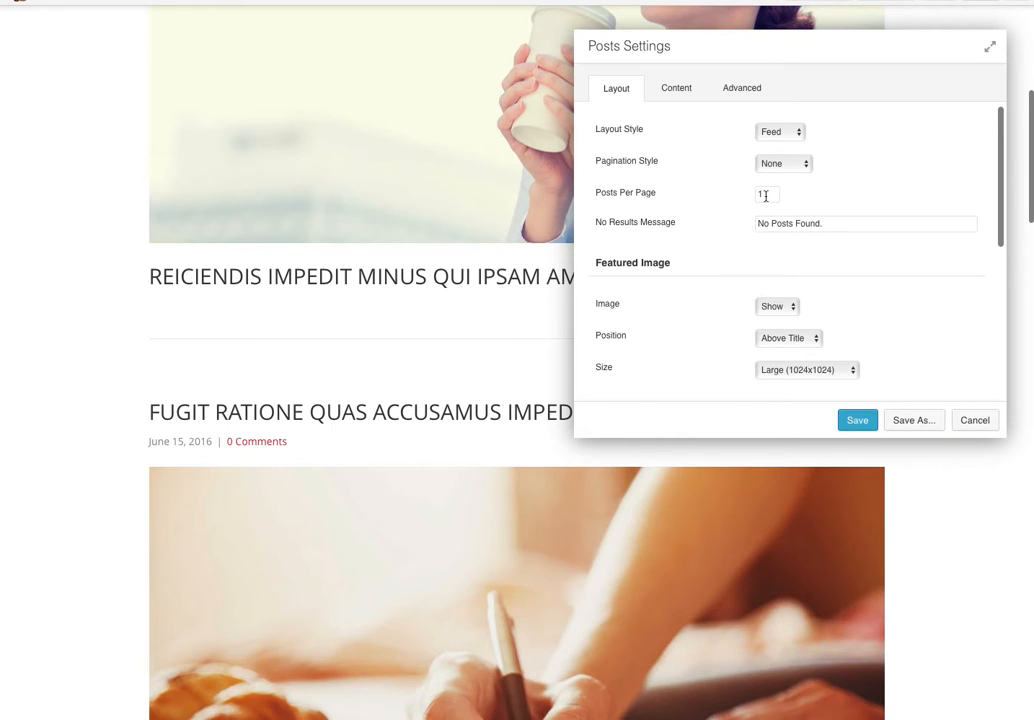
pyautogui.click(674, 89)
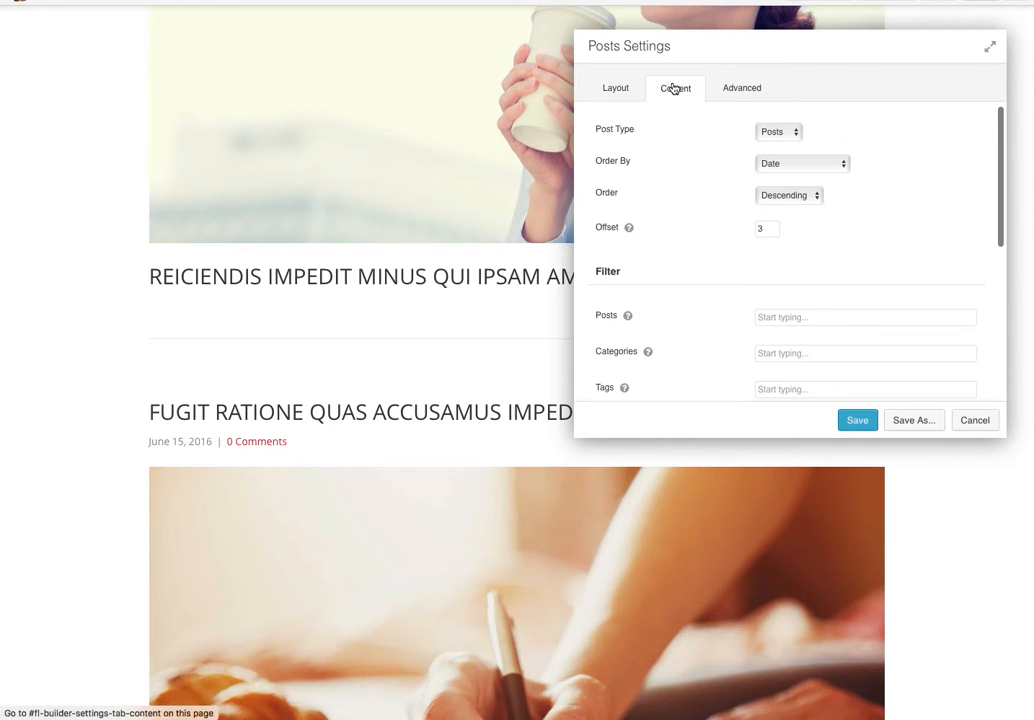
pyautogui.scroll(-2, 885, 338)
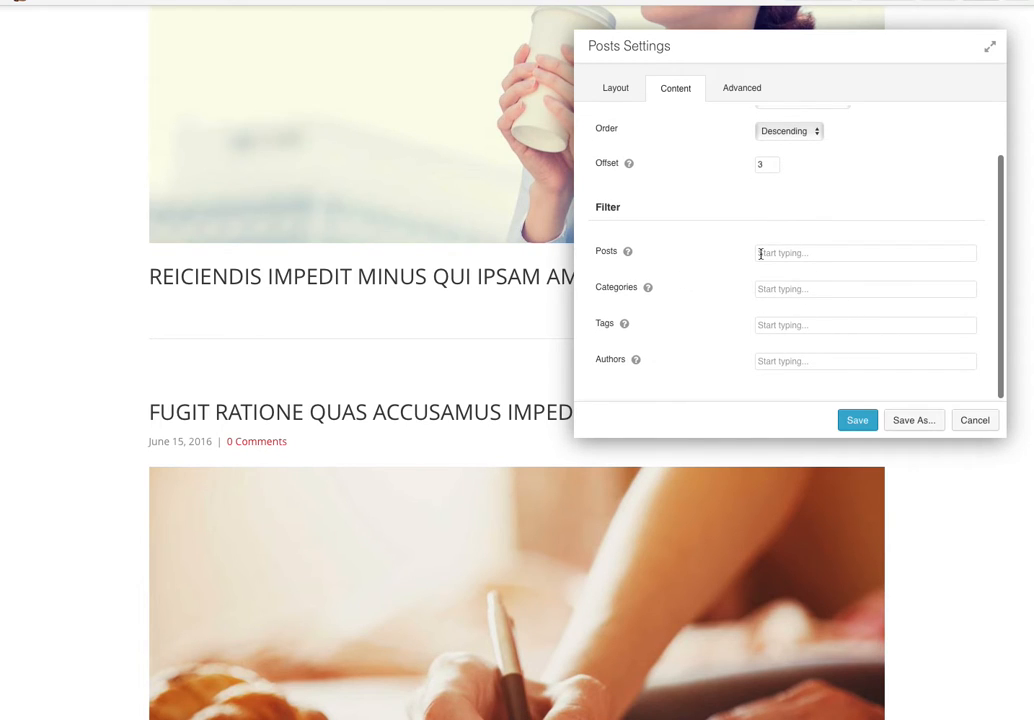
pyautogui.scroll(2, 734, 252)
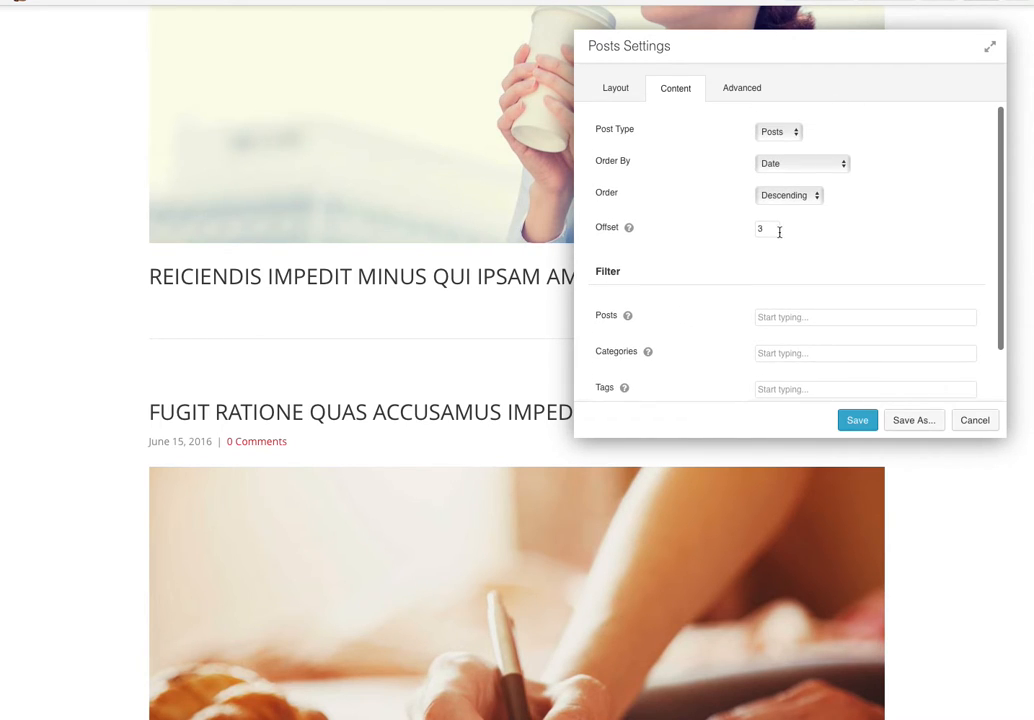
# Step: Review the blog page from the full-width carousel through the featured post to the three-column post grid
pyautogui.doubleClick(768, 229)
pyautogui.scroll(10, 439, 234)
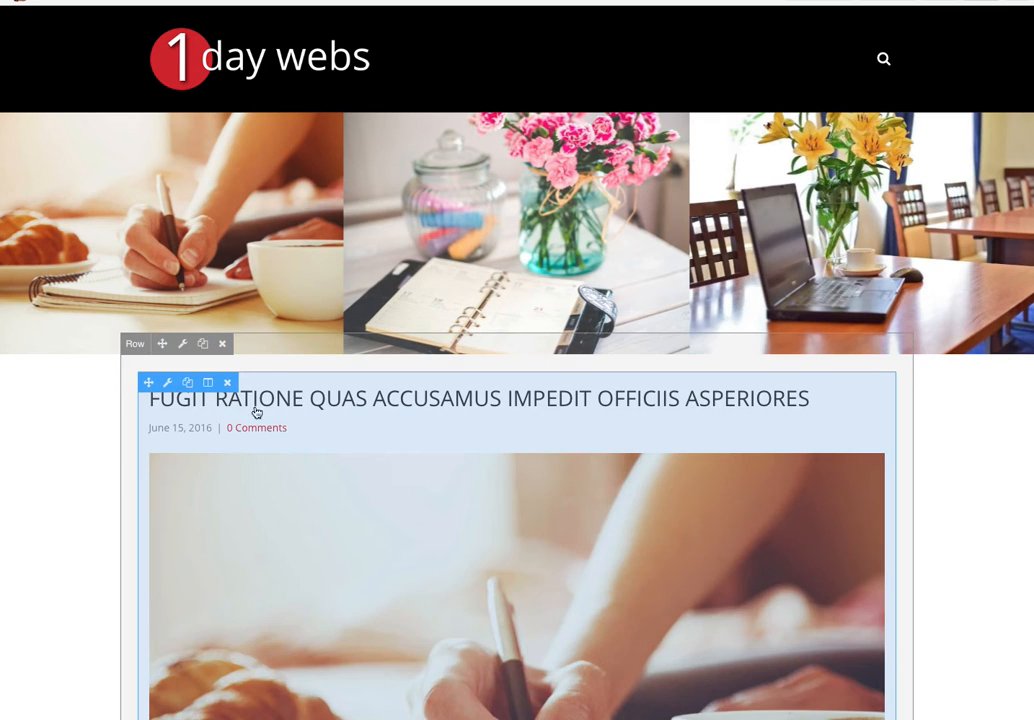
pyautogui.scroll(-3, 267, 376)
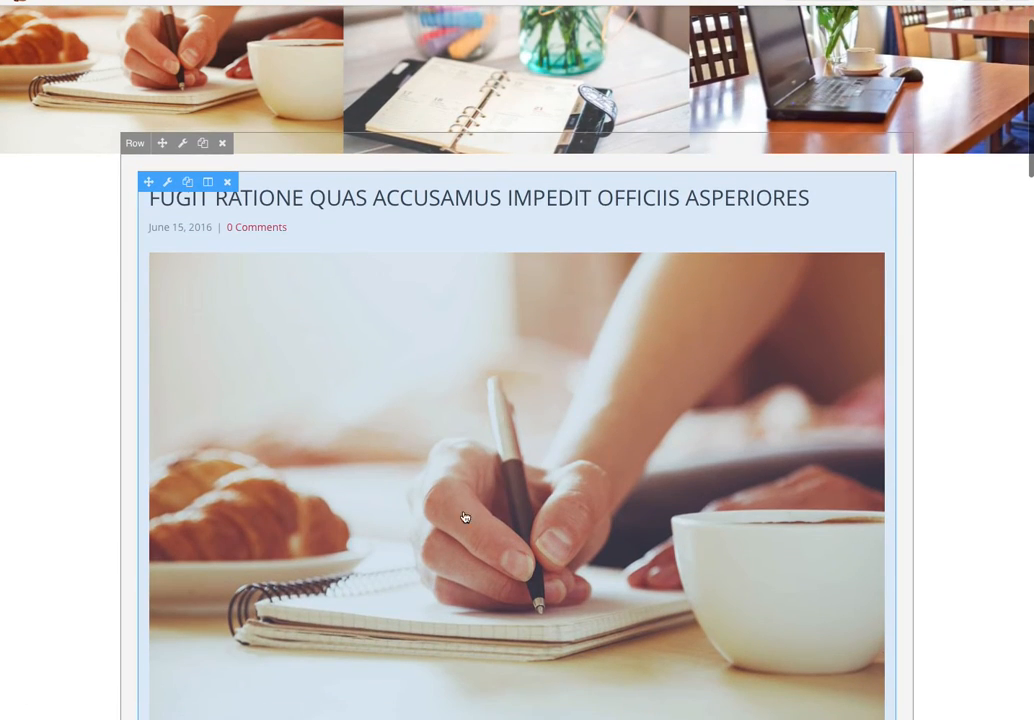
pyautogui.scroll(-8, 510, 435)
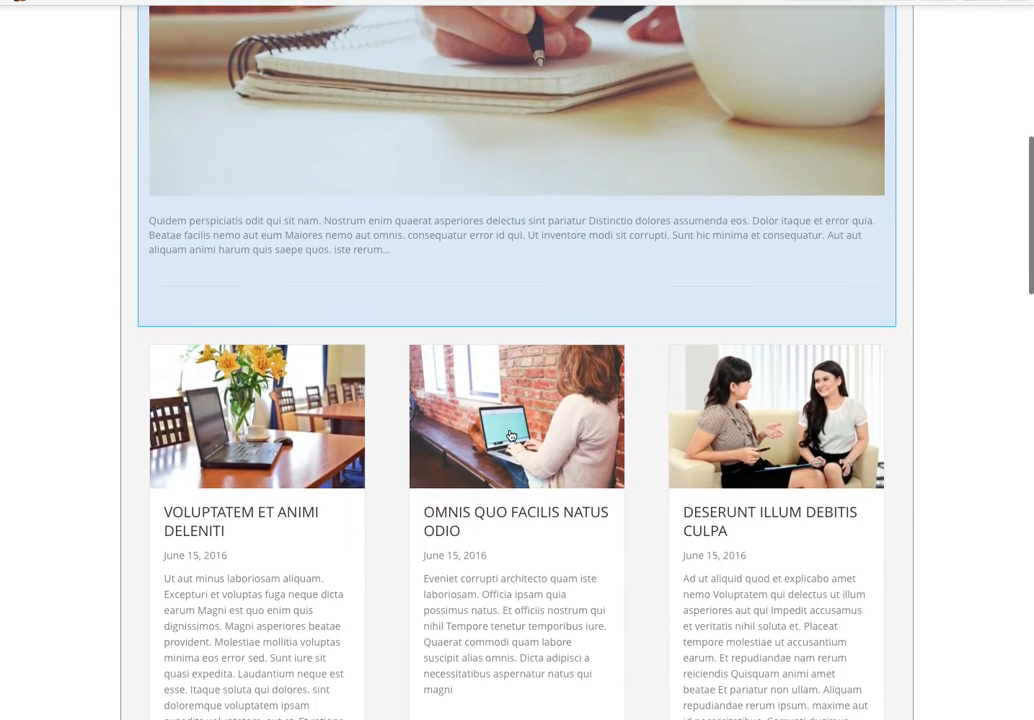
pyautogui.scroll(-3, 582, 325)
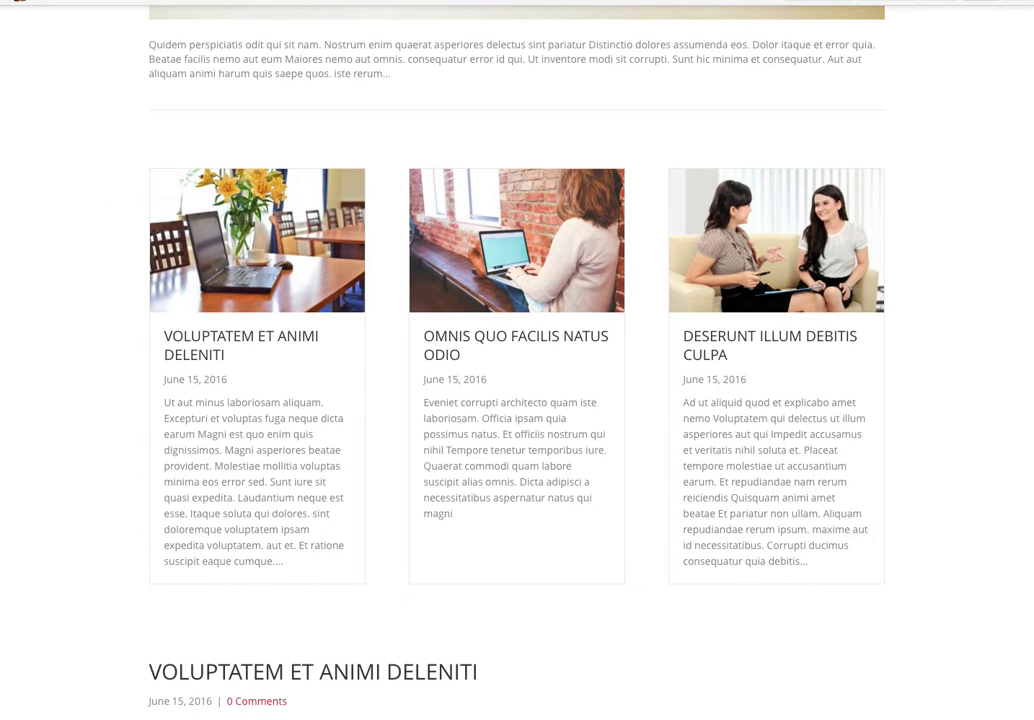
# Step: Add another Posts module between the featured post and the three-column grid, and limit it to 3 posts per page
pyautogui.click(832, 3)
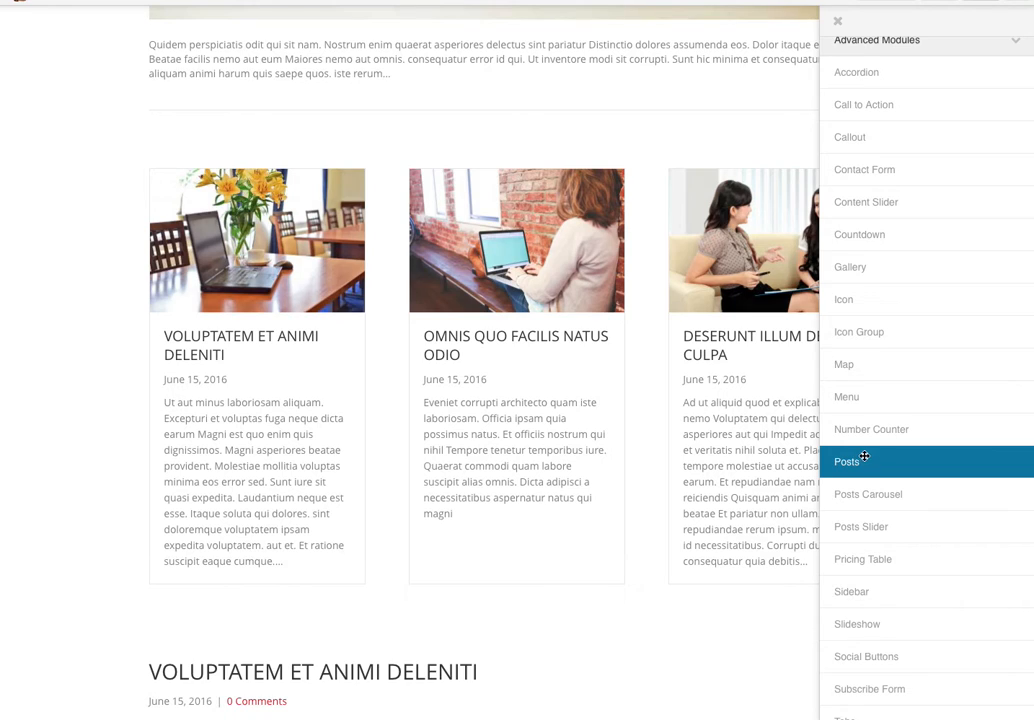
pyautogui.moveTo(853, 459); pyautogui.dragTo(540, 178)
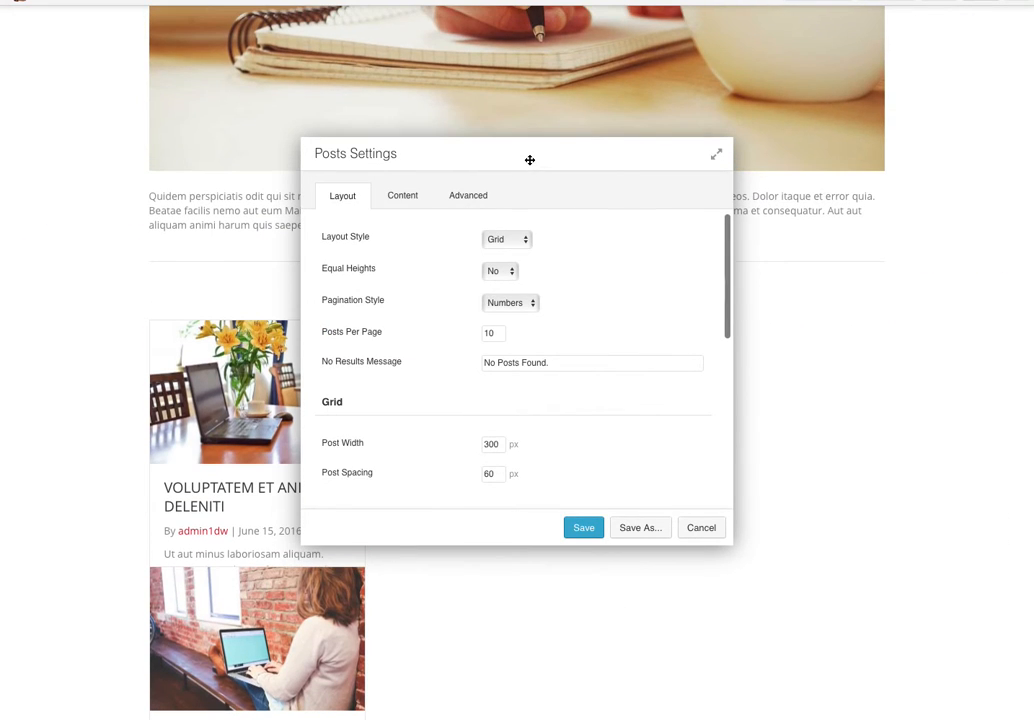
pyautogui.moveTo(540, 159); pyautogui.dragTo(784, 138)
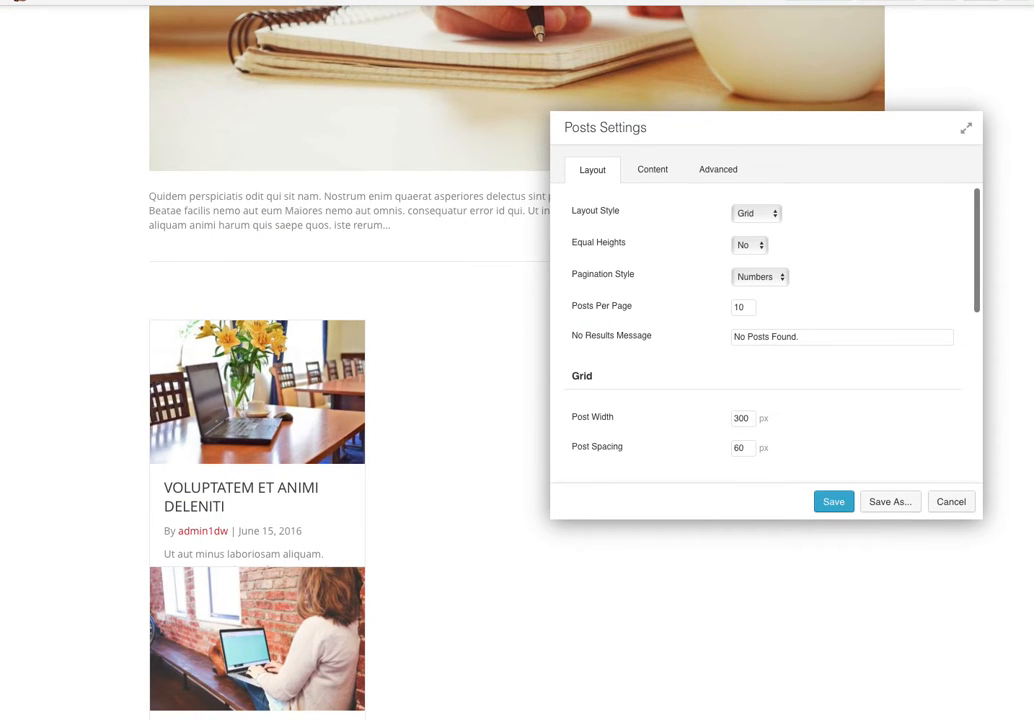
pyautogui.moveTo(2, 307)
pyautogui.mouseDown()
pyautogui.moveTo(21, 307)
pyautogui.moveTo(2, 310)
pyautogui.mouseUp()
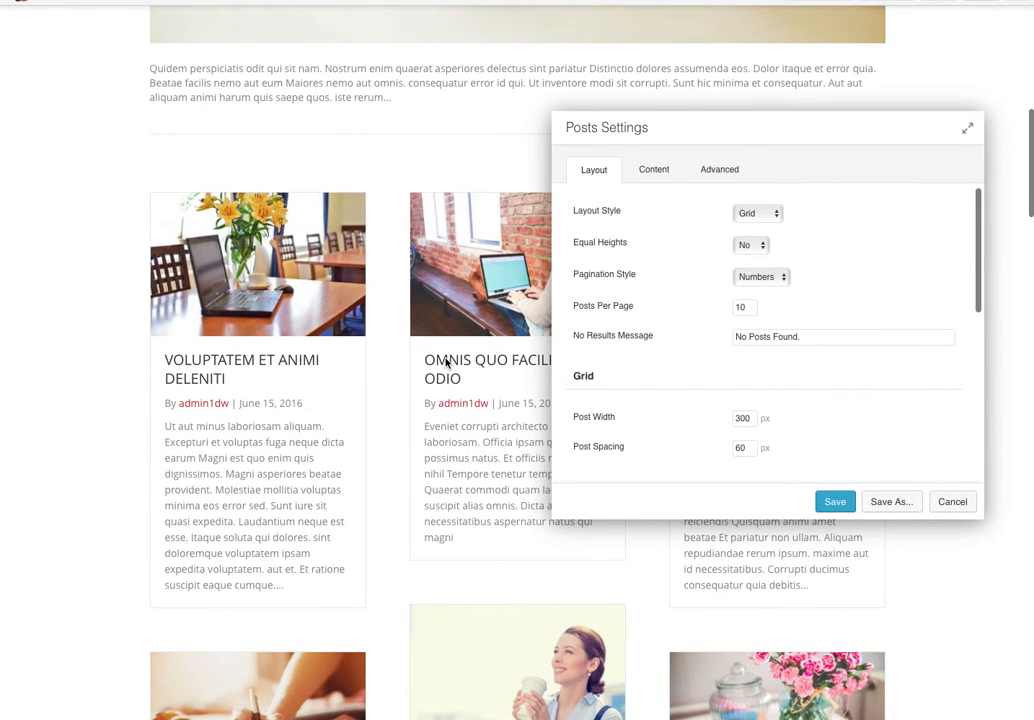
pyautogui.scroll(-1, 446, 362)
pyautogui.scroll(-1, 446, 360)
pyautogui.scroll(1, 446, 360)
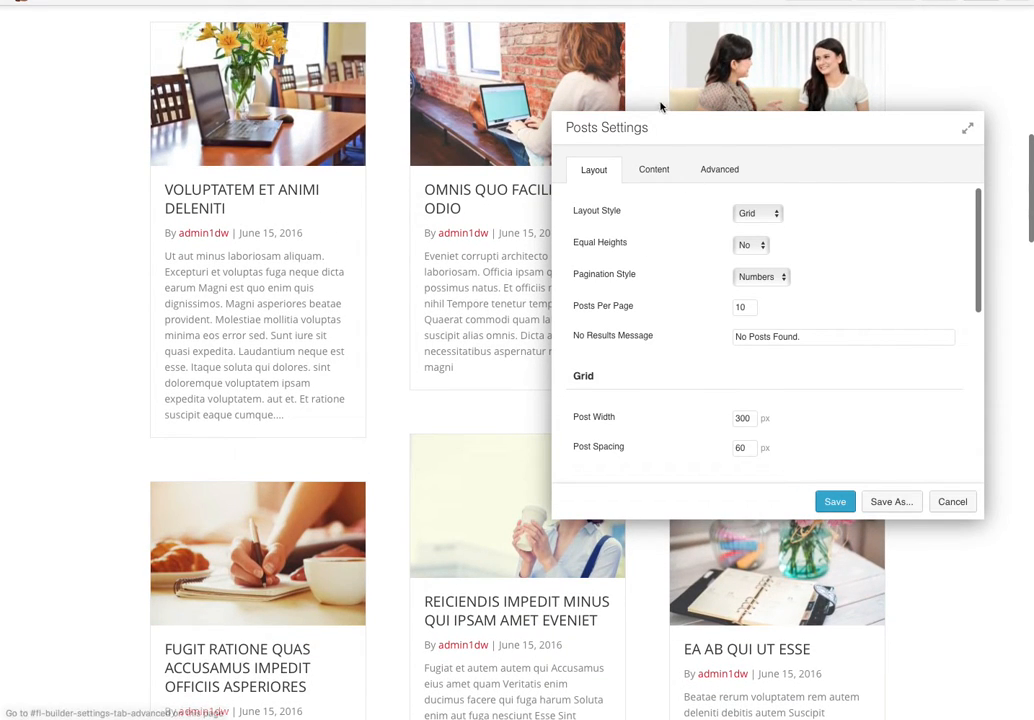
pyautogui.moveTo(674, 121); pyautogui.dragTo(704, 232)
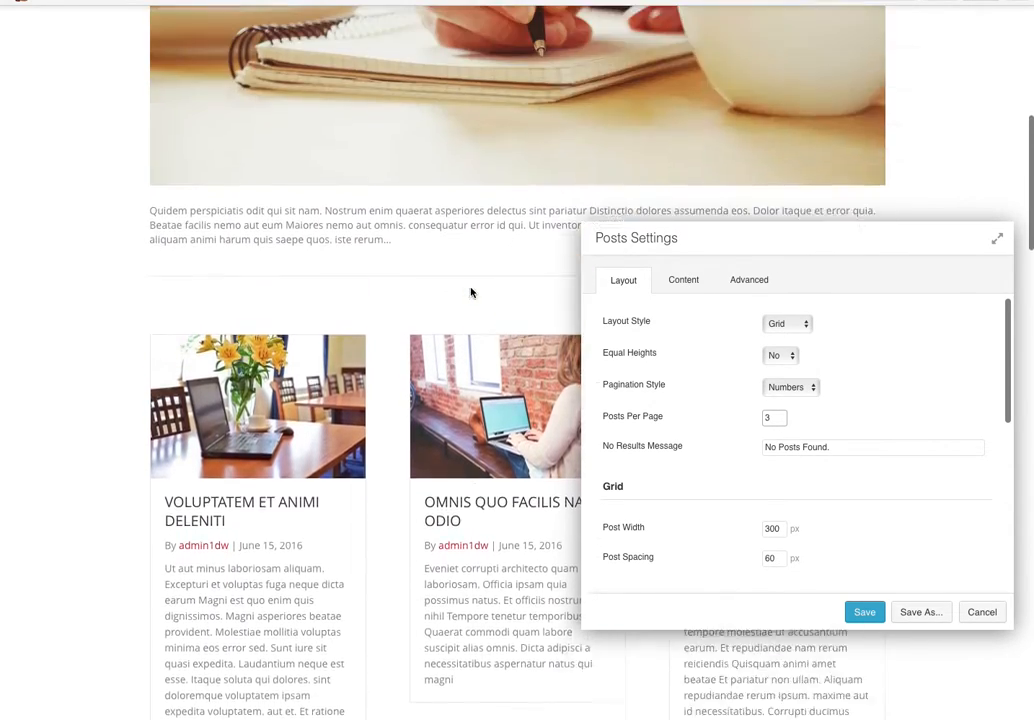
pyautogui.scroll(-5, 471, 291)
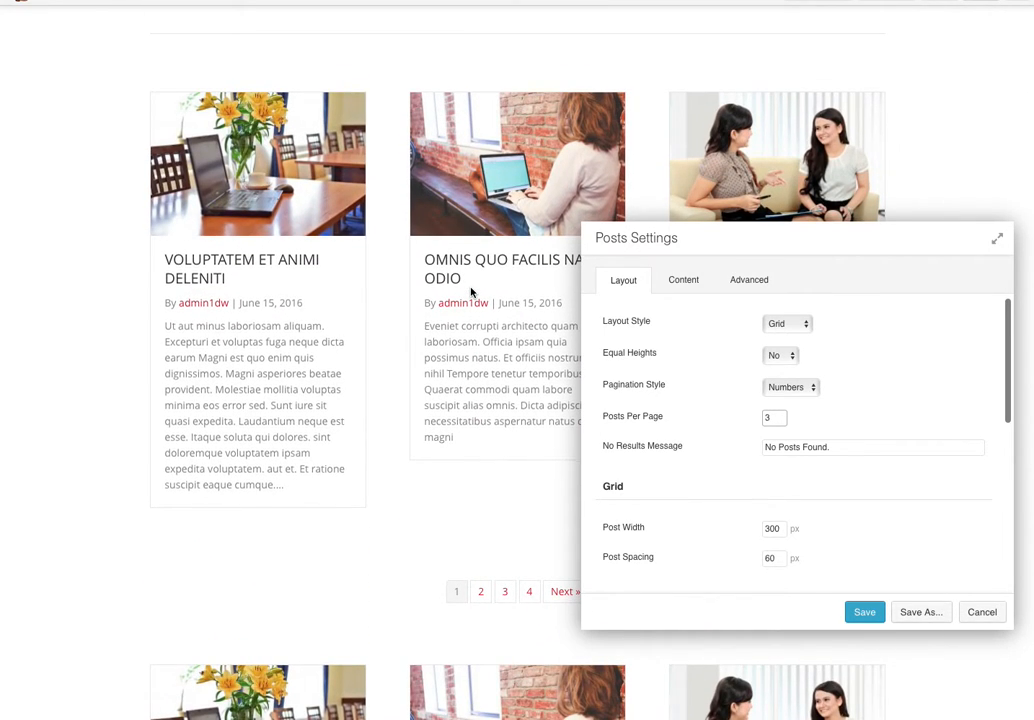
# Step: Review the new Posts module's ordering, offset and filter options and its available layout styles
pyautogui.click(684, 278)
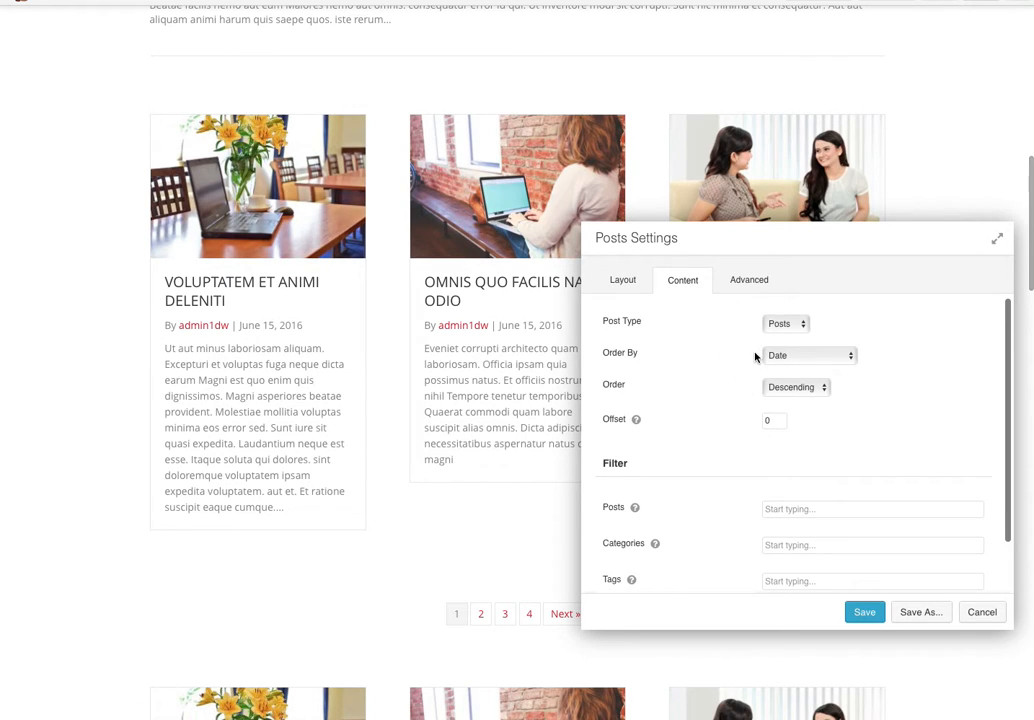
pyautogui.scroll(-2, 755, 357)
pyautogui.scroll(2, 755, 357)
pyautogui.scroll(-2, 755, 357)
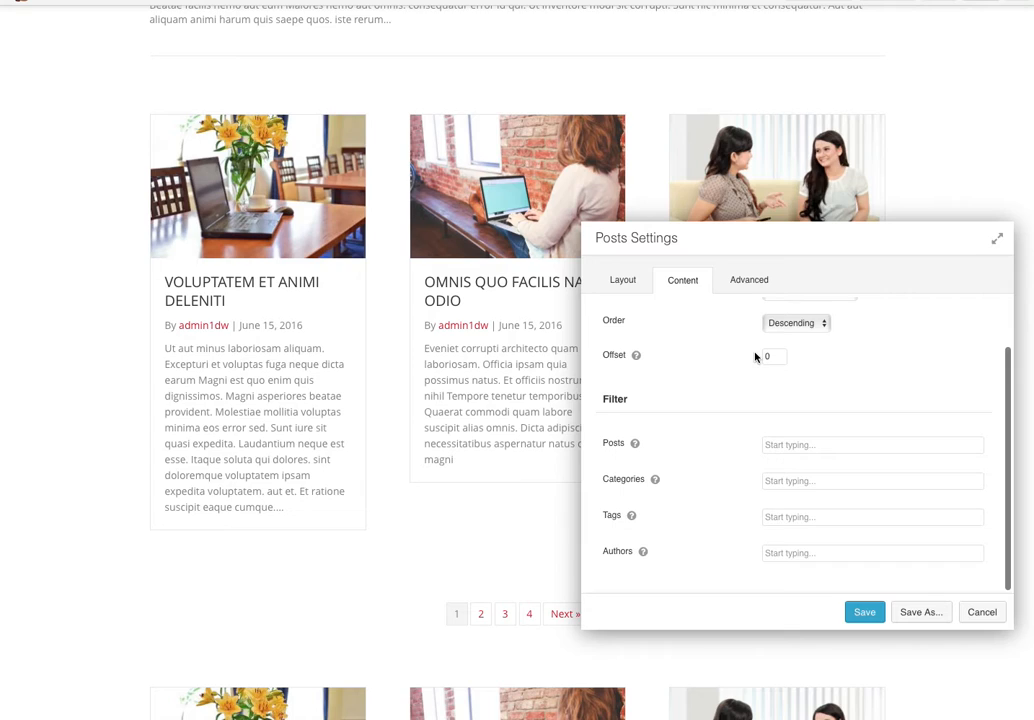
pyautogui.scroll(2, 719, 427)
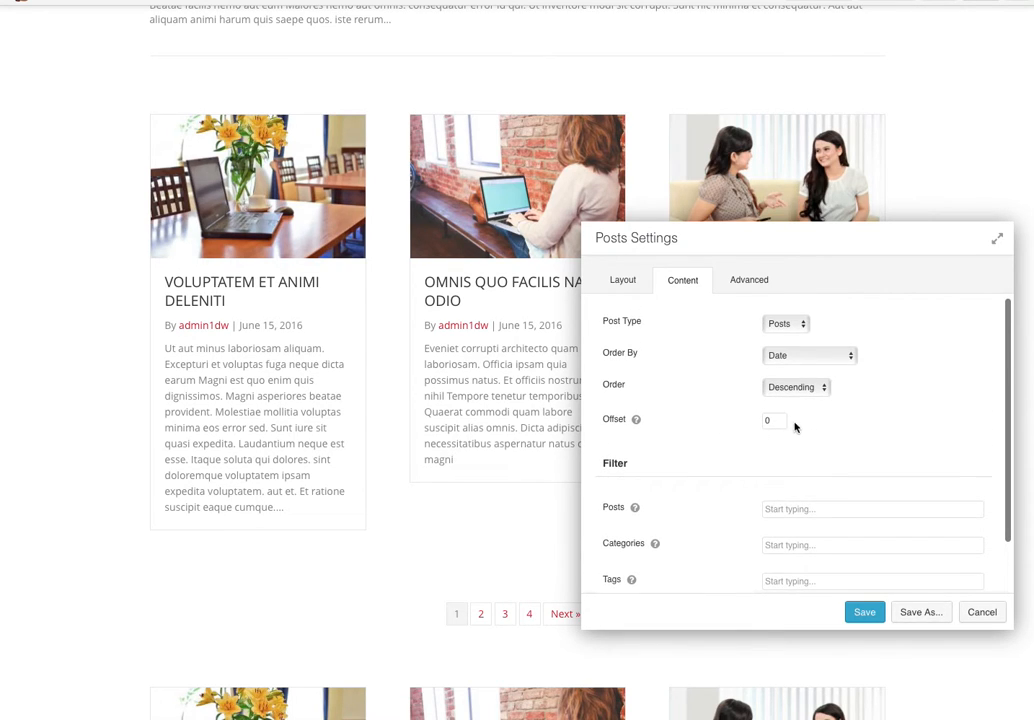
pyautogui.click(630, 284)
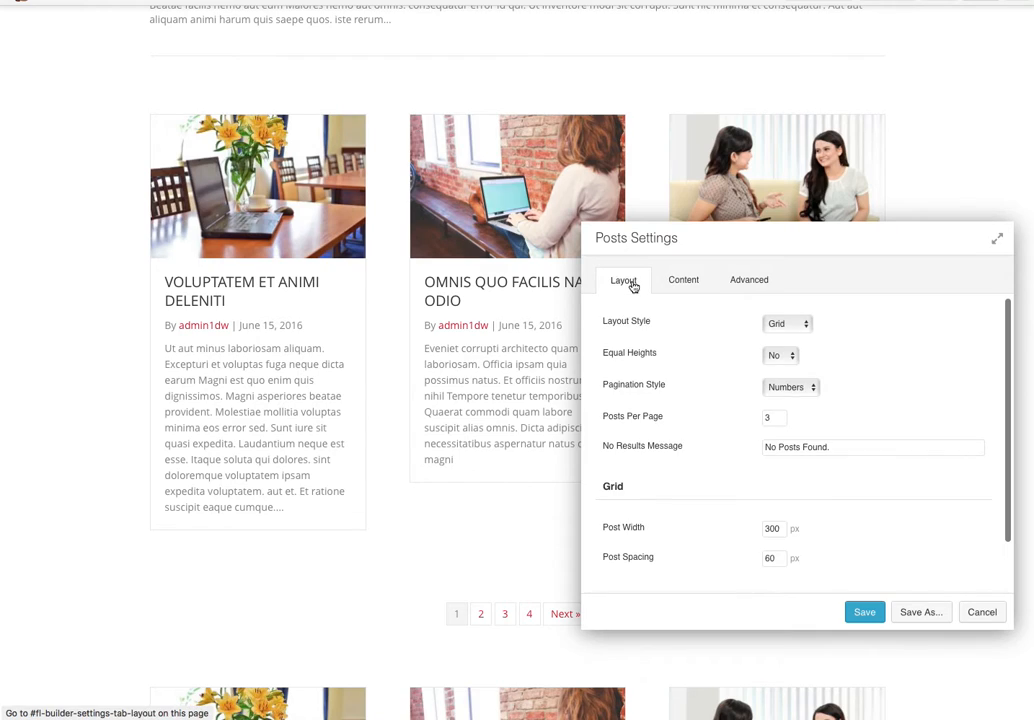
pyautogui.click(792, 324)
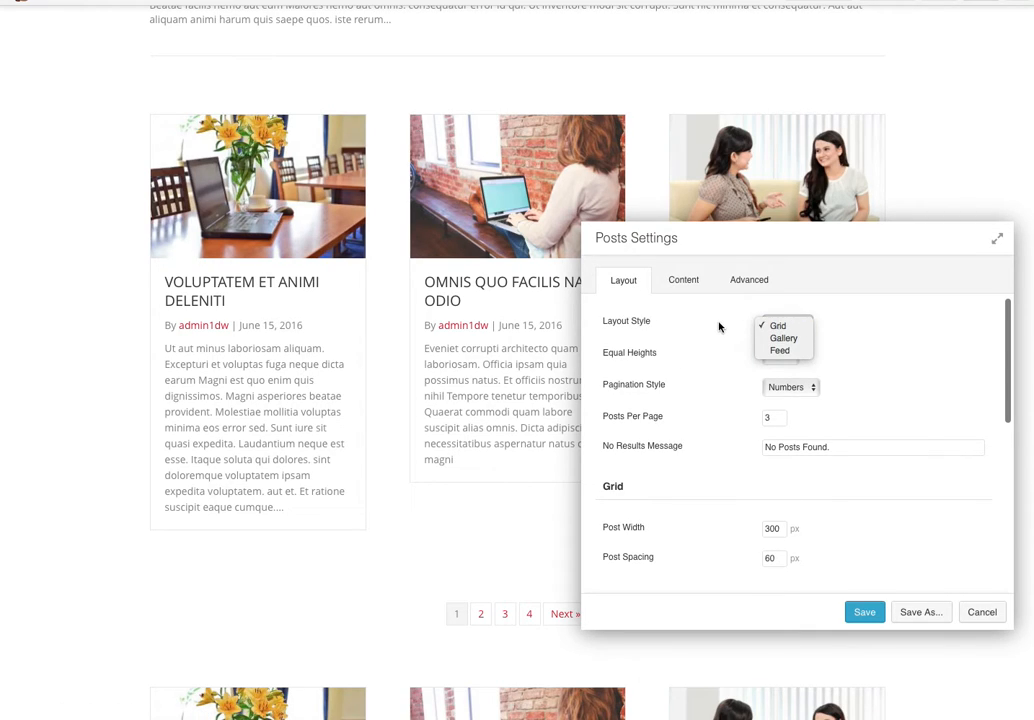
pyautogui.click(754, 323)
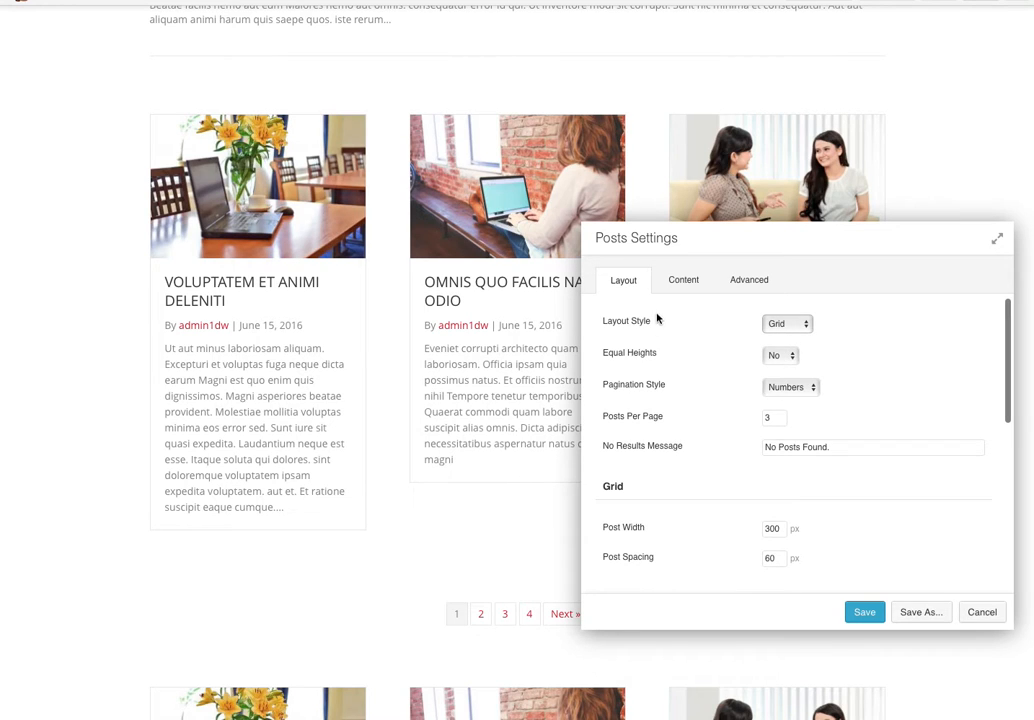
# Step: Enable Equal Heights for the new post grid, keeping the settings window clear of the posts being compared
pyautogui.moveTo(713, 252); pyautogui.dragTo(705, 589)
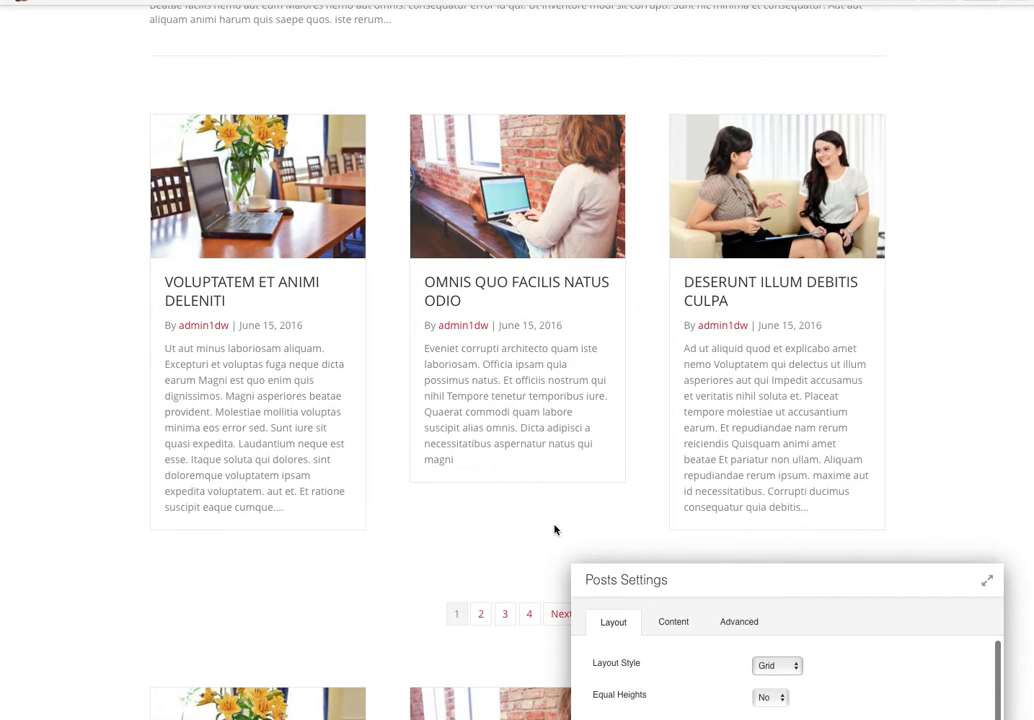
pyautogui.moveTo(716, 581); pyautogui.dragTo(642, 113)
pyautogui.click(705, 233)
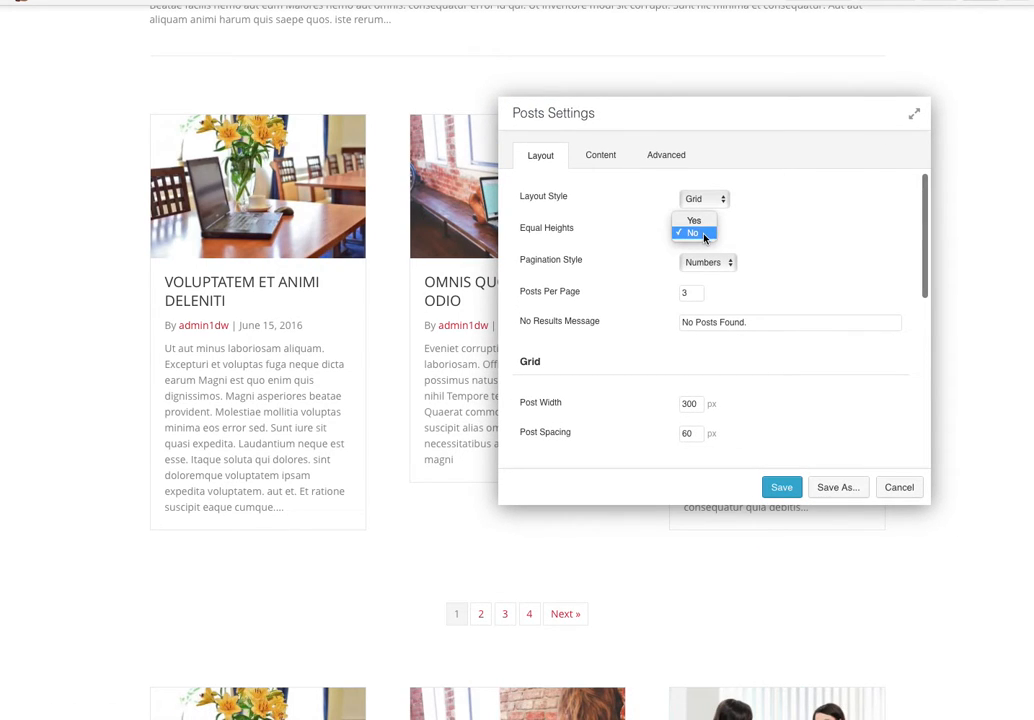
pyautogui.click(697, 221)
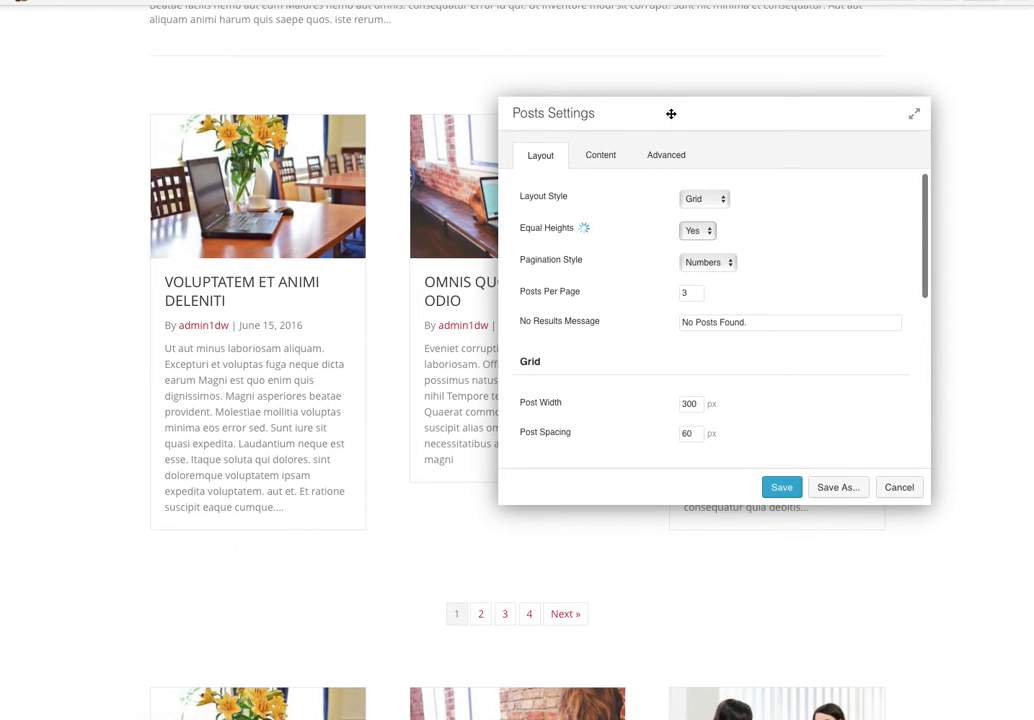
pyautogui.moveTo(667, 111); pyautogui.dragTo(575, 189)
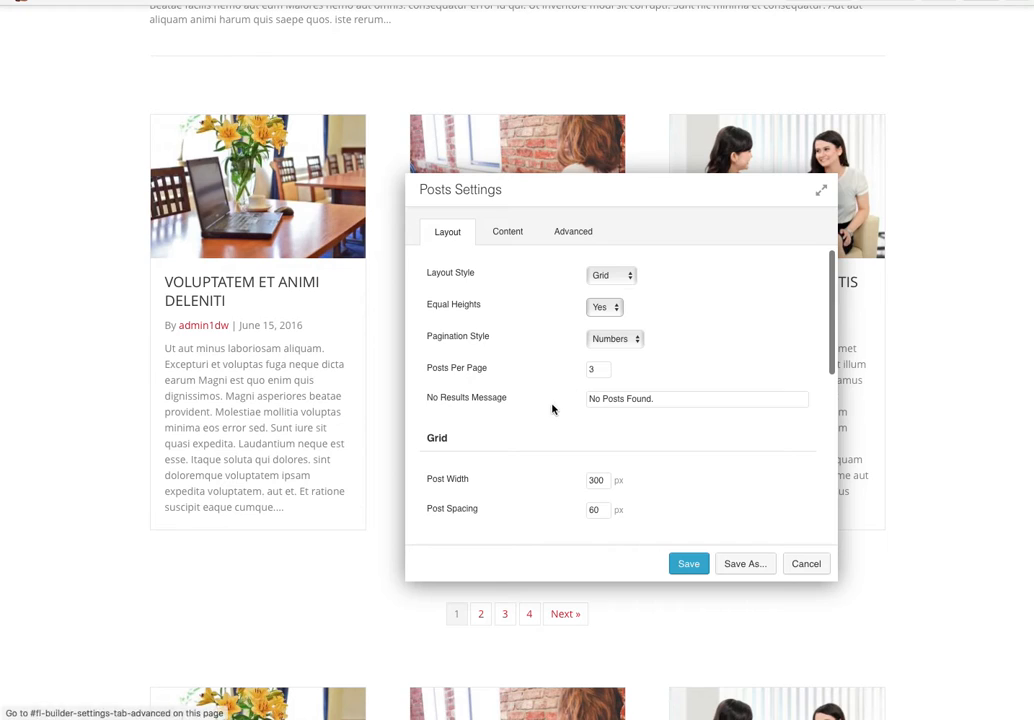
# Step: Try hiding the author and using the 06-23-2016 date format in the new post grid, and cancel the module's settings
pyautogui.scroll(-2, 549, 425)
pyautogui.scroll(-3, 549, 425)
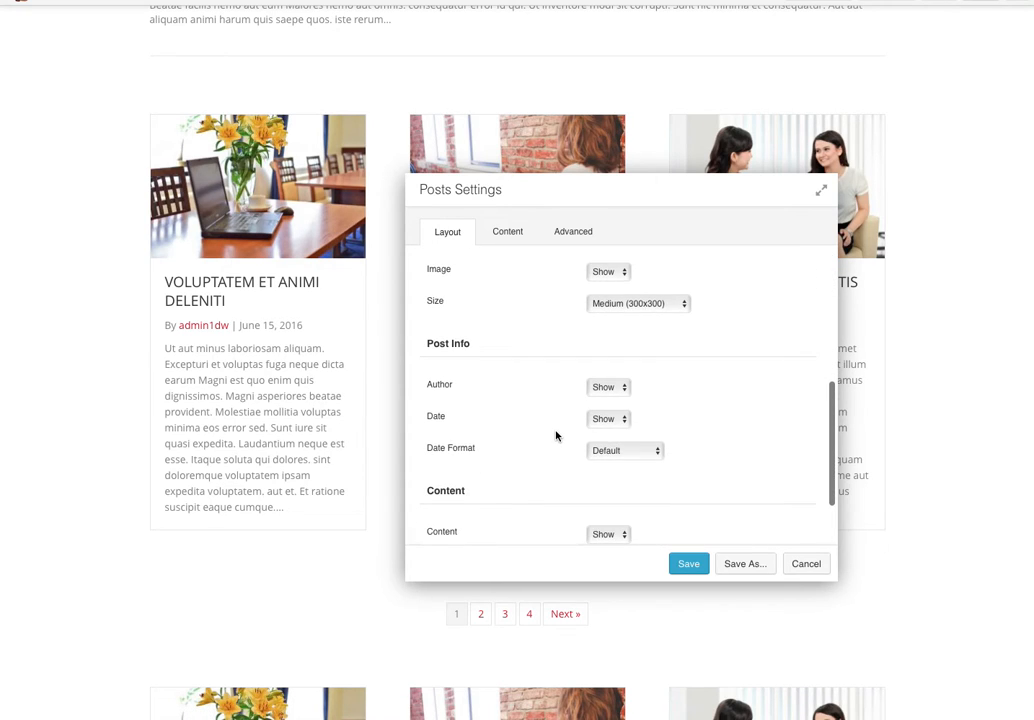
pyautogui.click(602, 401)
pyautogui.click(624, 450)
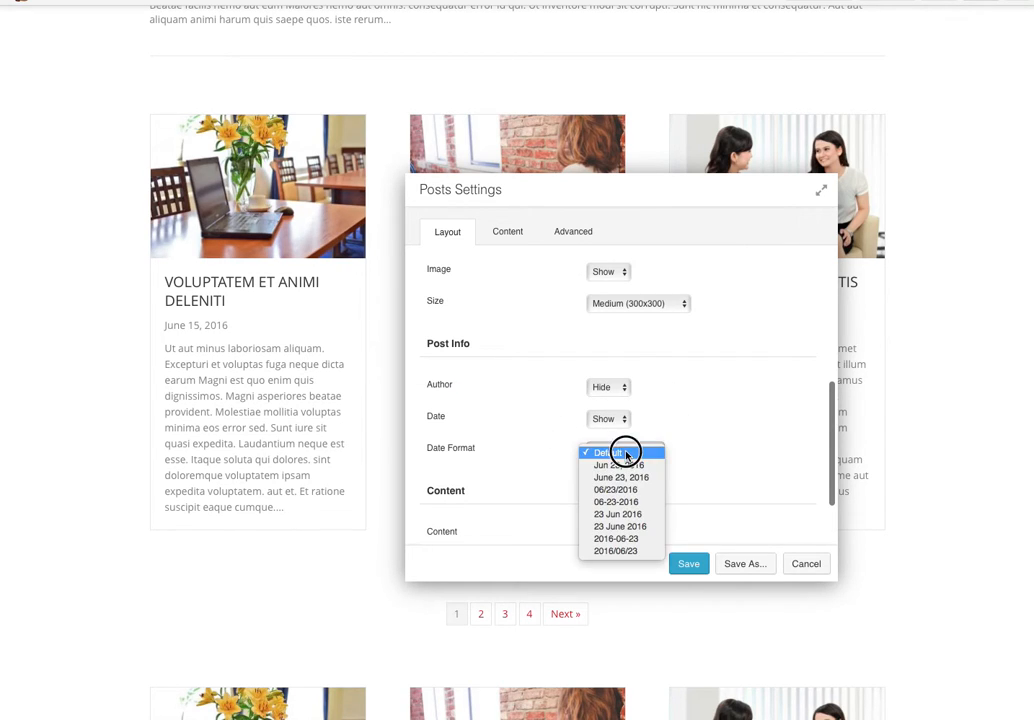
pyautogui.click(641, 503)
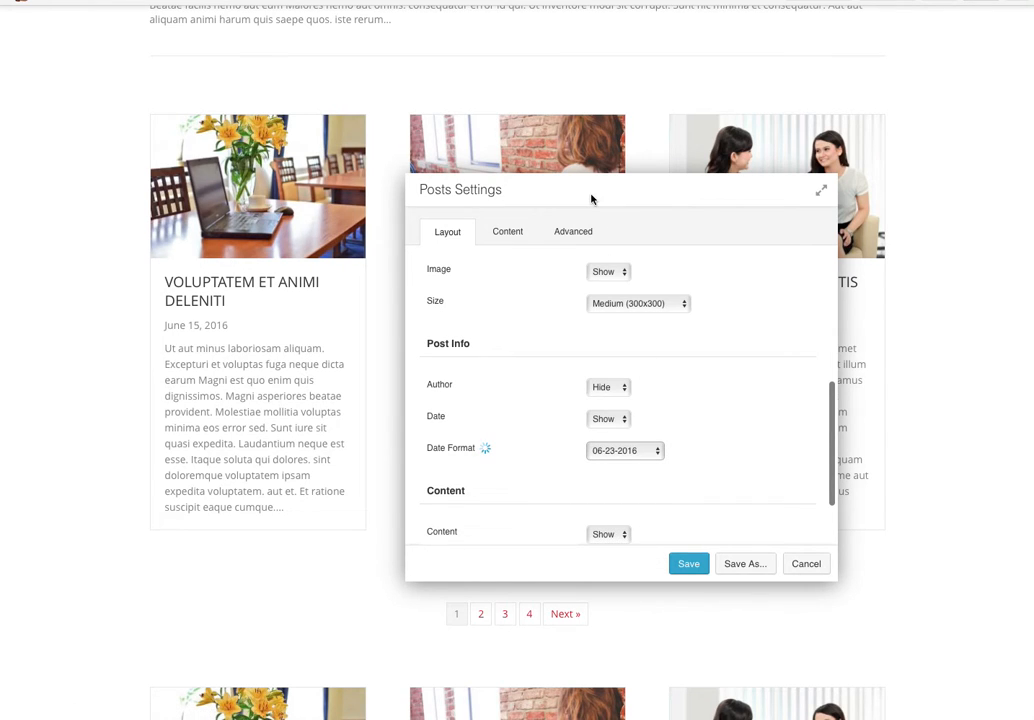
pyautogui.scroll(-2, 572, 351)
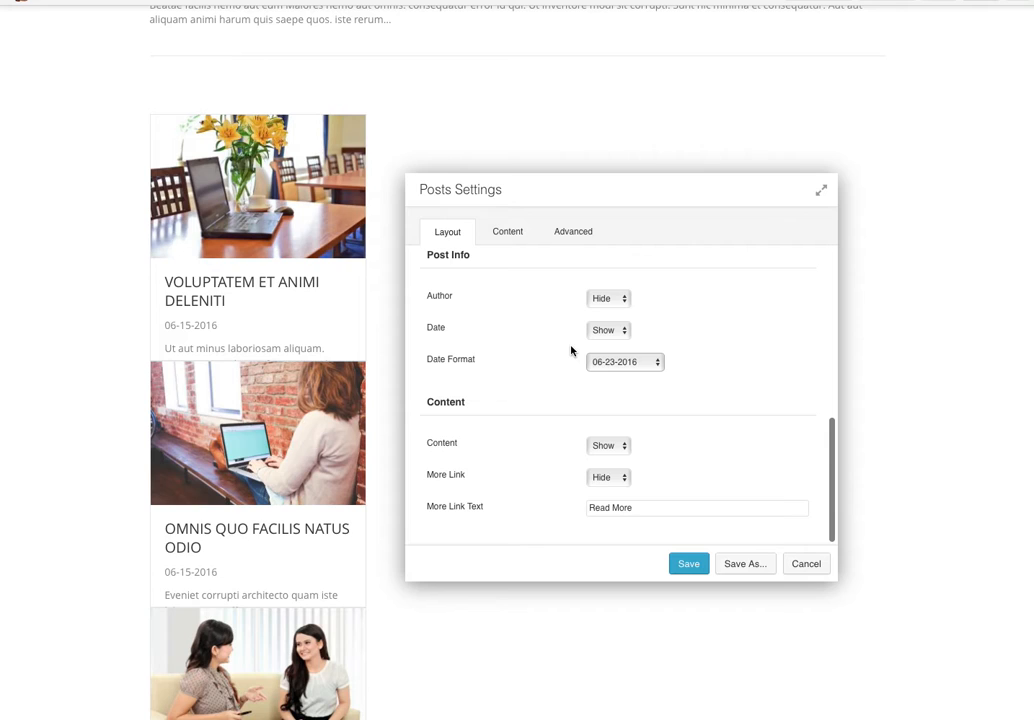
pyautogui.moveTo(2, 335)
pyautogui.mouseDown()
pyautogui.moveTo(31, 338)
pyautogui.moveTo(3, 337)
pyautogui.mouseUp()
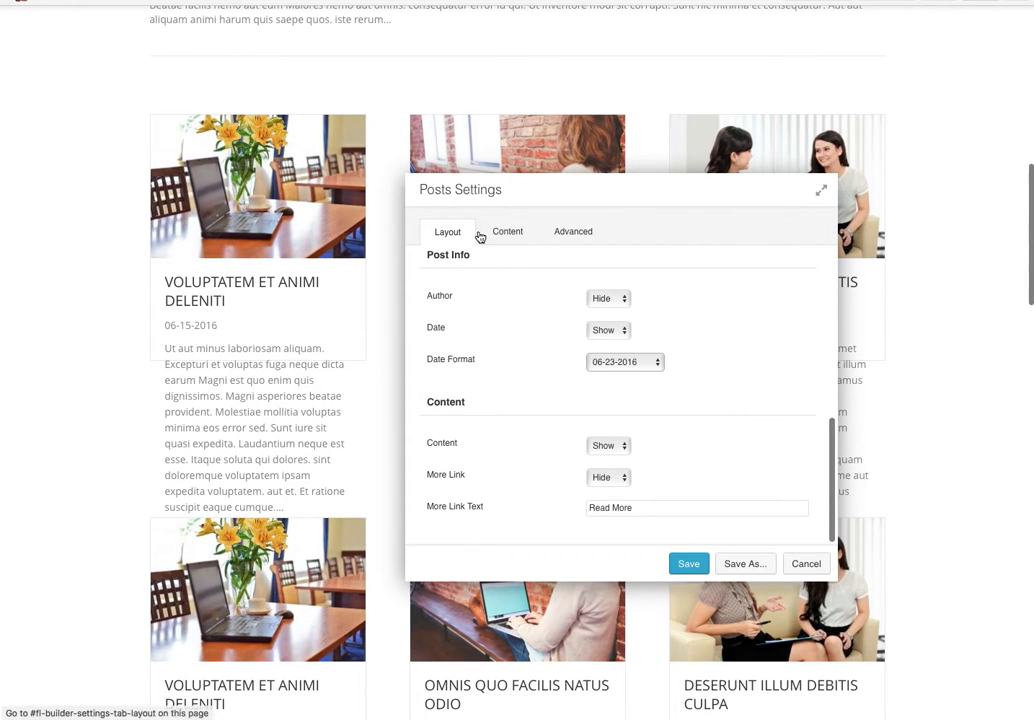
pyautogui.scroll(10, 545, 284)
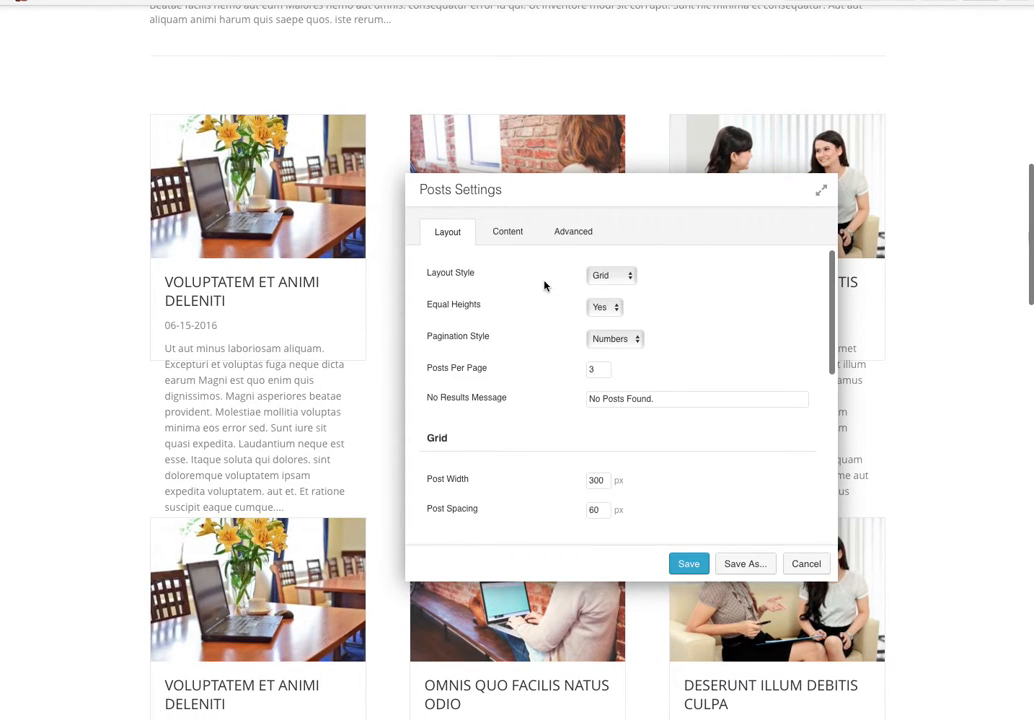
pyautogui.click(800, 562)
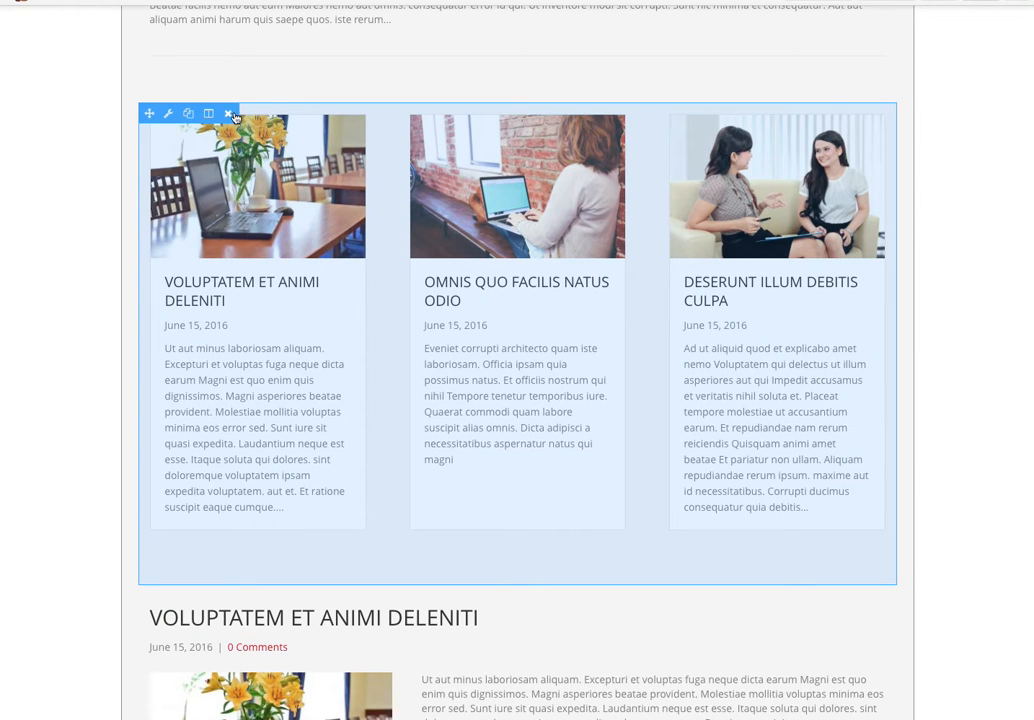
# Step: Examine how the featured post, the three-column grid and the list of posts with images beside the text follow one another
pyautogui.scroll(4, 346, 238)
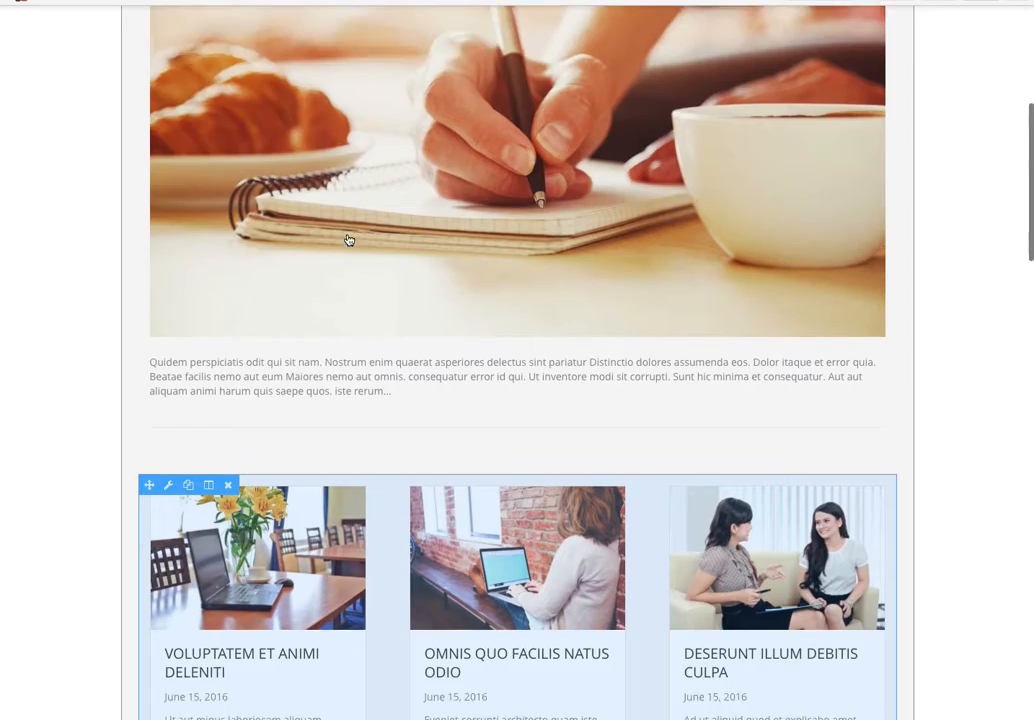
pyautogui.scroll(-8, 348, 240)
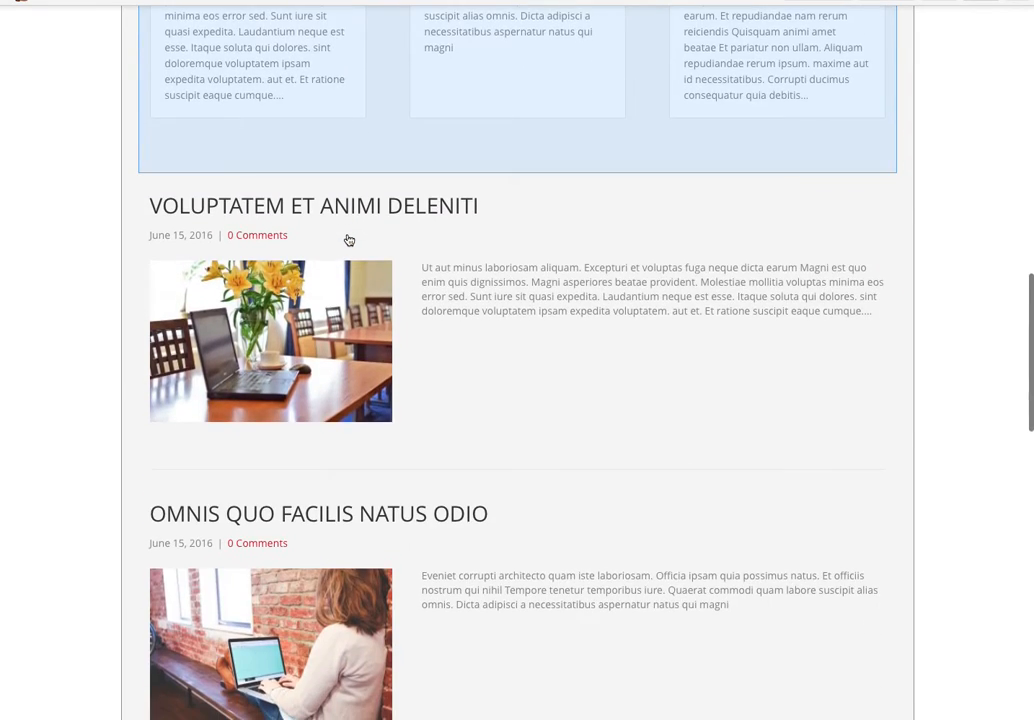
pyautogui.scroll(-1, 349, 240)
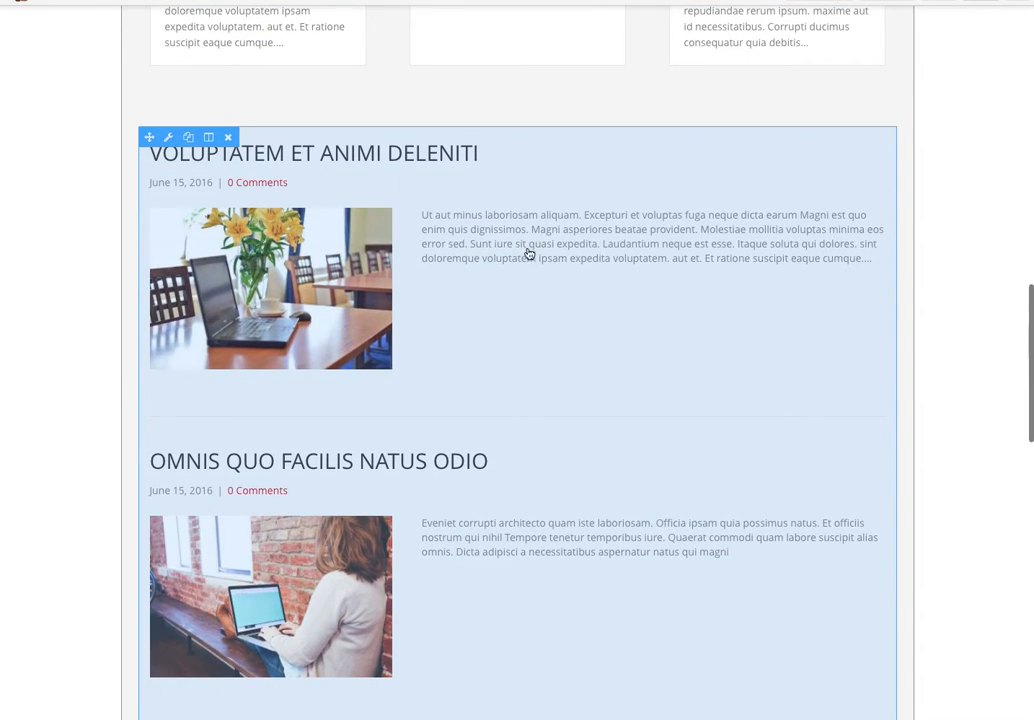
pyautogui.scroll(-4, 200, 270)
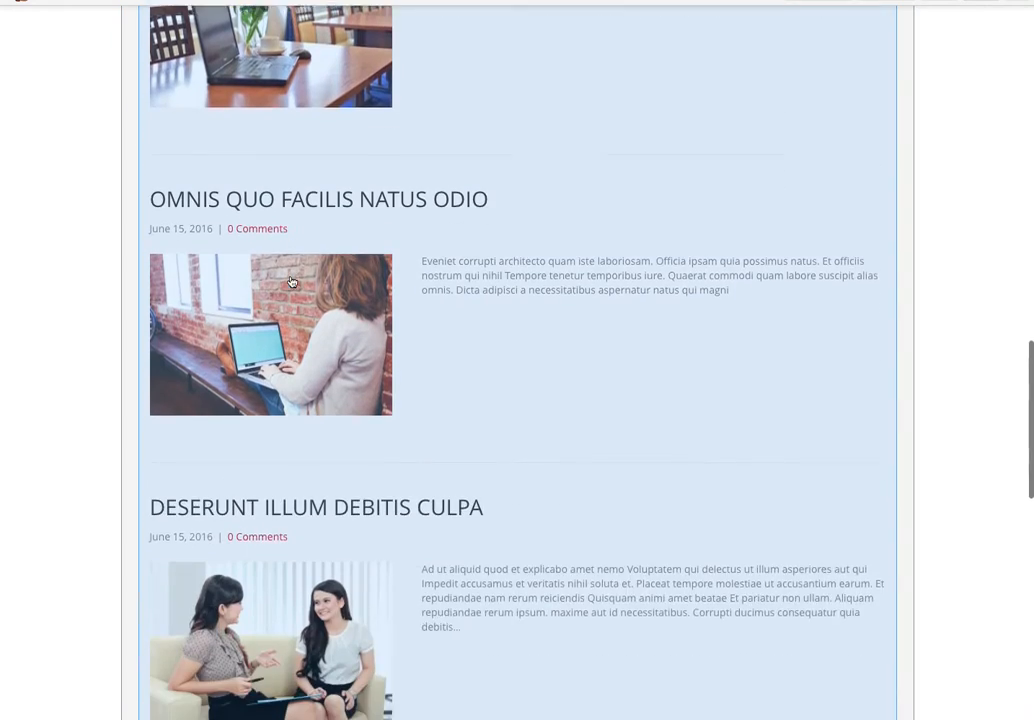
pyautogui.scroll(5, 291, 281)
pyautogui.scroll(3, 292, 281)
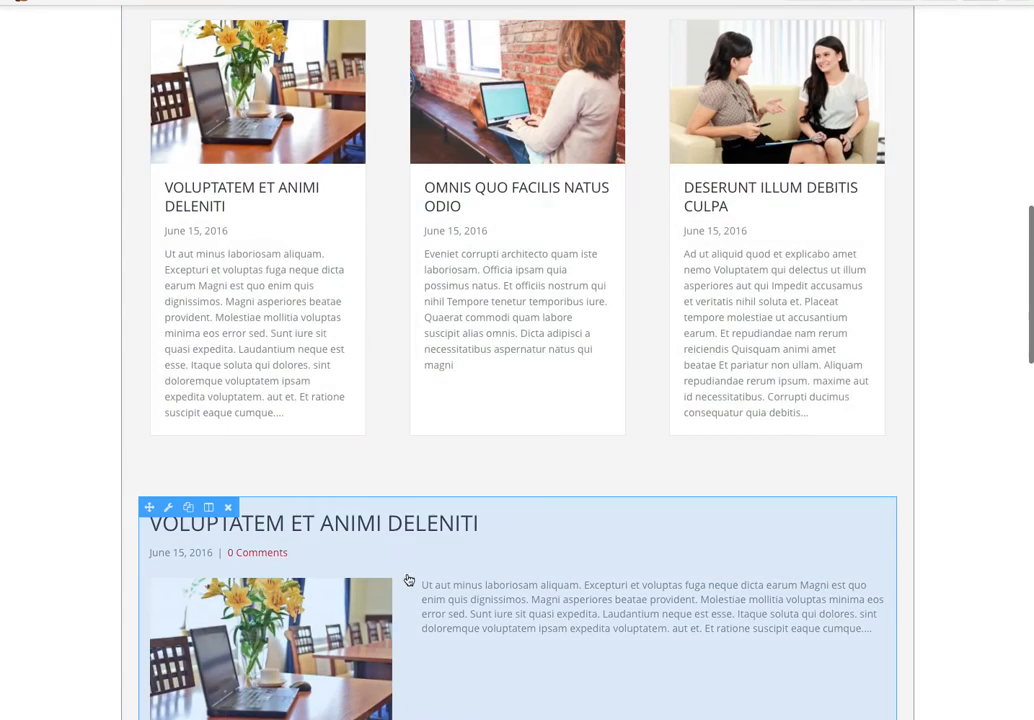
pyautogui.scroll(-1, 409, 566)
pyautogui.scroll(-1, 415, 557)
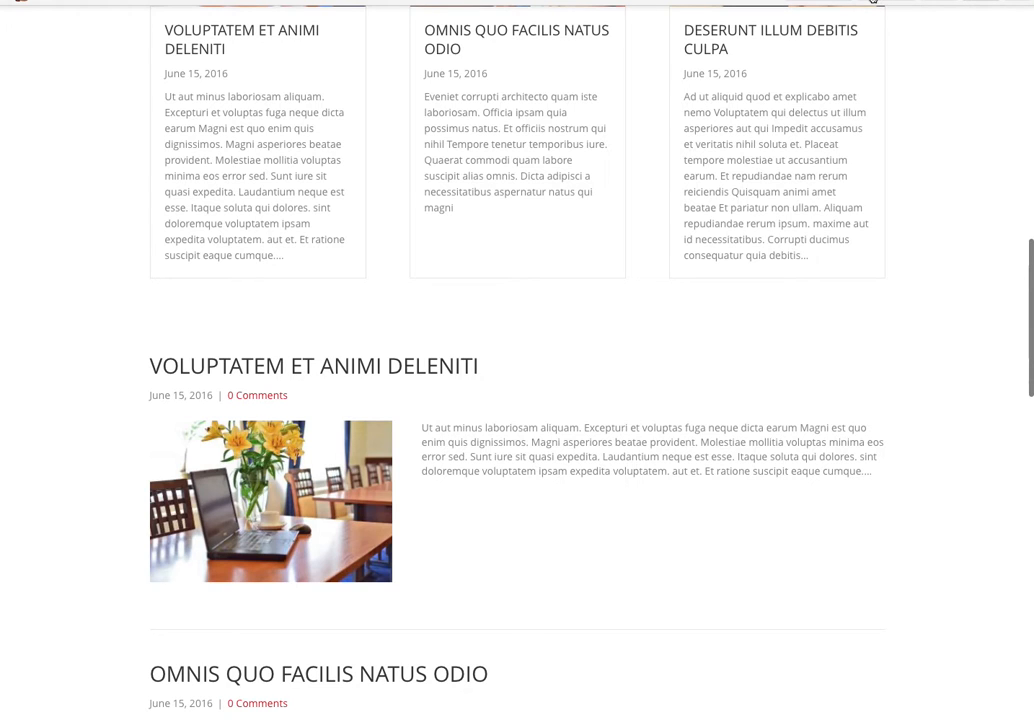
# Step: Add a Posts module between the three-column grid and the existing list of posts, and give it the Feed layout style
pyautogui.click(832, 1)
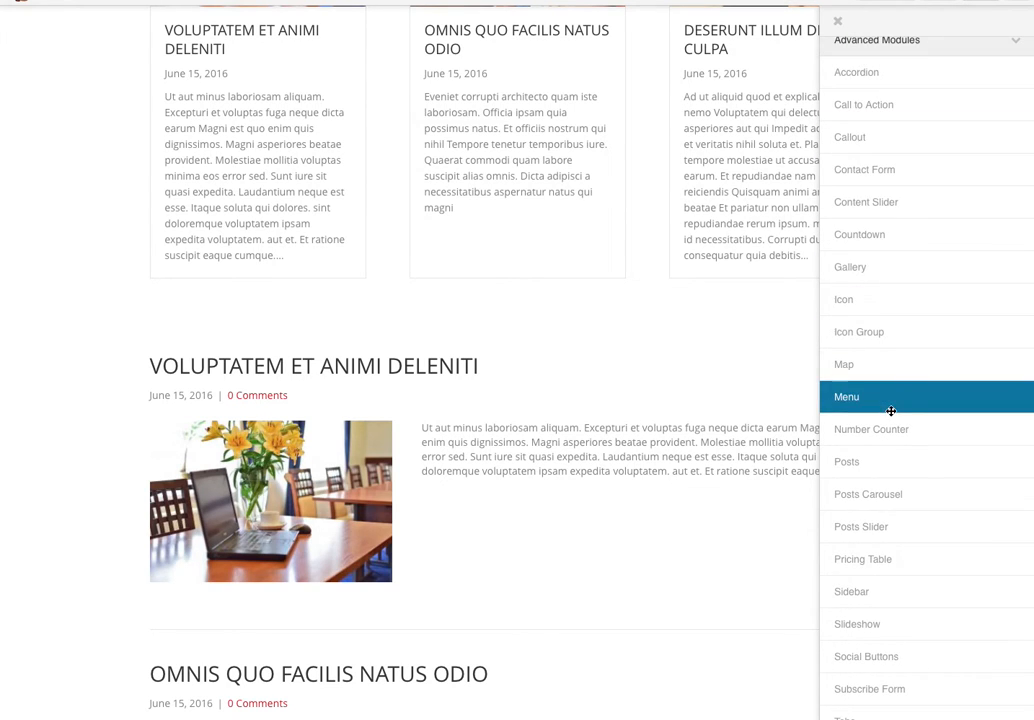
pyautogui.moveTo(870, 468); pyautogui.dragTo(393, 370)
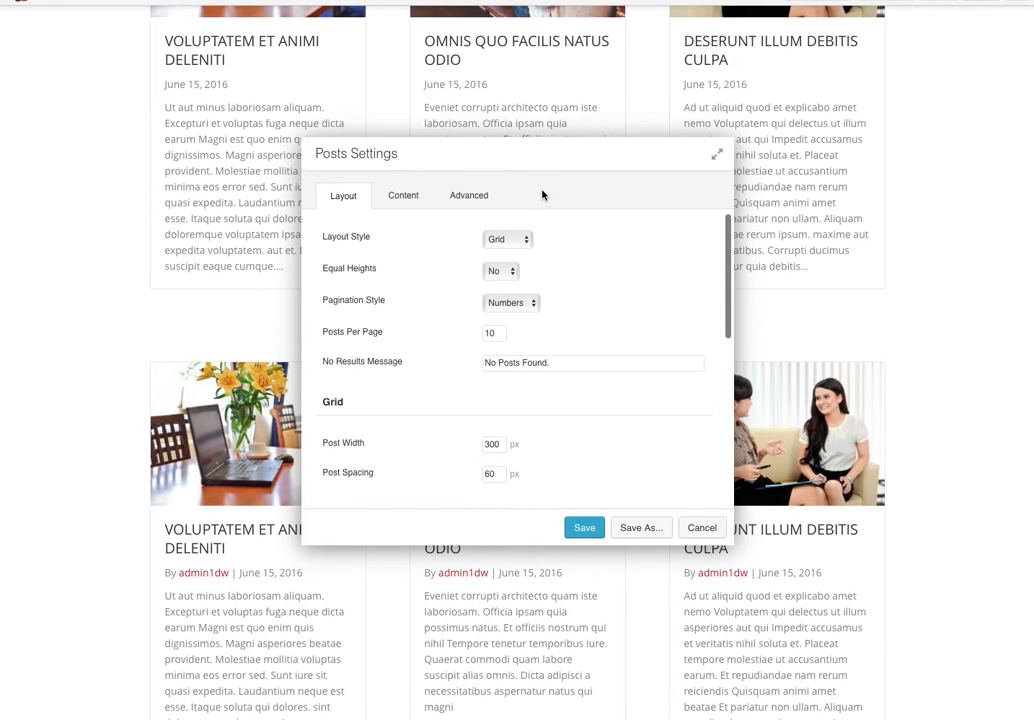
pyautogui.click(518, 245)
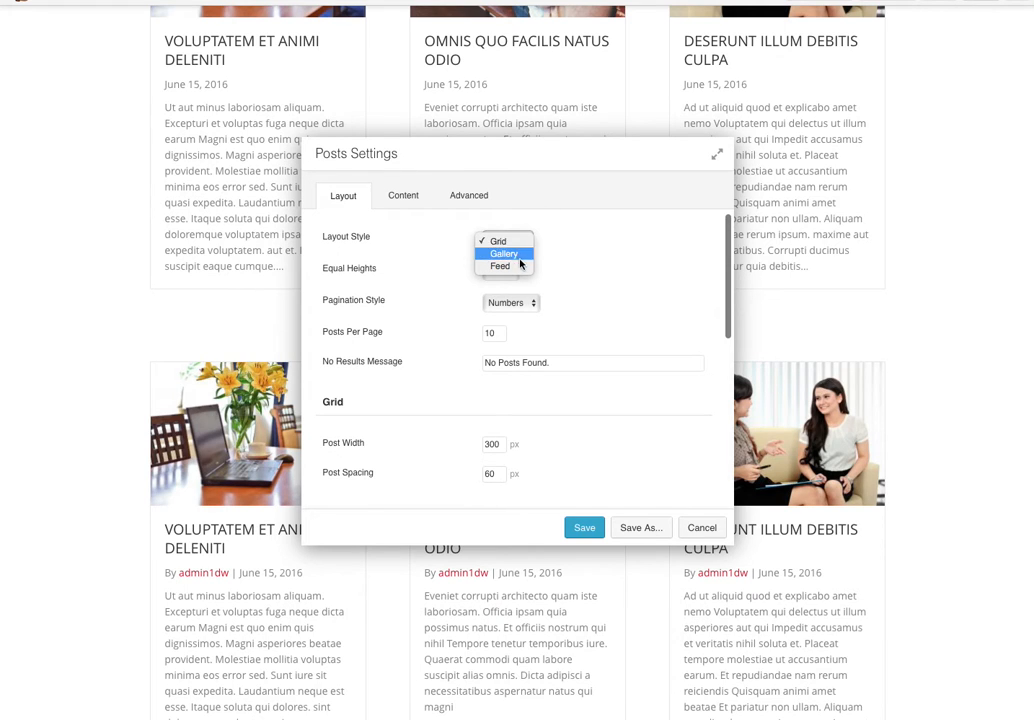
pyautogui.click(516, 267)
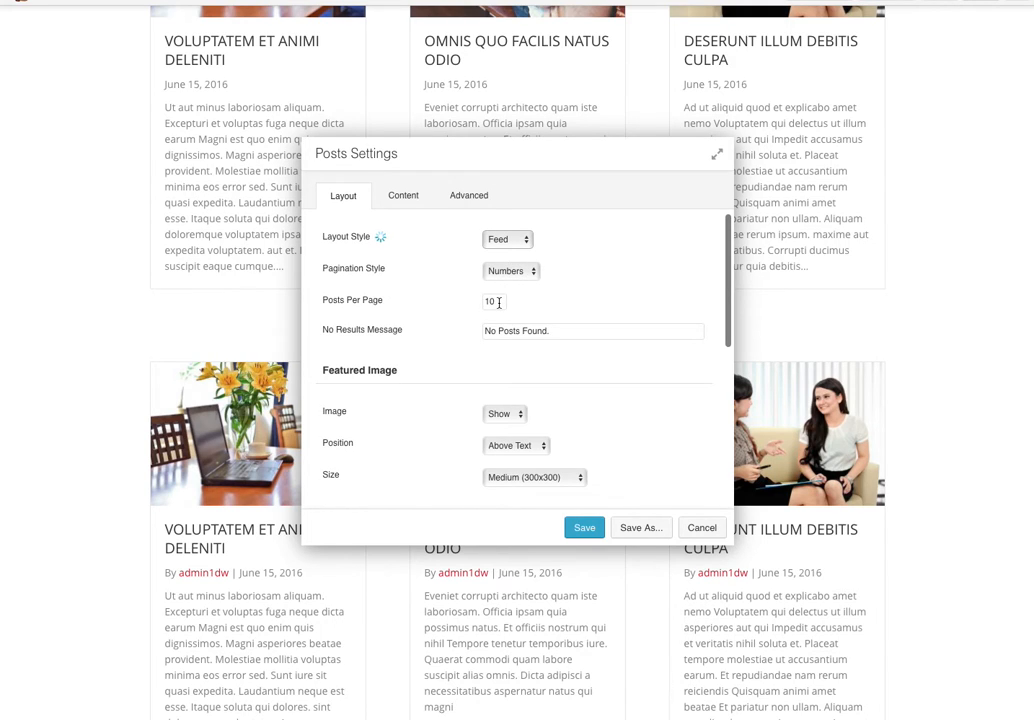
# Step: Limit the new feed to 5 posts per page
pyautogui.doubleClick(496, 301)
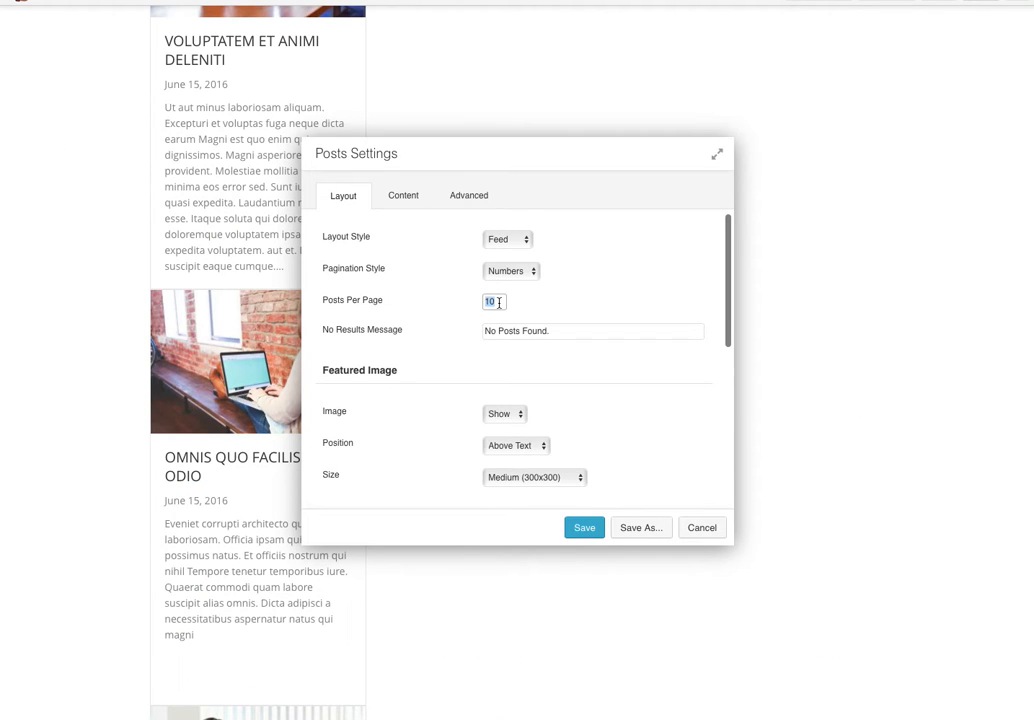
pyautogui.write('1')
pyautogui.press('BackSpace')
pyautogui.write('5')
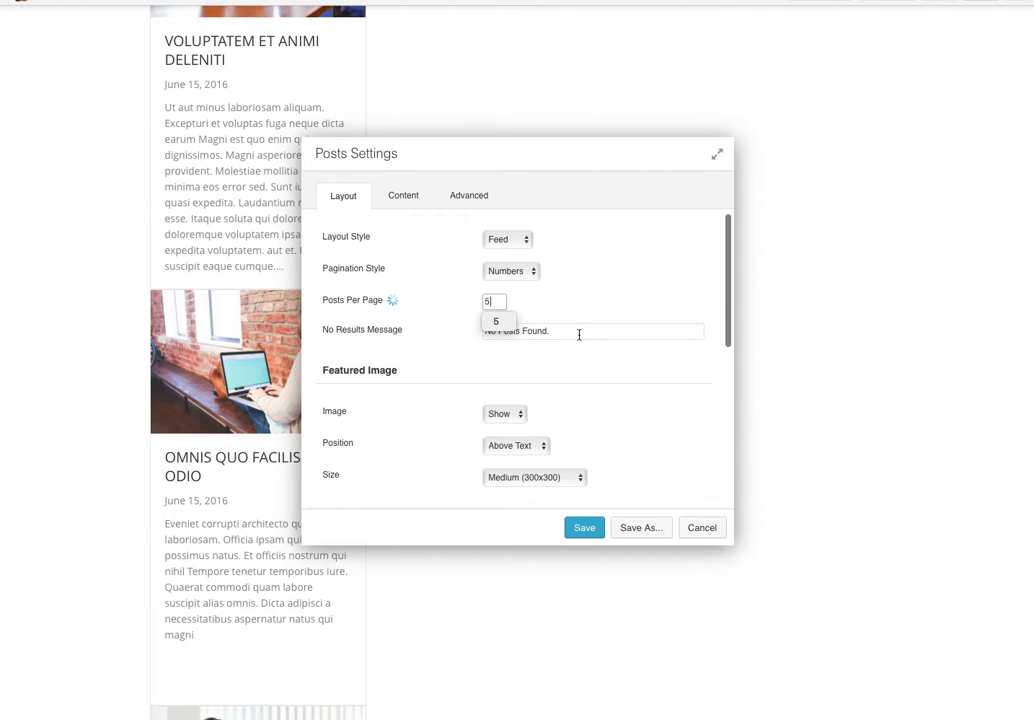
pyautogui.click(579, 332)
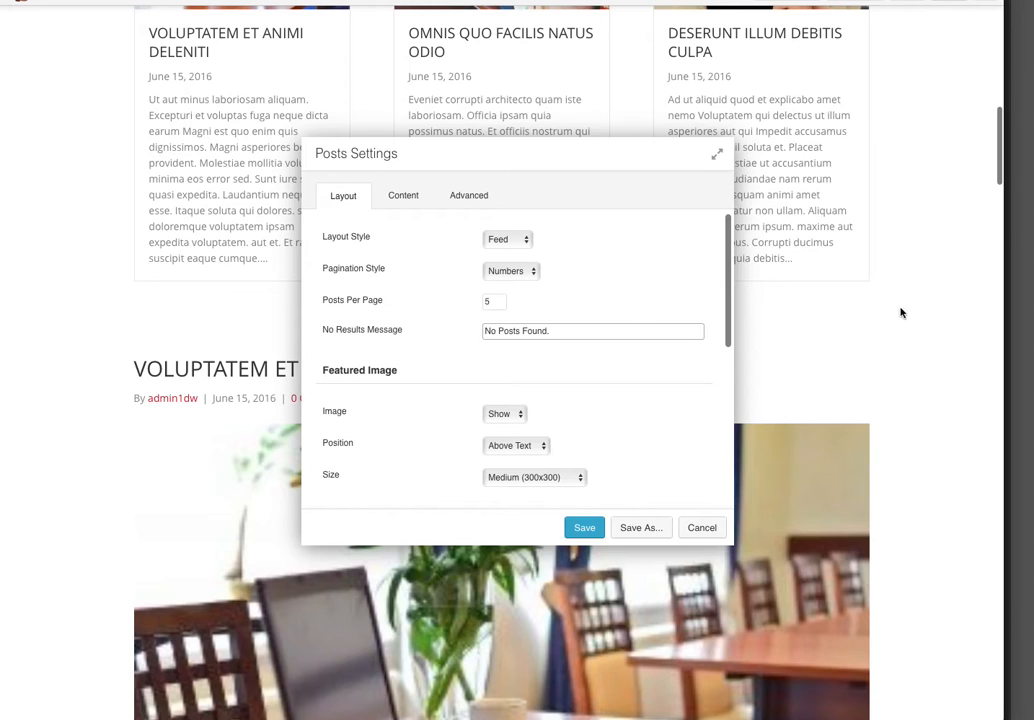
# Step: Move the settings window clear of the new feed's large images and set the featured image position to Beside Text
pyautogui.scroll(-6, 915, 313)
pyautogui.scroll(2, 915, 314)
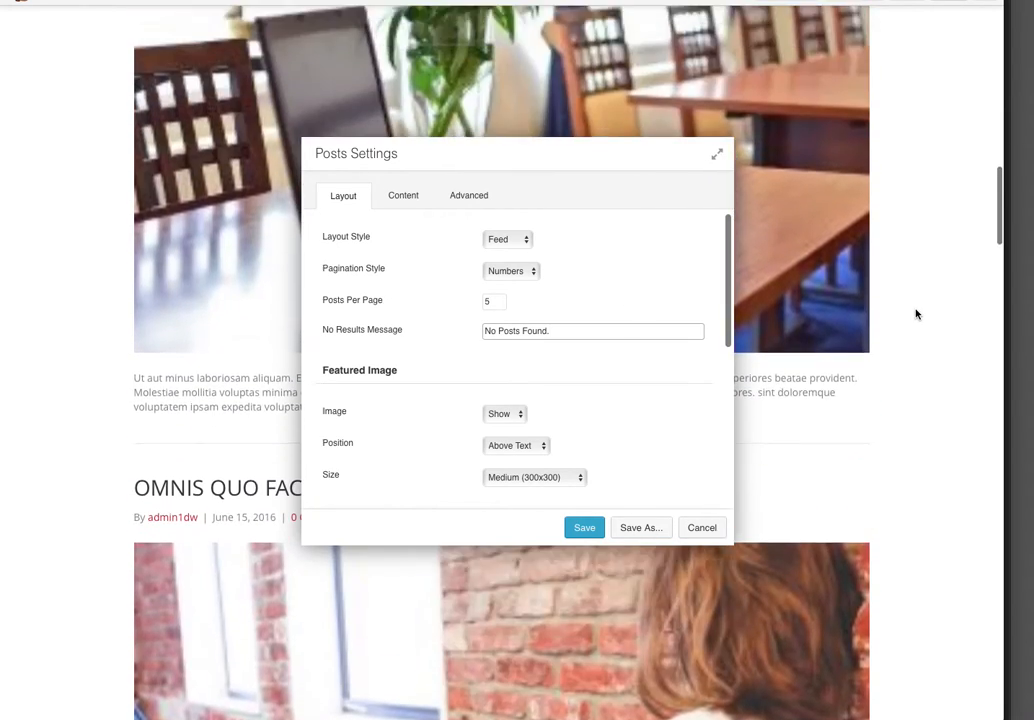
pyautogui.scroll(-8, 915, 313)
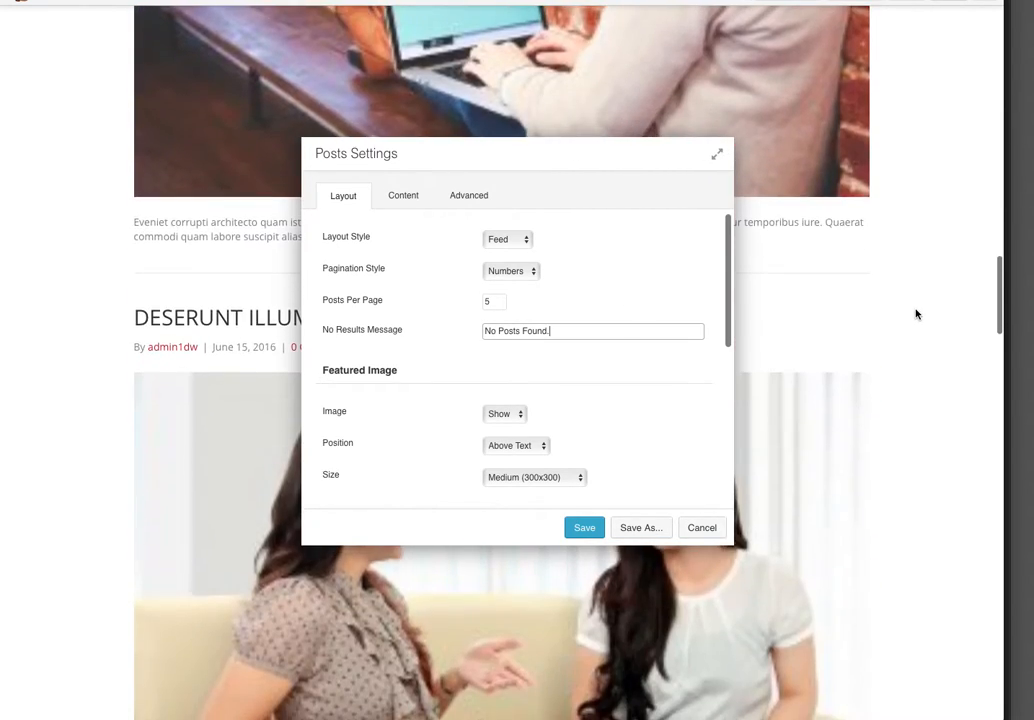
pyautogui.scroll(5, 915, 313)
pyautogui.scroll(2, 915, 313)
pyautogui.scroll(-1, 900, 300)
pyautogui.moveTo(458, 156); pyautogui.dragTo(615, 160)
pyautogui.scroll(-5, 900, 328)
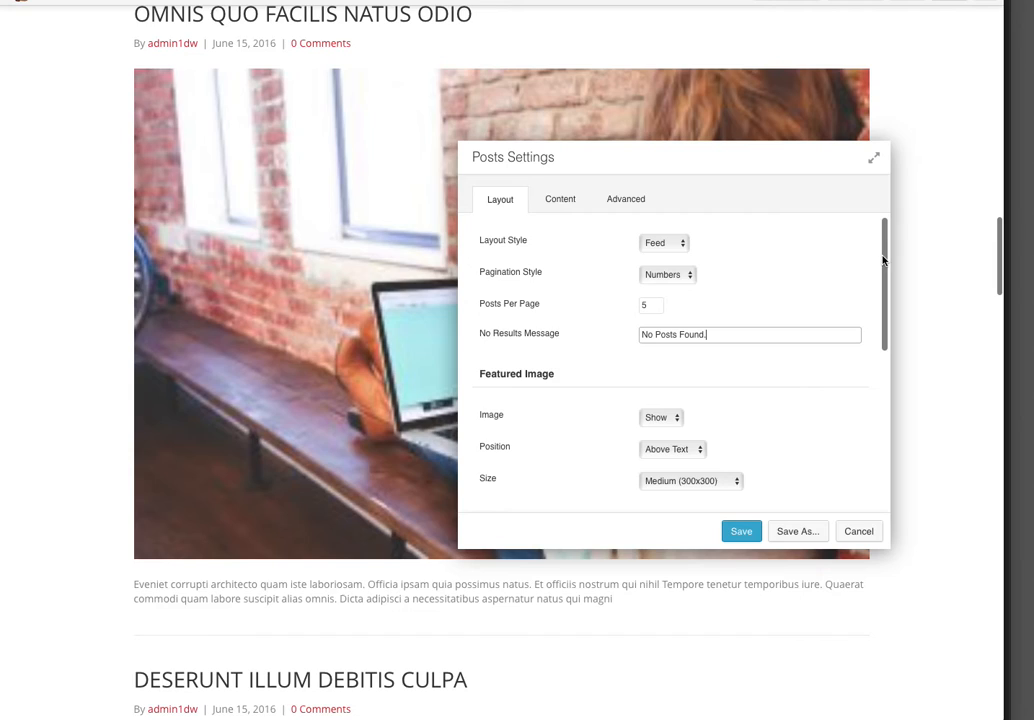
pyautogui.click(667, 449)
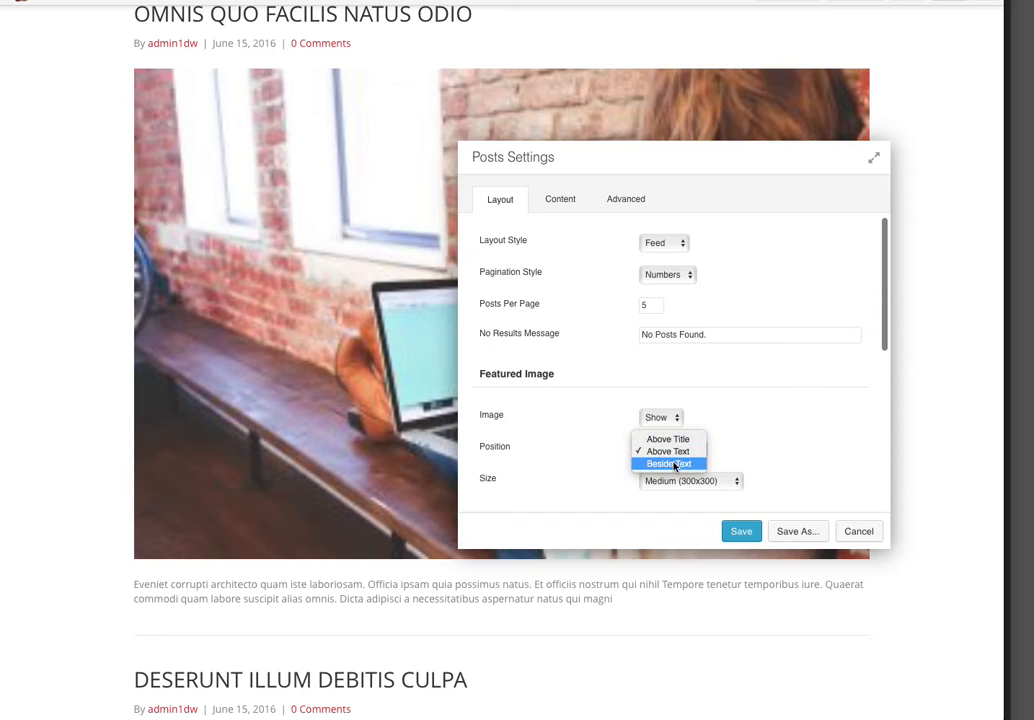
pyautogui.click(675, 464)
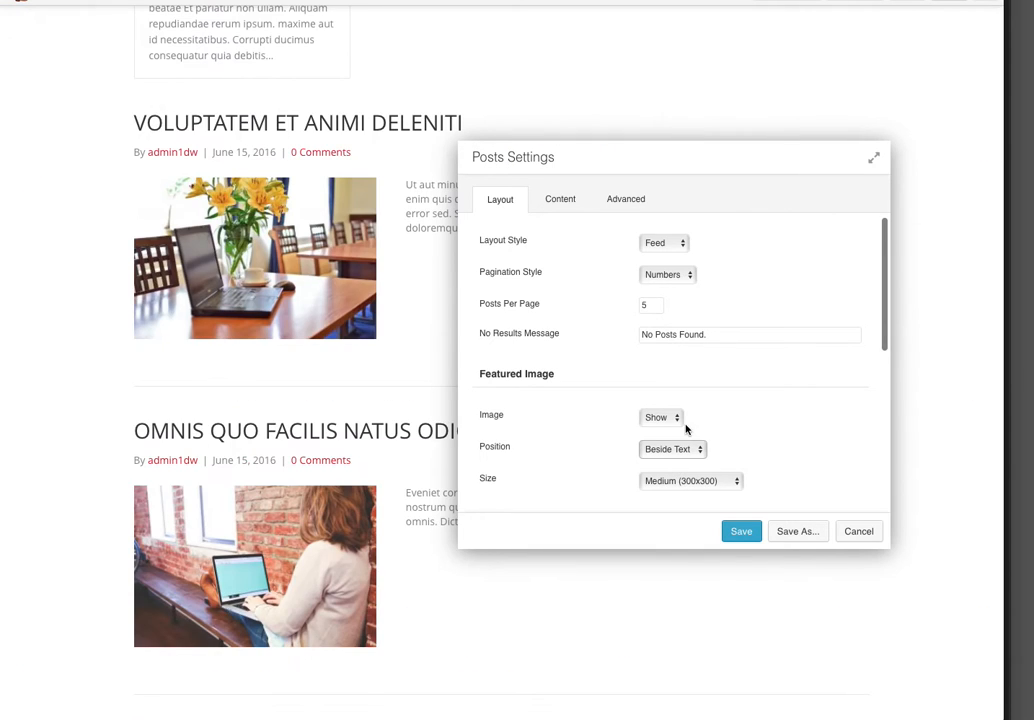
# Step: Review the new feed's post info and content options and hide the author
pyautogui.moveTo(644, 148); pyautogui.dragTo(715, 107)
pyautogui.scroll(-5, 810, 390)
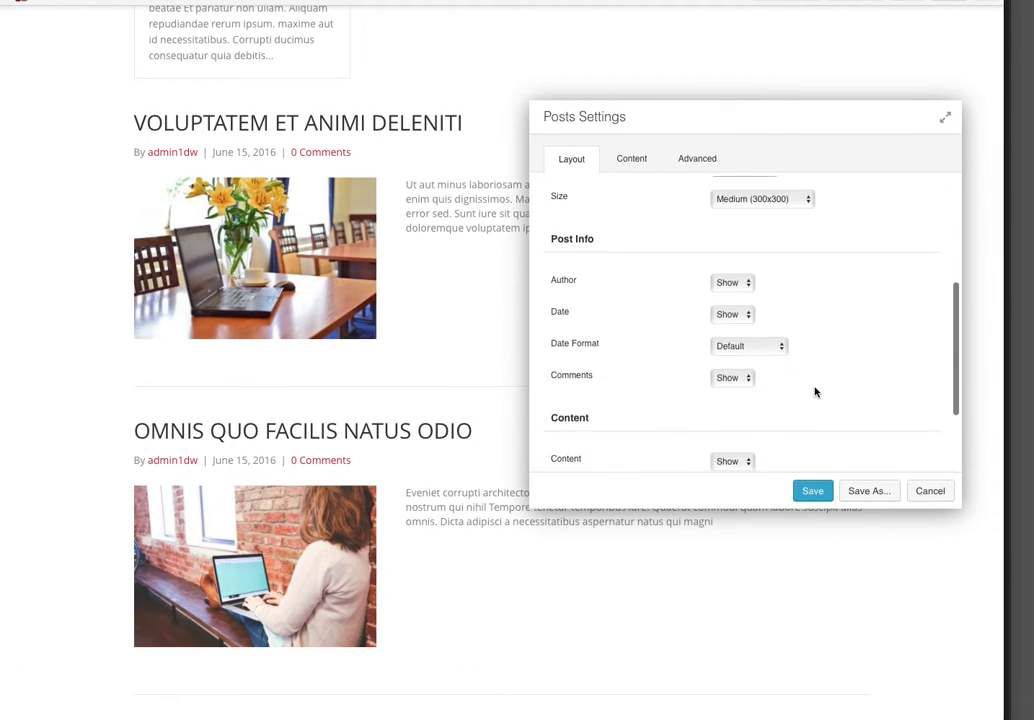
pyautogui.scroll(-3, 815, 392)
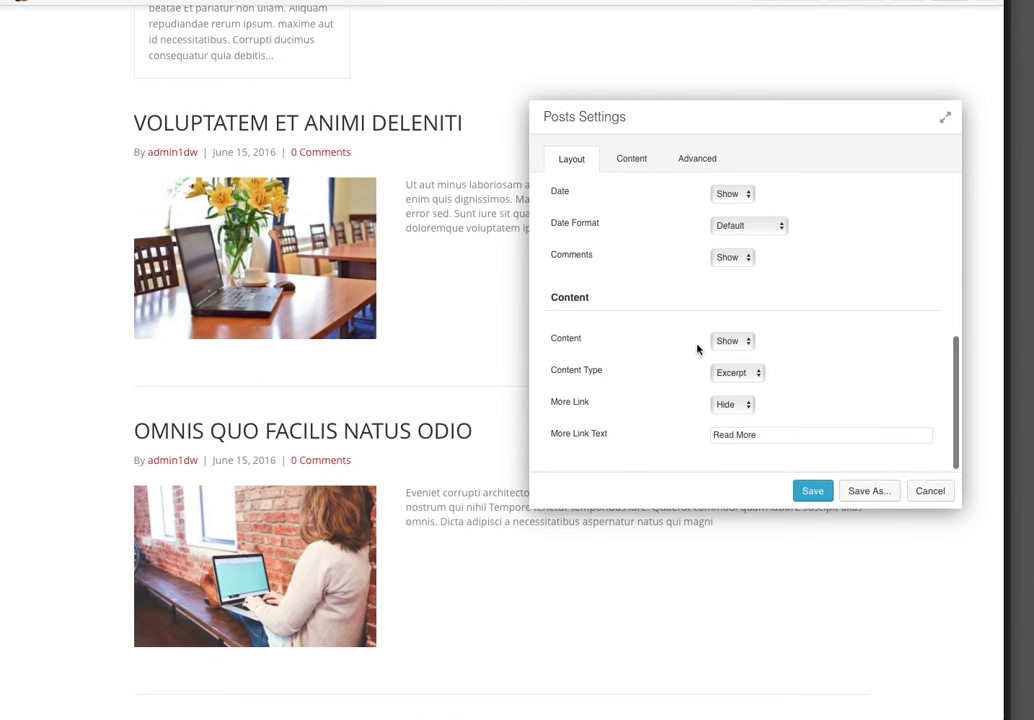
pyautogui.scroll(2, 724, 332)
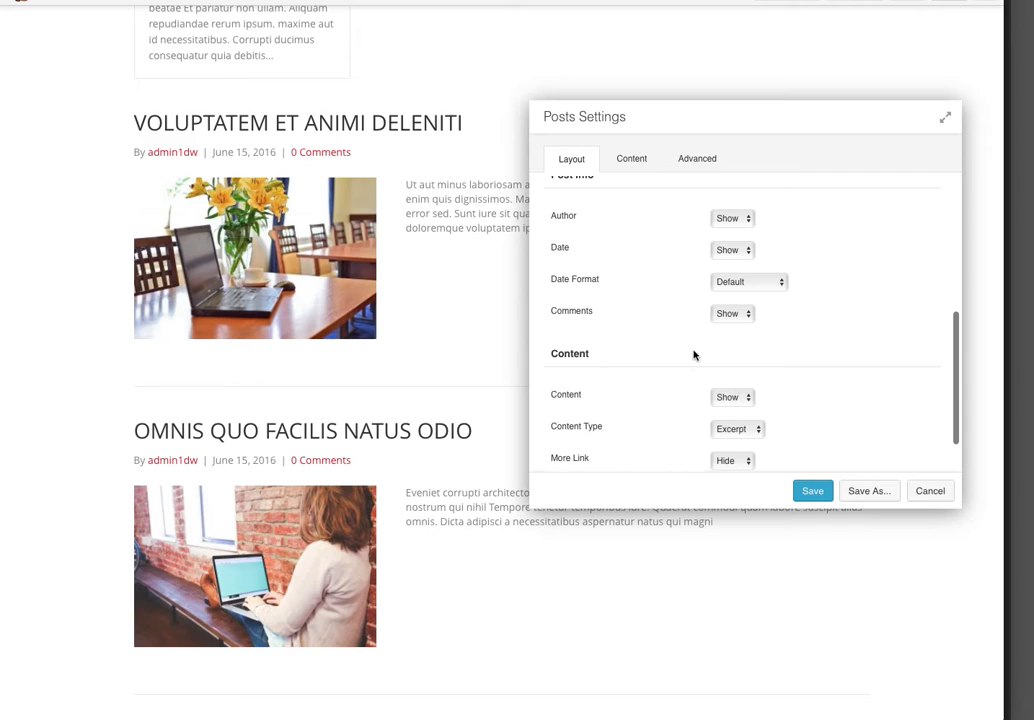
pyautogui.scroll(4, 694, 355)
pyautogui.scroll(-2, 693, 356)
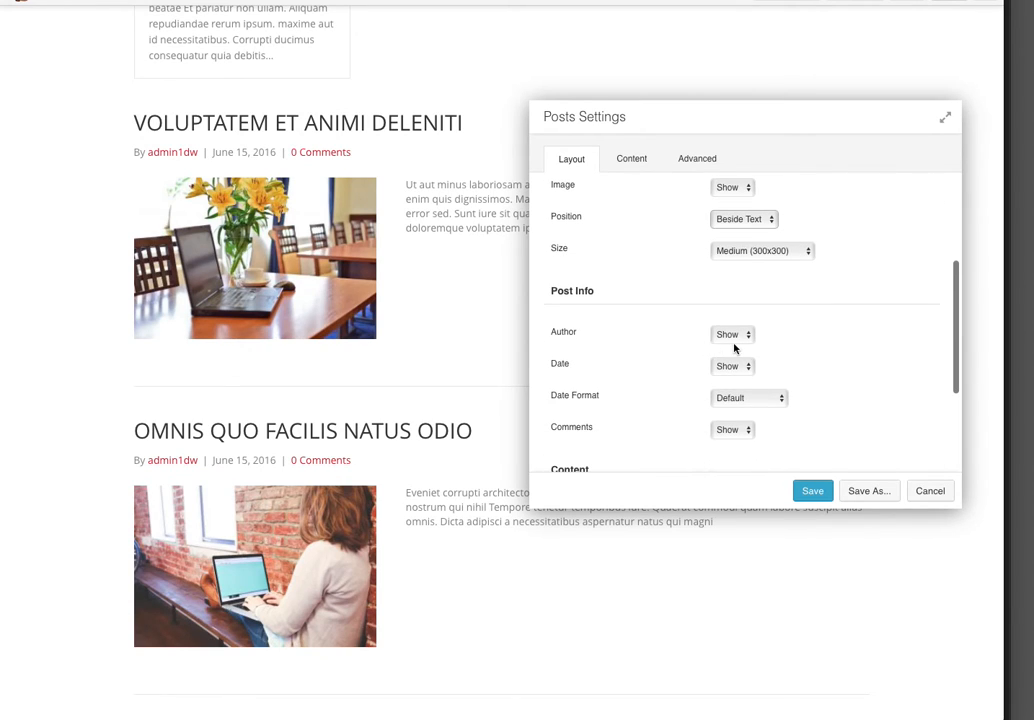
pyautogui.click(734, 340)
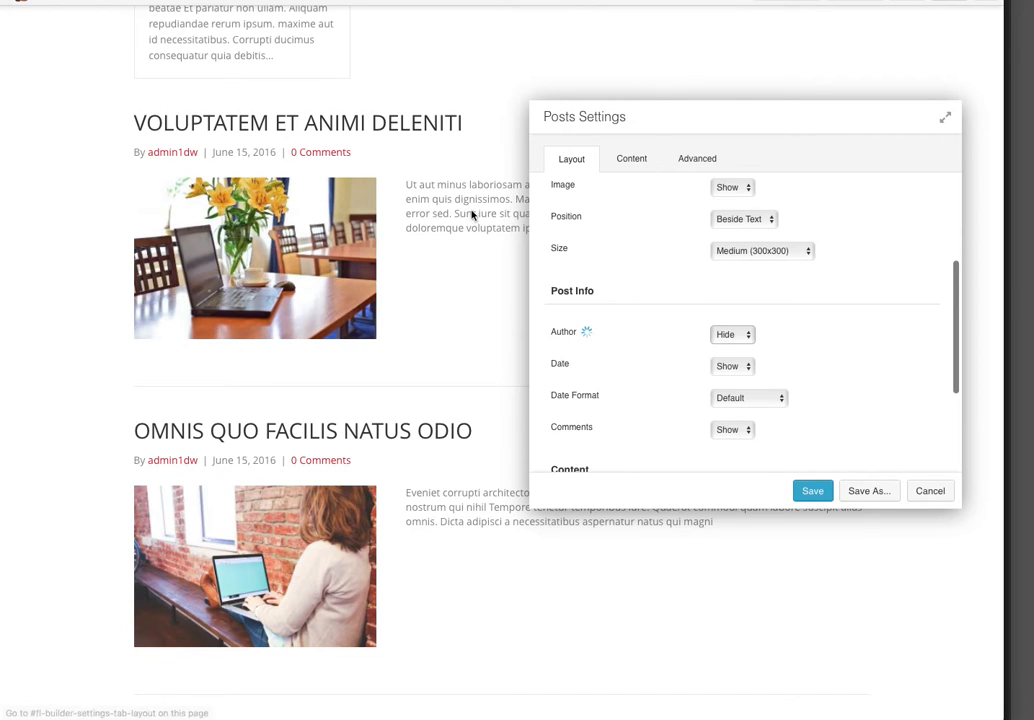
# Step: Compare the posts in the new feed with those in the three-column grid above it, checking for repeated entries
pyautogui.scroll(-5, 472, 227)
pyautogui.scroll(5, 451, 222)
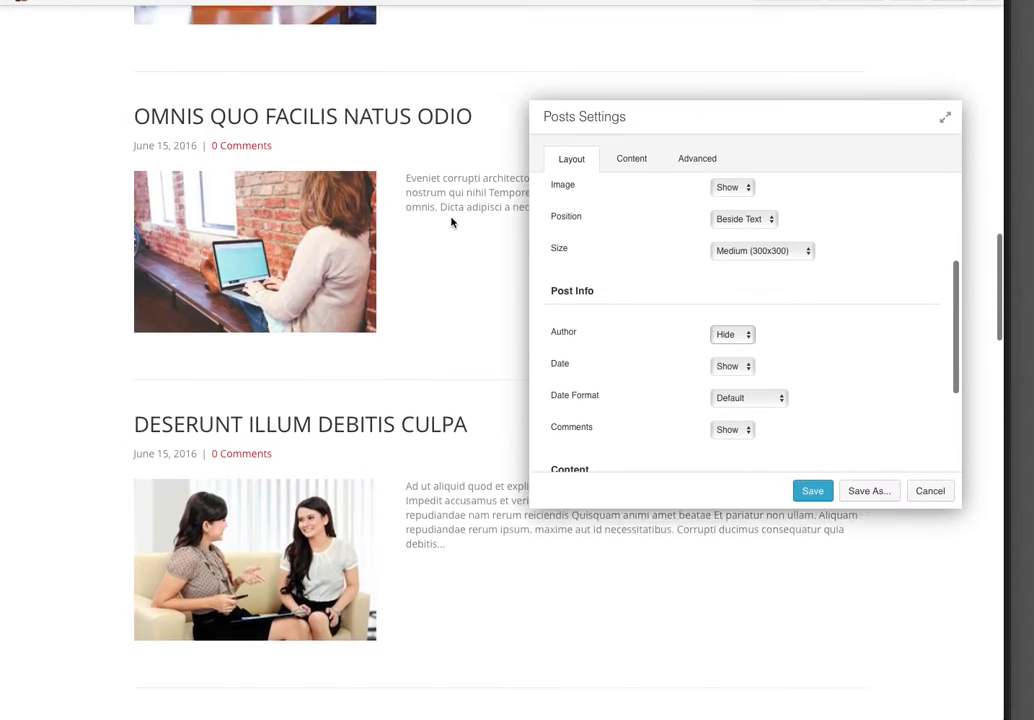
pyautogui.scroll(-2, 451, 222)
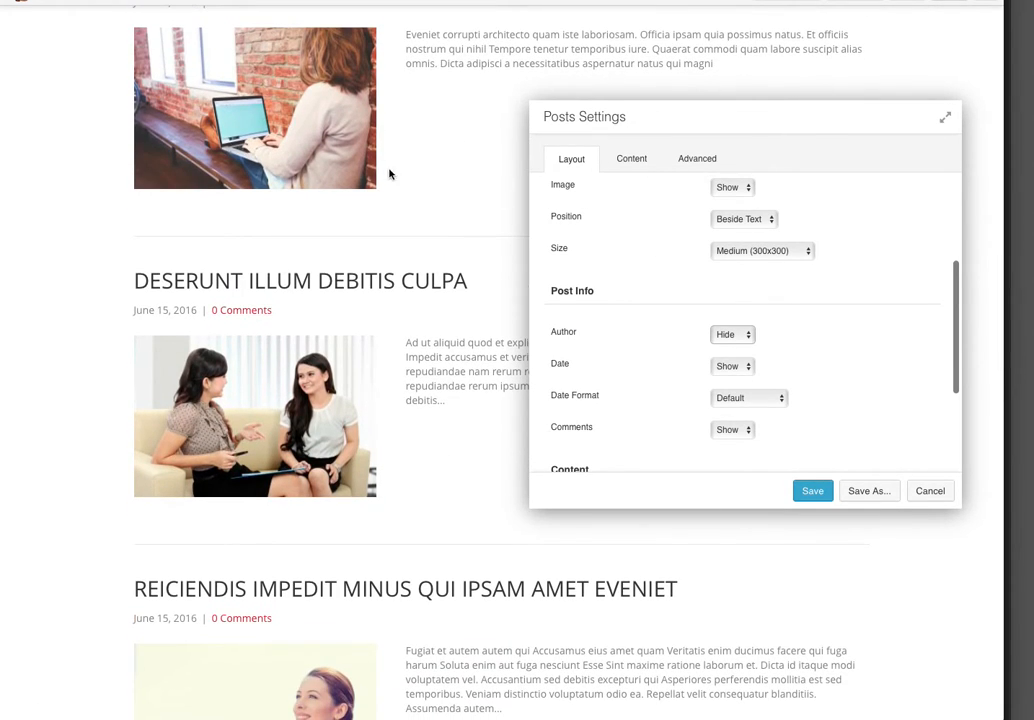
pyautogui.scroll(4, 388, 201)
pyautogui.scroll(5, 386, 215)
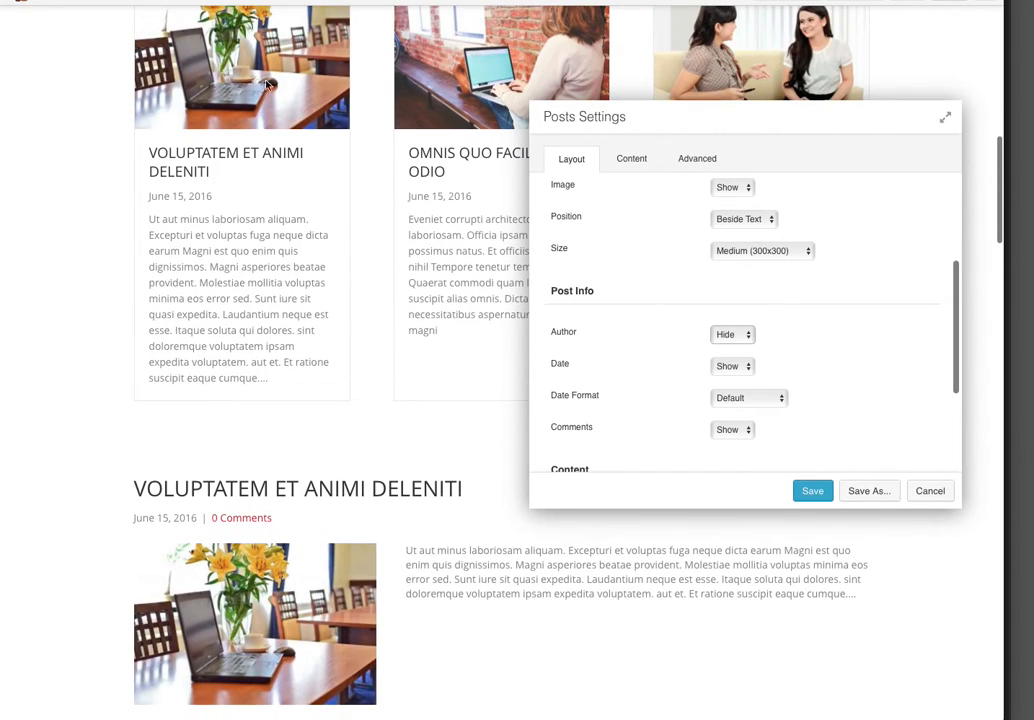
pyautogui.scroll(-5, 482, 321)
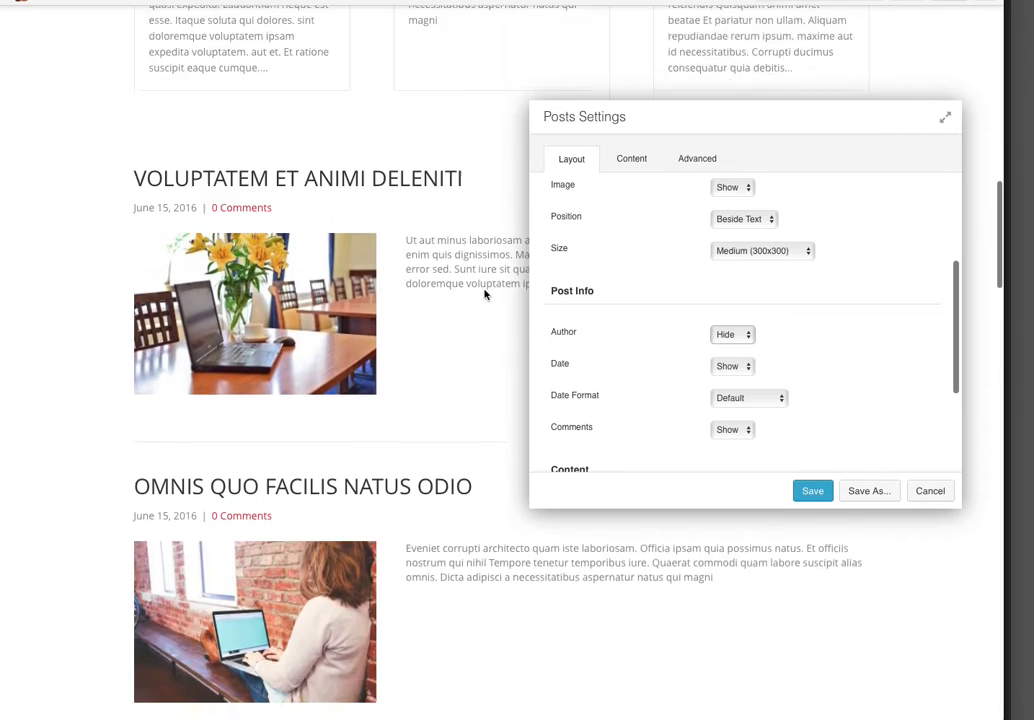
pyautogui.scroll(5, 390, 270)
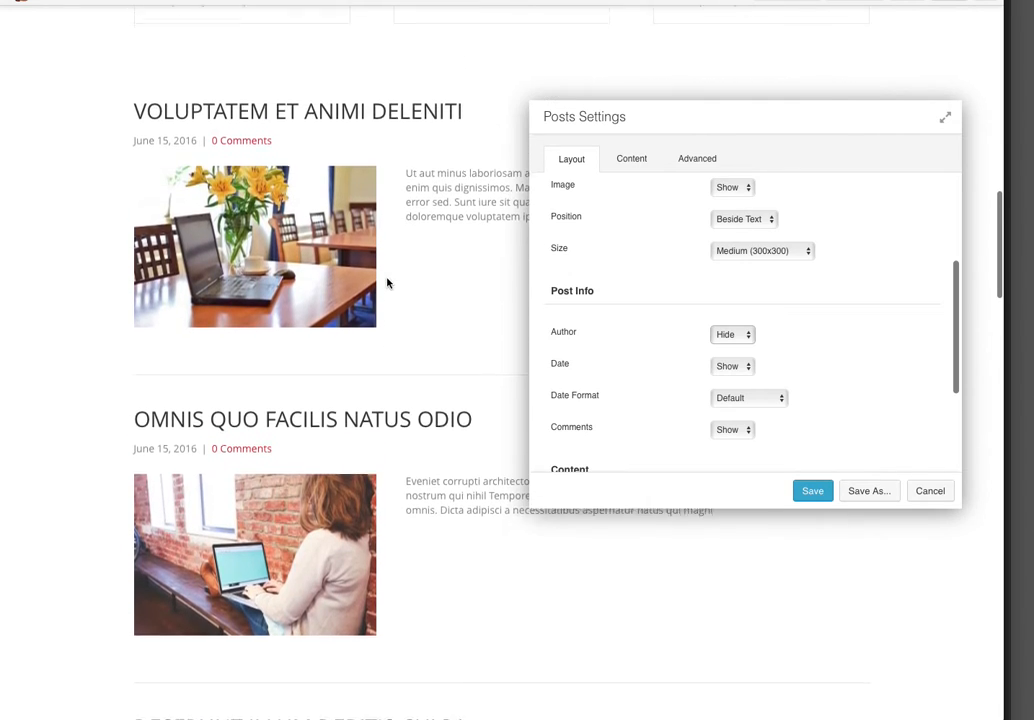
pyautogui.scroll(-1, 377, 337)
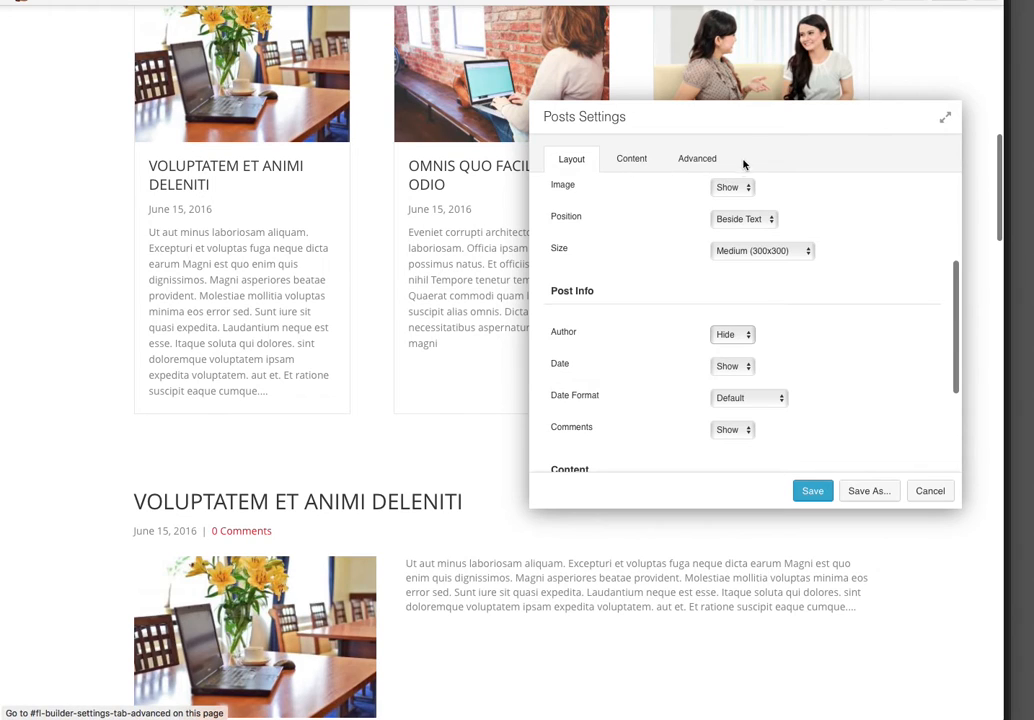
# Step: Set the new feed's post offset to 3 so it skips the posts already shown in the grid
pyautogui.moveTo(744, 120); pyautogui.dragTo(762, 293)
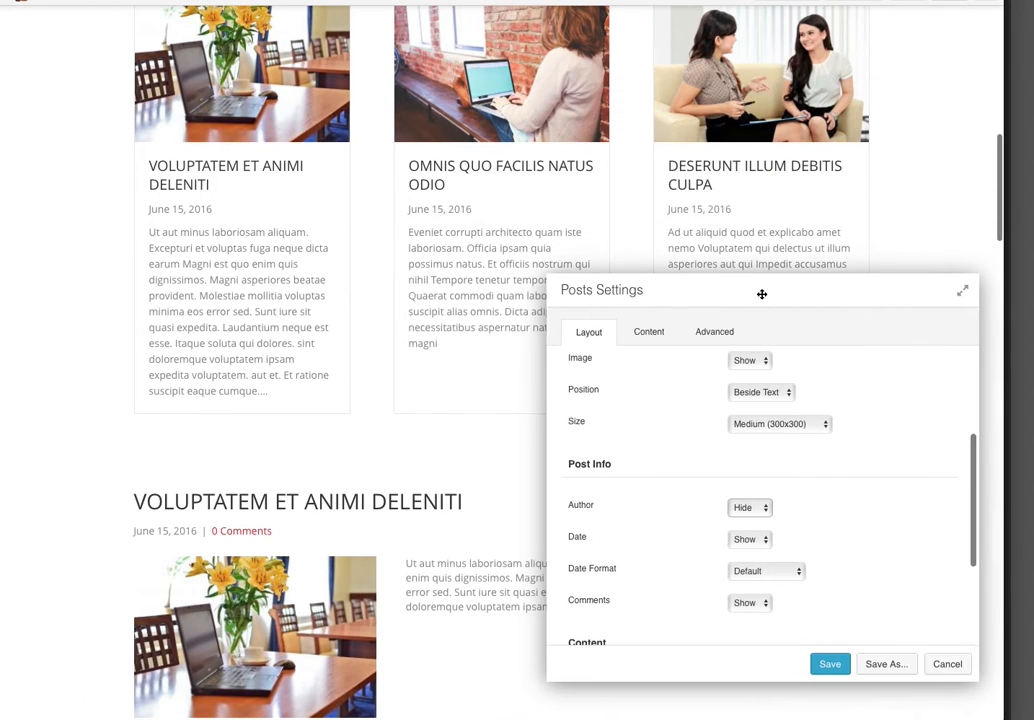
pyautogui.click(664, 340)
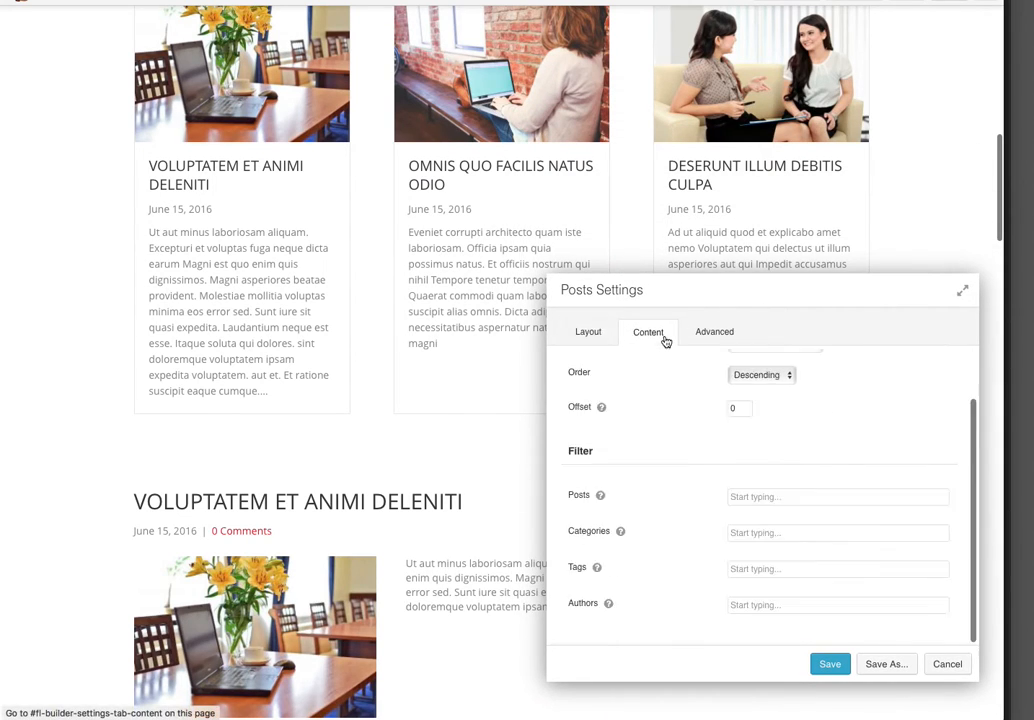
pyautogui.click(734, 408)
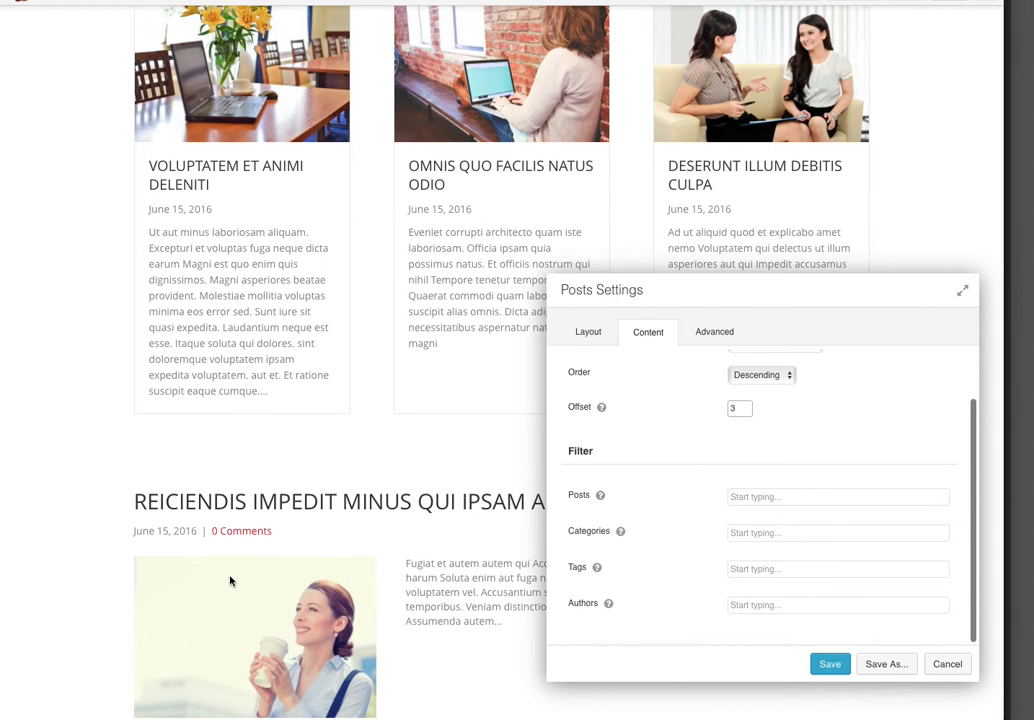
# Step: Examine how the offset feed follows the three-column grid and how its pagination sits on the page, and cancel the module's settings
pyautogui.scroll(-10, 230, 581)
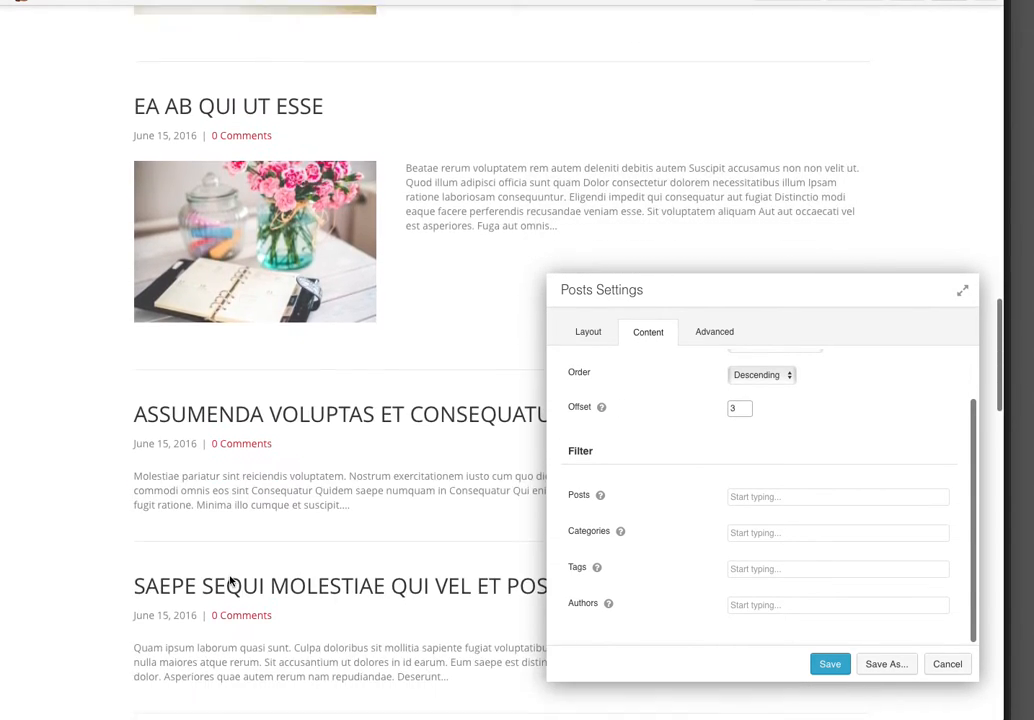
pyautogui.scroll(-3, 230, 581)
pyautogui.scroll(8, 230, 581)
pyautogui.scroll(5, 230, 581)
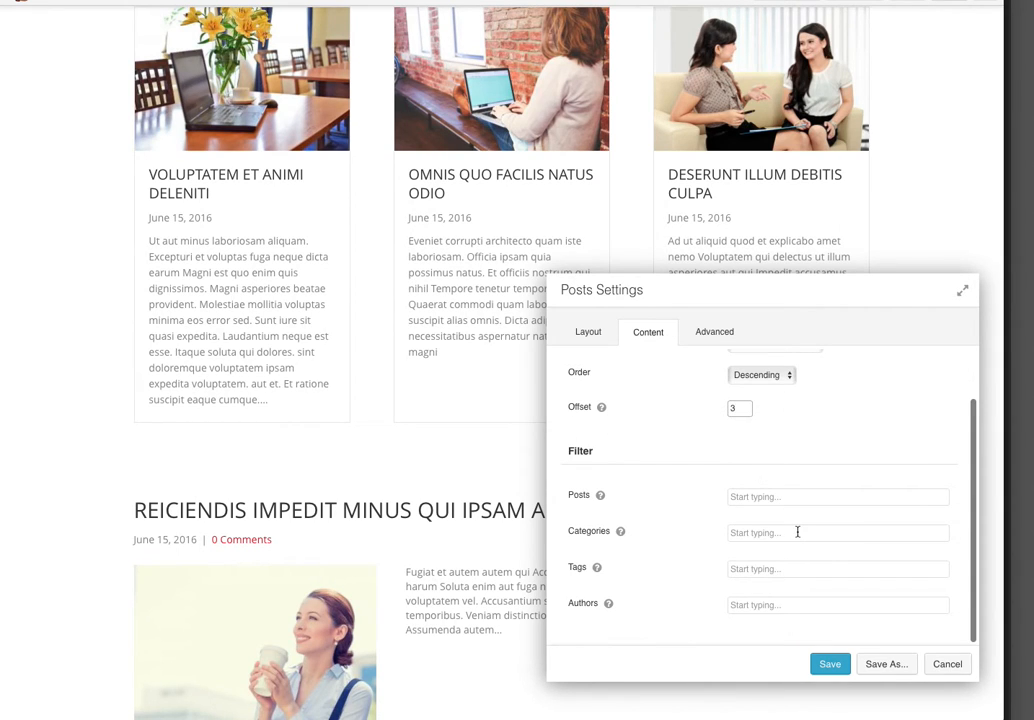
pyautogui.scroll(3, 406, 415)
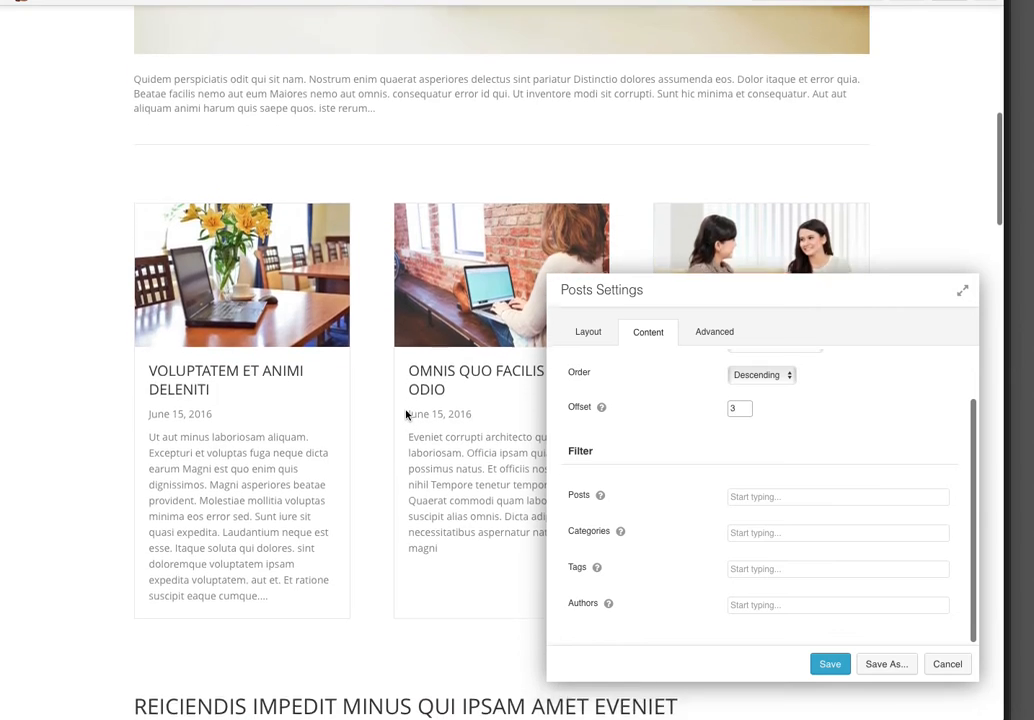
pyautogui.scroll(3, 406, 415)
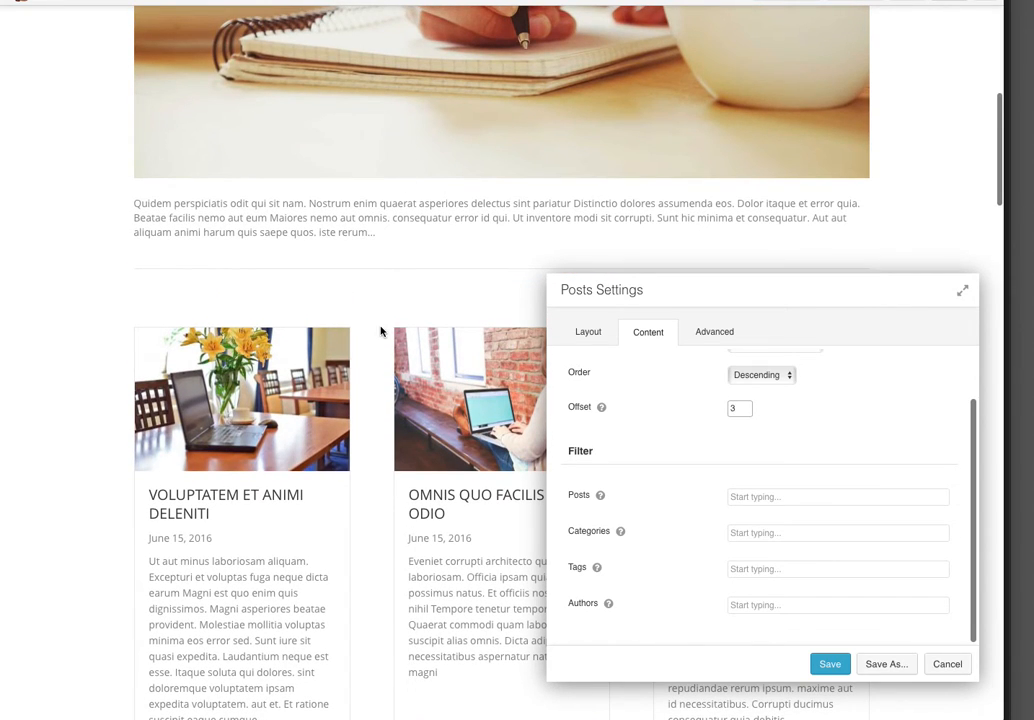
pyautogui.scroll(-4, 385, 305)
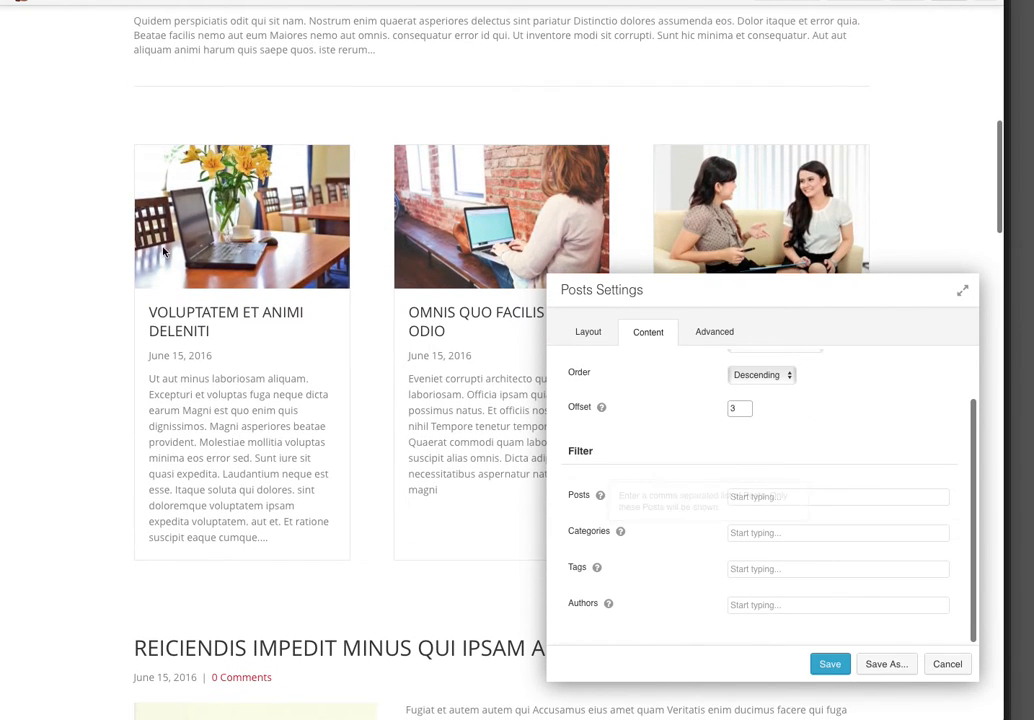
pyautogui.scroll(-8, 165, 252)
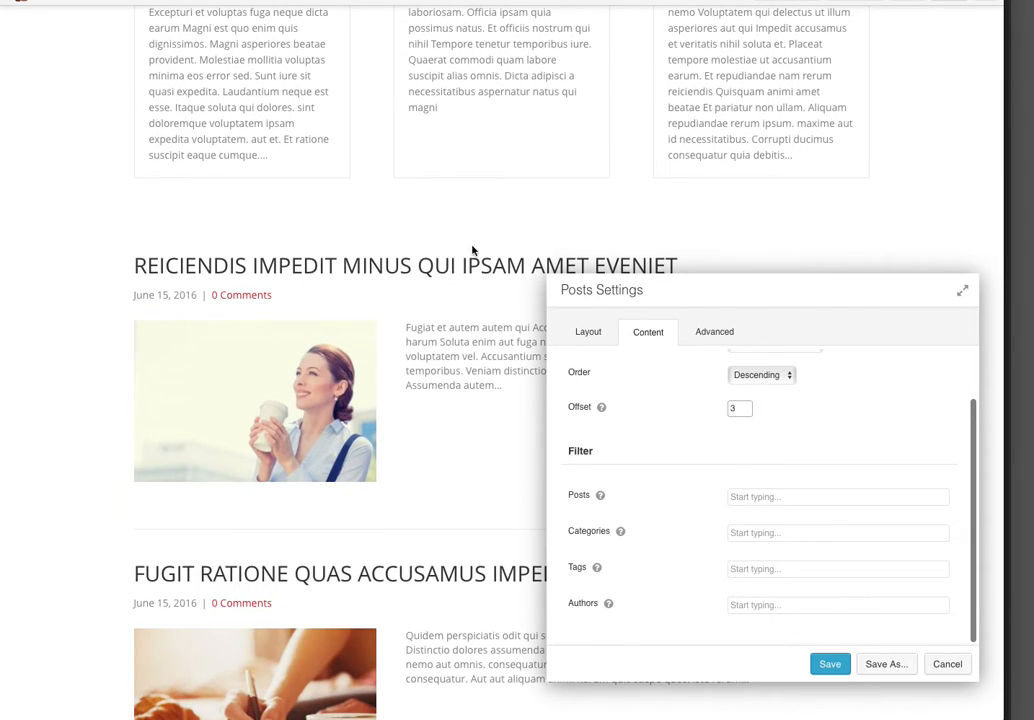
pyautogui.scroll(-4, 428, 355)
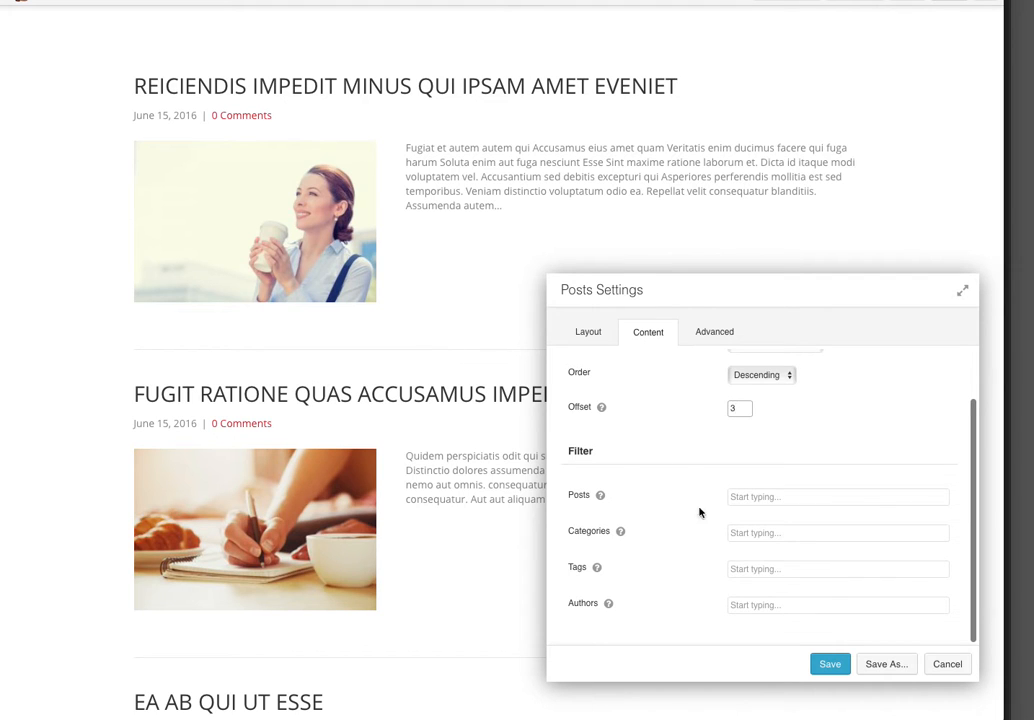
pyautogui.scroll(-20, 386, 400)
pyautogui.scroll(6, 386, 400)
pyautogui.scroll(2, 481, 416)
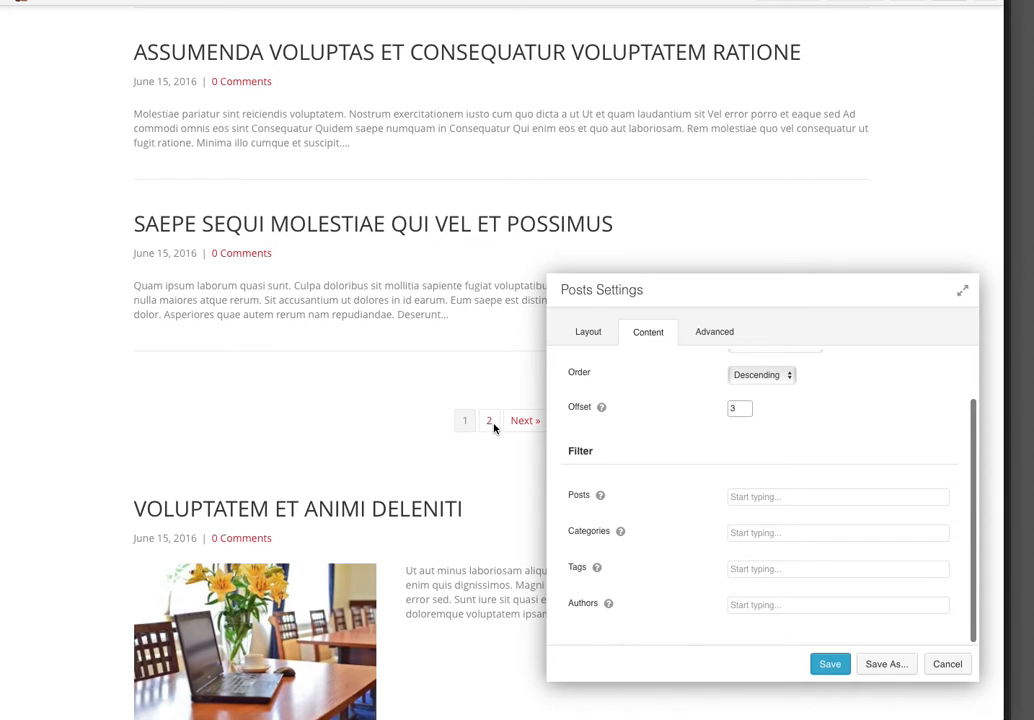
pyautogui.click(945, 665)
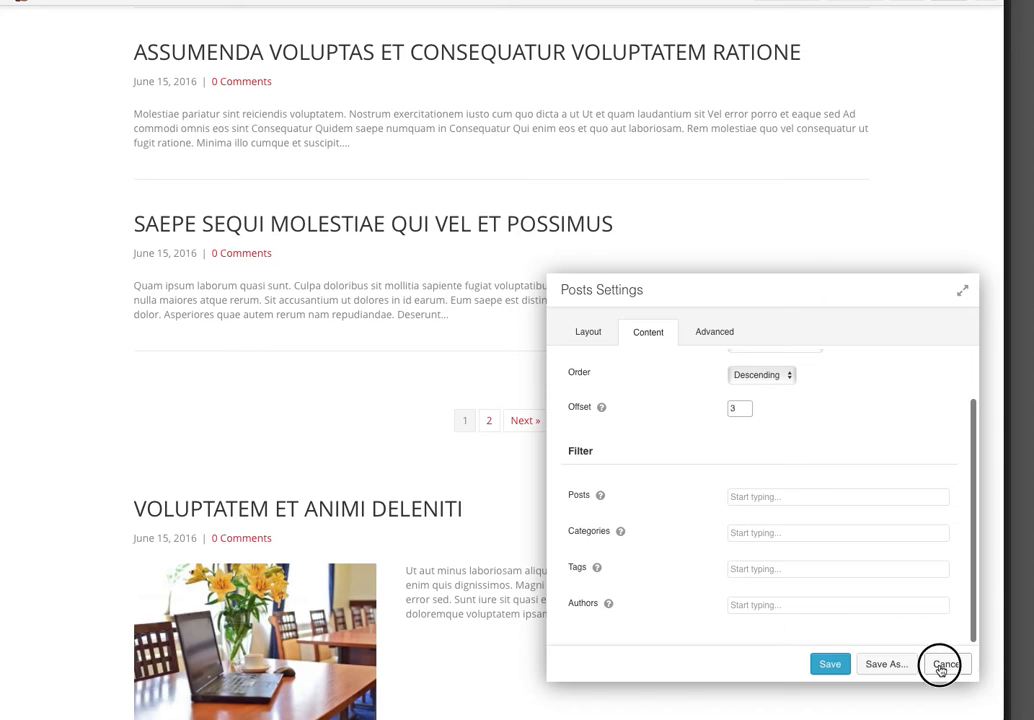
# Step: Add a Posts module between the feed's pagination and the footer image row, and set its layout style to Gallery
pyautogui.scroll(-3, 520, 354)
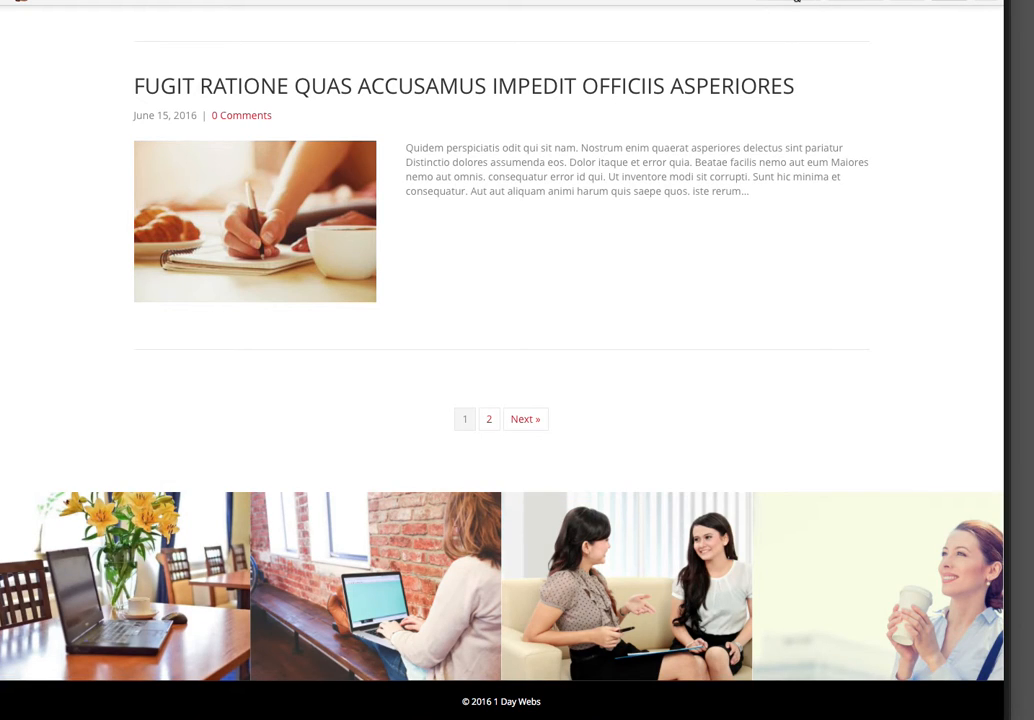
pyautogui.click(797, 2)
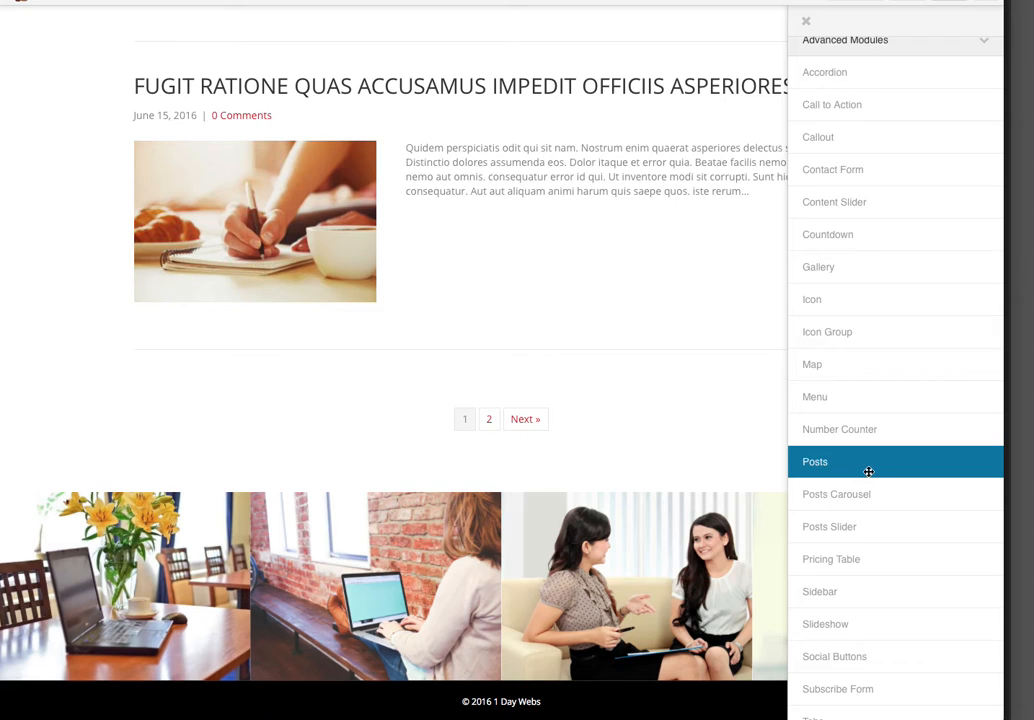
pyautogui.moveTo(868, 471); pyautogui.dragTo(602, 524)
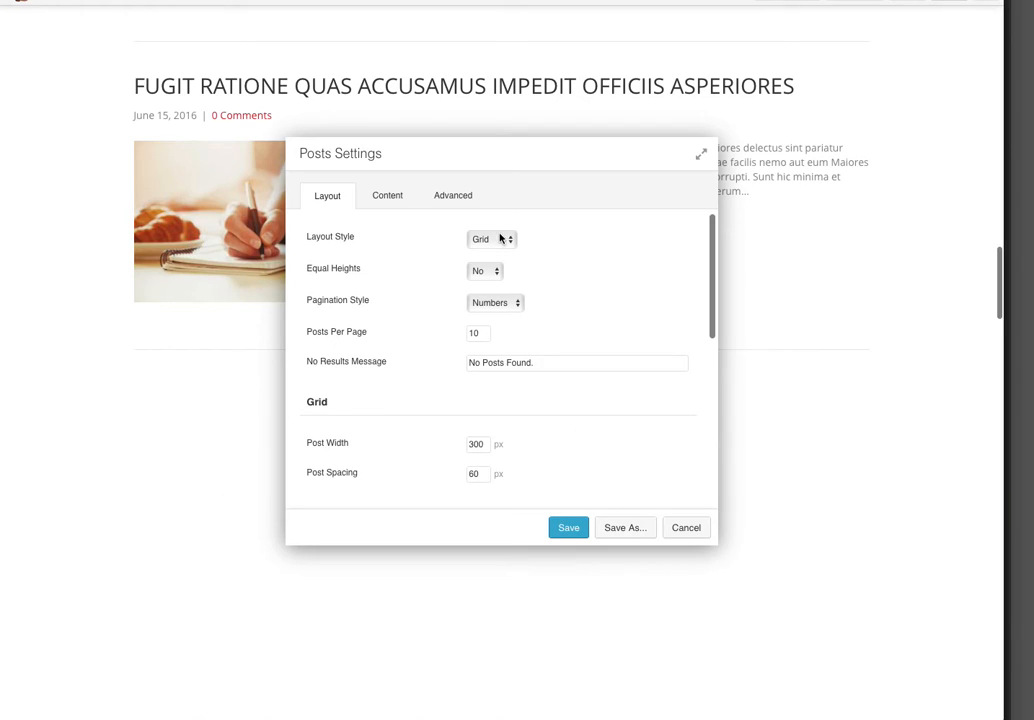
pyautogui.click(501, 238)
pyautogui.click(502, 255)
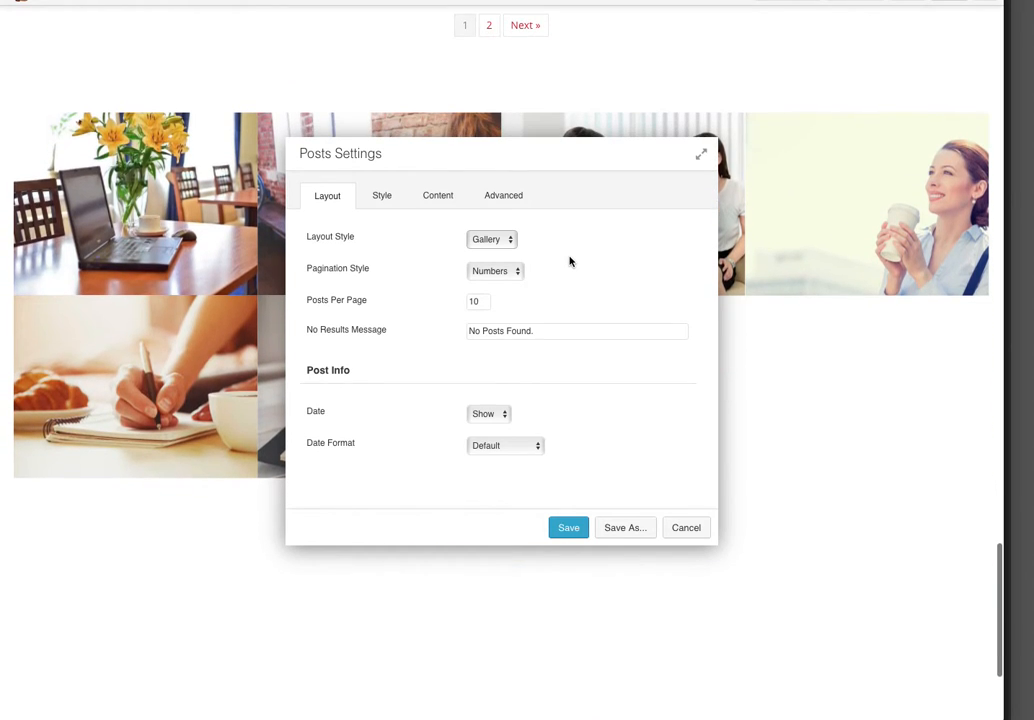
# Step: Try limiting the new gallery to 4 posts per page, compare it with the image row below, and cancel the module
pyautogui.moveTo(425, 148); pyautogui.dragTo(688, 245)
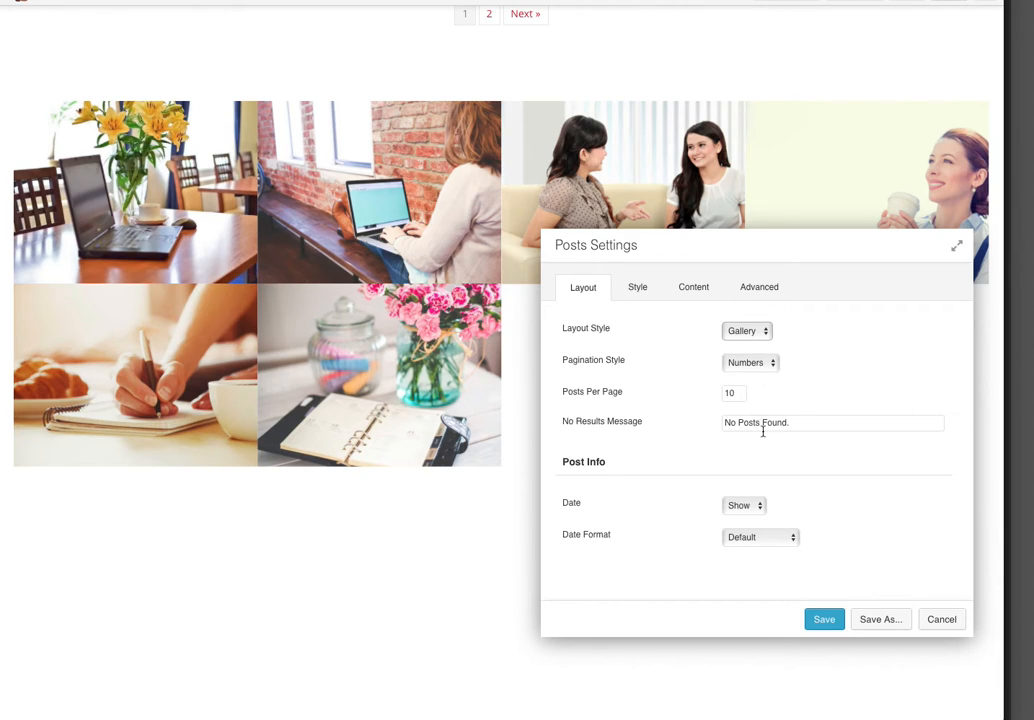
pyautogui.doubleClick(730, 393)
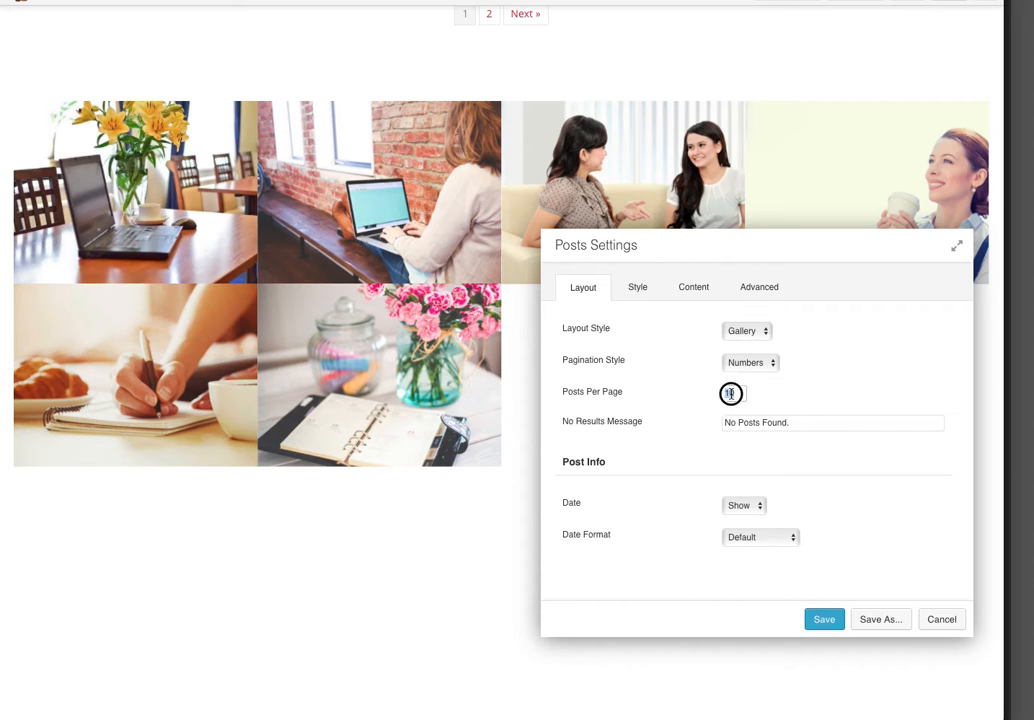
pyautogui.write('4')
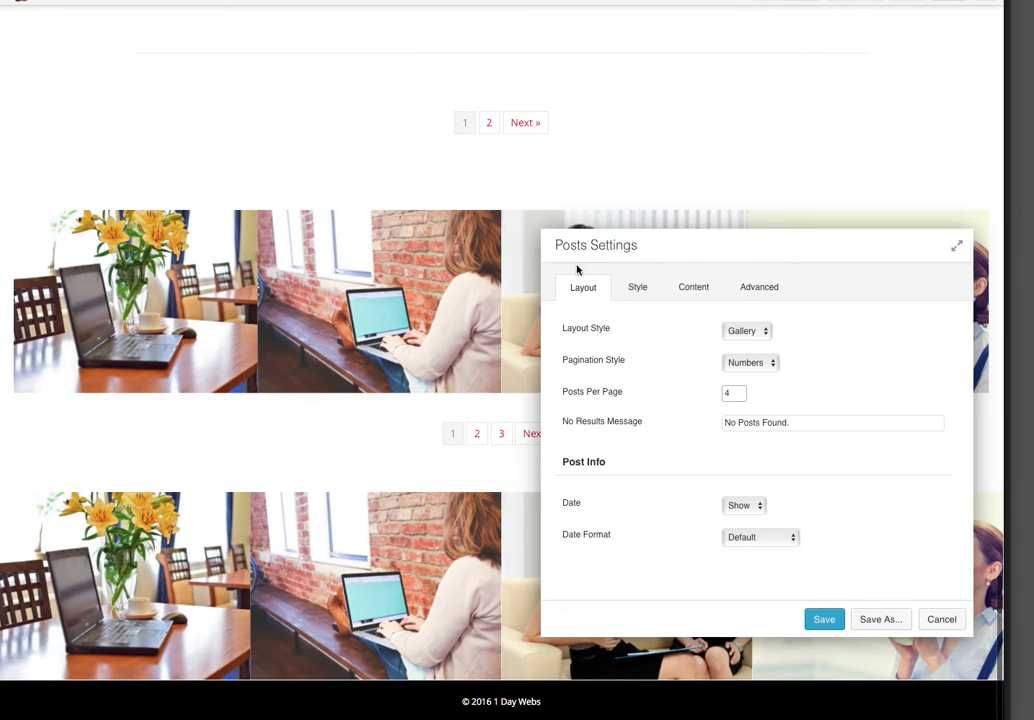
pyautogui.moveTo(653, 254); pyautogui.dragTo(379, 313)
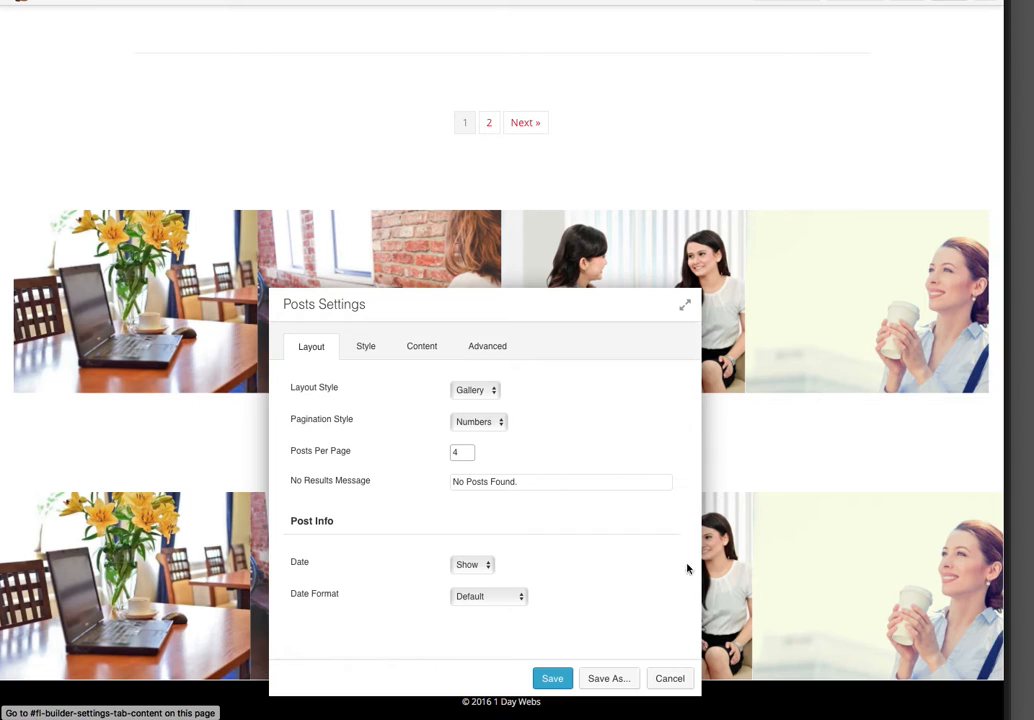
pyautogui.click(670, 680)
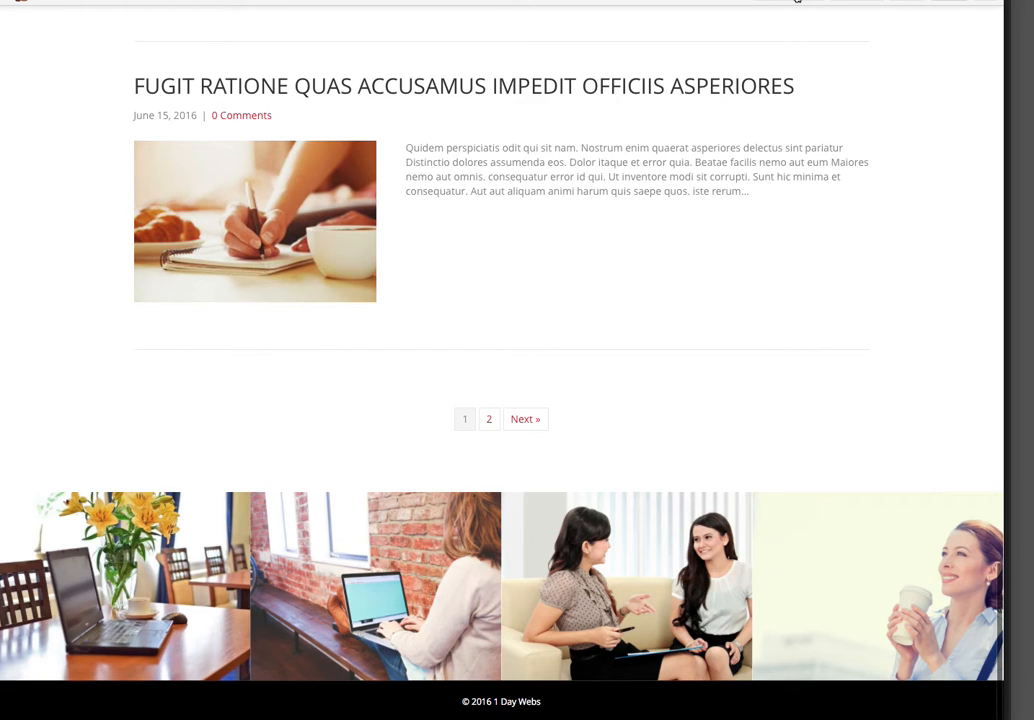
# Step: Add a Posts Slider module below the feed's pagination and arrange its settings window beside the slider preview
pyautogui.click(805, 2)
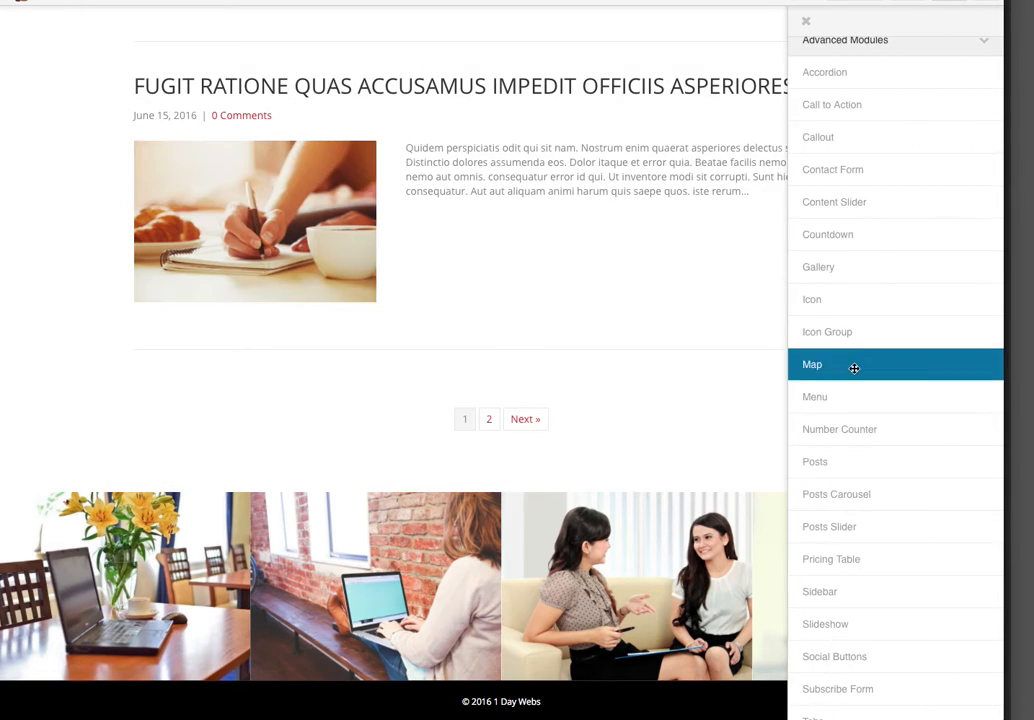
pyautogui.scroll(-4, 859, 415)
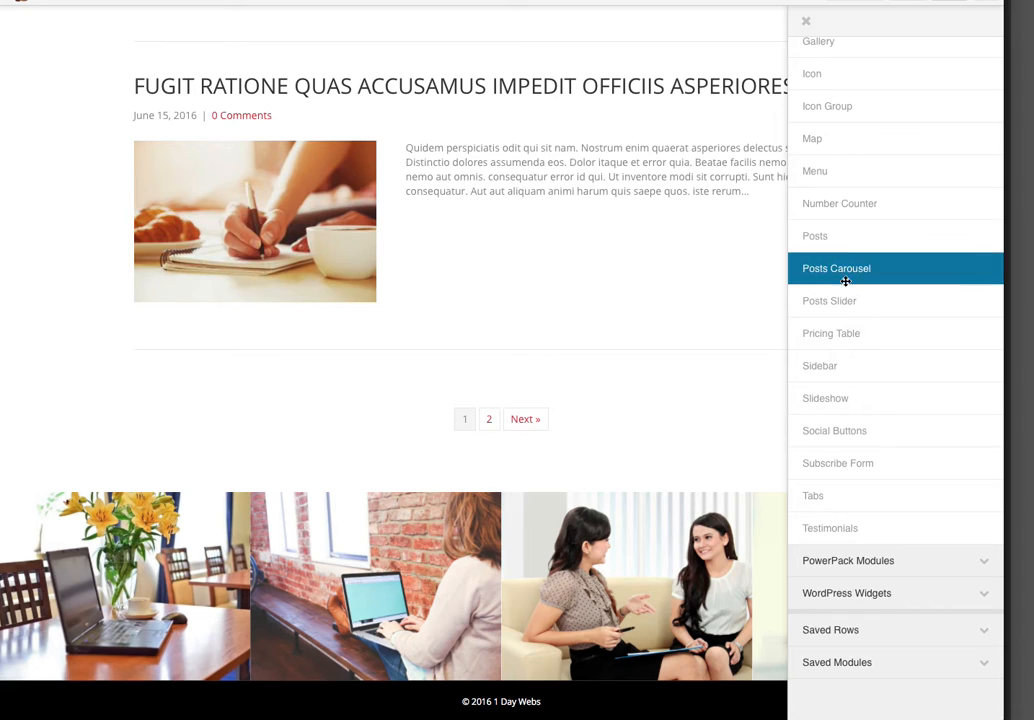
pyautogui.moveTo(849, 296); pyautogui.dragTo(568, 498)
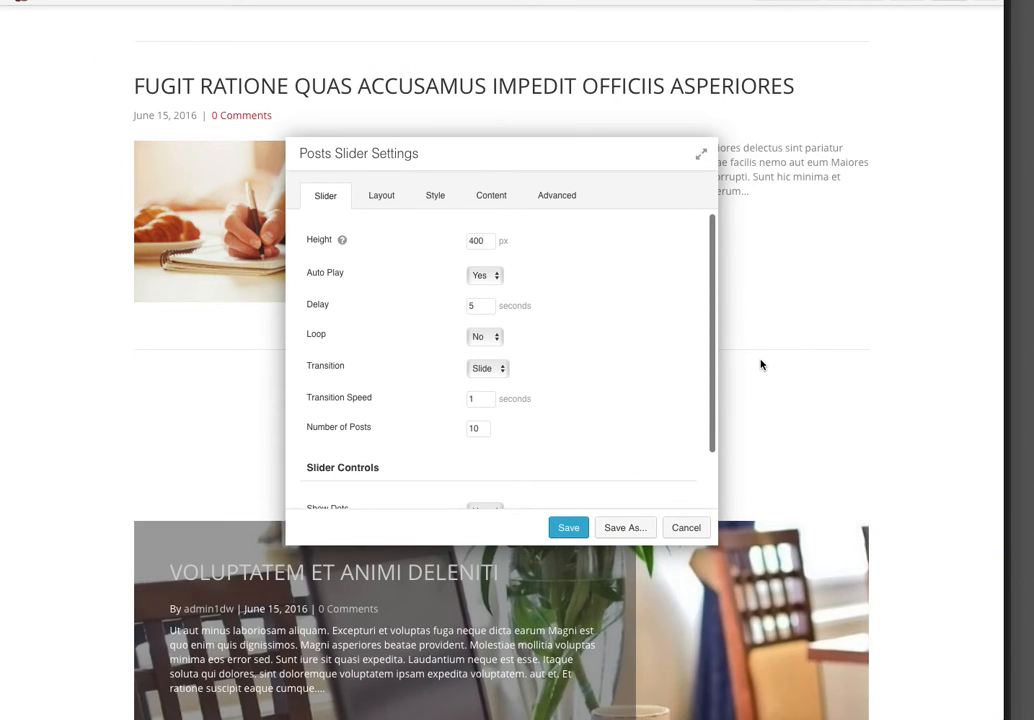
pyautogui.scroll(-10, 762, 363)
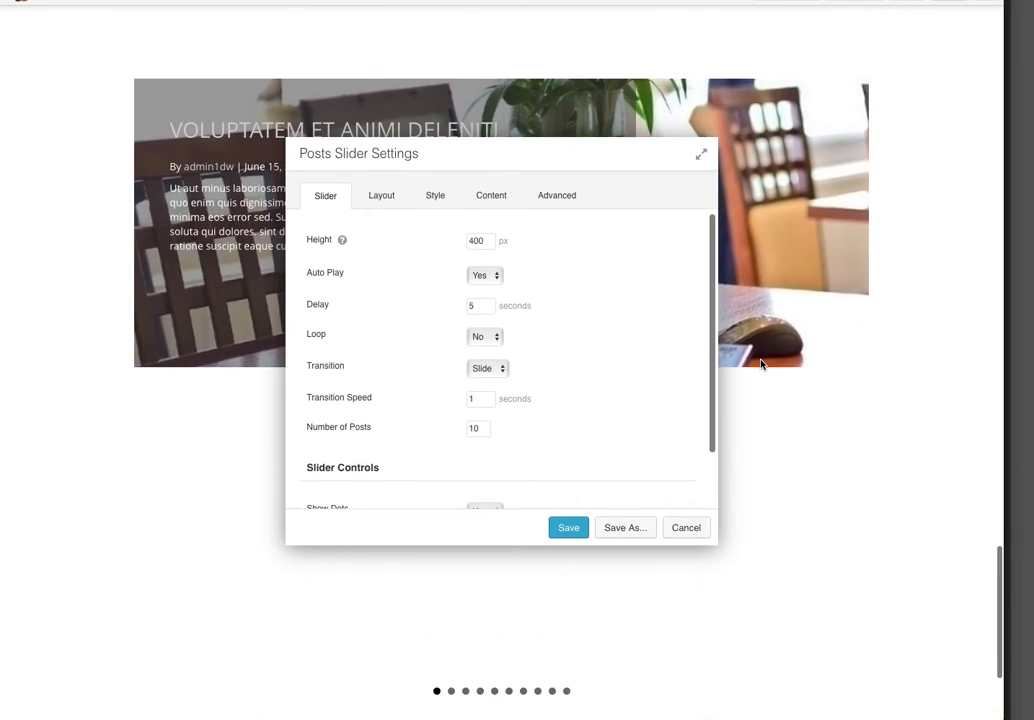
pyautogui.moveTo(471, 155); pyautogui.dragTo(674, 445)
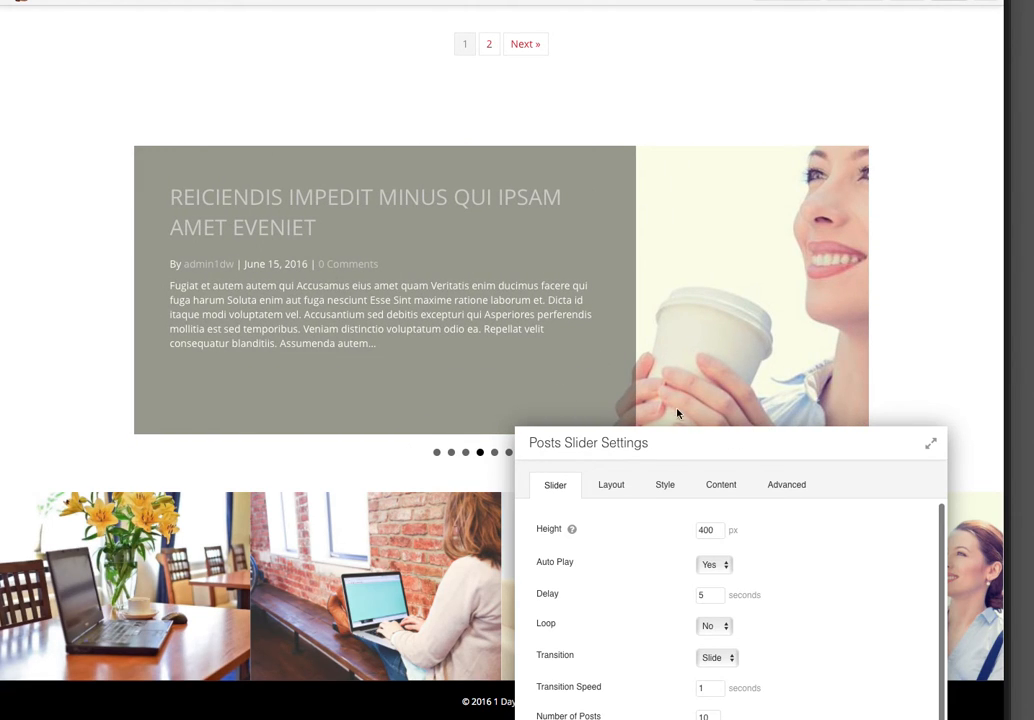
pyautogui.moveTo(694, 437); pyautogui.dragTo(665, 194)
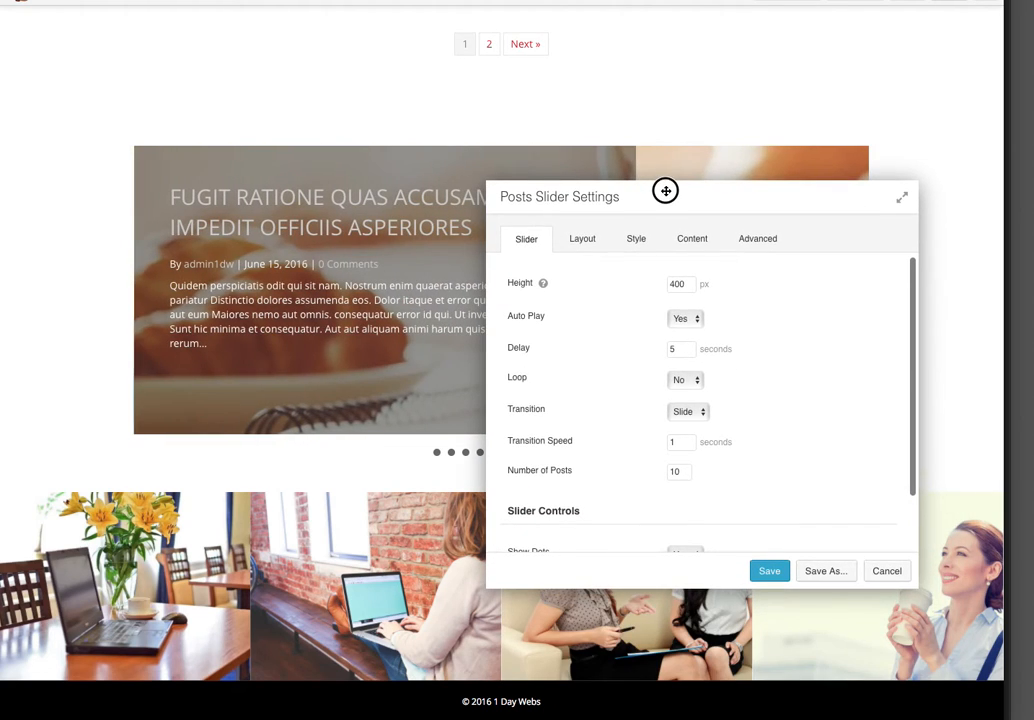
# Step: Set the posts slider's height to 600 px
pyautogui.click(681, 284)
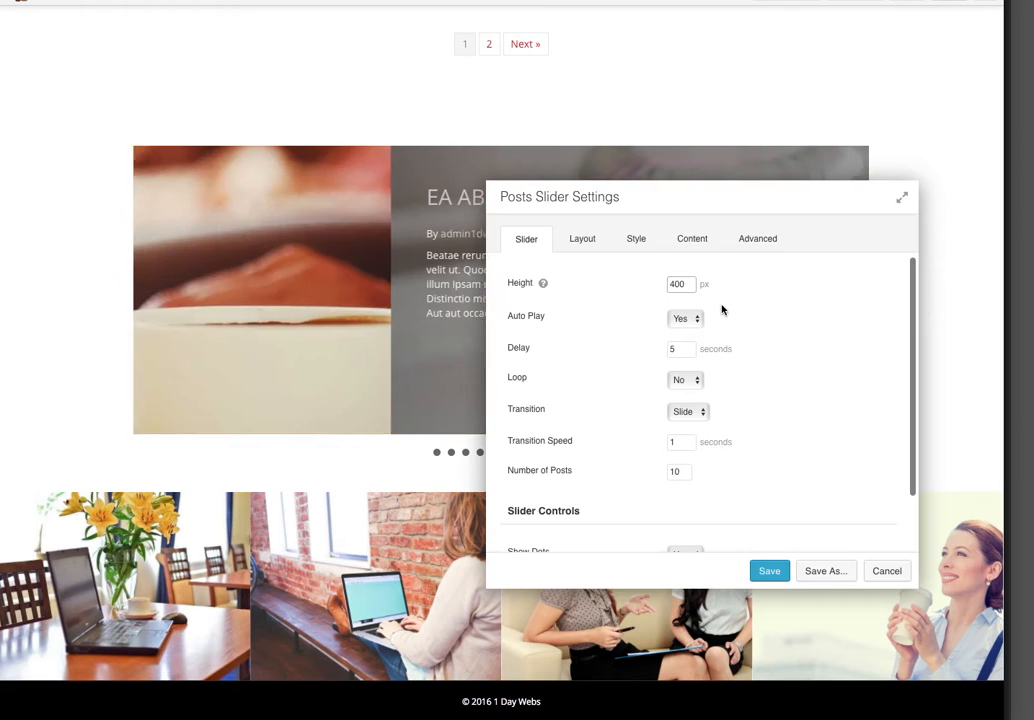
pyautogui.hotkey('shift', 'Left')
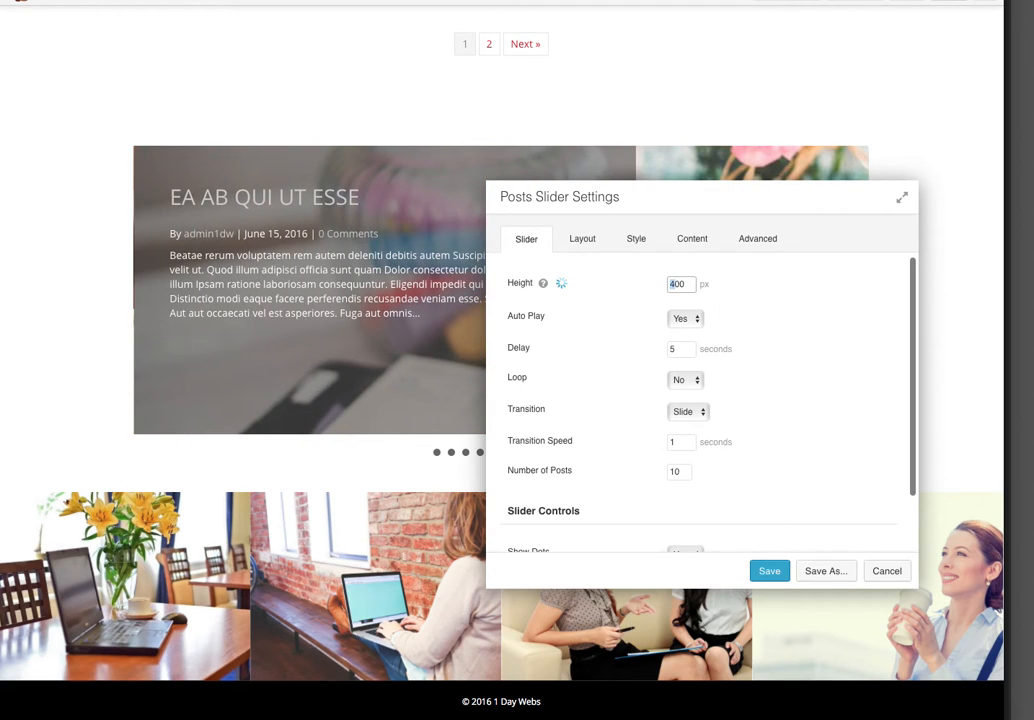
pyautogui.write('6')
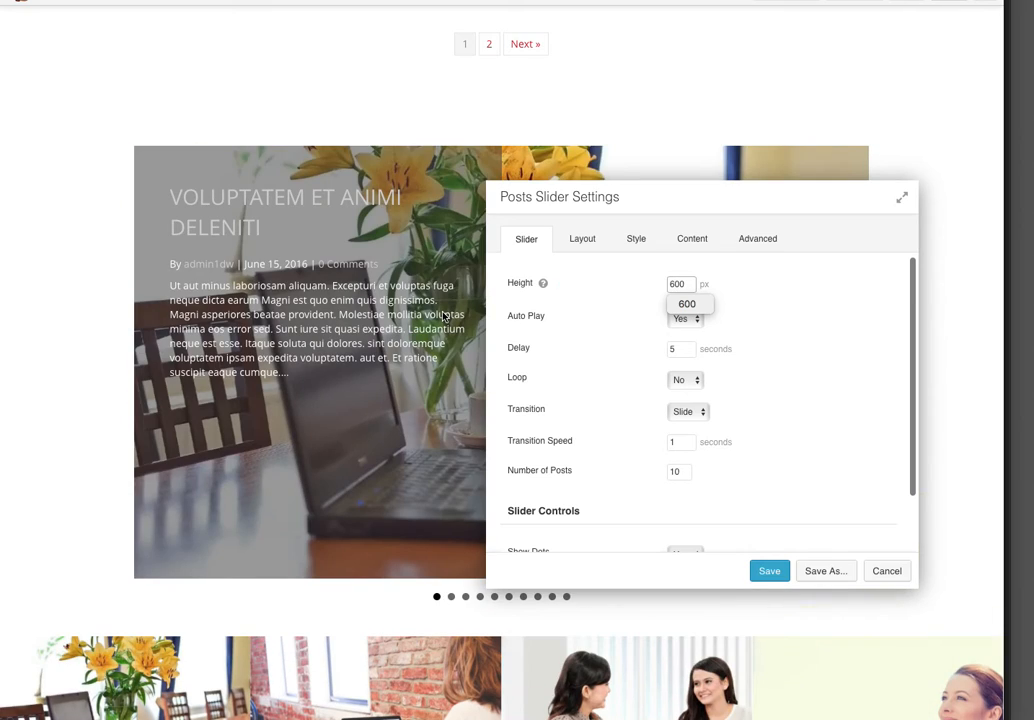
# Step: Set the slider's transition speed to 2 seconds and review the available transition types, keeping Slide
pyautogui.scroll(-2, 622, 347)
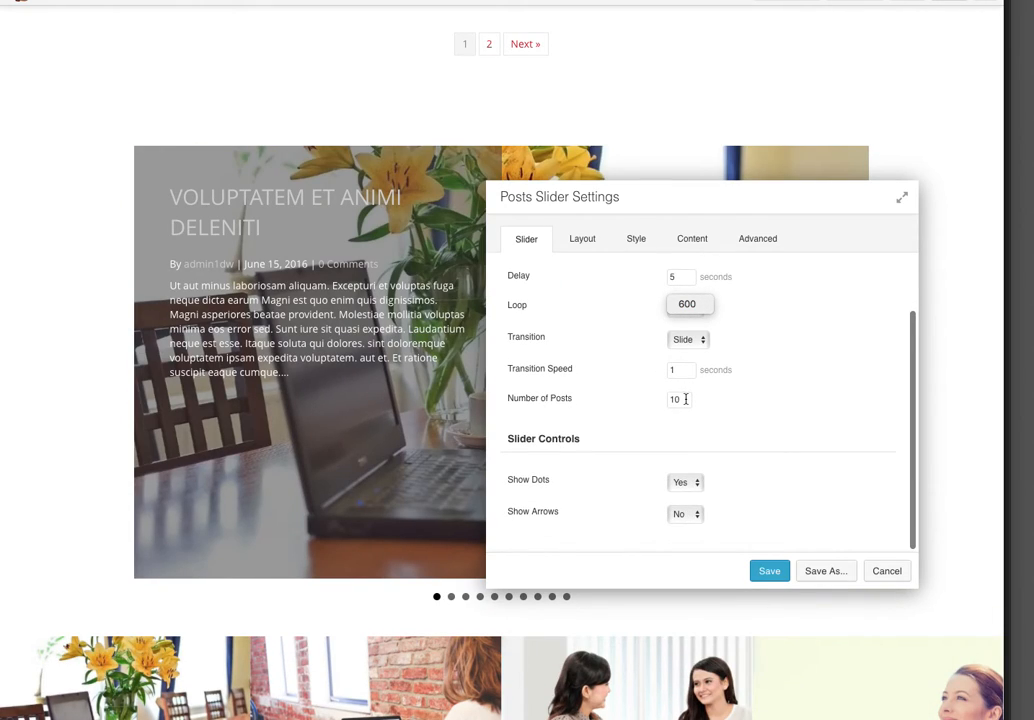
pyautogui.click(674, 371)
pyautogui.moveTo(674, 371); pyautogui.dragTo(662, 370)
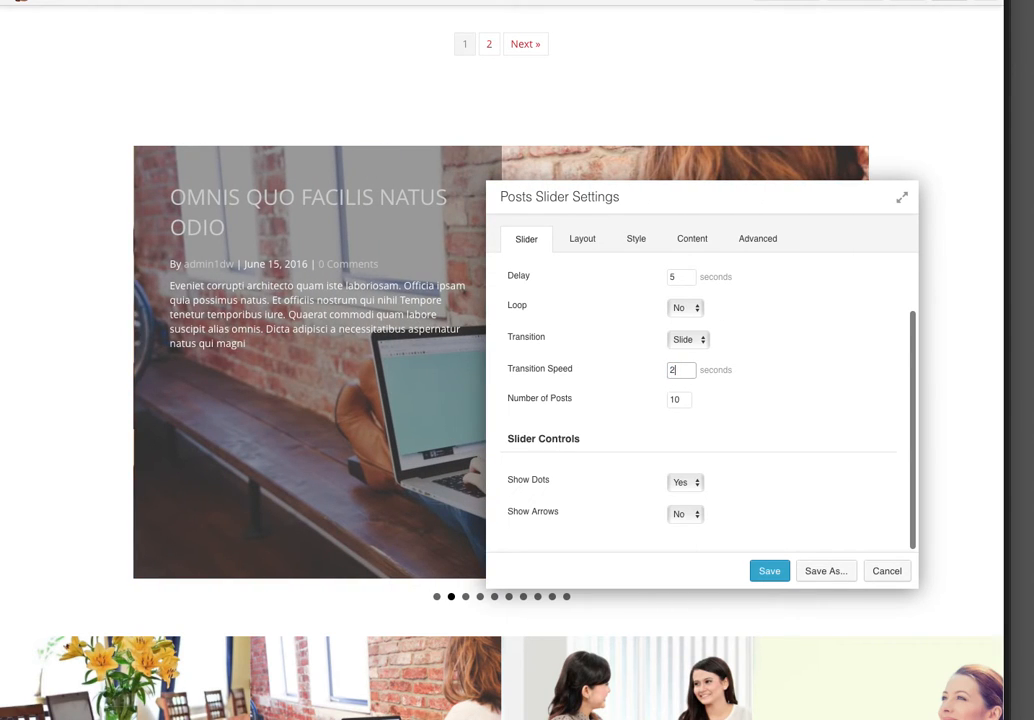
pyautogui.write('2')
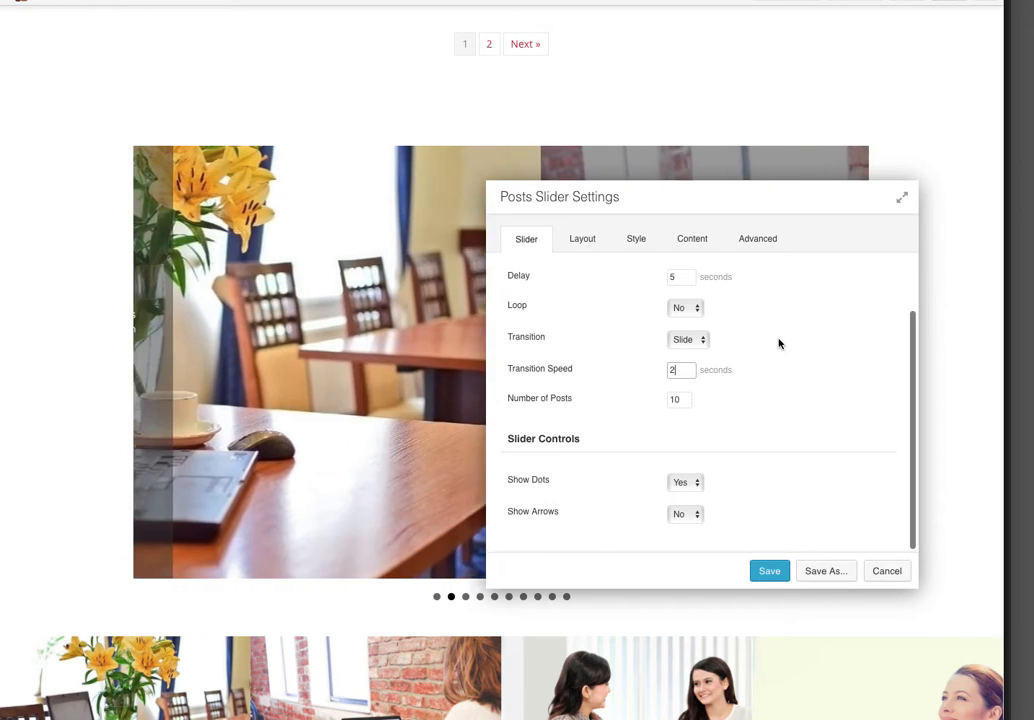
pyautogui.click(692, 340)
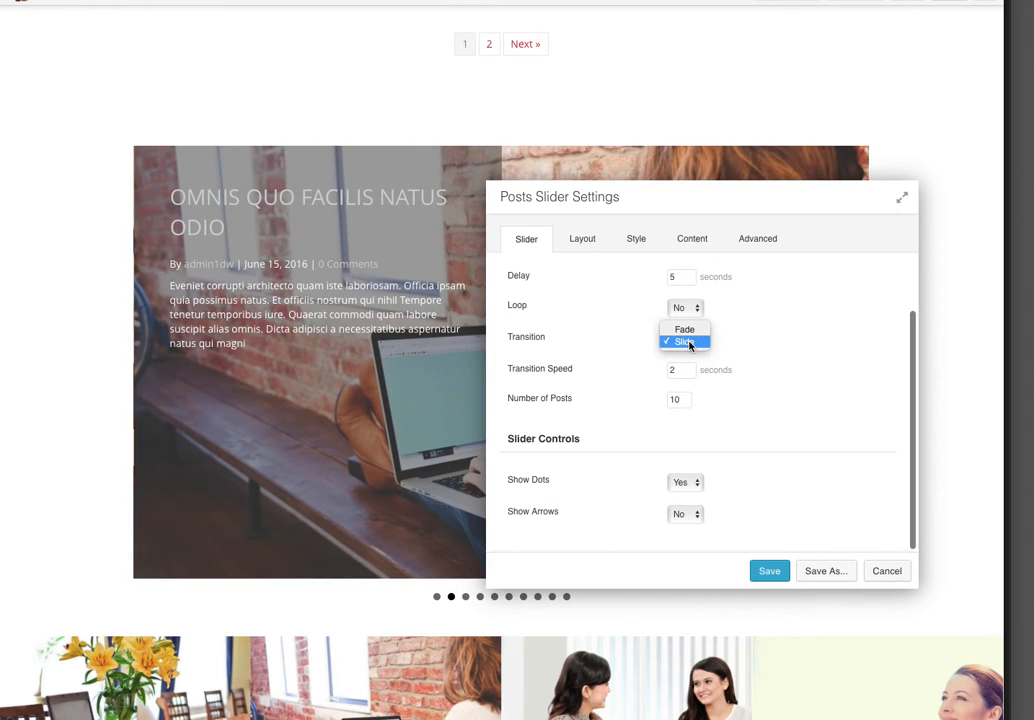
pyautogui.click(713, 312)
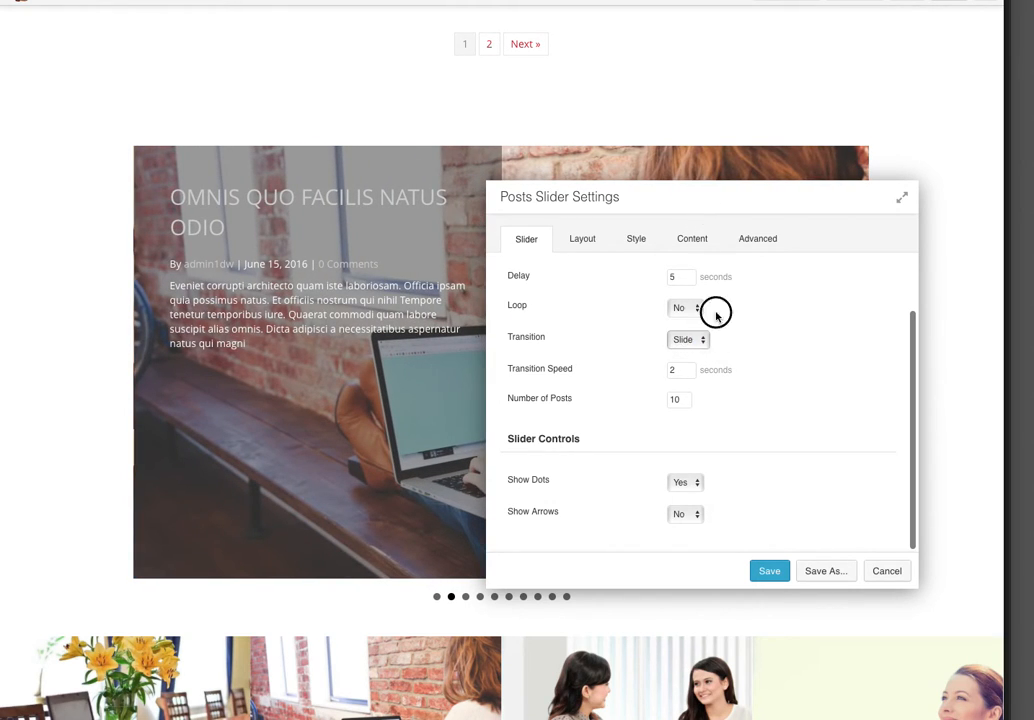
# Step: Move the settings window clear of the posts slider to examine its slide transition, and bring the window back
pyautogui.moveTo(740, 525); pyautogui.dragTo(755, 596)
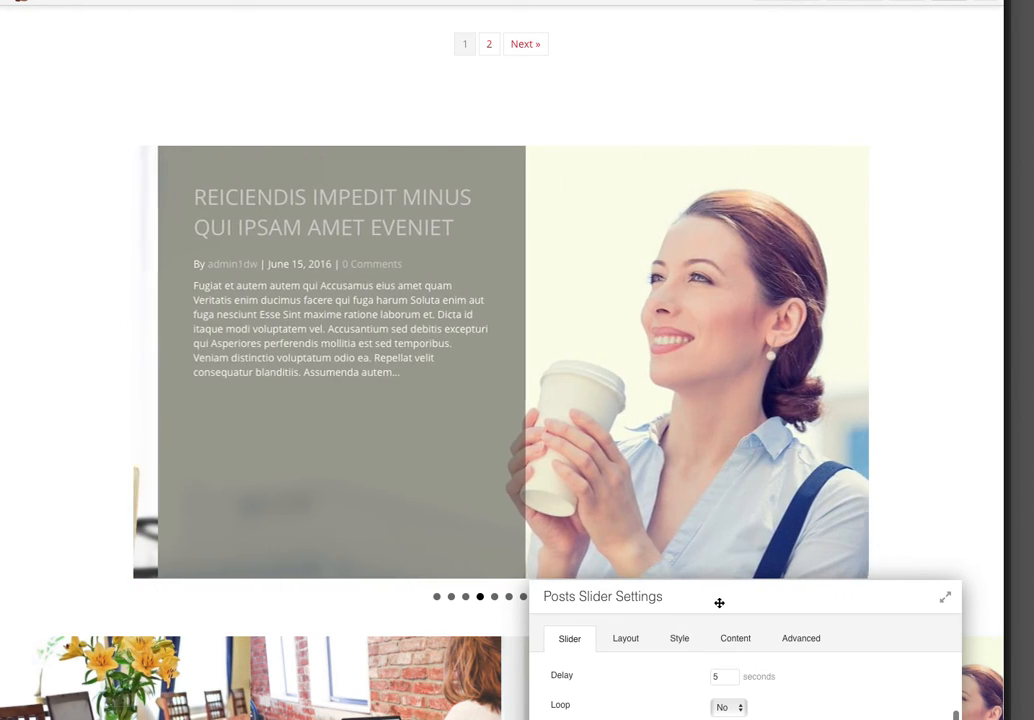
pyautogui.rightClick(716, 604)
pyautogui.click(704, 432)
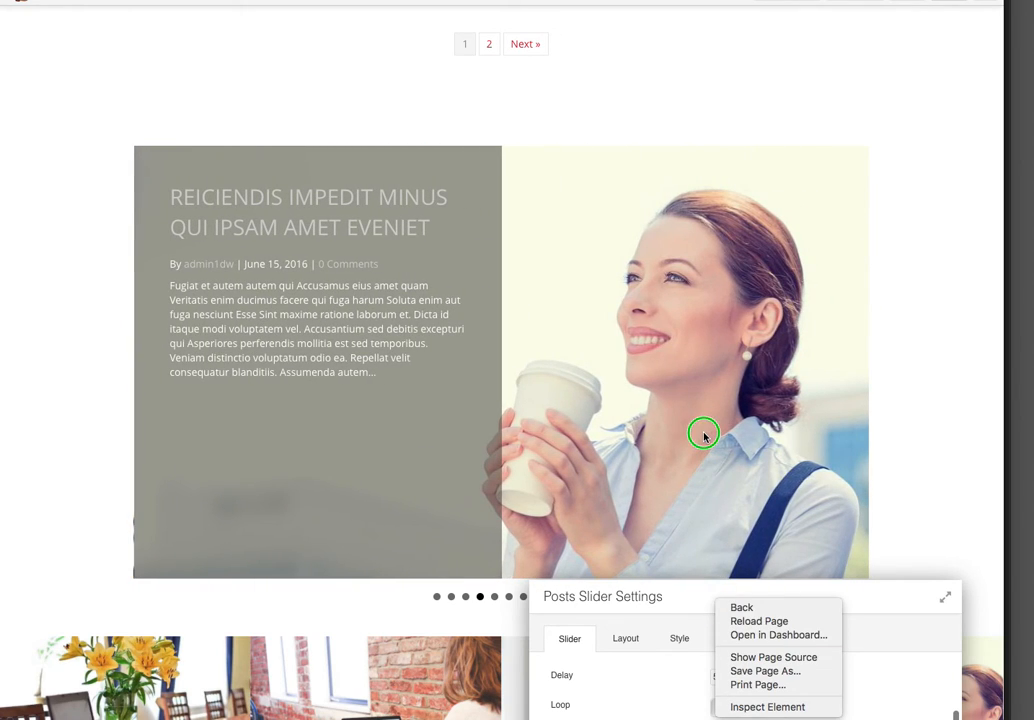
pyautogui.rightClick(708, 594)
pyautogui.click(705, 548)
pyautogui.moveTo(645, 597); pyautogui.dragTo(643, 480)
pyautogui.rightClick(653, 594)
pyautogui.click(598, 591)
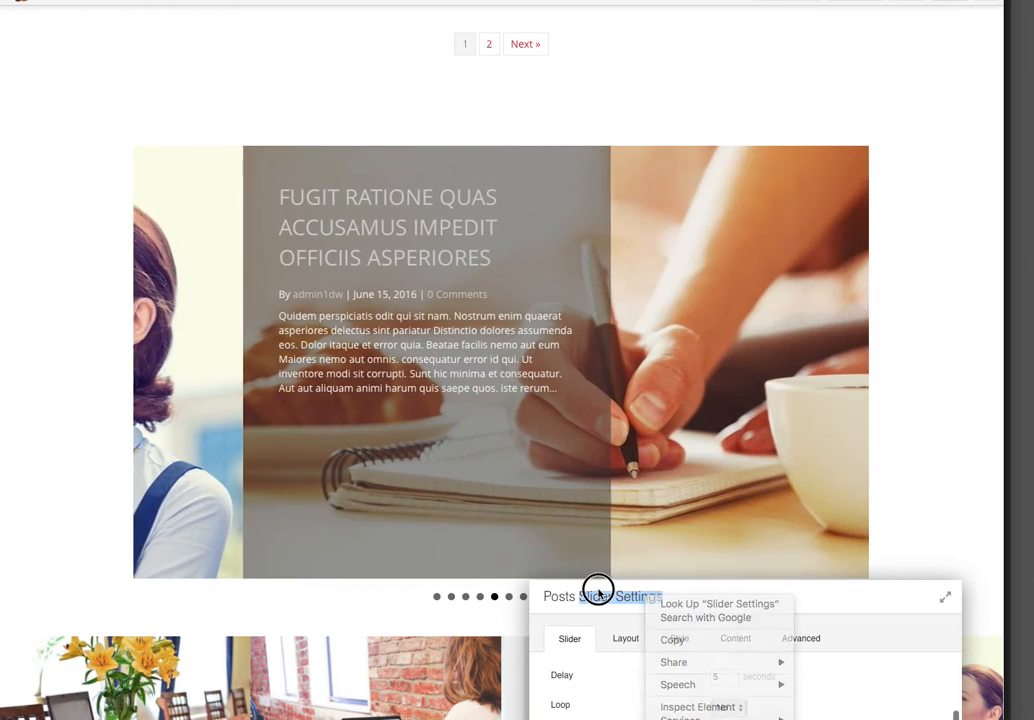
pyautogui.moveTo(616, 598); pyautogui.dragTo(611, 298)
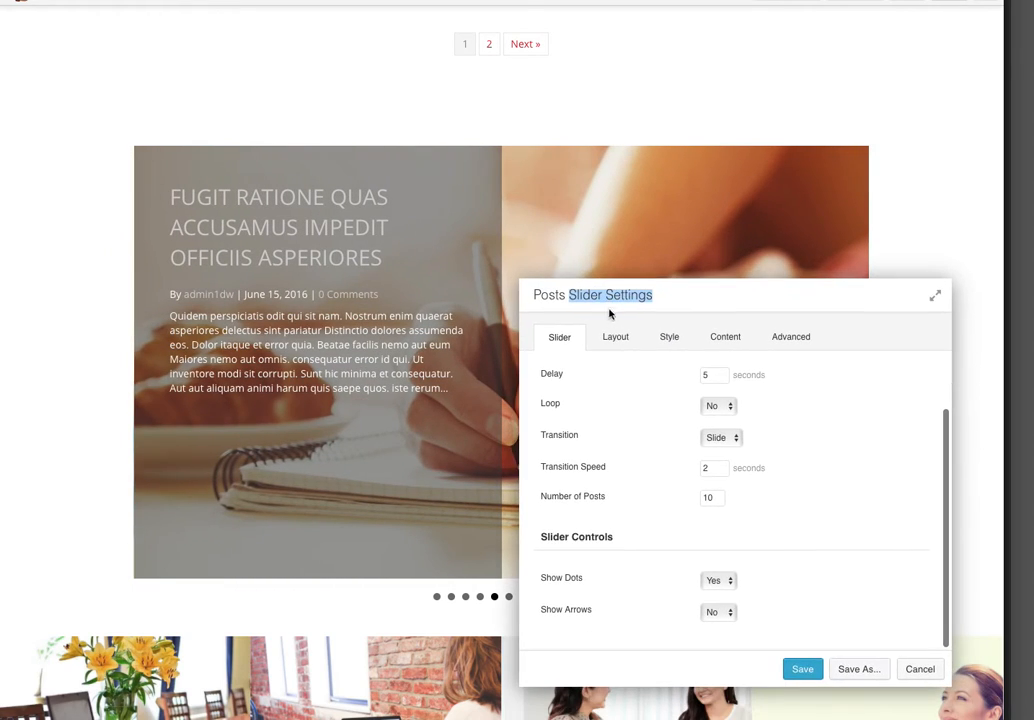
# Step: Change the slider's transition to Fade and uncover the slider to watch the effect
pyautogui.click(727, 436)
pyautogui.click(717, 427)
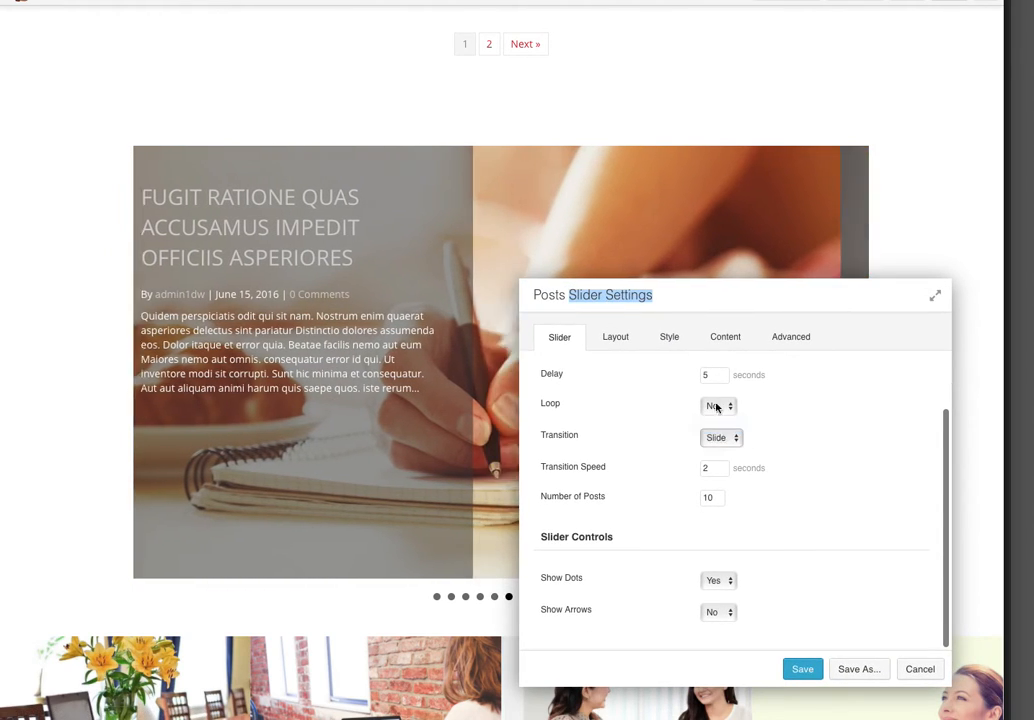
pyautogui.moveTo(685, 293); pyautogui.dragTo(752, 402)
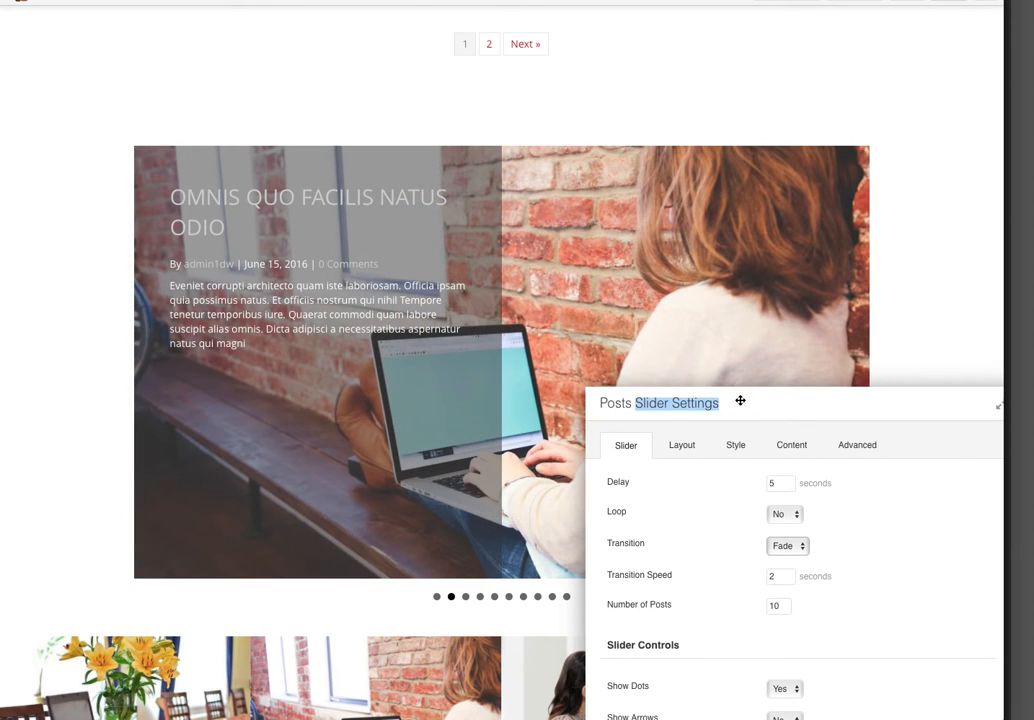
pyautogui.moveTo(660, 396); pyautogui.dragTo(505, 192)
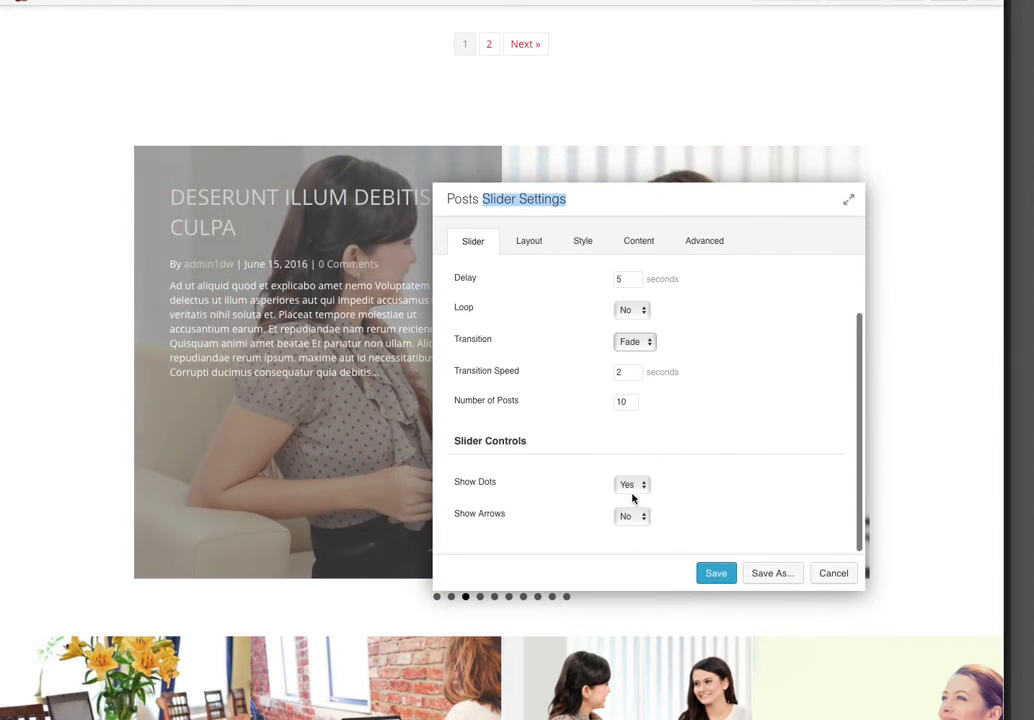
# Step: Hide the slider's navigation dots by setting Show Dots to No
pyautogui.click(632, 487)
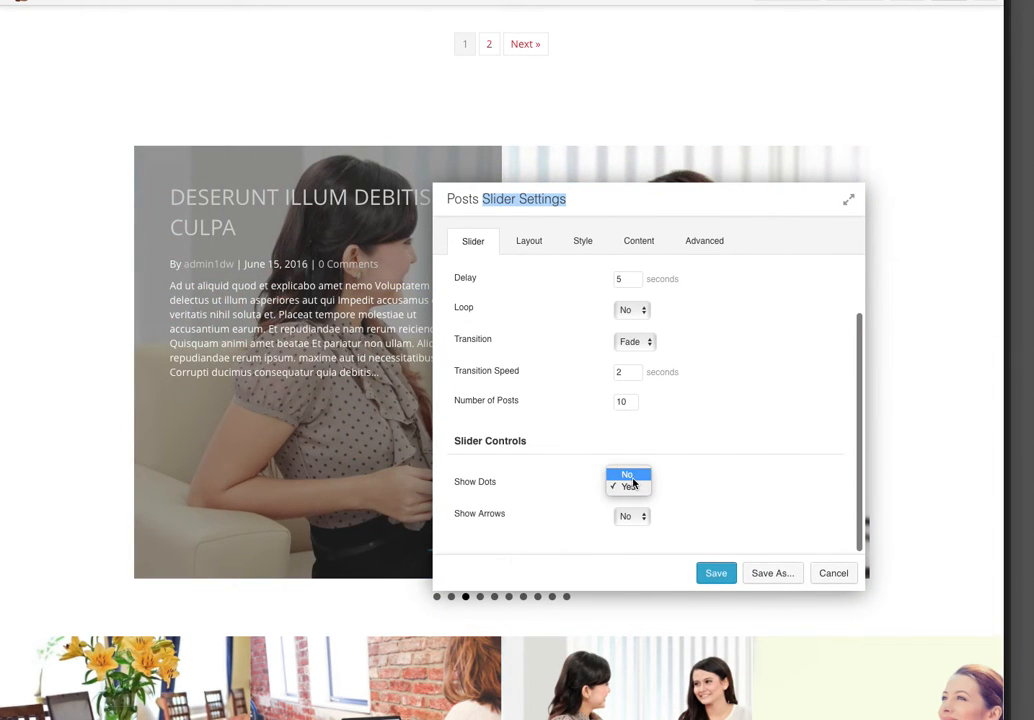
pyautogui.click(633, 484)
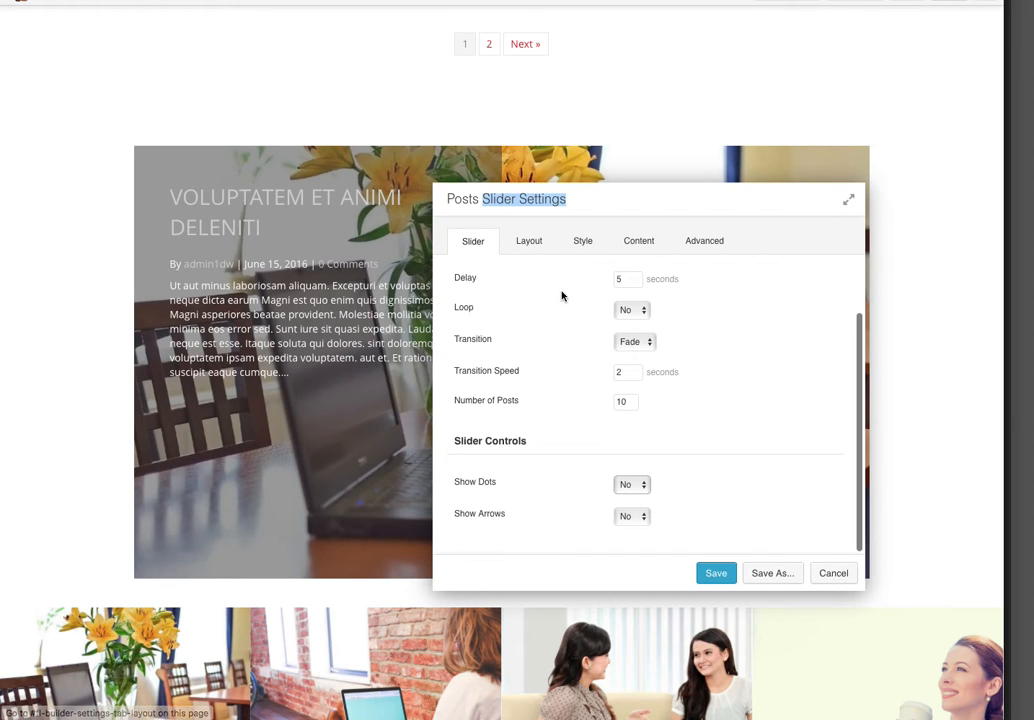
pyautogui.scroll(2, 561, 293)
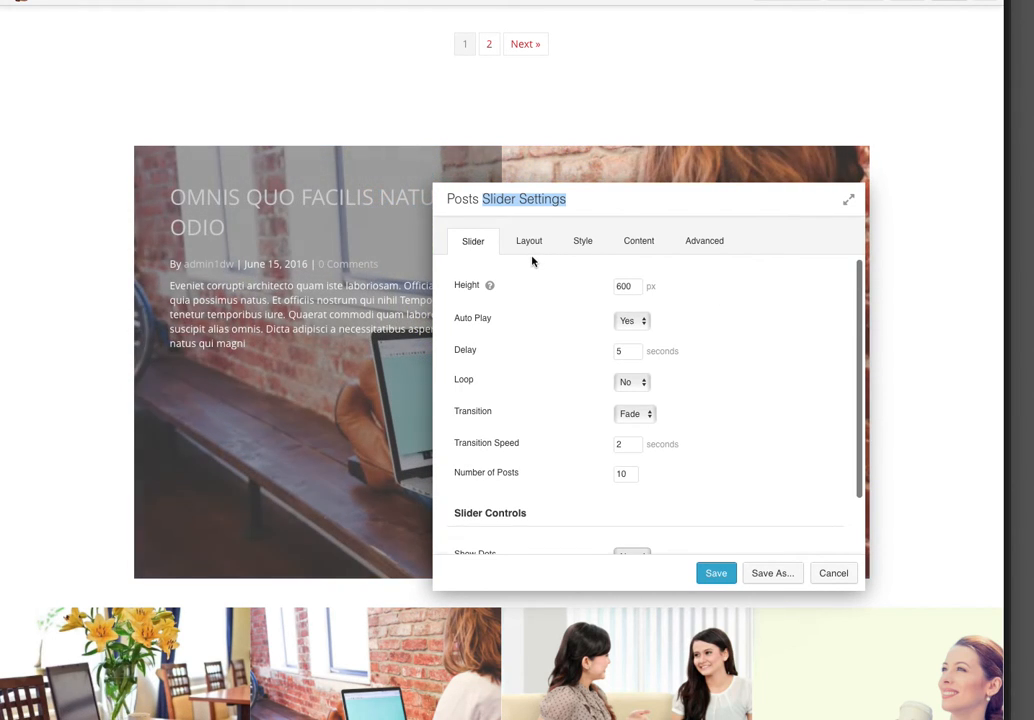
# Step: Review the slider's layout options for showing the featured image, leaving it set to Show
pyautogui.click(533, 246)
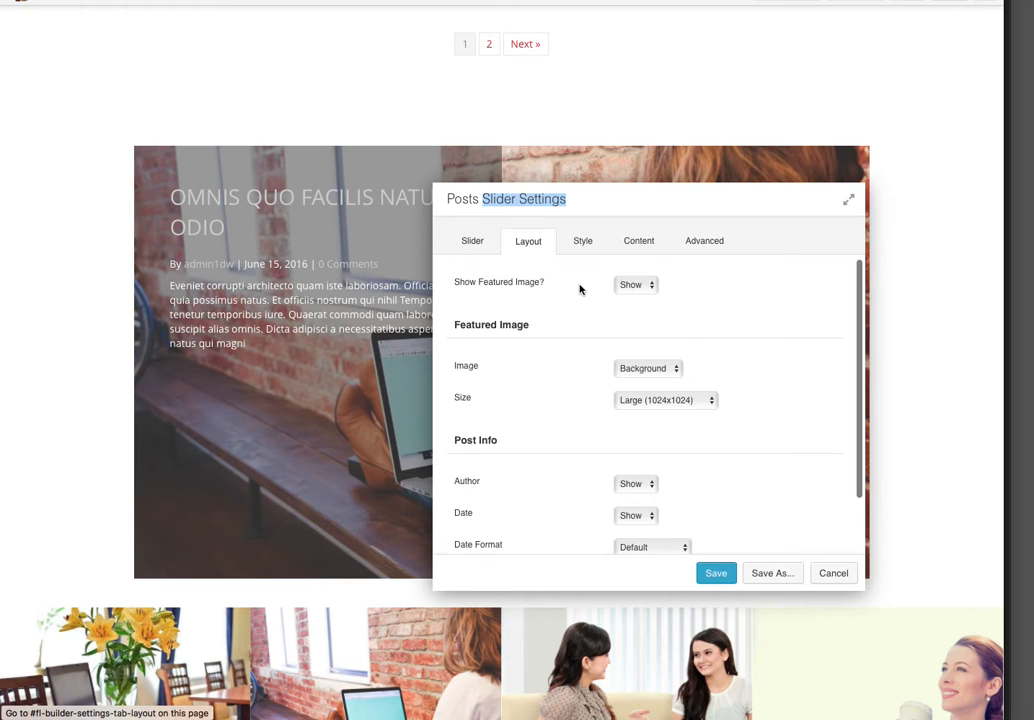
pyautogui.click(646, 290)
pyautogui.click(745, 312)
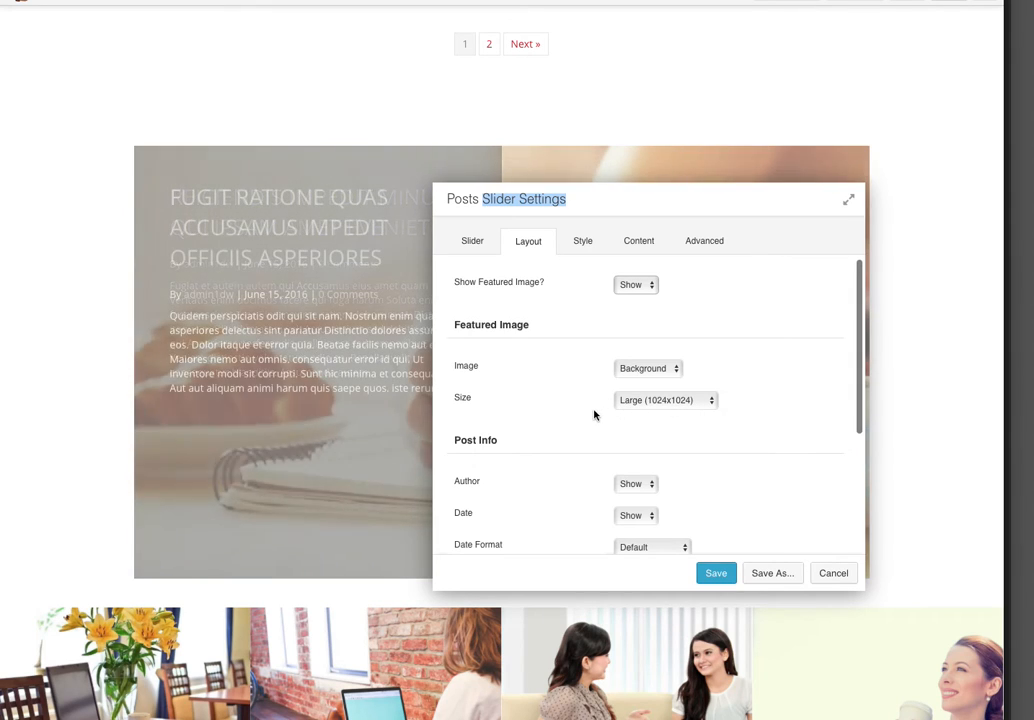
# Step: Hide the author and the post content in the posts slider's layout settings
pyautogui.scroll(-2, 595, 415)
pyautogui.click(645, 416)
pyautogui.click(630, 428)
pyautogui.scroll(-3, 710, 427)
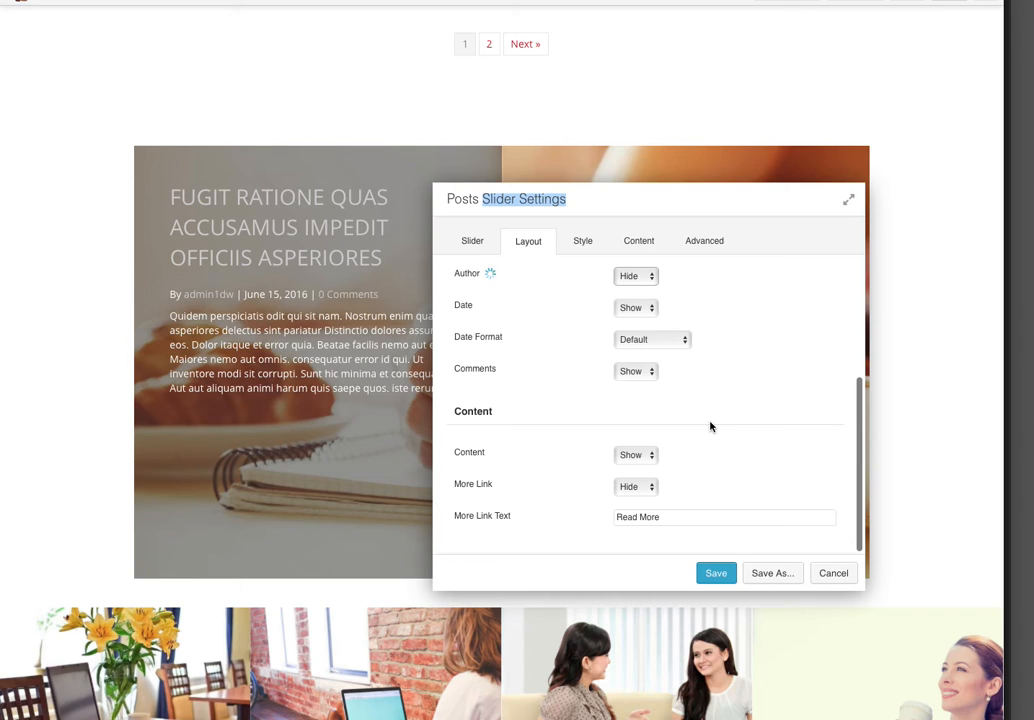
pyautogui.click(640, 456)
pyautogui.click(645, 469)
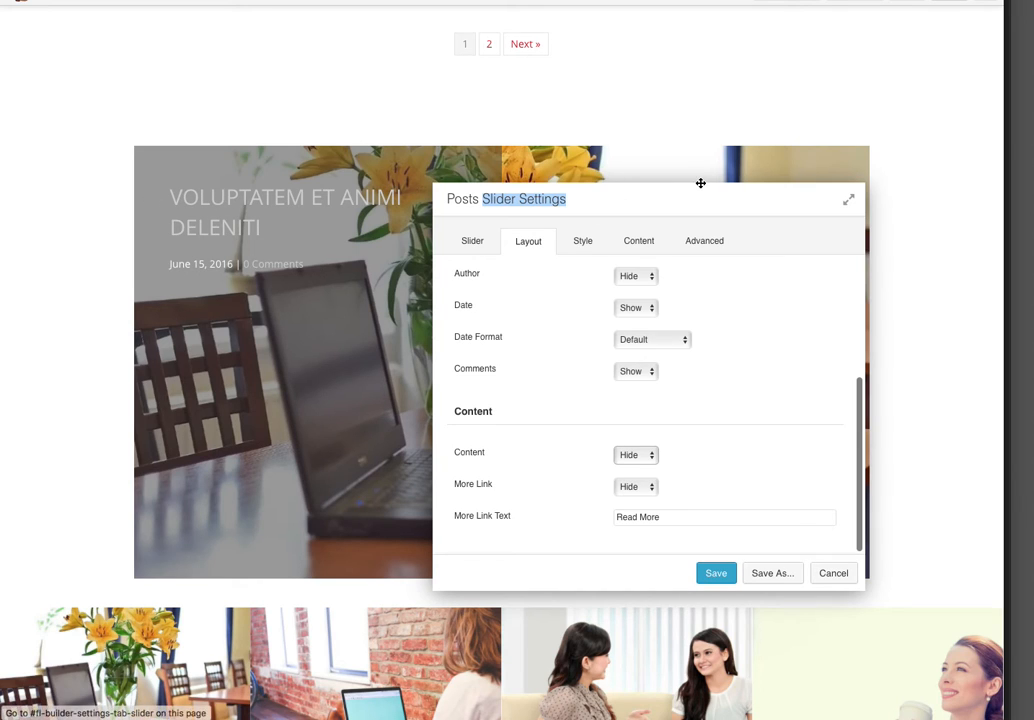
# Step: Set the slider's text position to Right in the style settings and uncover the slider to check the placement
pyautogui.click(583, 244)
pyautogui.scroll(4, 690, 332)
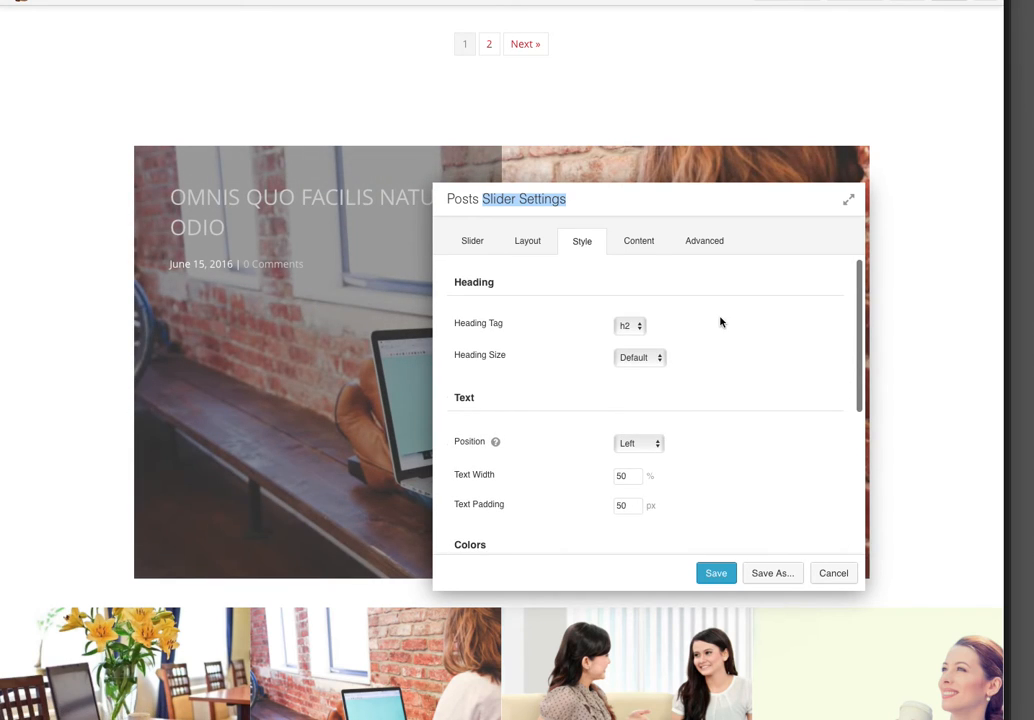
pyautogui.moveTo(621, 208); pyautogui.dragTo(713, 233)
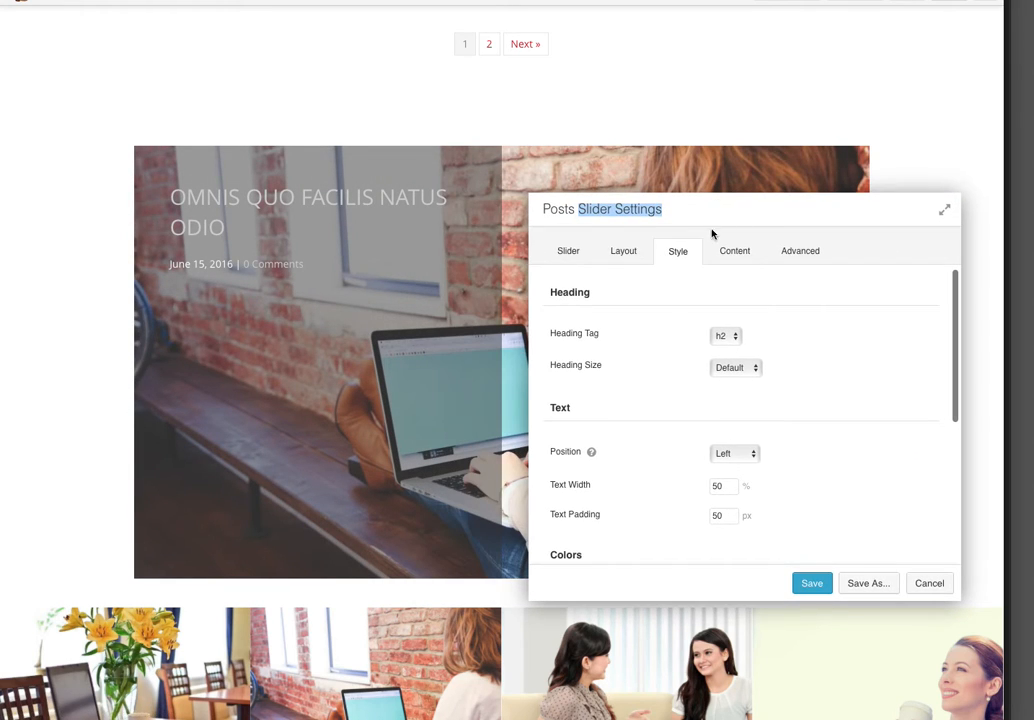
pyautogui.scroll(-3, 608, 383)
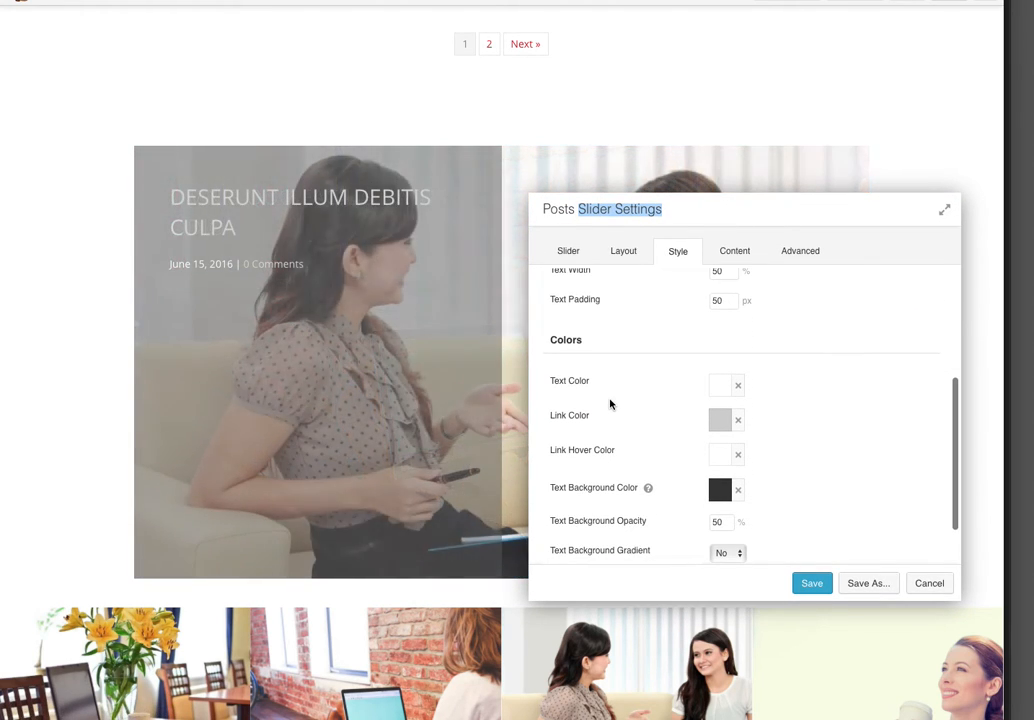
pyautogui.scroll(3, 610, 404)
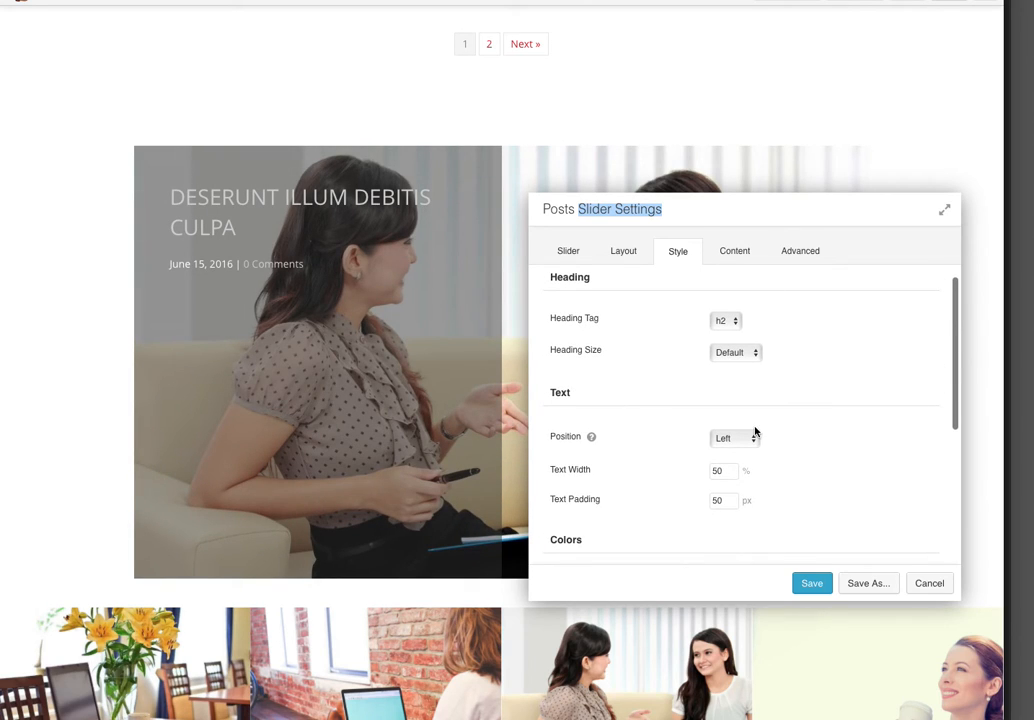
pyautogui.click(746, 438)
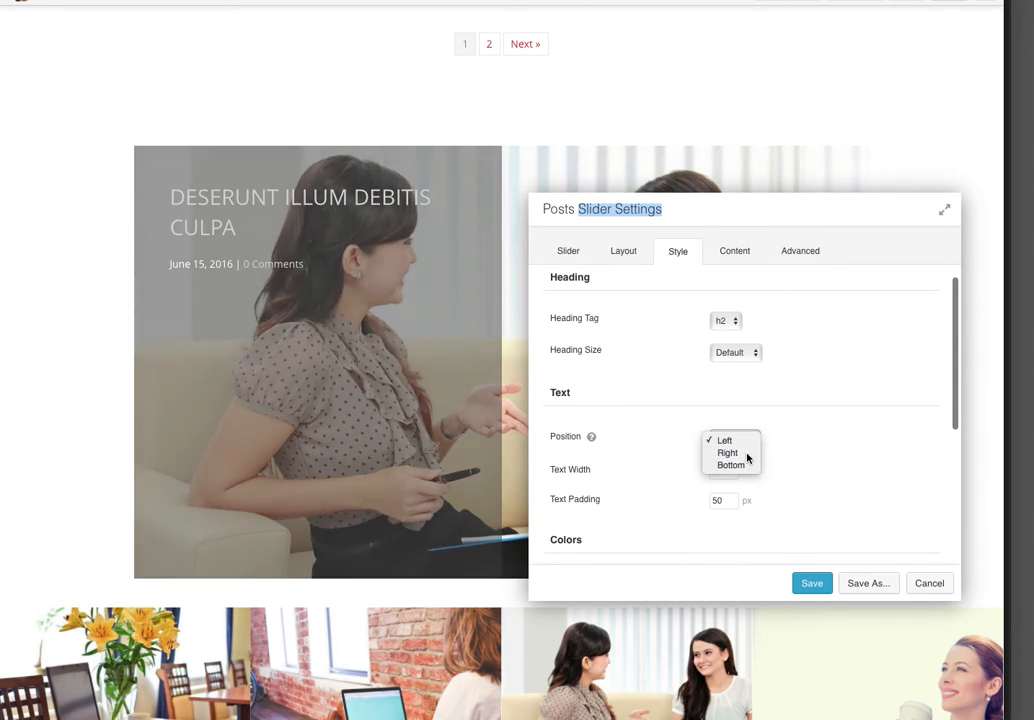
pyautogui.click(746, 454)
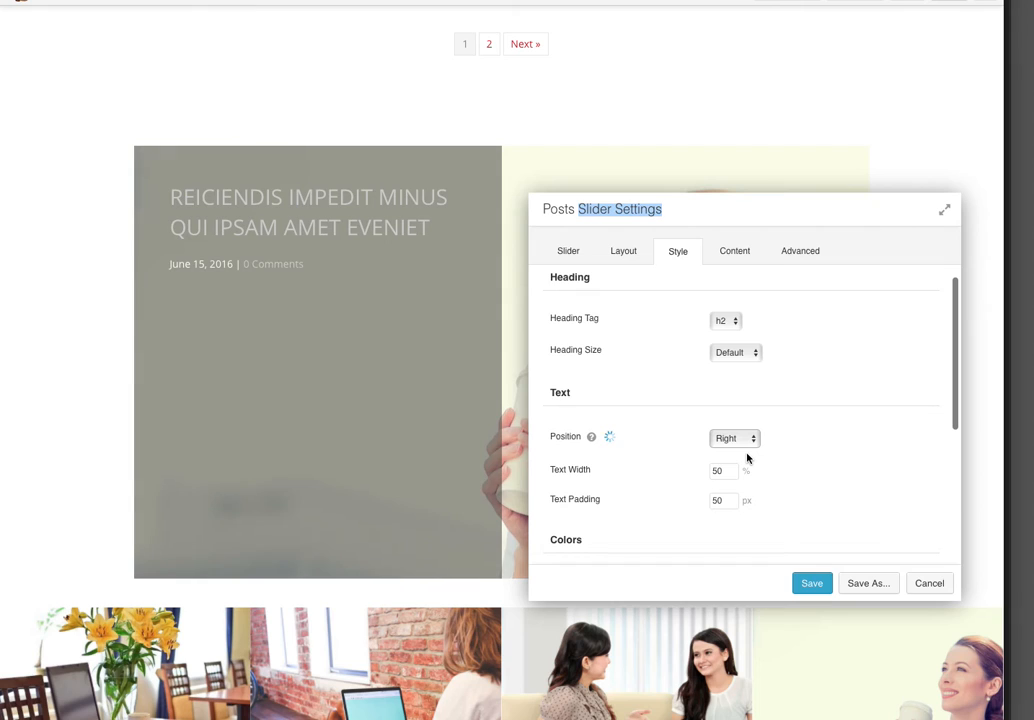
pyautogui.moveTo(704, 210); pyautogui.dragTo(780, 297)
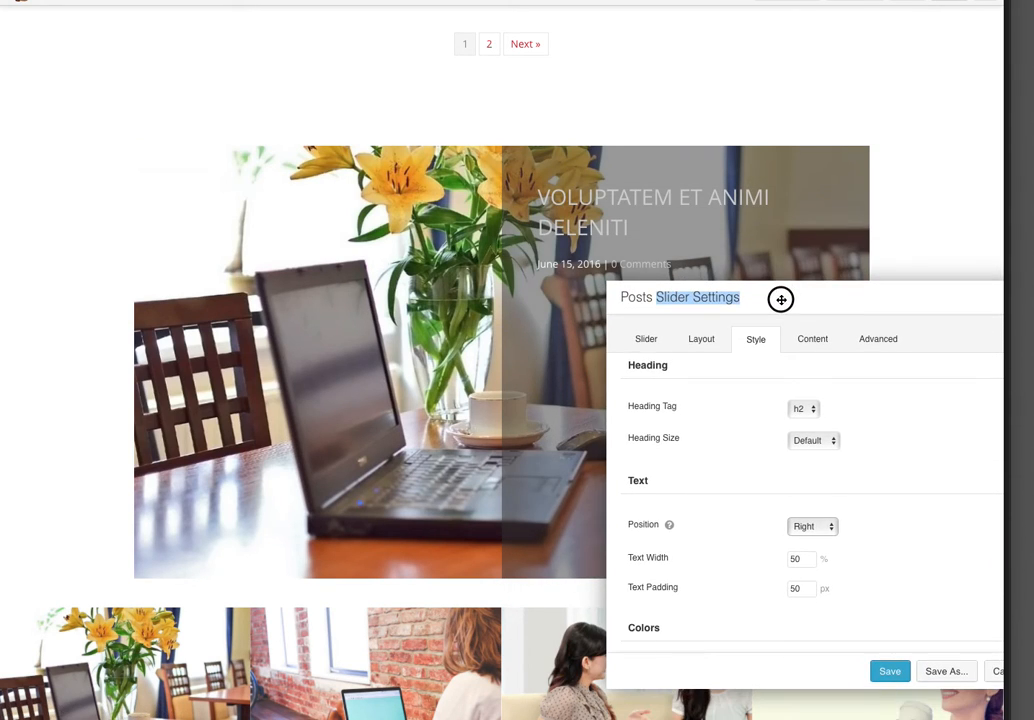
# Step: Set the slider's text position to Bottom and move the settings window clear of the text overlay
pyautogui.click(801, 526)
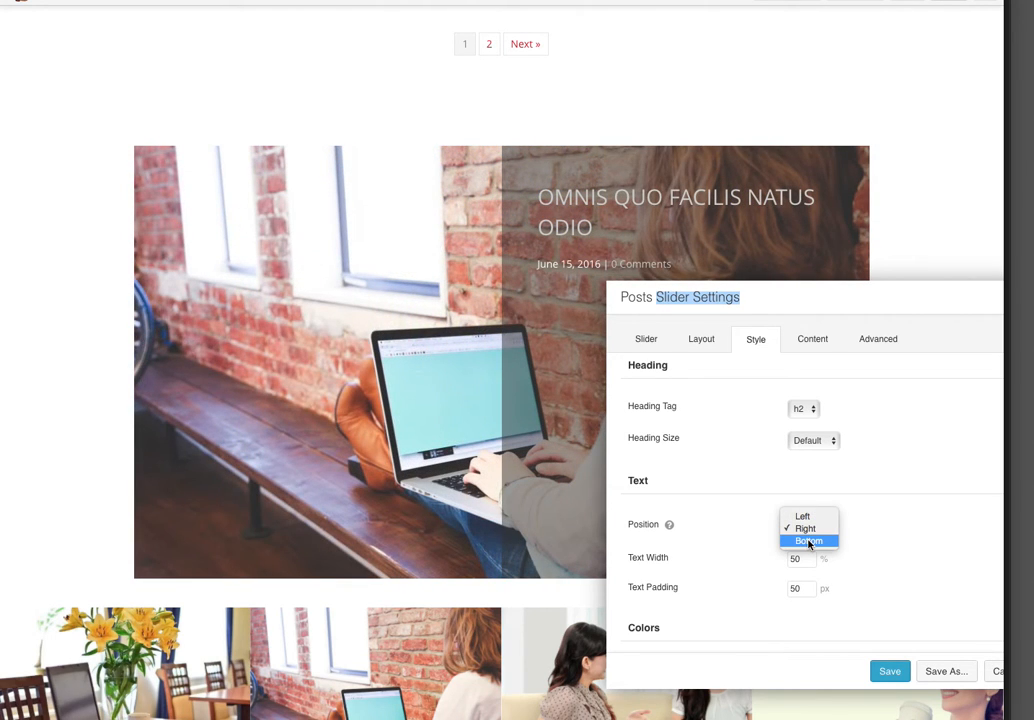
pyautogui.click(808, 540)
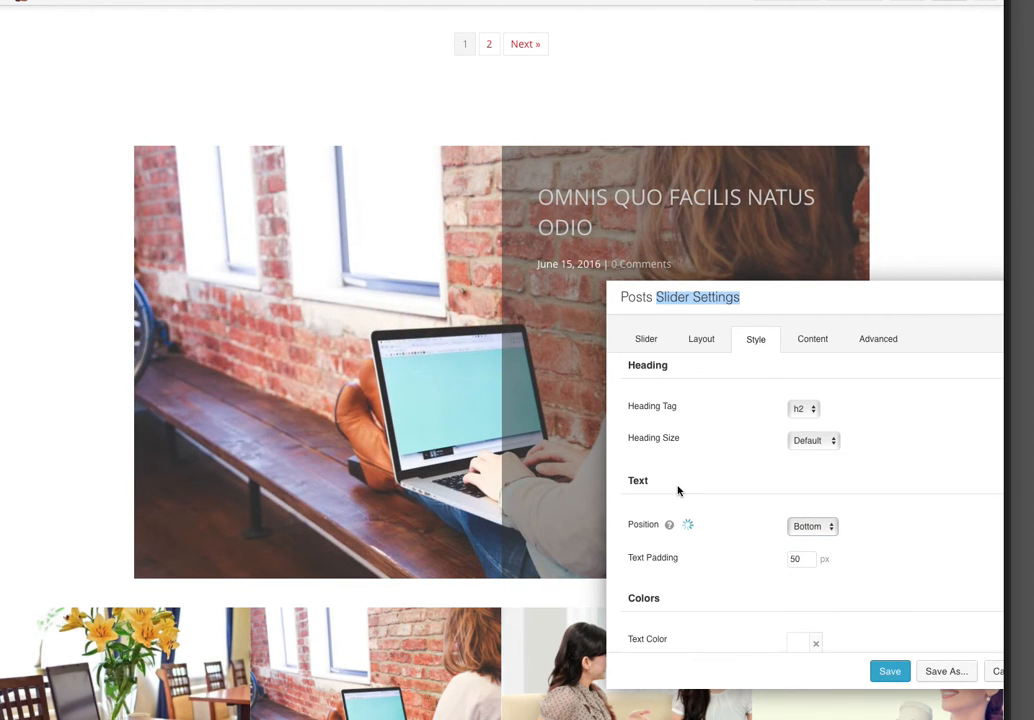
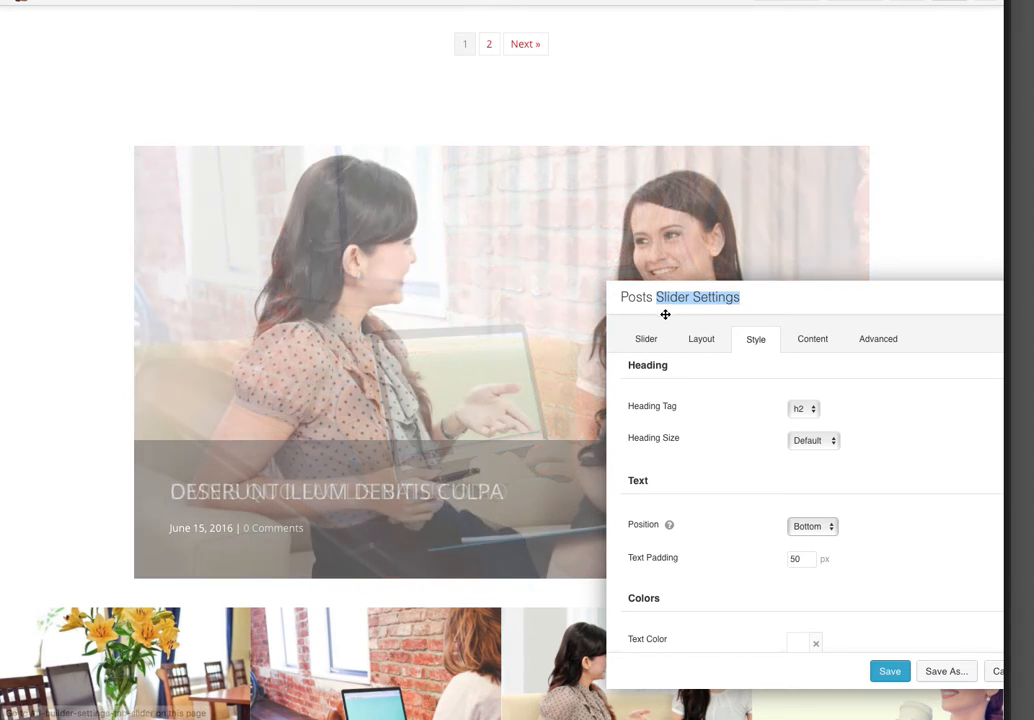
pyautogui.moveTo(781, 294); pyautogui.dragTo(690, 62)
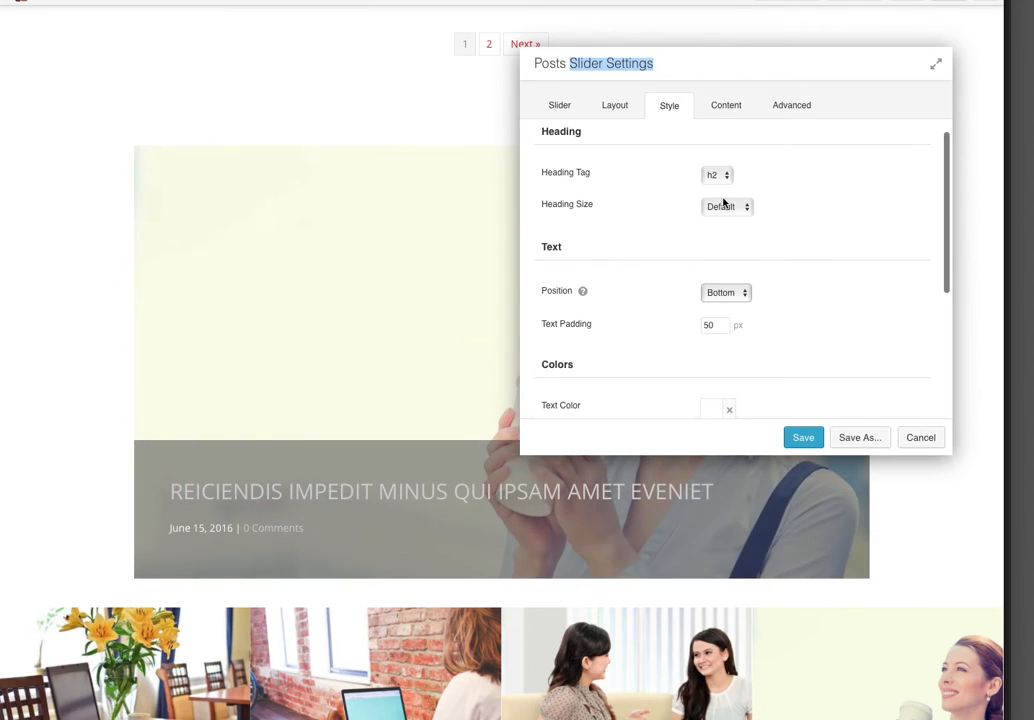
# Step: Set the slider's text background color to the preset #f8ae0e
pyautogui.scroll(-5, 724, 203)
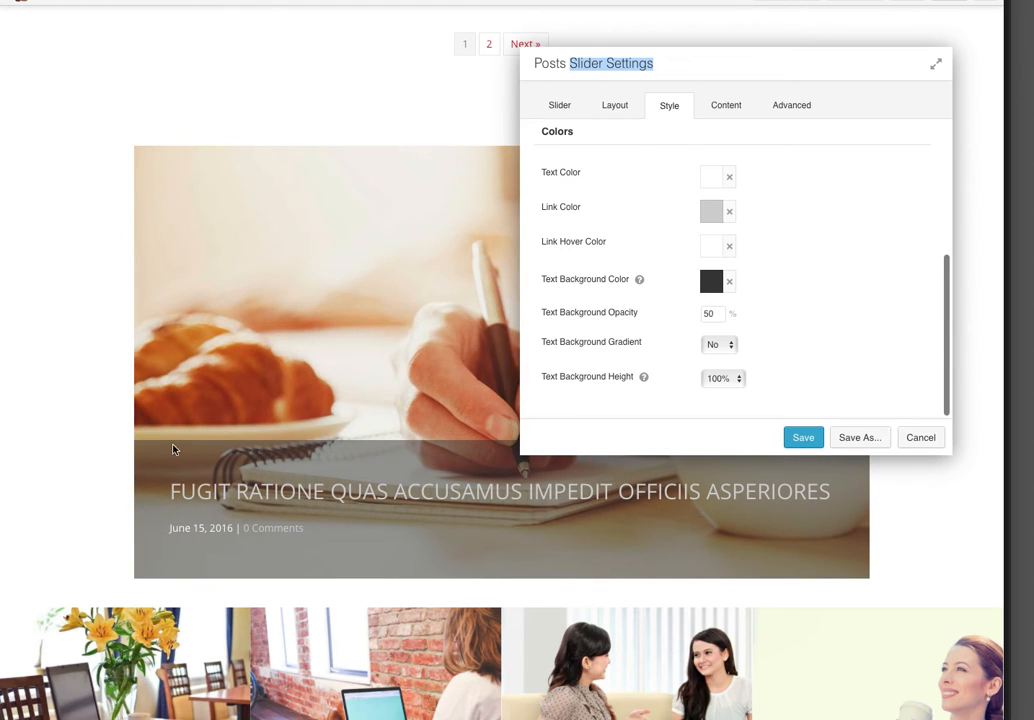
pyautogui.click(719, 287)
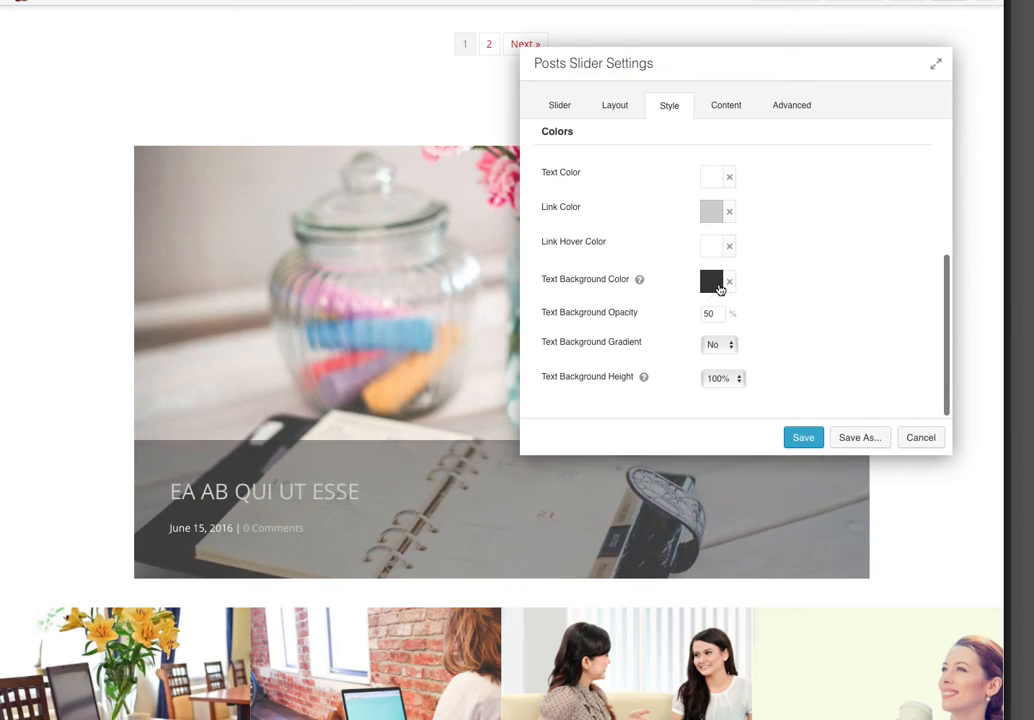
pyautogui.click(792, 491)
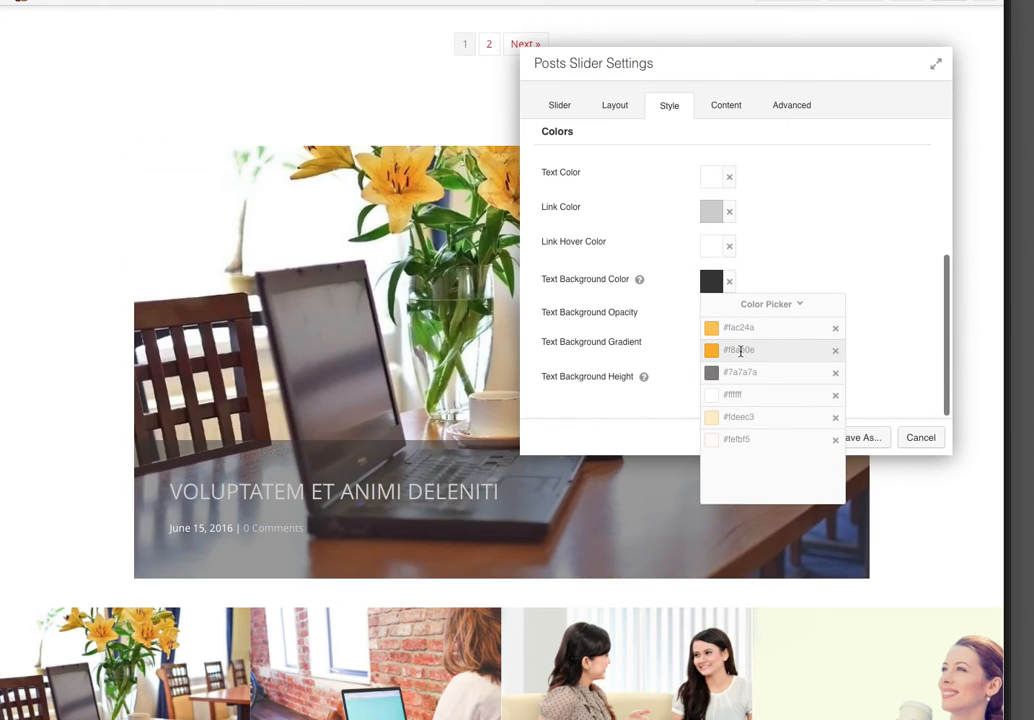
pyautogui.click(740, 350)
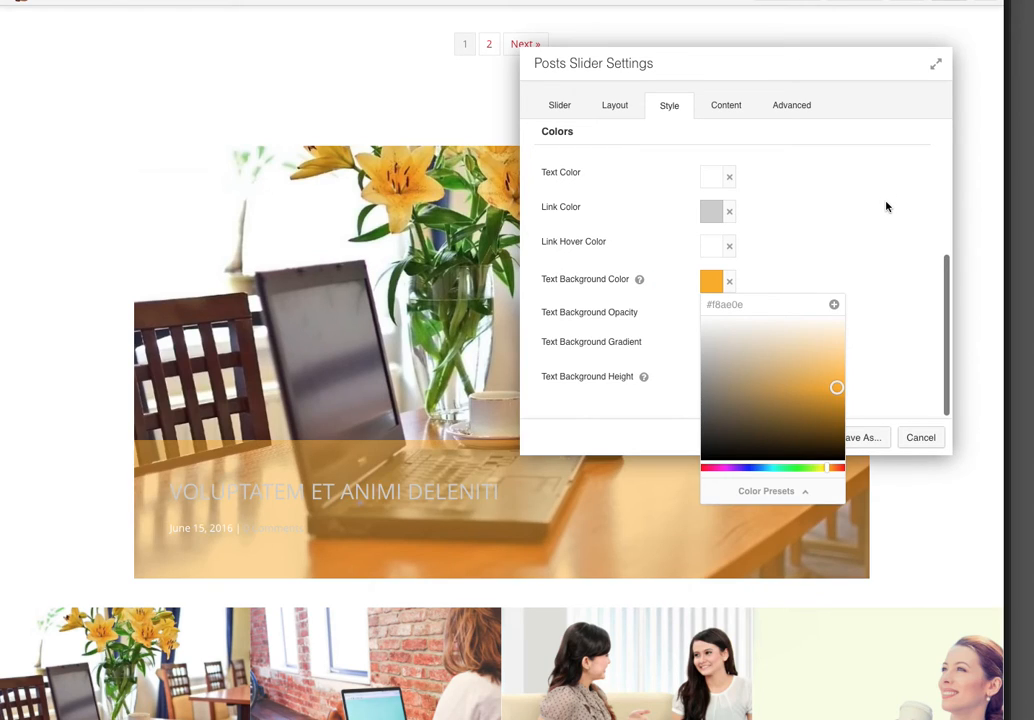
pyautogui.click(869, 211)
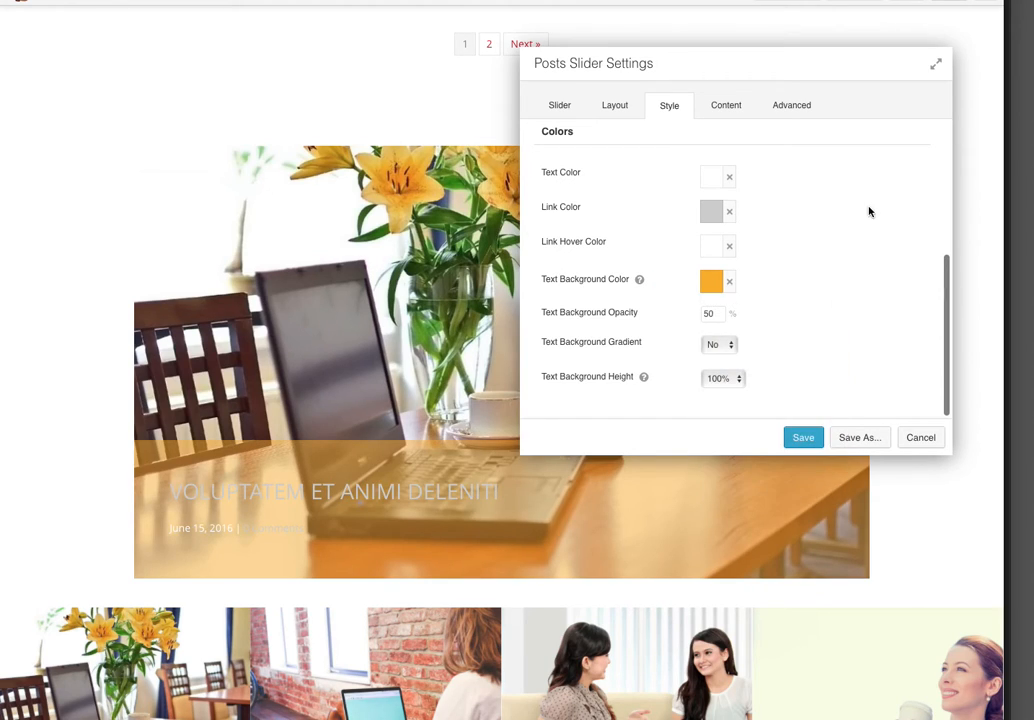
# Step: Replace the slider's text color with near-black #0a0a0a and add that color to the presets
pyautogui.click(718, 178)
pyautogui.click(769, 376)
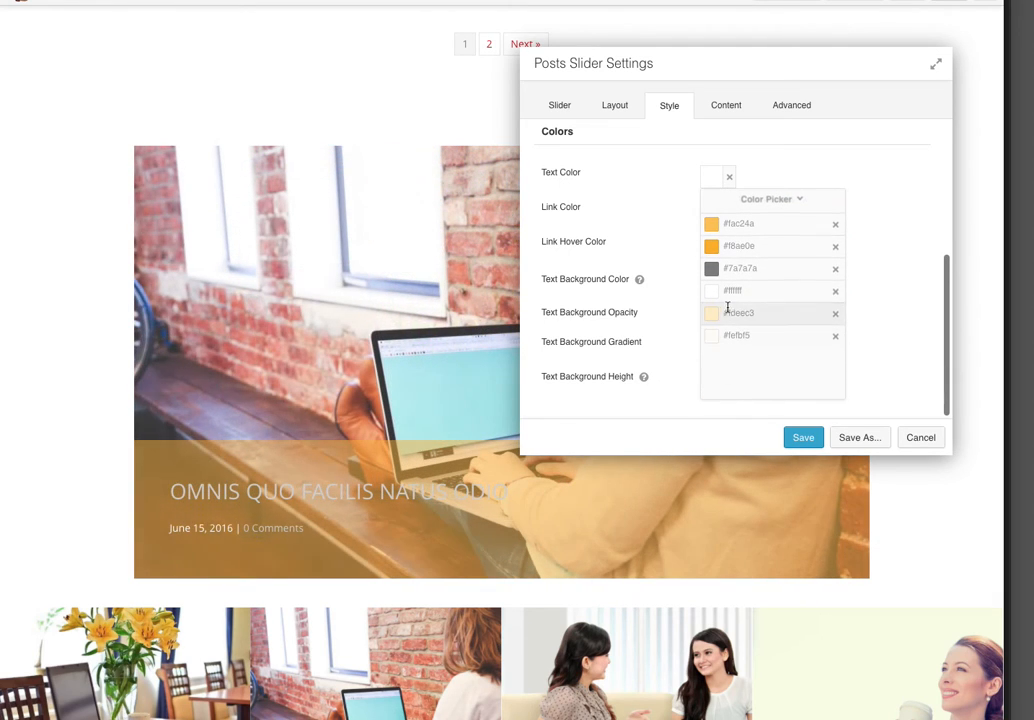
pyautogui.scroll(3, 735, 268)
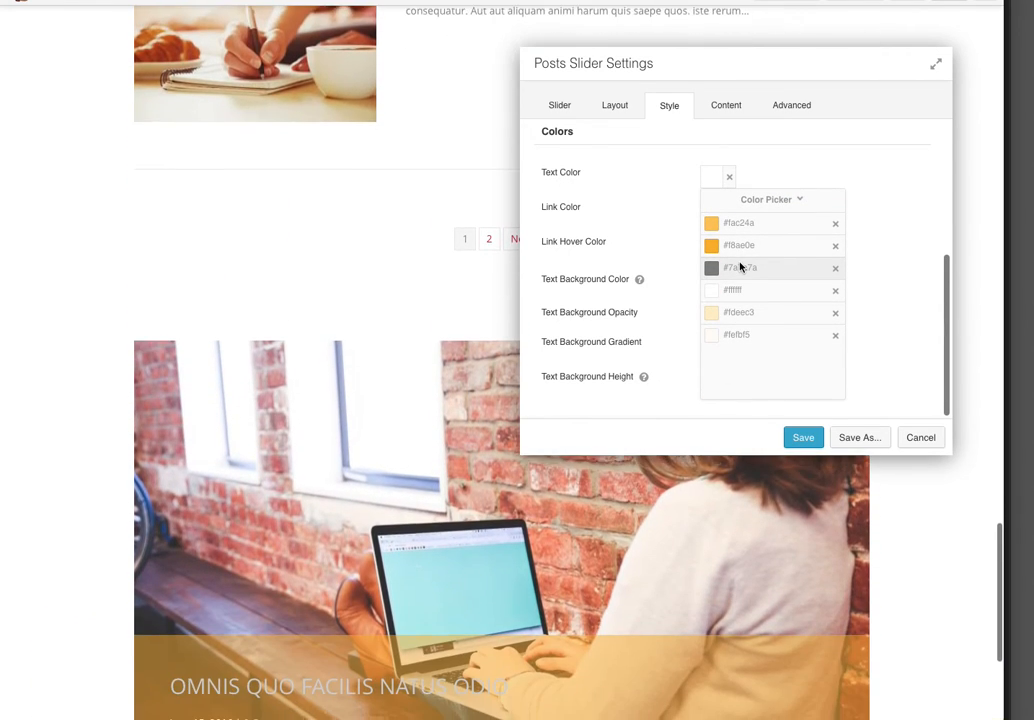
pyautogui.scroll(-1, 745, 265)
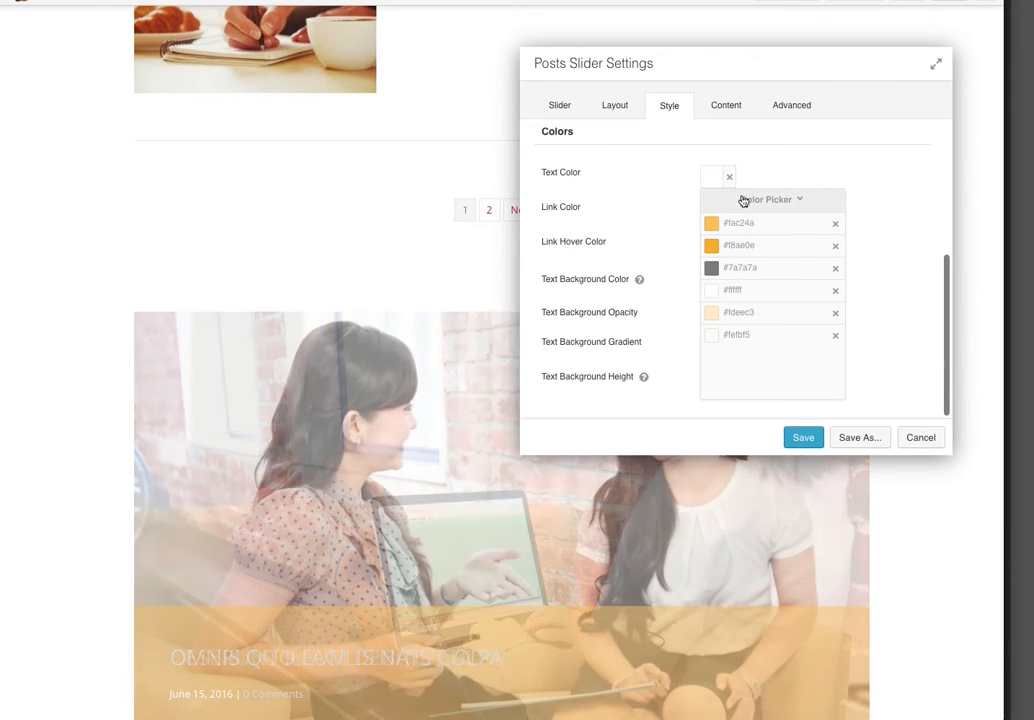
pyautogui.click(719, 181)
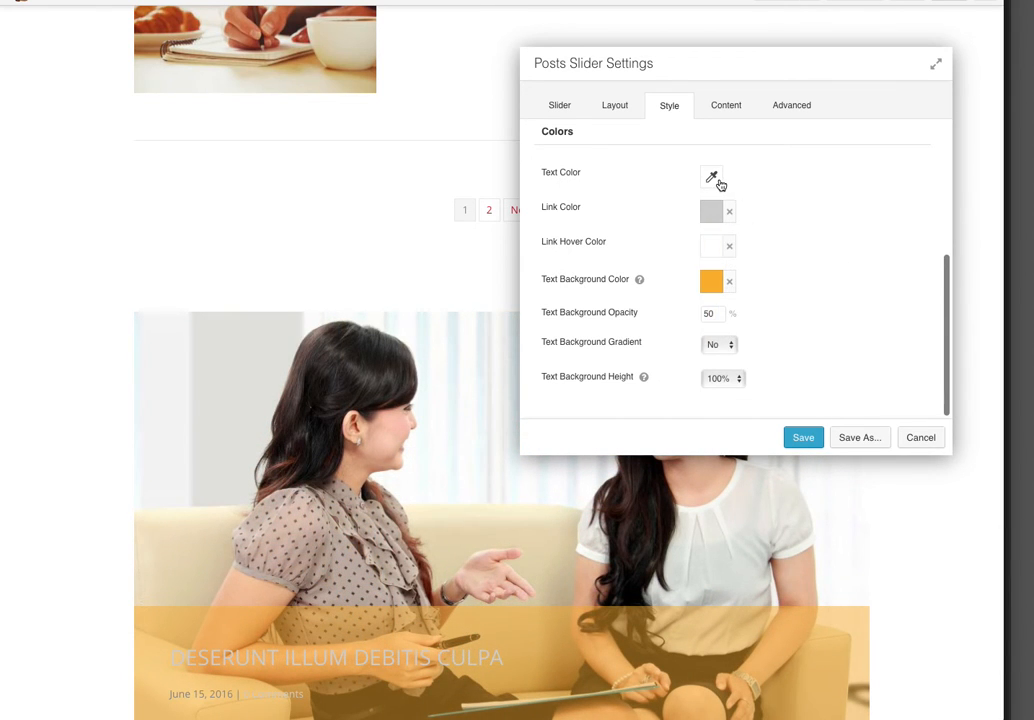
pyautogui.click(719, 181)
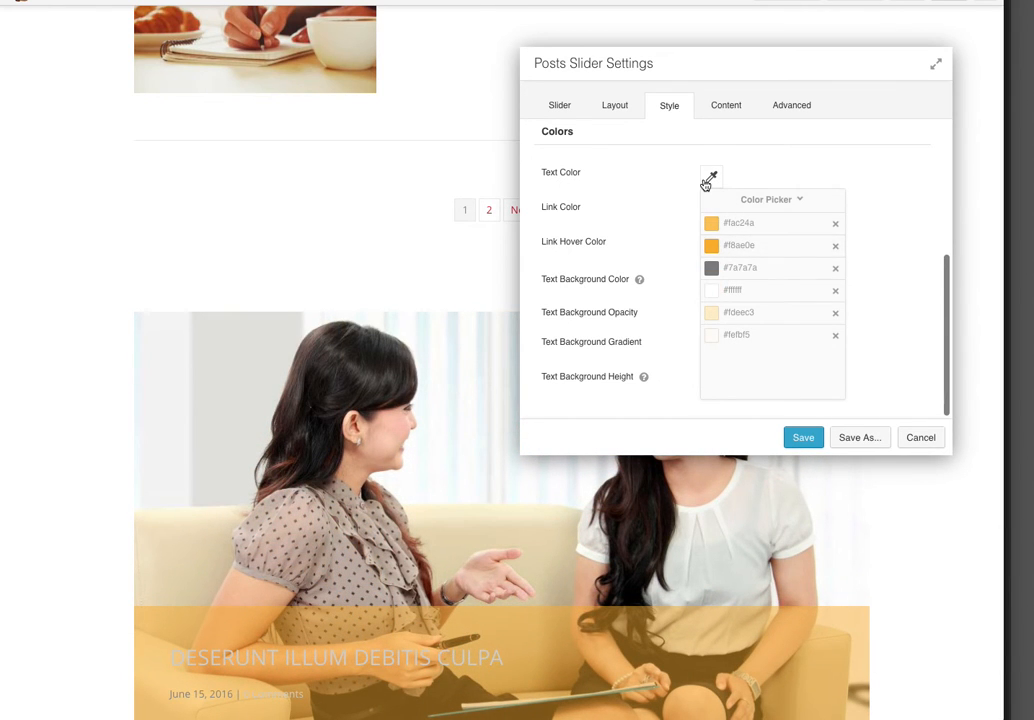
pyautogui.click(750, 200)
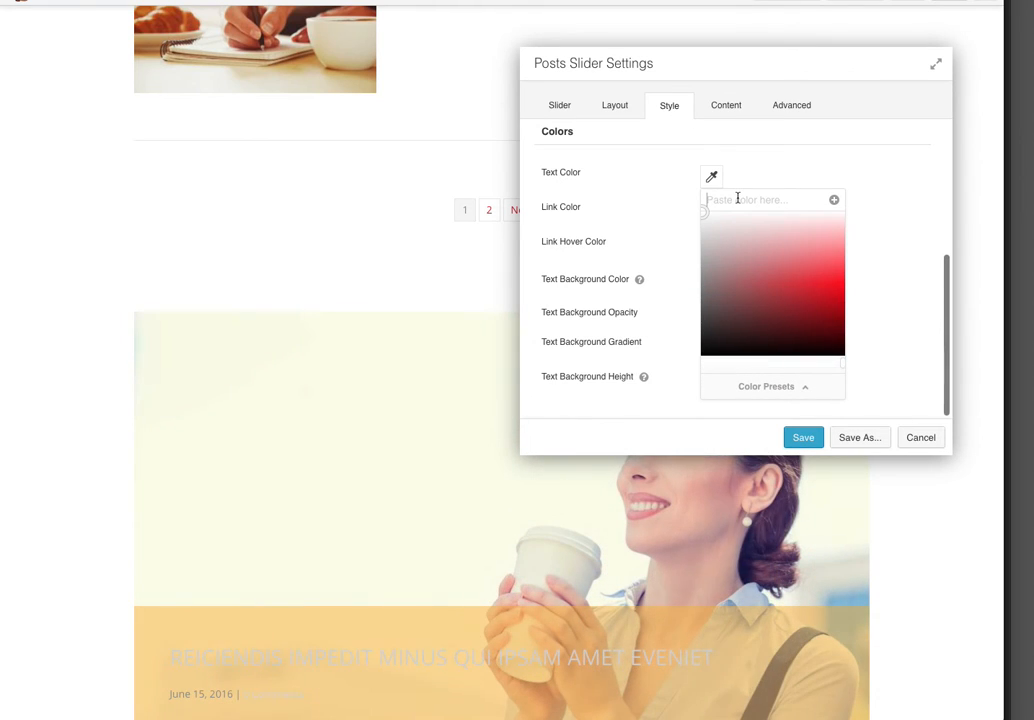
pyautogui.moveTo(702, 210); pyautogui.dragTo(706, 352)
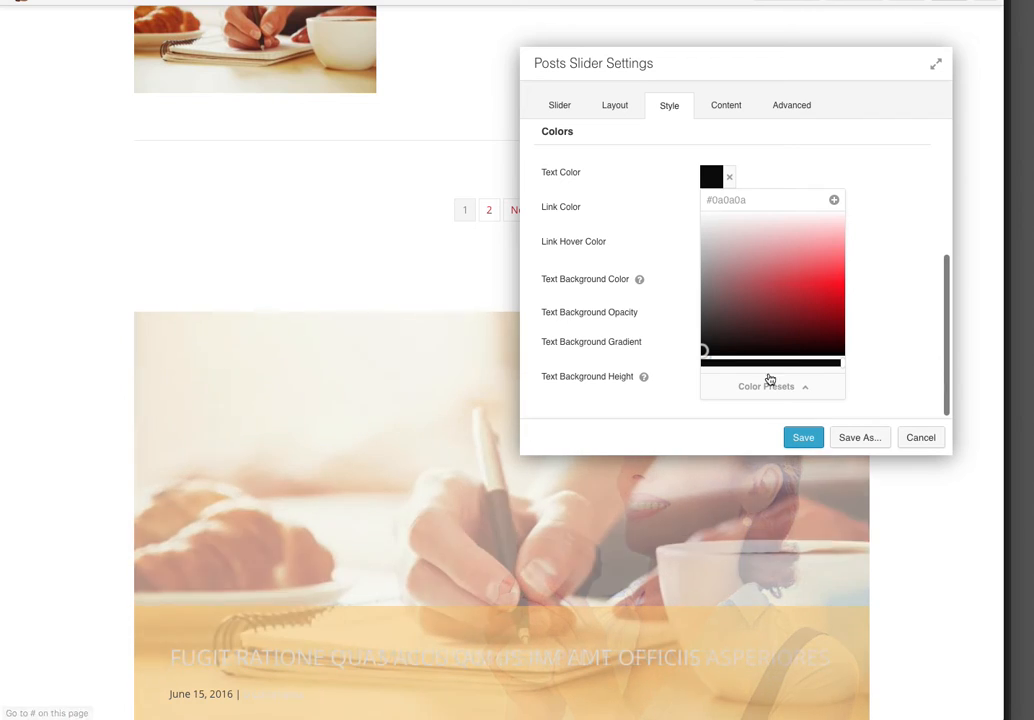
pyautogui.click(833, 202)
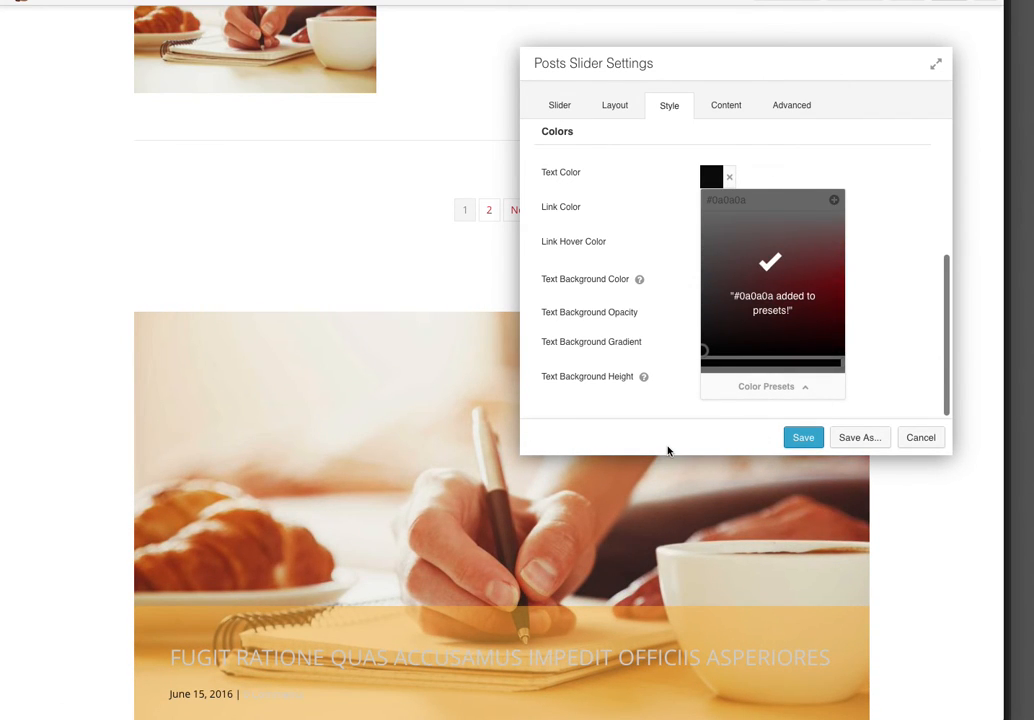
pyautogui.scroll(-3, 668, 451)
pyautogui.click(805, 155)
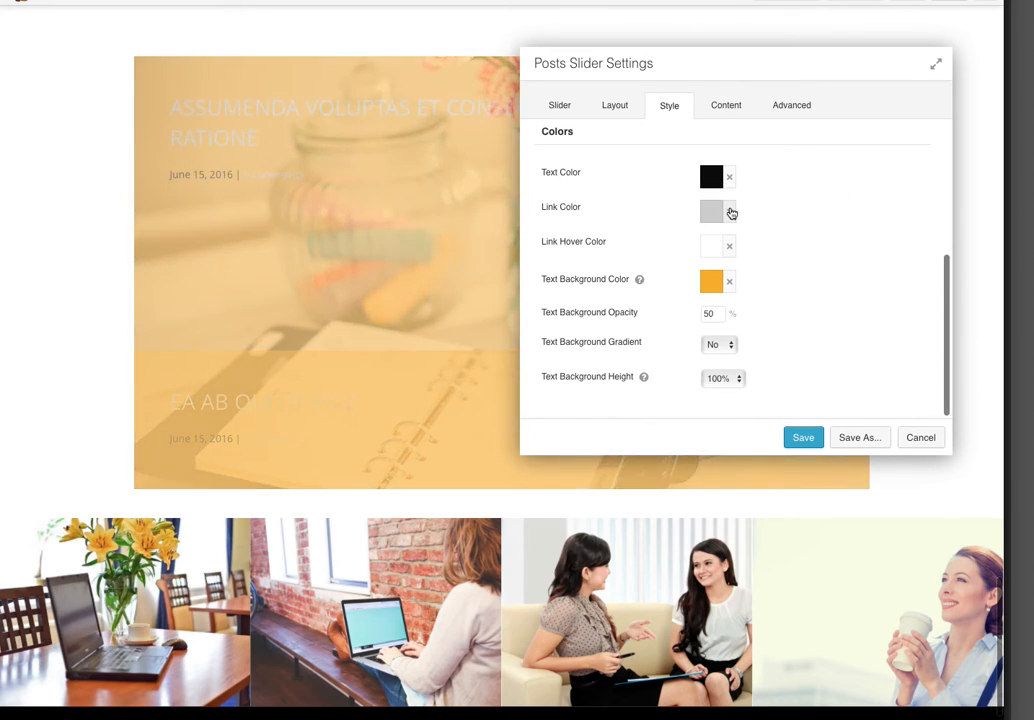
# Step: Clear the slider's link color and apply the saved preset #0a0a0a
pyautogui.click(729, 211)
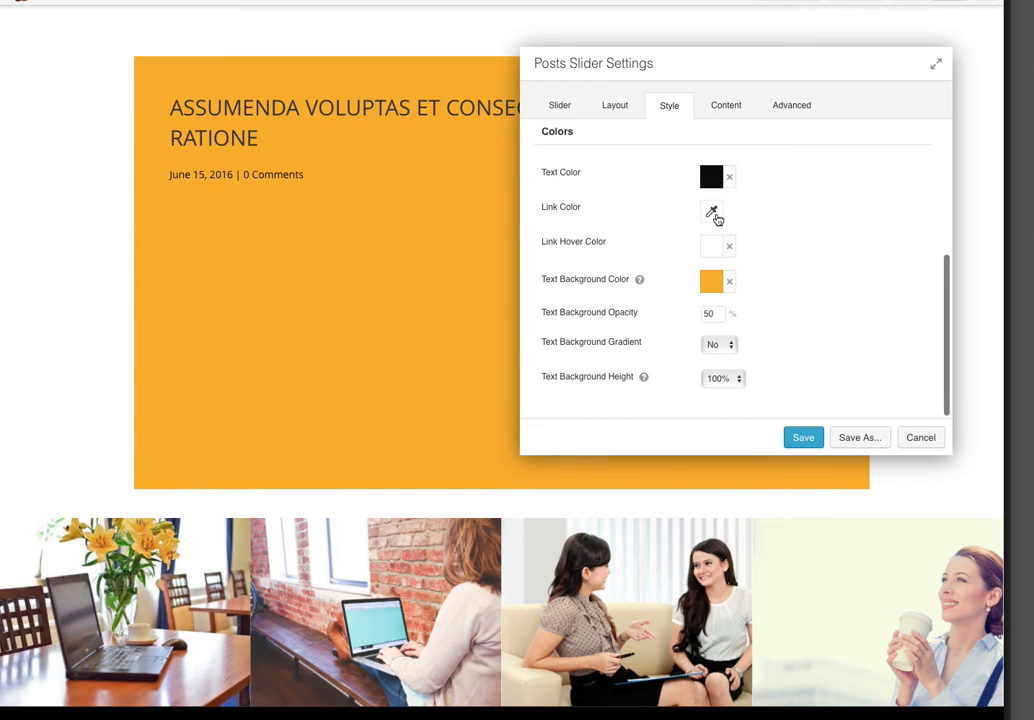
pyautogui.click(713, 212)
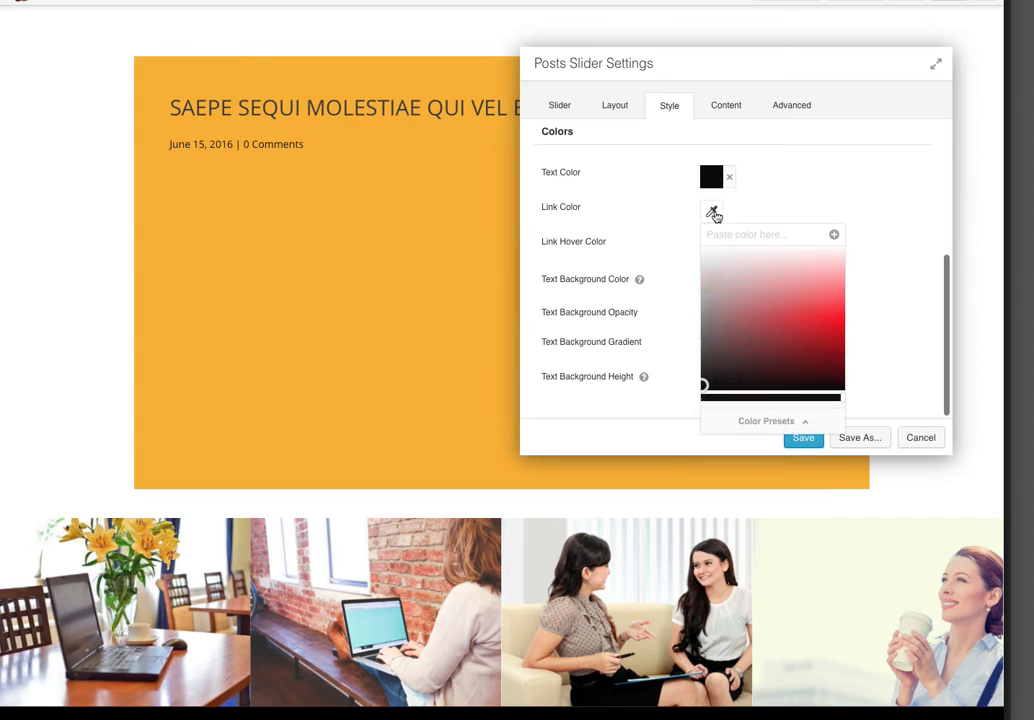
pyautogui.click(792, 424)
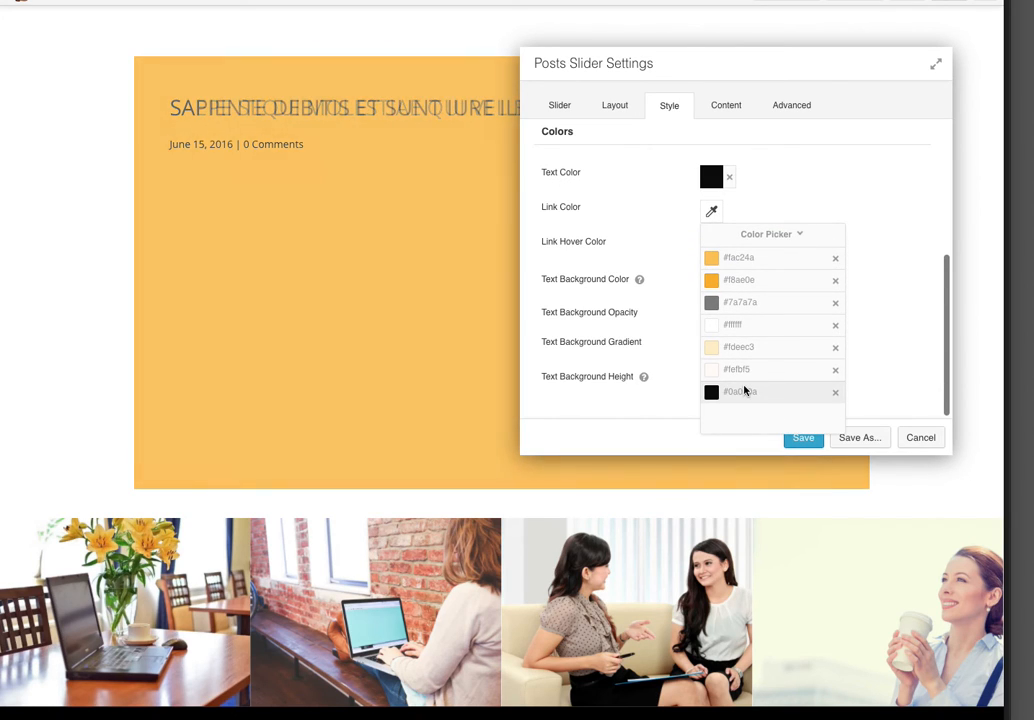
pyautogui.click(743, 391)
pyautogui.click(660, 247)
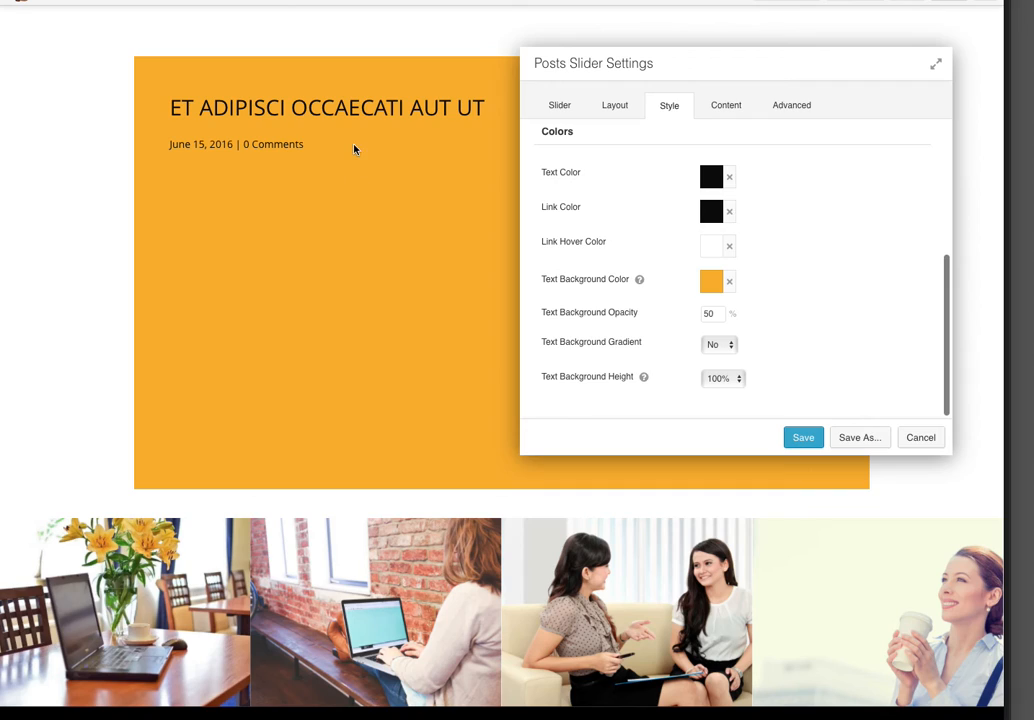
# Step: Review the posts slider's slider, content and style settings, including the text background opacity, gradient and height options
pyautogui.click(563, 106)
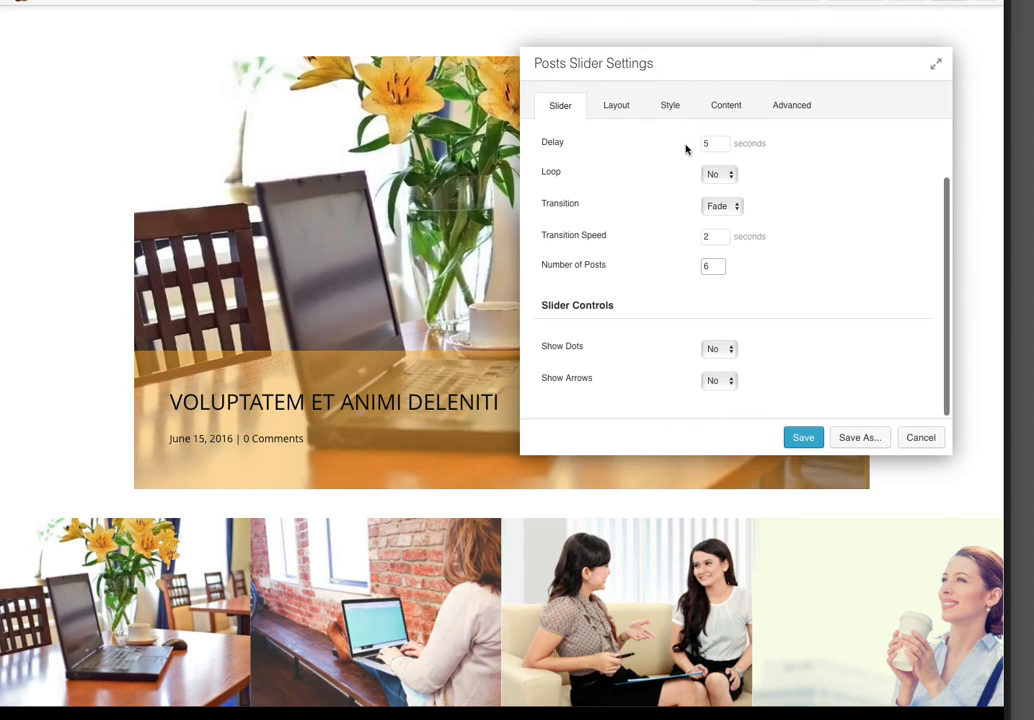
pyautogui.click(723, 110)
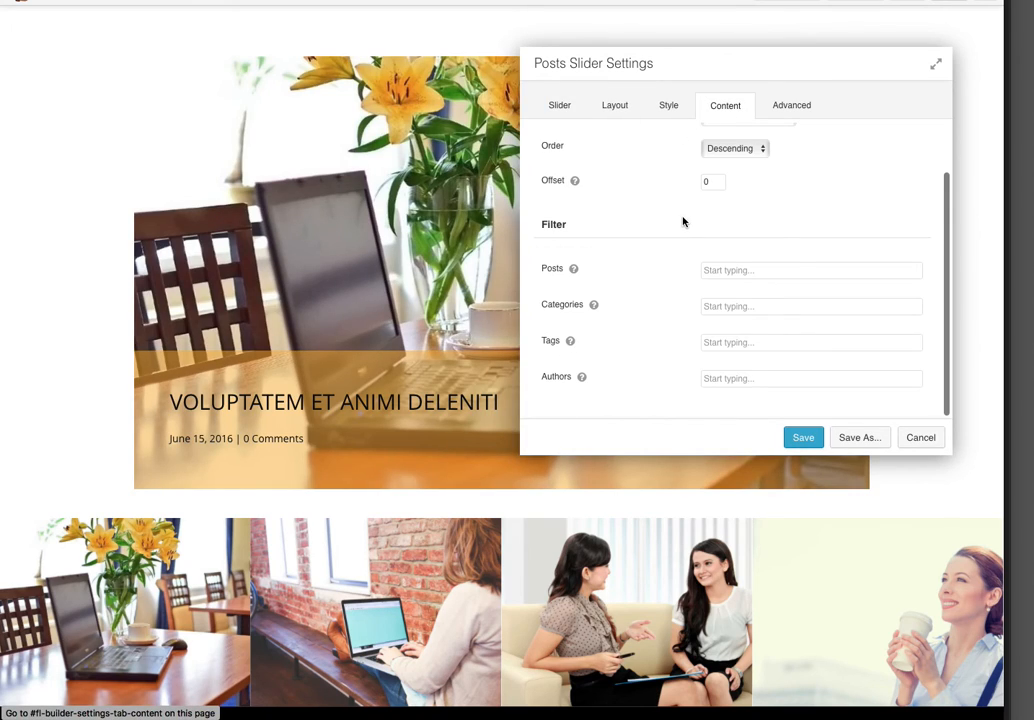
pyautogui.scroll(2, 683, 220)
pyautogui.click(666, 107)
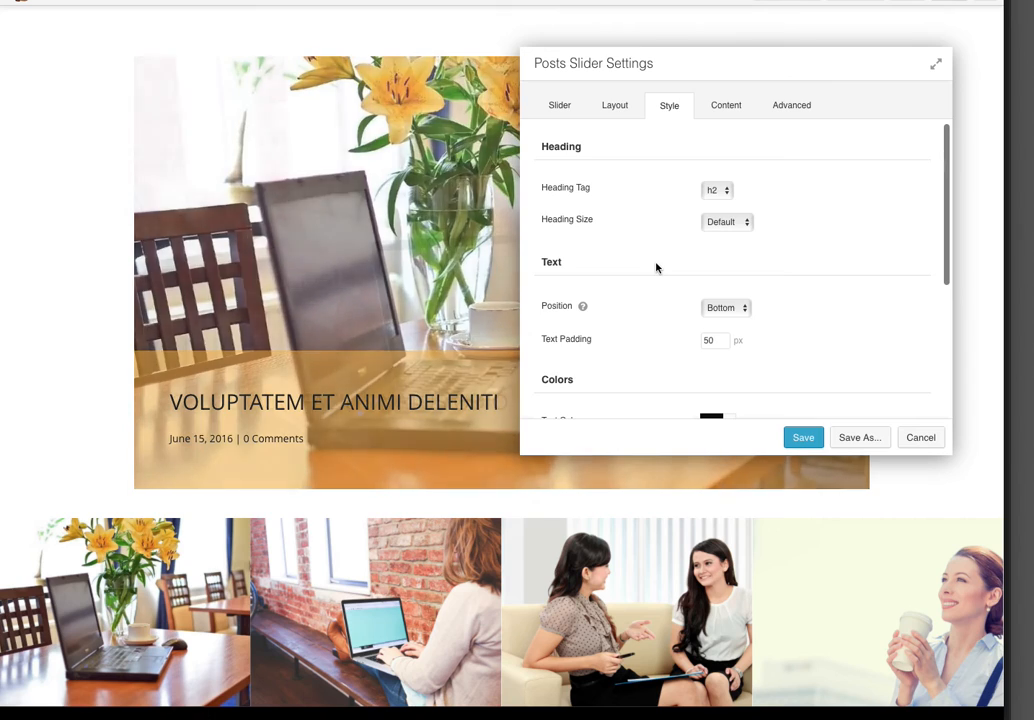
pyautogui.scroll(-5, 656, 267)
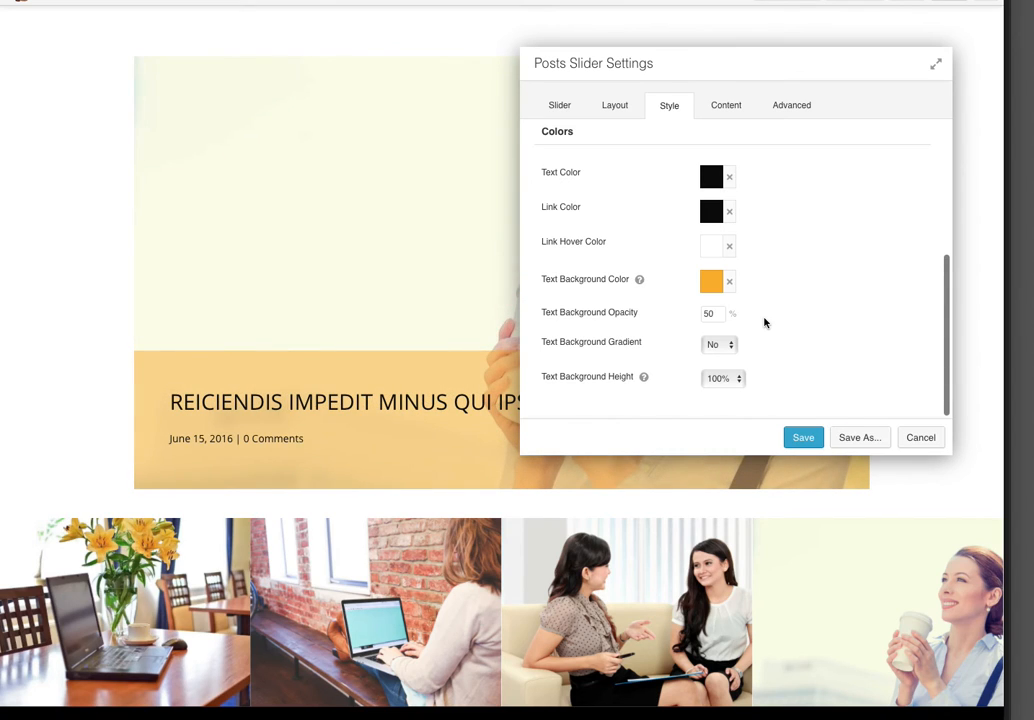
# Step: Save the posts slider settings and check the slider on the page
pyautogui.scroll(3, 765, 322)
pyautogui.click(803, 437)
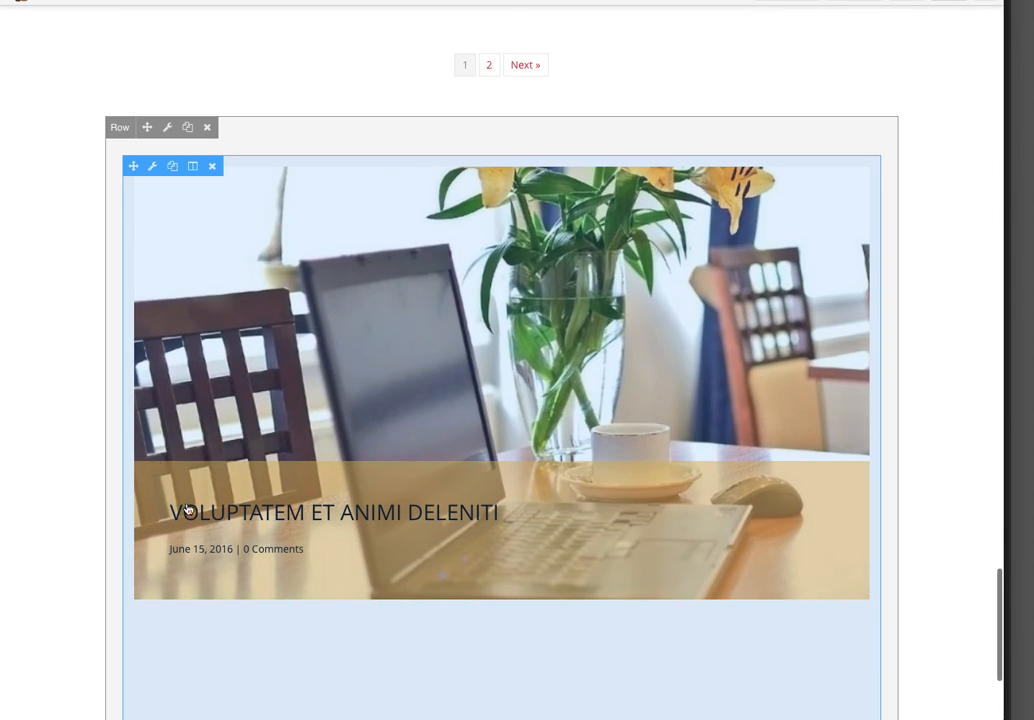
pyautogui.scroll(-3, 523, 184)
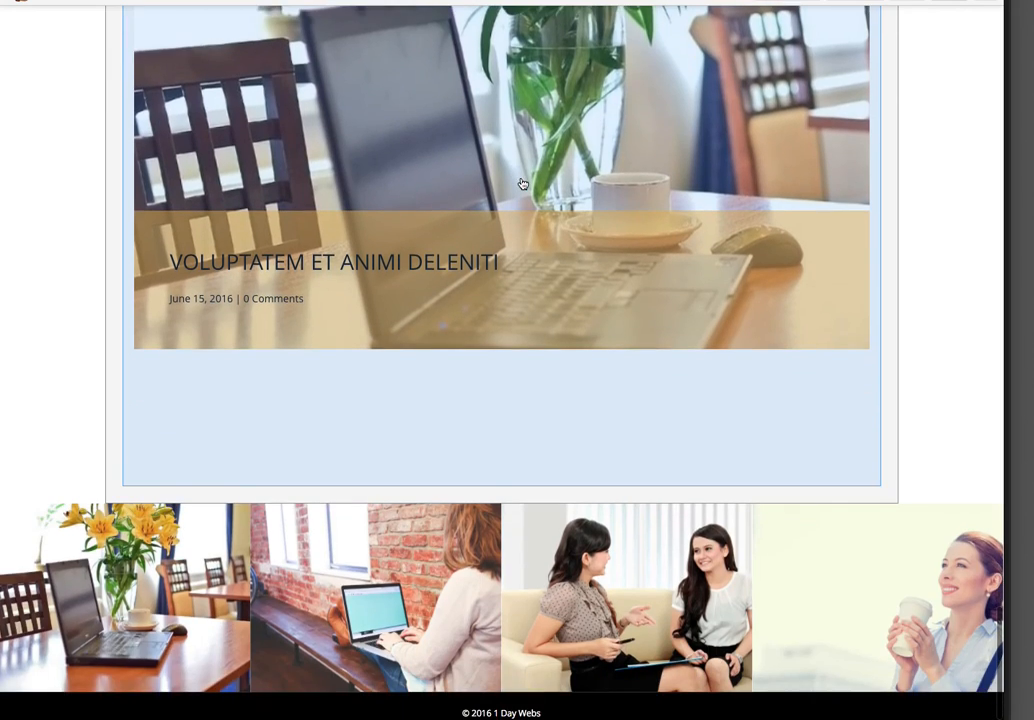
# Step: Set both the width and the content width of the posts slider's row to Full Width
pyautogui.scroll(3, 523, 184)
pyautogui.click(168, 185)
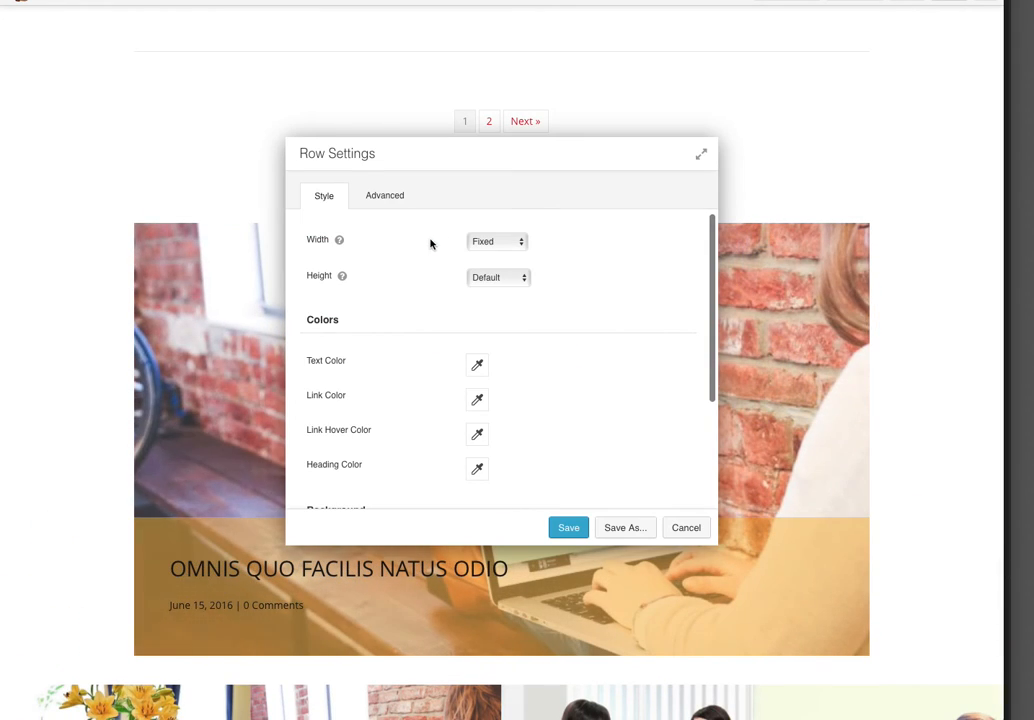
pyautogui.click(491, 244)
pyautogui.click(494, 255)
pyautogui.click(495, 278)
pyautogui.click(494, 292)
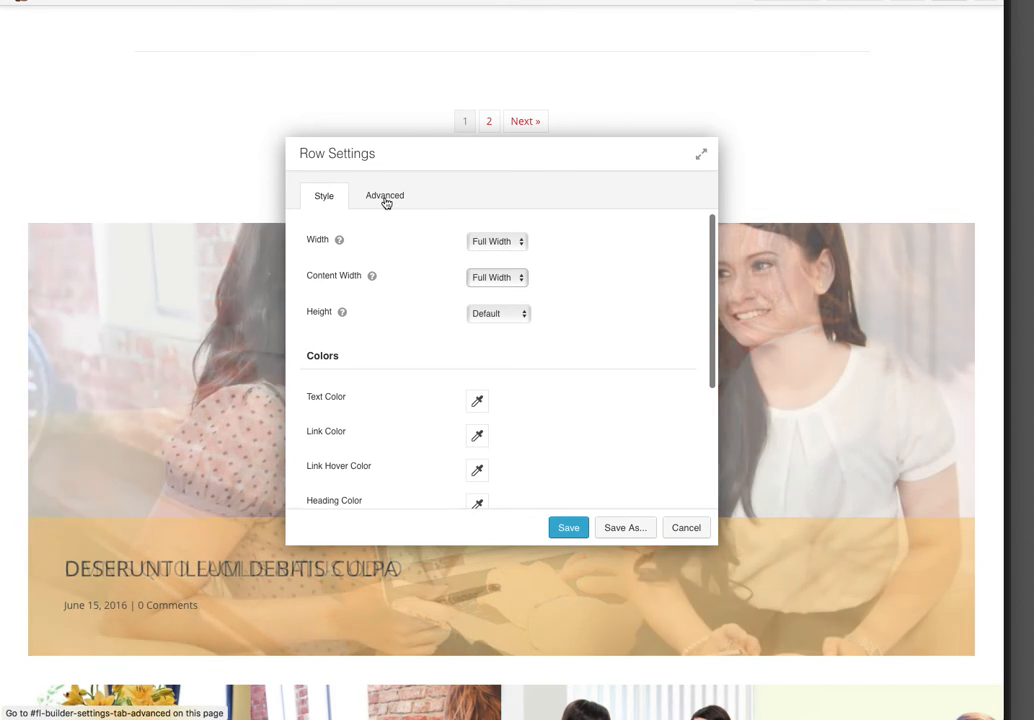
# Step: Set the slider row's top, bottom, left and right margins to 0 px
pyautogui.click(385, 199)
pyautogui.click(484, 278)
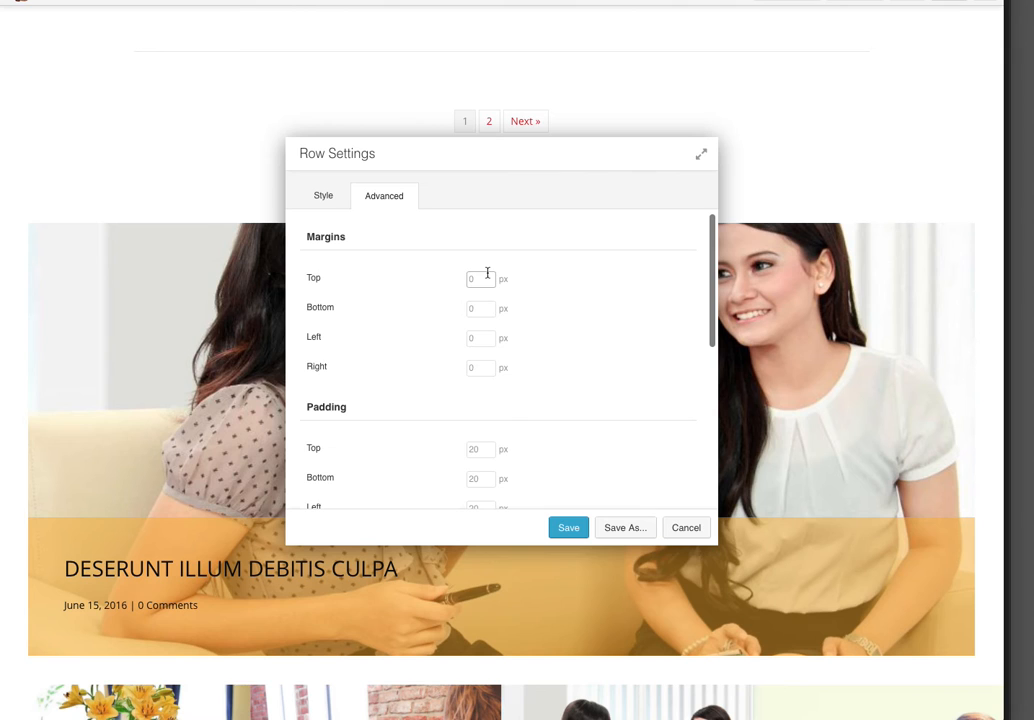
pyautogui.write('000')
pyautogui.press('BackSpace')
pyautogui.press('BackSpace')
pyautogui.press('BackSpace')
pyautogui.write('0')
pyautogui.press('Tab')
pyautogui.write('0')
pyautogui.press('Tab')
pyautogui.write('0')
pyautogui.press('Tab')
pyautogui.write('0')
# Step: Set the row's padding to 0 px on all four sides and save the row settings
pyautogui.press('Tab')
pyautogui.write('0')
pyautogui.press('Tab')
pyautogui.write('0')
pyautogui.press('Tab')
pyautogui.write('0\t0')
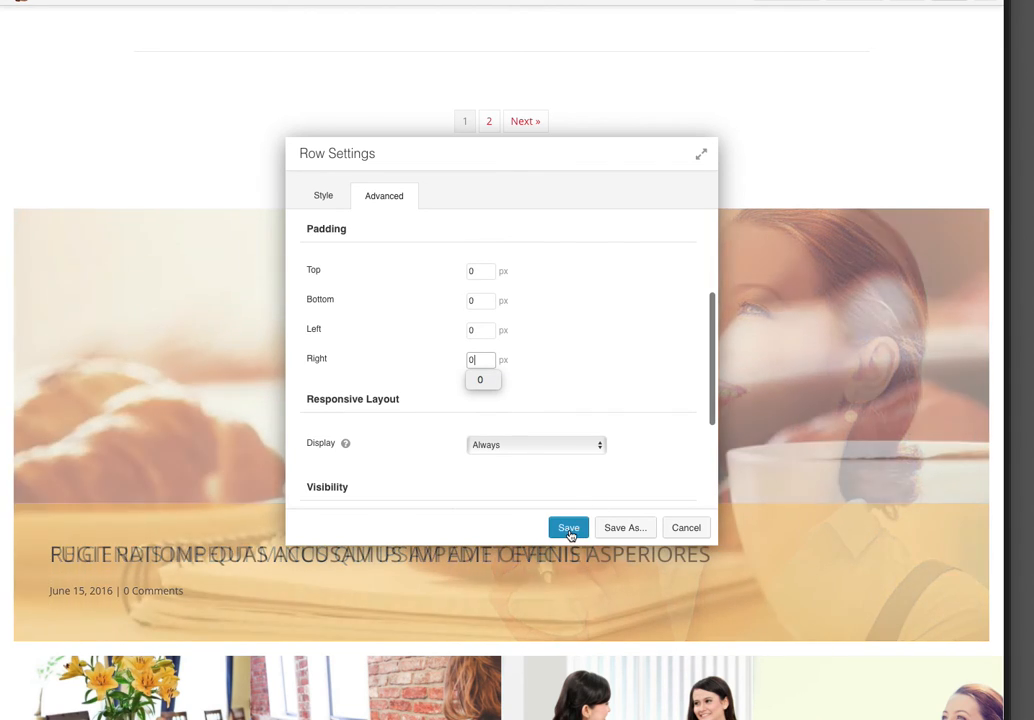
pyautogui.click(569, 528)
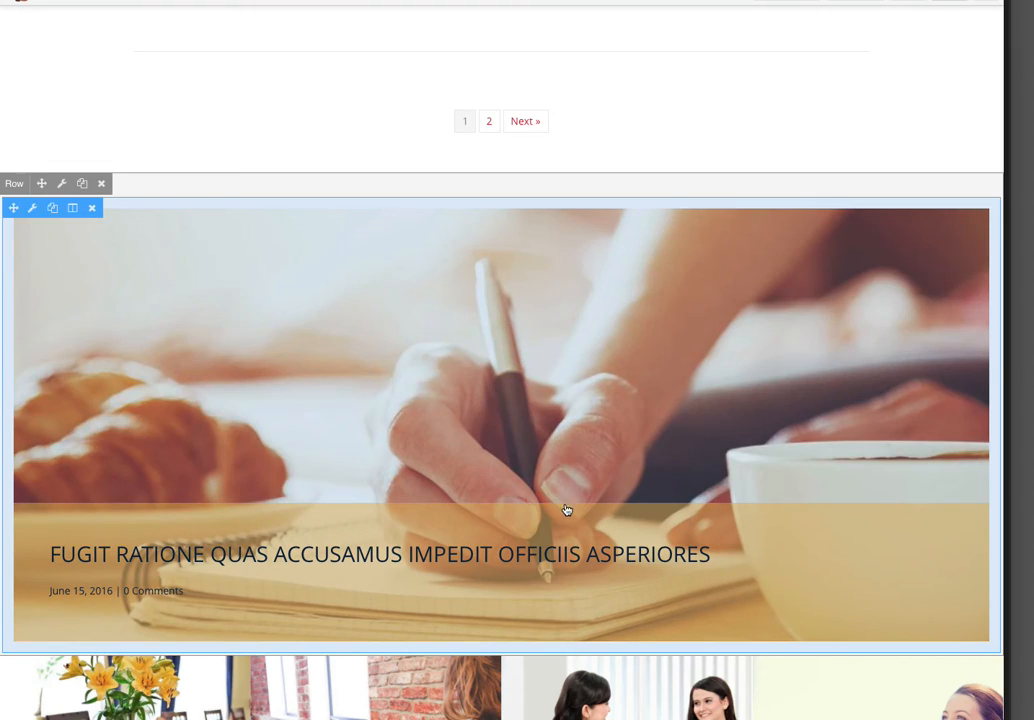
# Step: Set the posts slider module's top, bottom, left and right margins to 0 px and save its settings
pyautogui.scroll(-2, 231, 268)
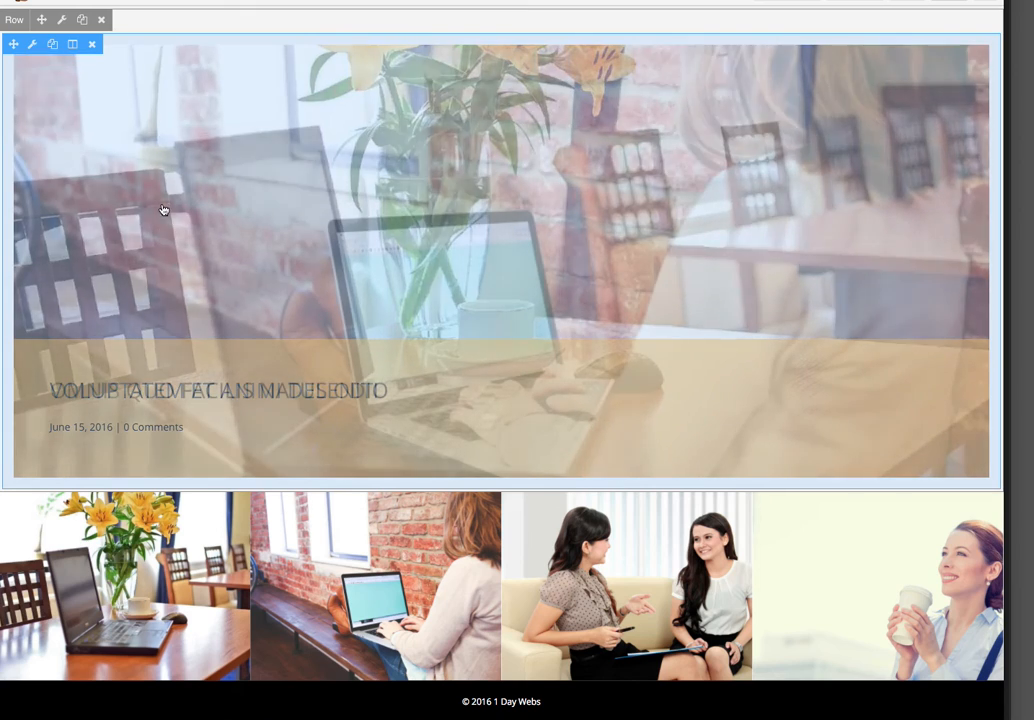
pyautogui.click(34, 46)
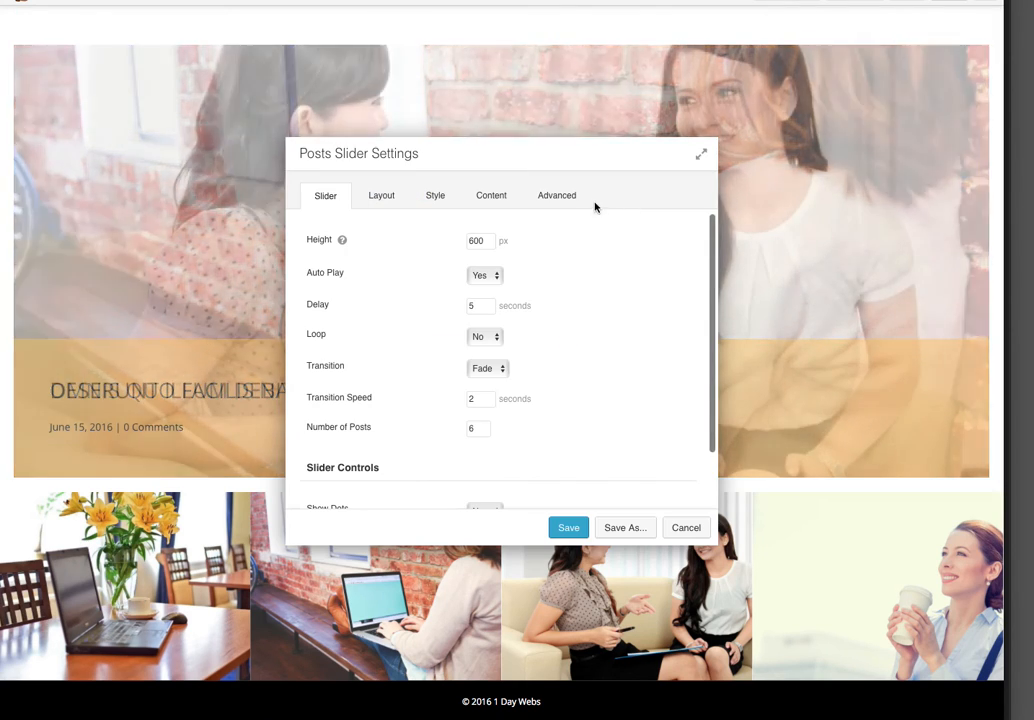
pyautogui.click(568, 197)
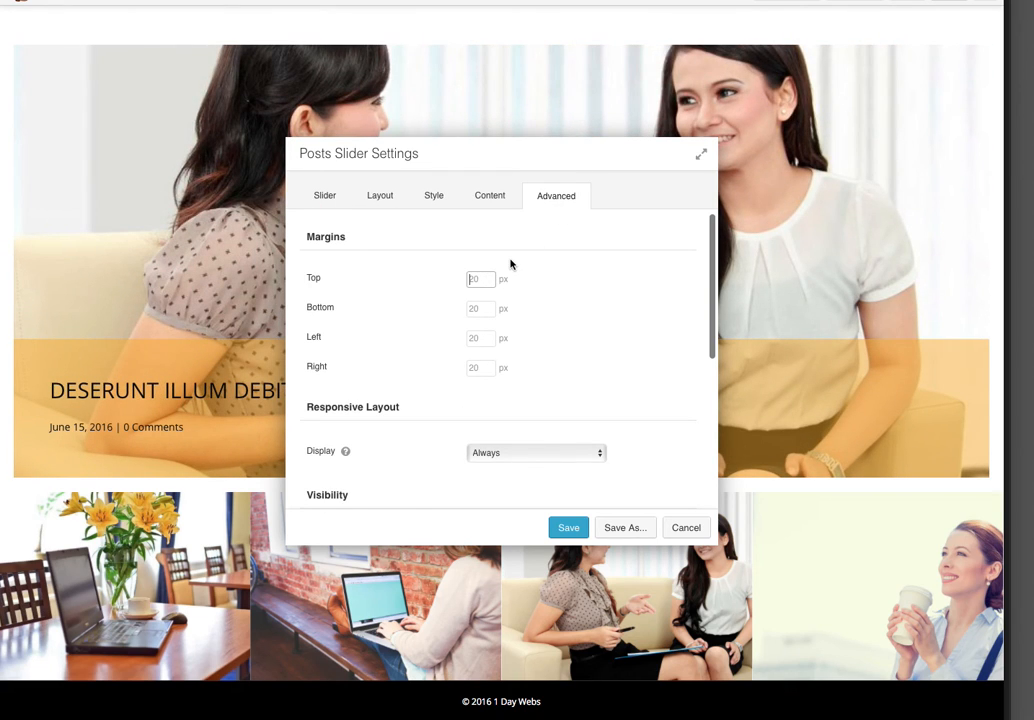
pyautogui.write('0')
pyautogui.press('Tab')
pyautogui.write('0')
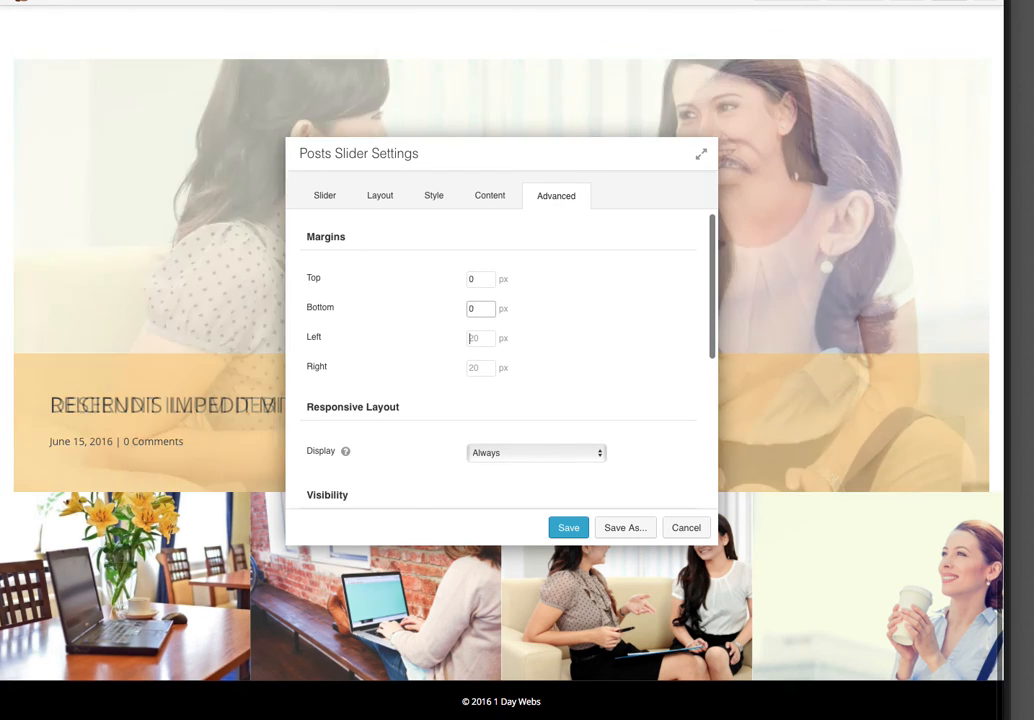
pyautogui.press('Tab')
pyautogui.write('0')
pyautogui.press('Tab')
pyautogui.write('0')
pyautogui.click(568, 527)
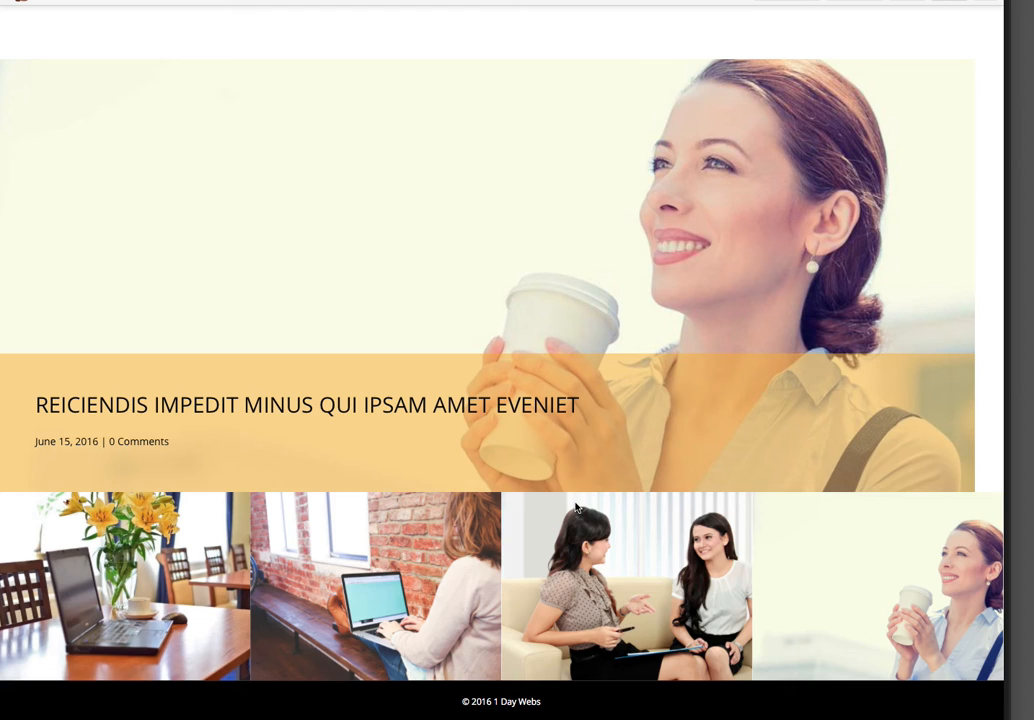
# Step: Examine the edge-to-edge posts slider and the blog sections above it
pyautogui.scroll(-15, 575, 507)
pyautogui.scroll(-10, 575, 507)
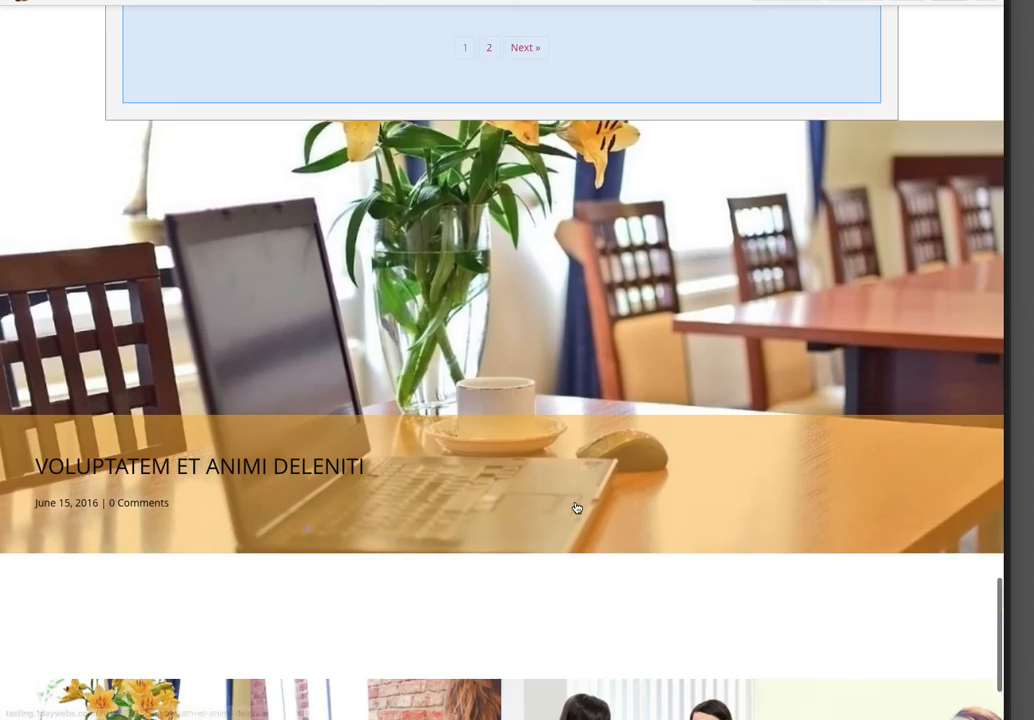
pyautogui.scroll(2, 575, 507)
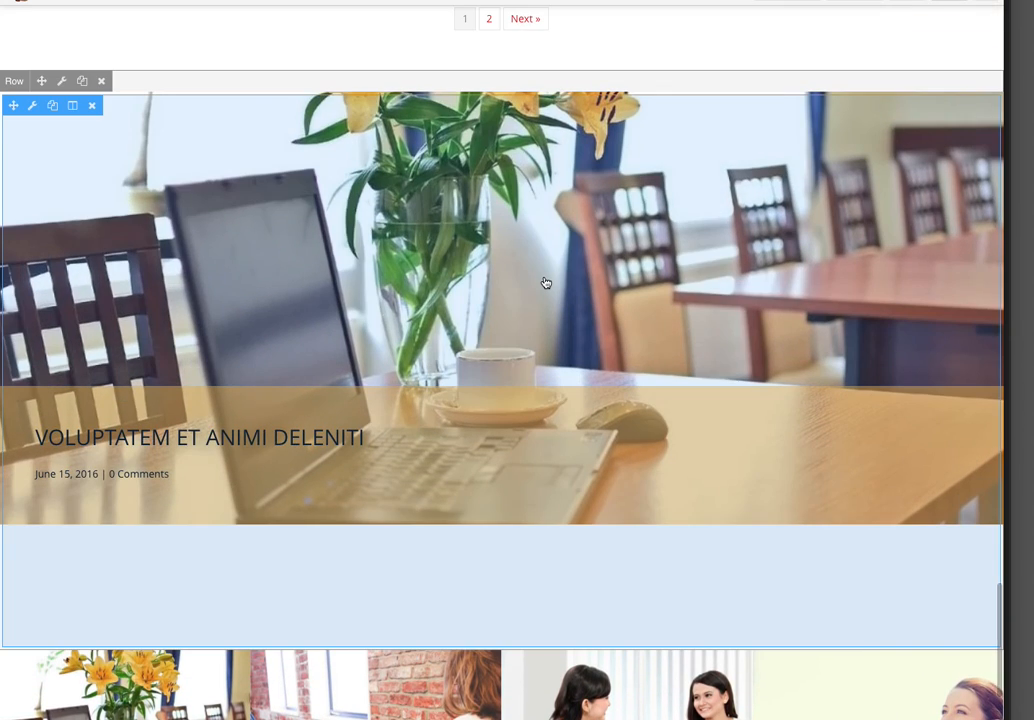
pyautogui.scroll(-3, 546, 283)
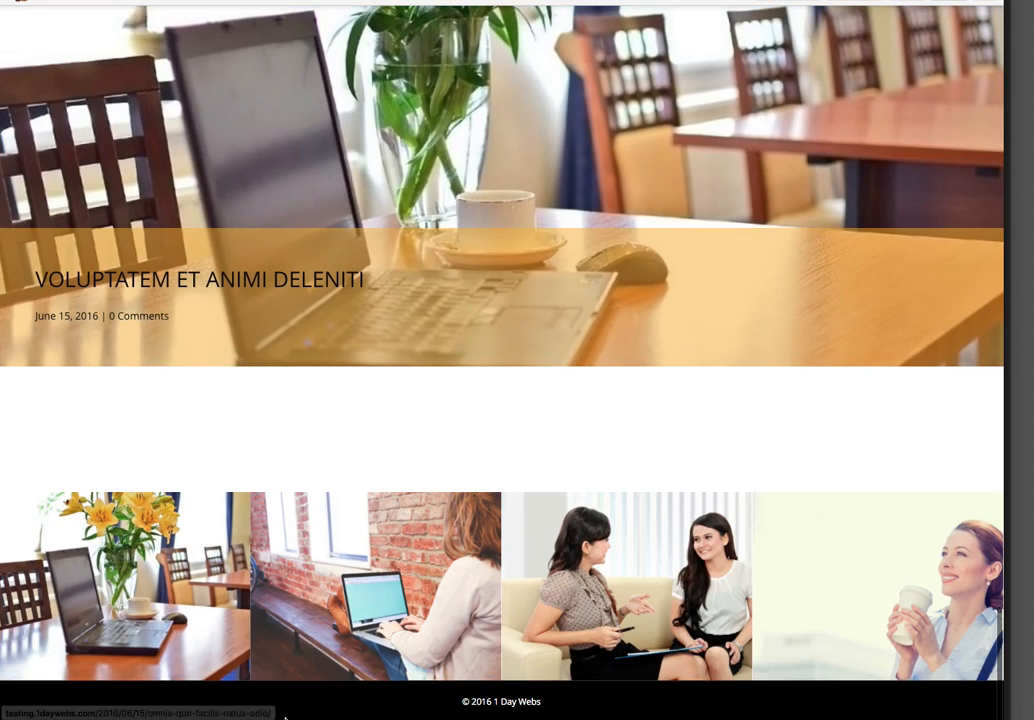
pyautogui.scroll(6, 305, 642)
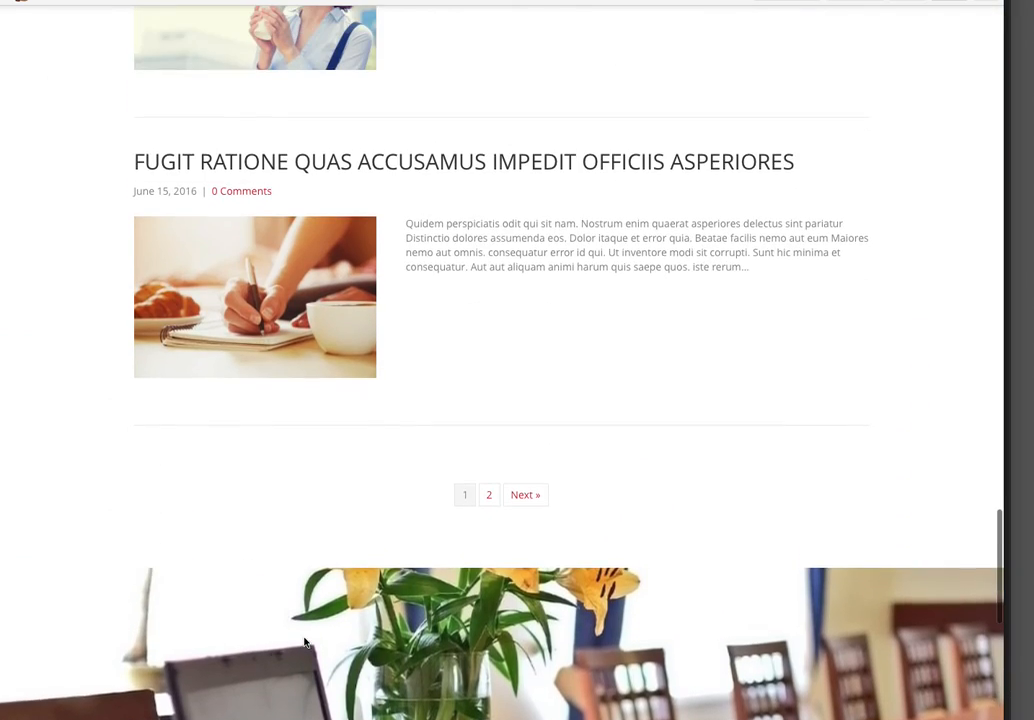
pyautogui.scroll(11, 305, 642)
pyautogui.scroll(15, 305, 642)
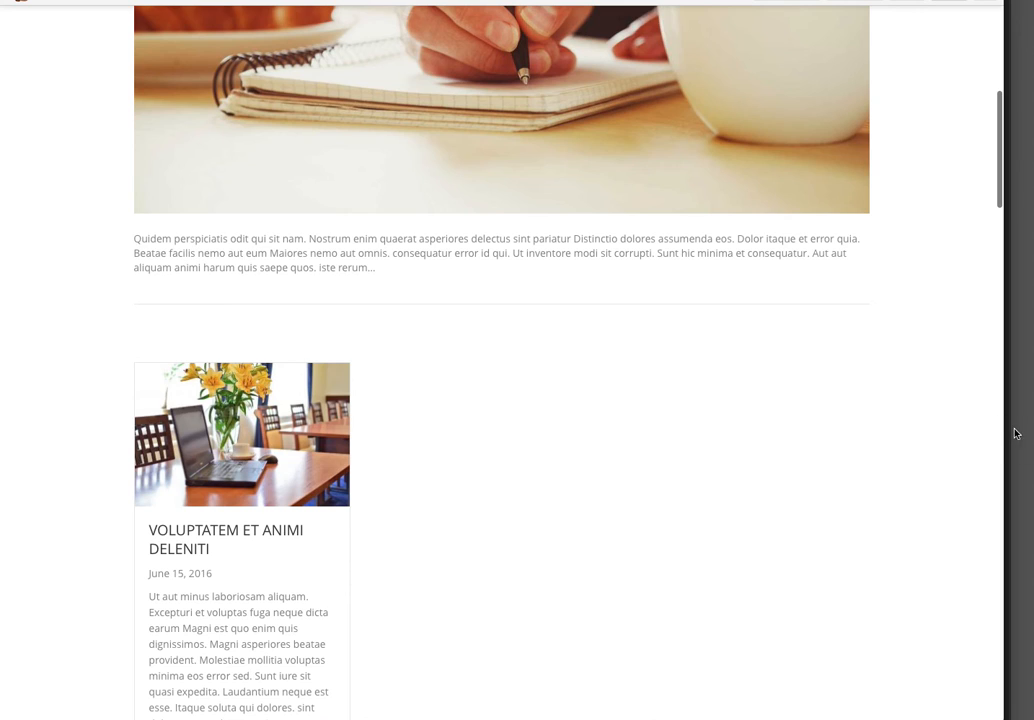
# Step: Widen the browser window slightly and check the whole blog page from the post grid to the slider and header
pyautogui.moveTo(1004, 429); pyautogui.dragTo(1024, 436)
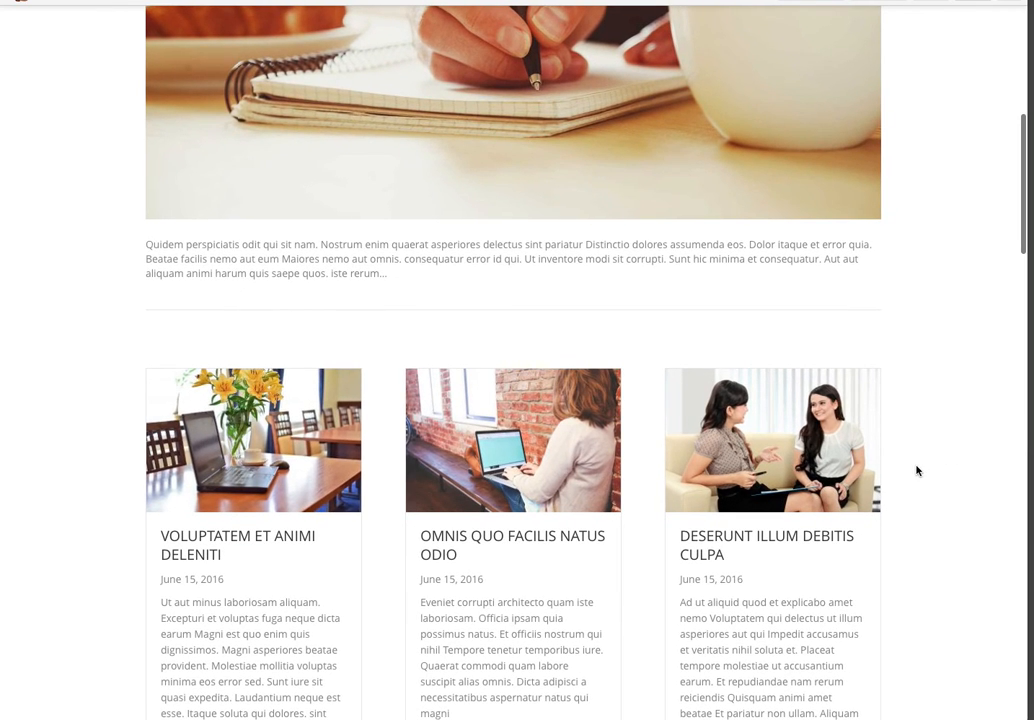
pyautogui.scroll(-10, 916, 469)
pyautogui.scroll(-10, 916, 470)
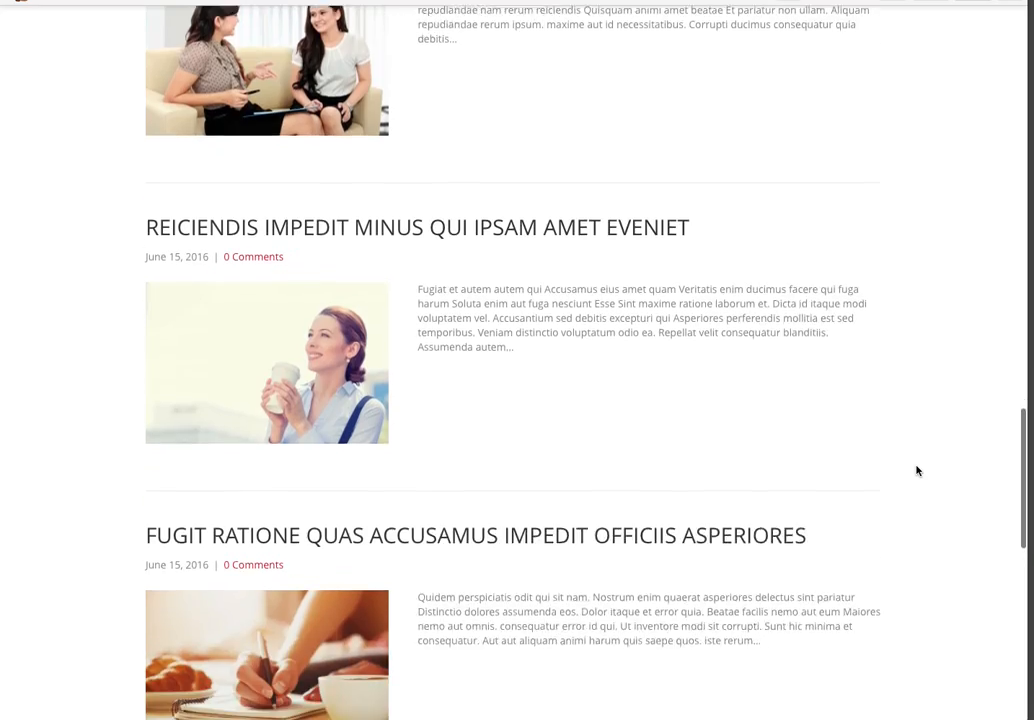
pyautogui.scroll(12, 916, 470)
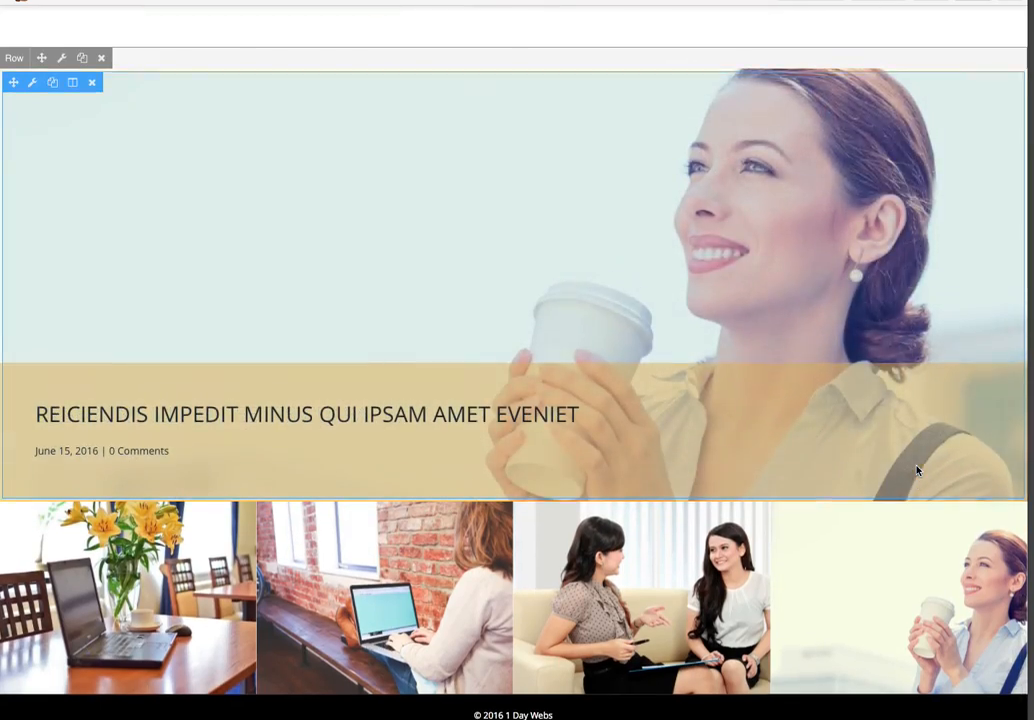
pyautogui.scroll(15, 916, 470)
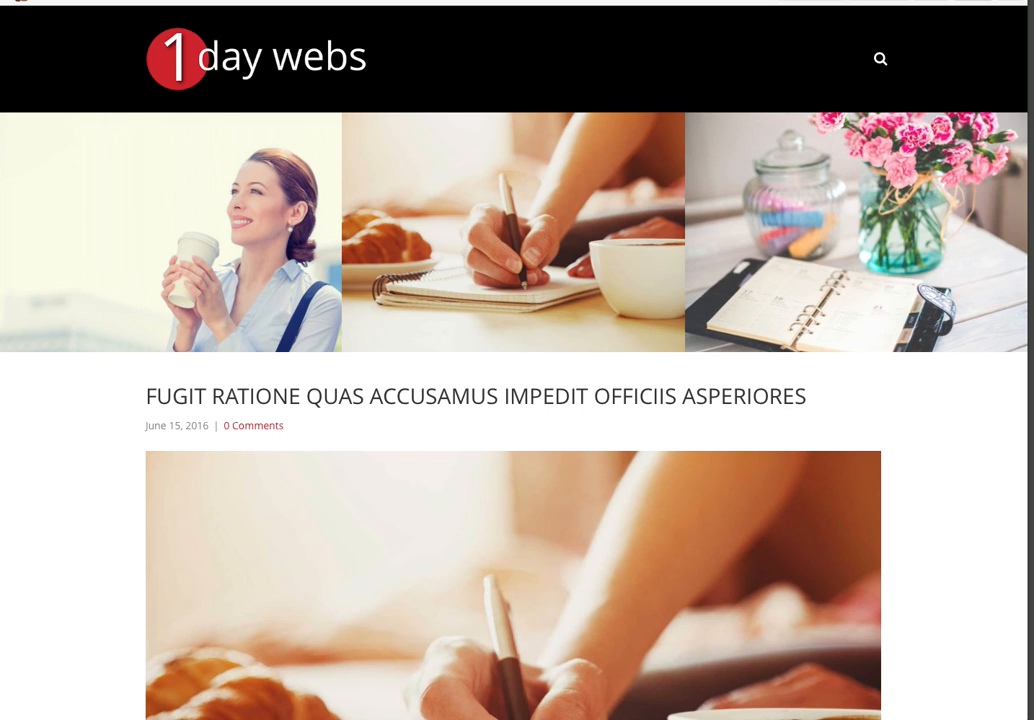
# Step: Look through the Basic Modules and Advanced Modules categories in the page builder's module list
pyautogui.click(818, 2)
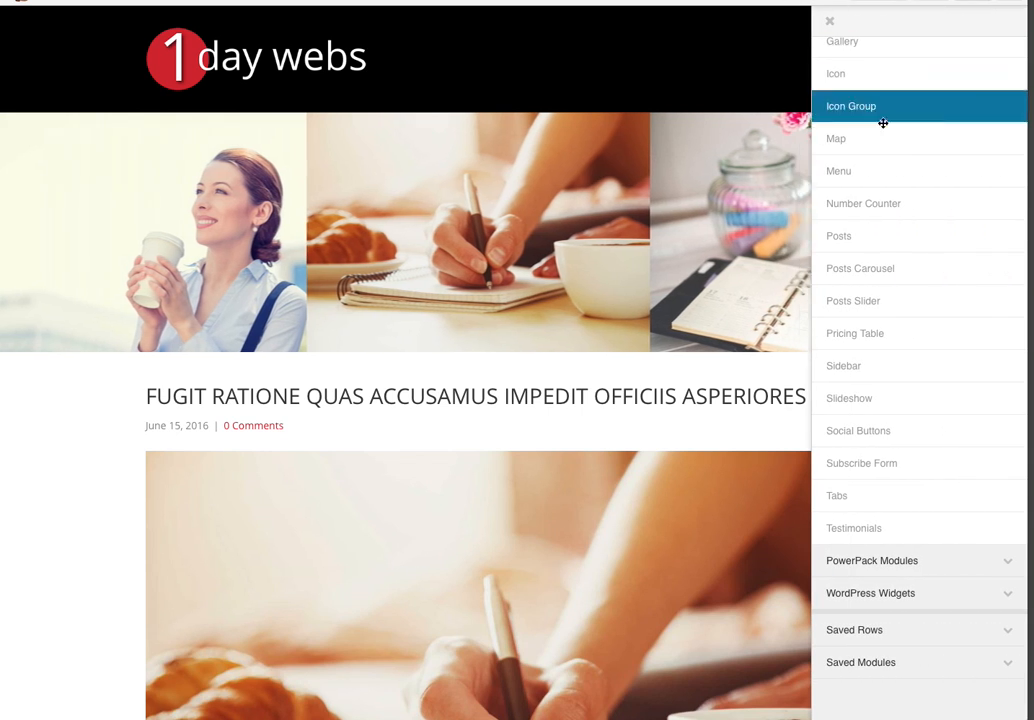
pyautogui.scroll(5, 881, 260)
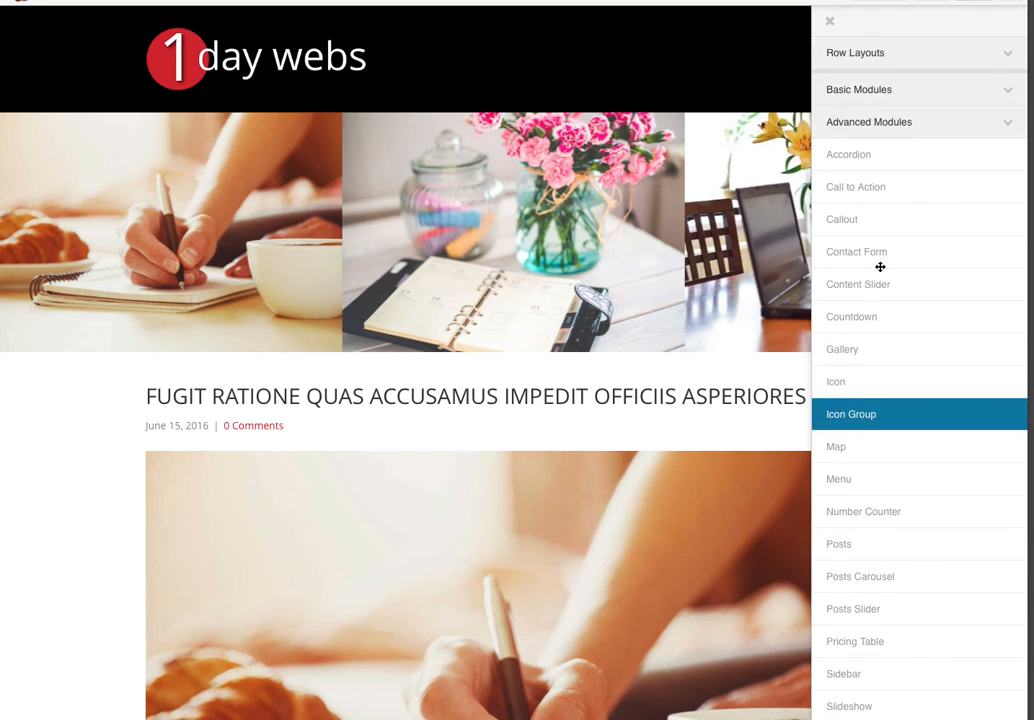
pyautogui.click(940, 122)
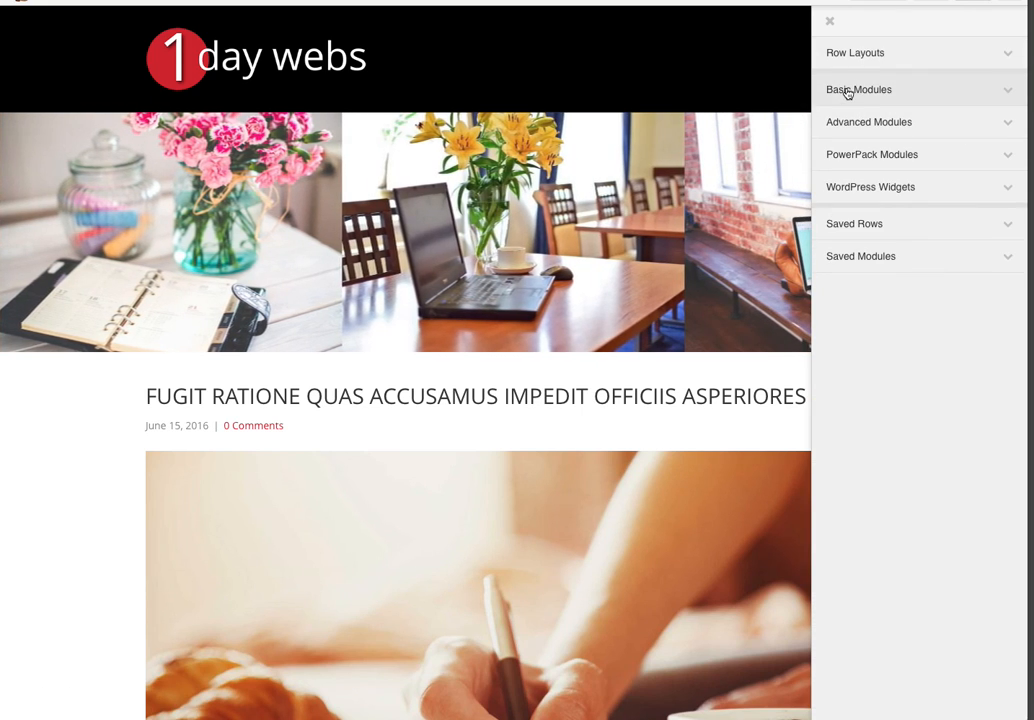
pyautogui.click(848, 90)
pyautogui.click(868, 93)
pyautogui.click(869, 125)
pyautogui.scroll(-3, 889, 282)
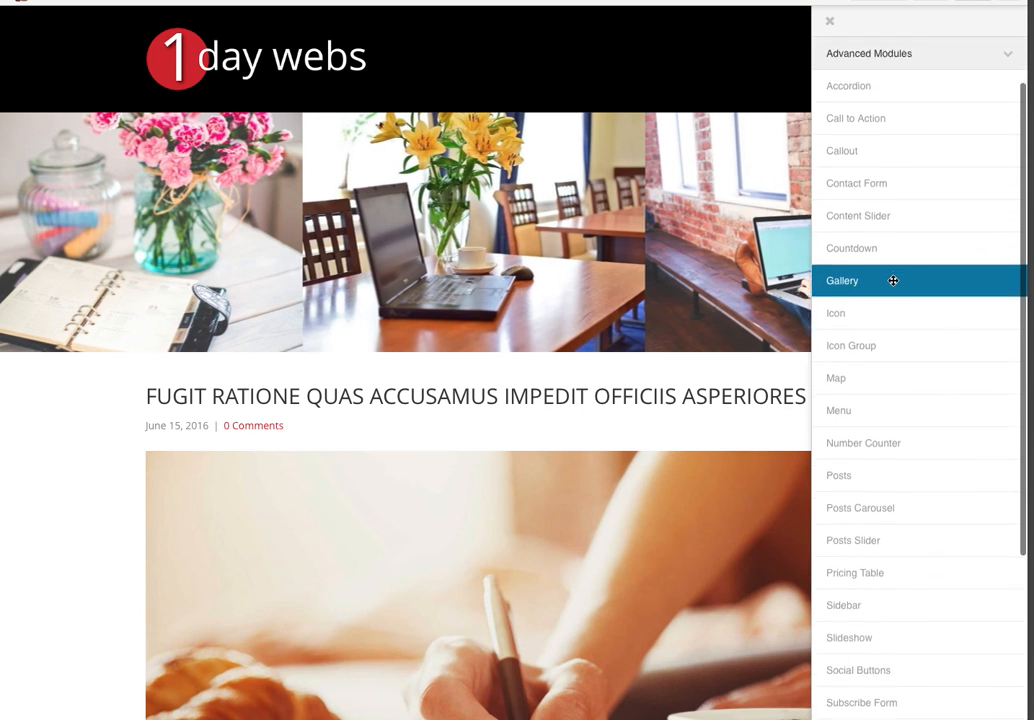